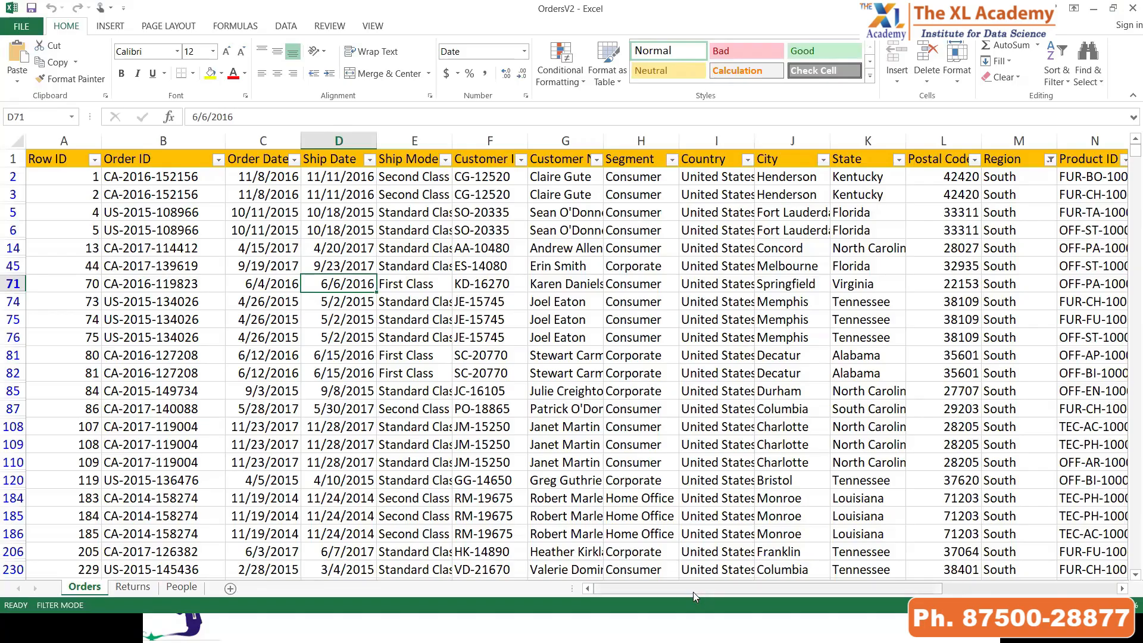
# Review the filter values available in the Segment, Category and Sub-Category columns of the Orders sheet
pyautogui.moveTo(687, 592); pyautogui.dragTo(766, 571)
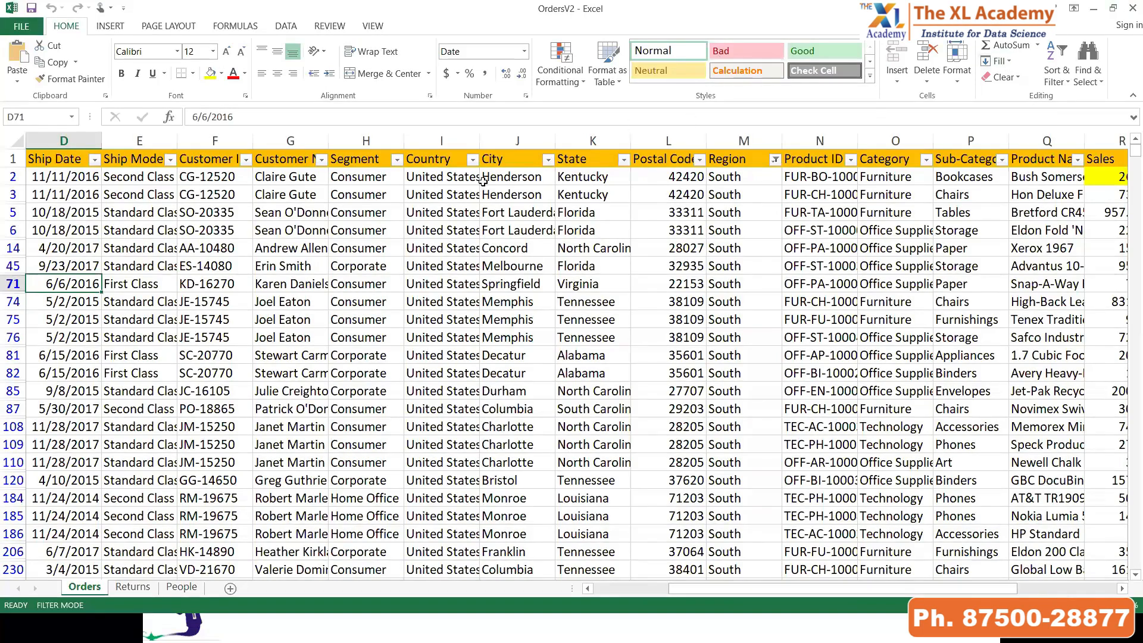
pyautogui.click(398, 160)
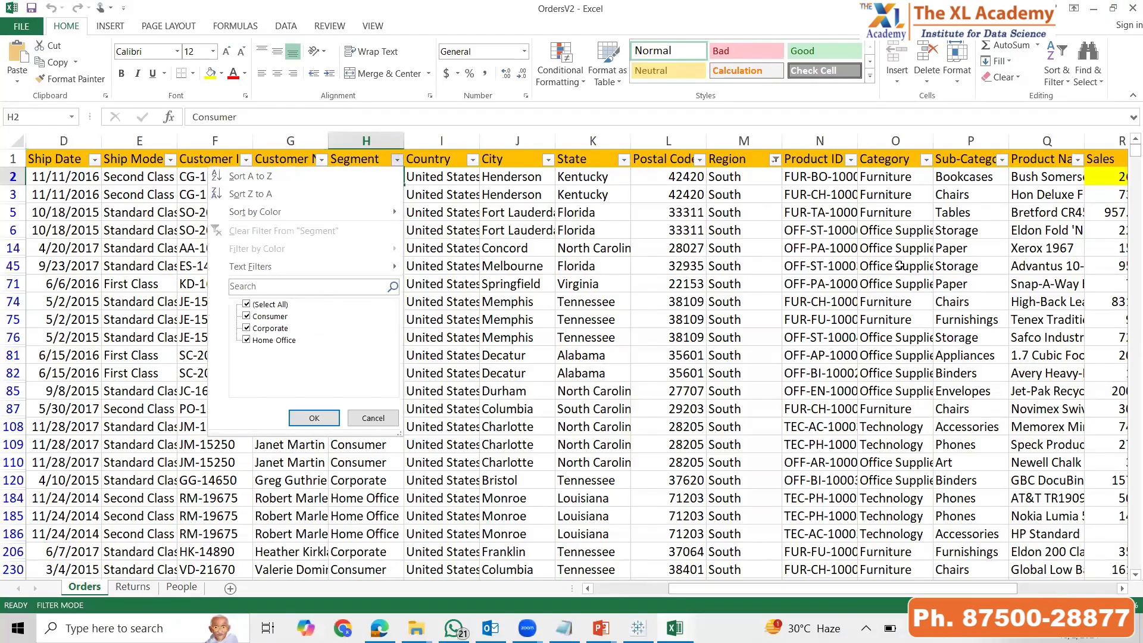
pyautogui.click(834, 287)
pyautogui.moveTo(744, 592); pyautogui.dragTo(884, 588)
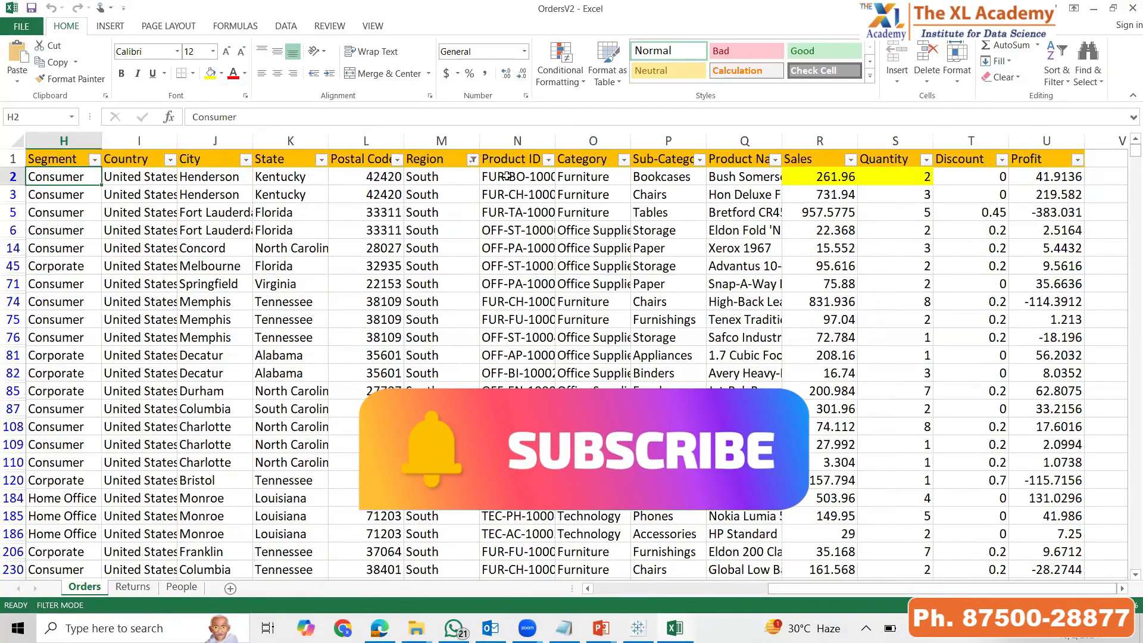
pyautogui.click(624, 160)
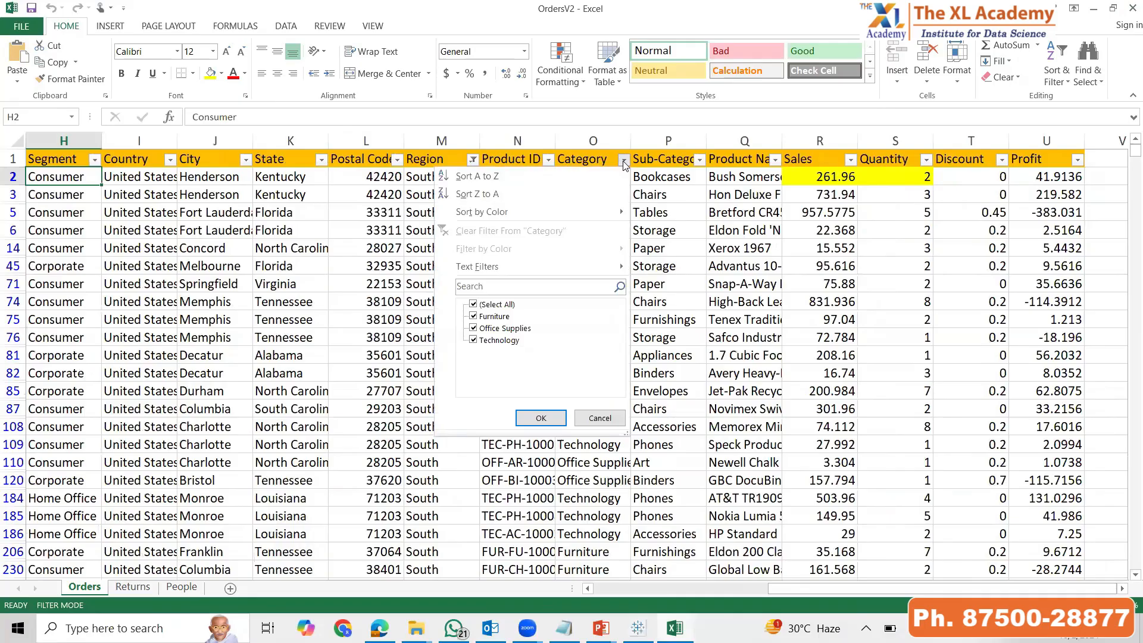
pyautogui.click(671, 192)
pyautogui.click(700, 164)
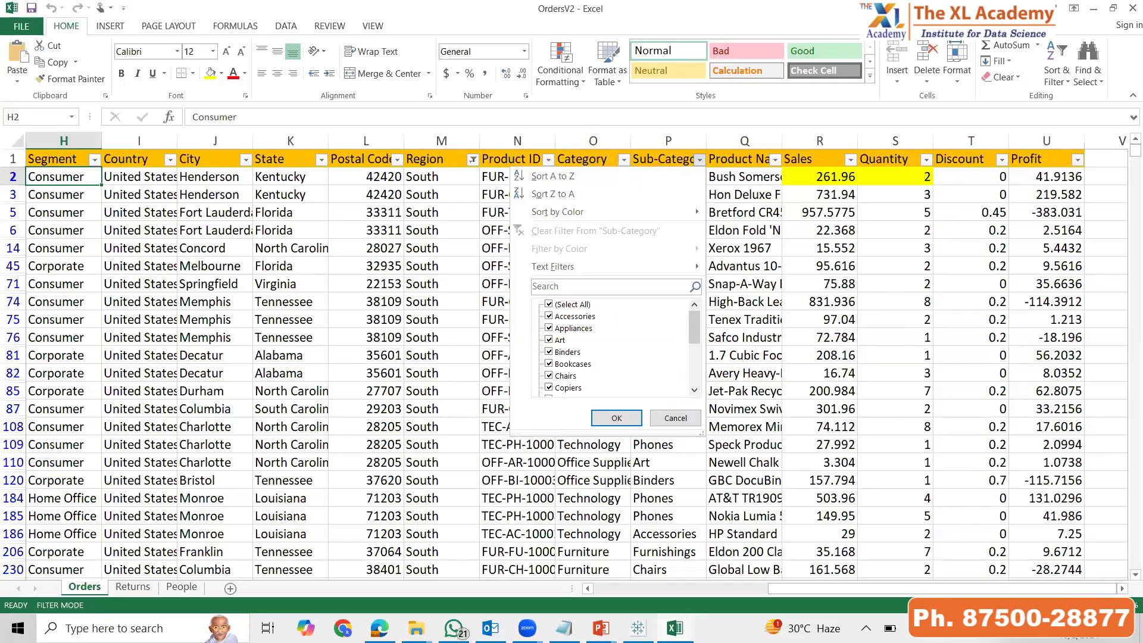
pyautogui.press('Escape')
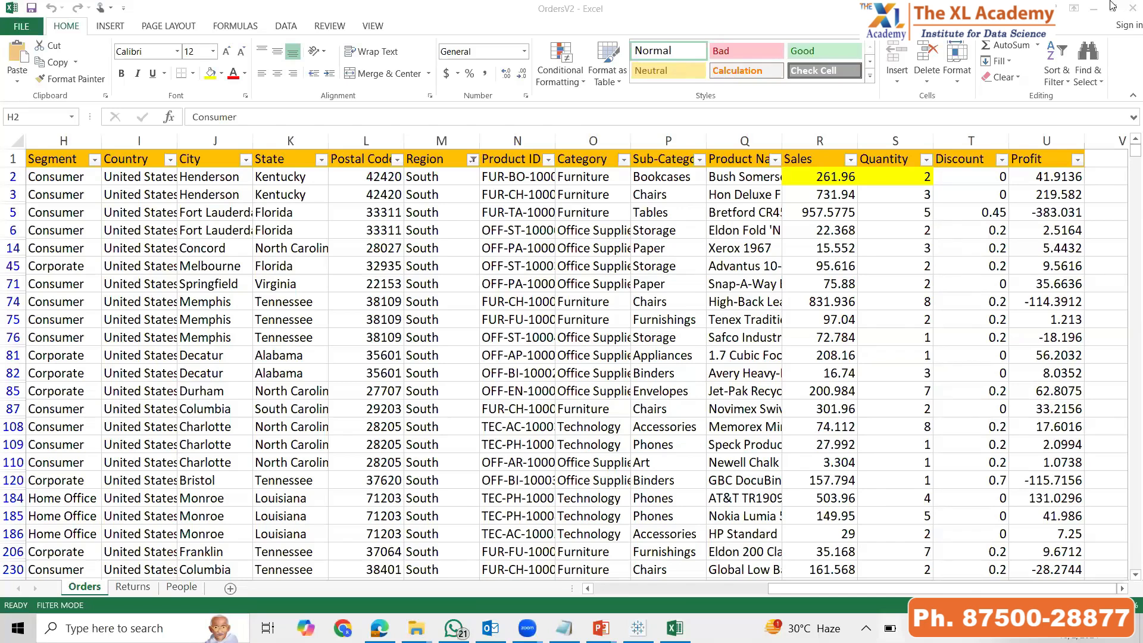
pyautogui.click(786, 599)
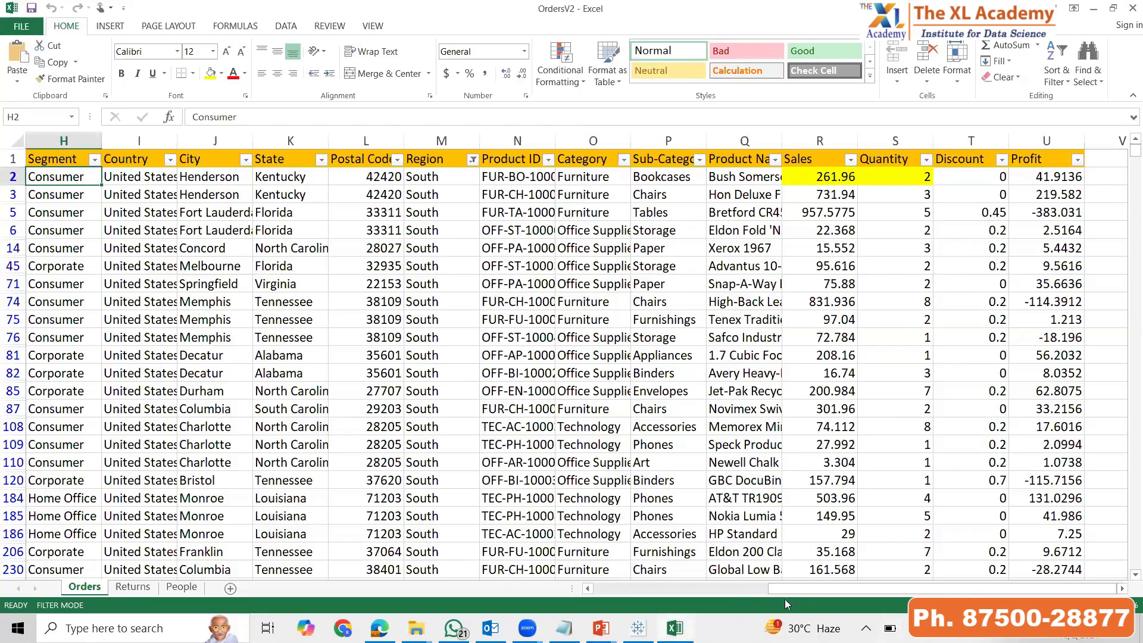
# Set the Region column filter to include all regions
pyautogui.moveTo(755, 589); pyautogui.dragTo(677, 593)
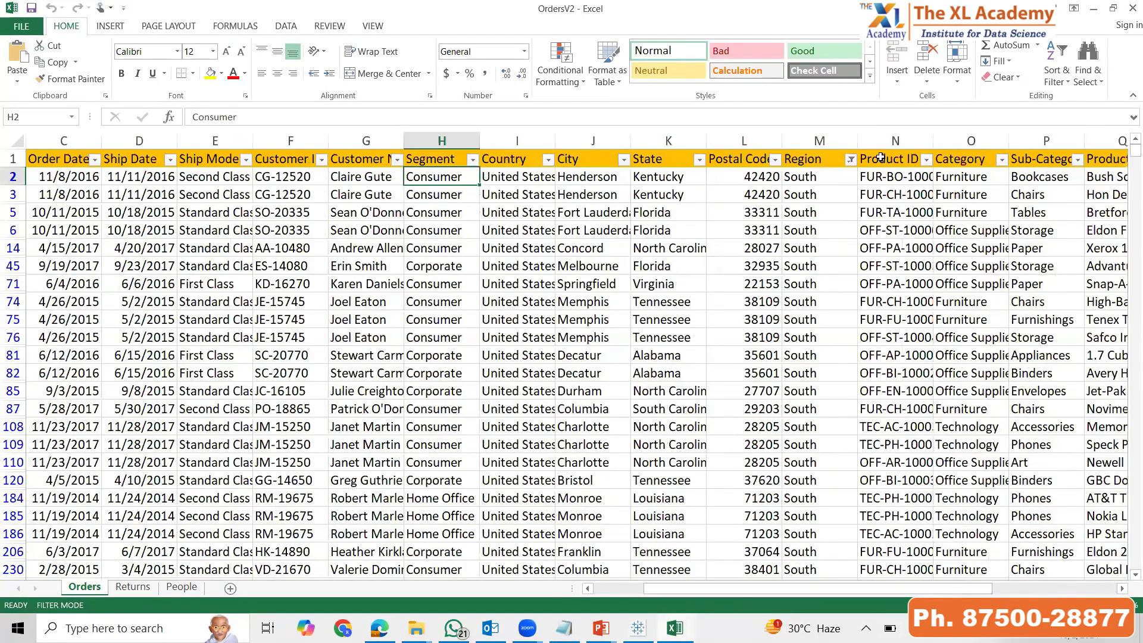
pyautogui.click(851, 160)
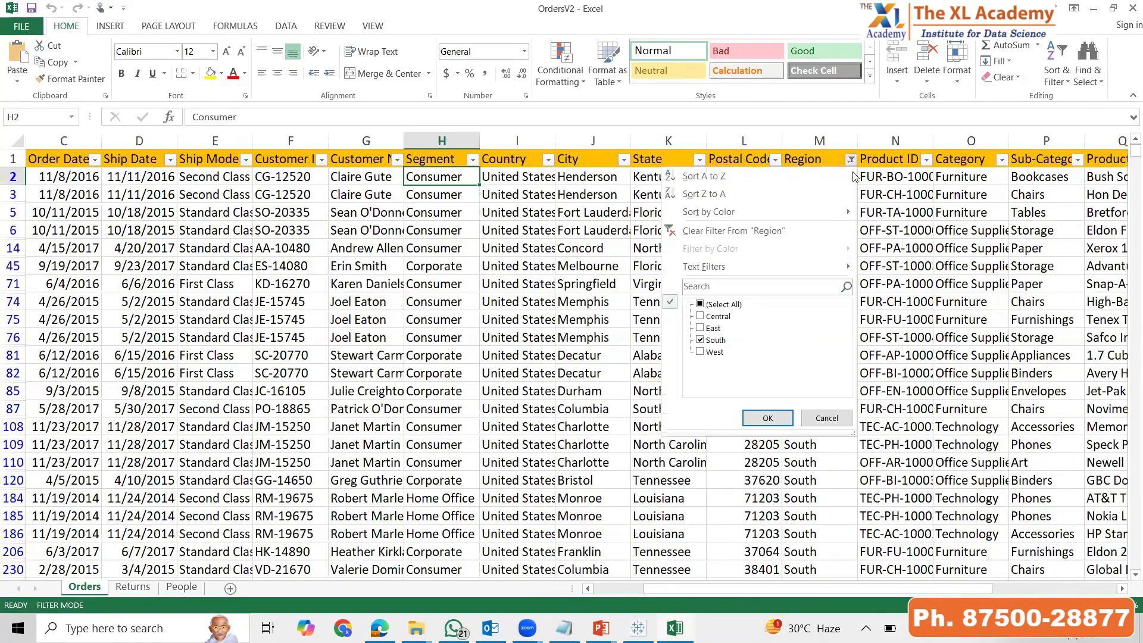
pyautogui.click(734, 304)
pyautogui.click(755, 419)
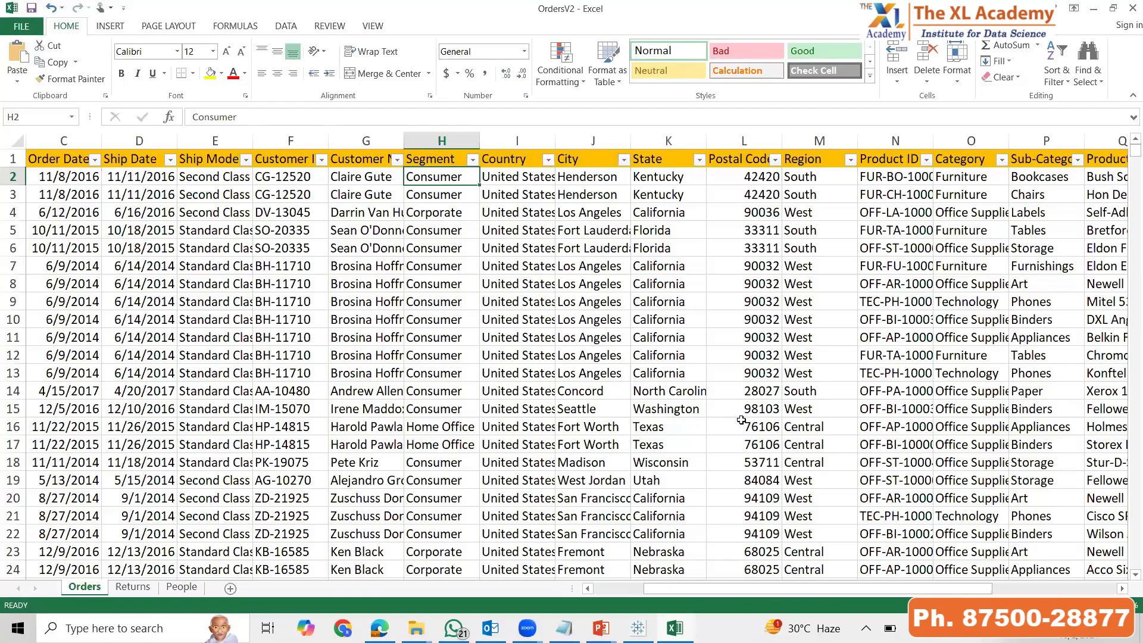
# Switch to the Demo2 workbook in Tableau Public and show Story 1 in presentation mode
pyautogui.hotkey('alt', 'Tab')
pyautogui.hotkey('alt', 'Tab')
pyautogui.hotkey('alt', 'Tab')
pyautogui.hotkey('alt', 'Tab')
pyautogui.hotkey('alt', 'Tab')
pyautogui.hotkey('alt', 'Tab')
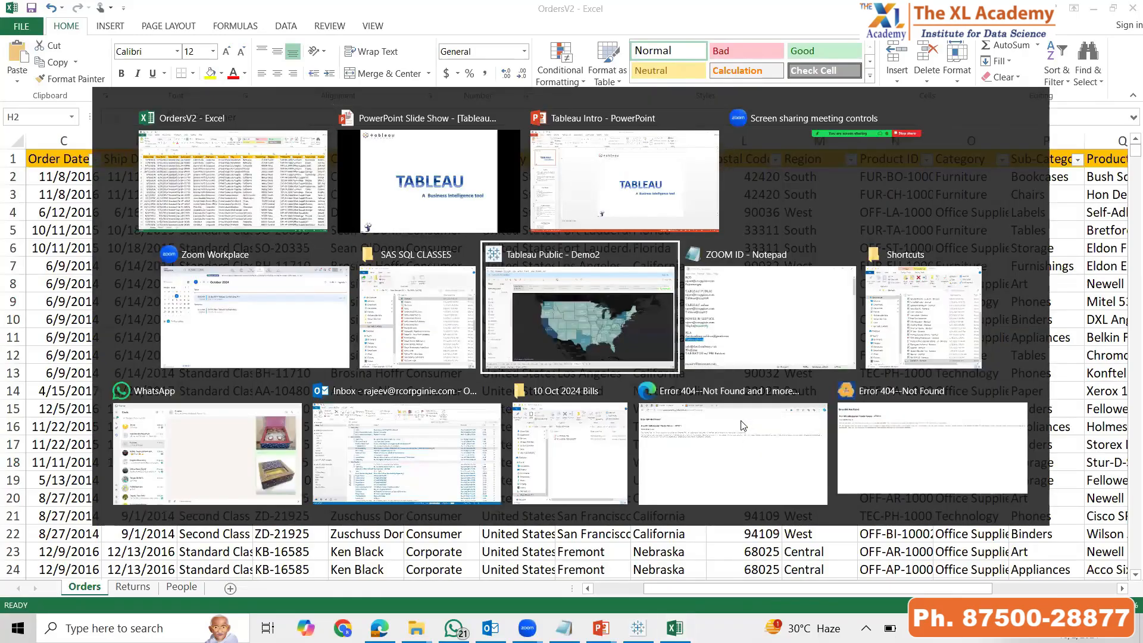
pyautogui.press('F7')
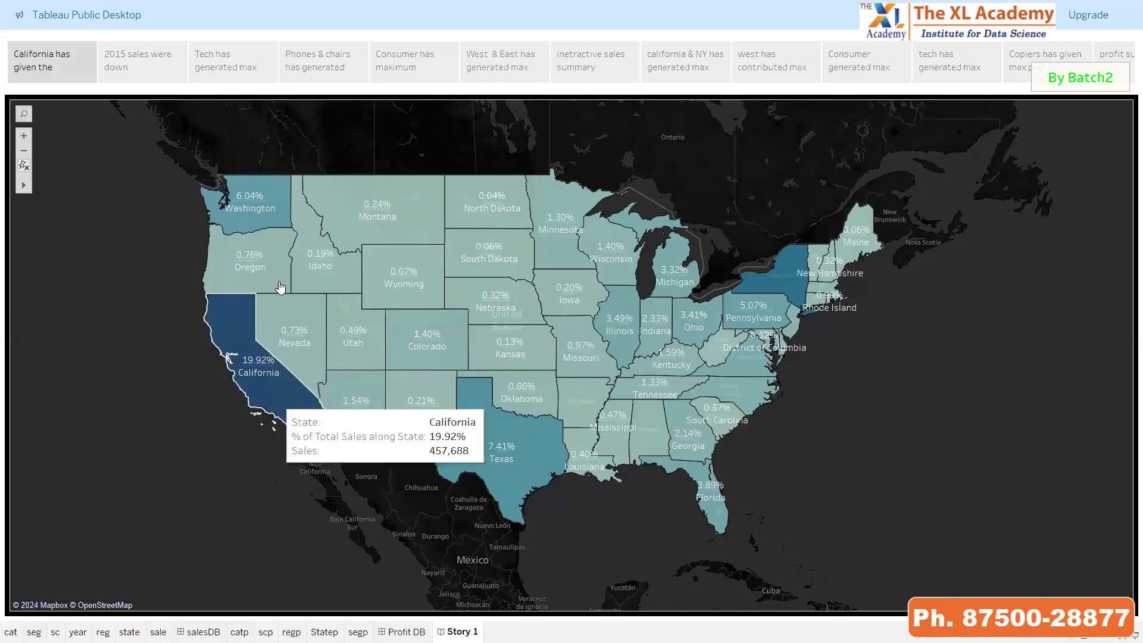
pyautogui.moveTo(265, 389)
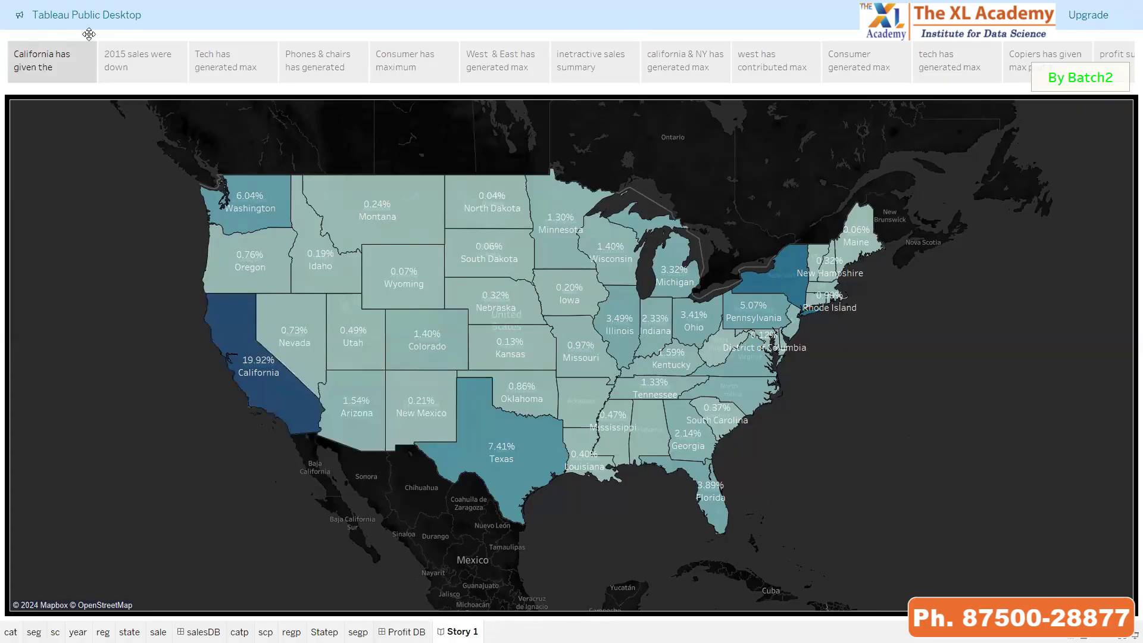
# Review the story points in order from "2015 sales were down" through "West & East has generated max"
pyautogui.click(126, 71)
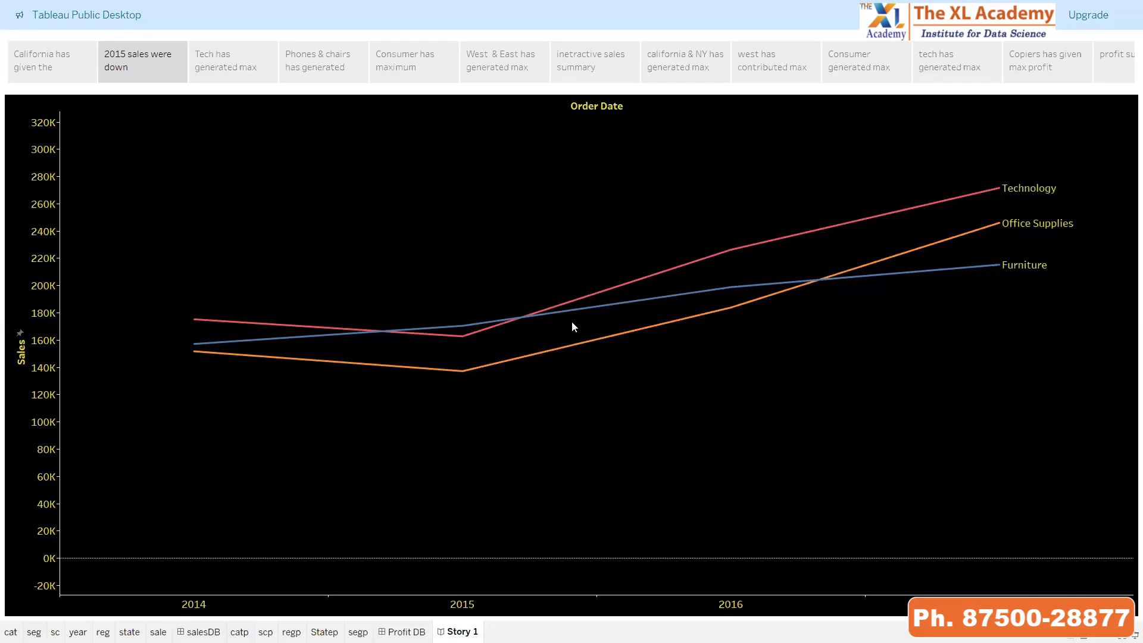
pyautogui.press('Right')
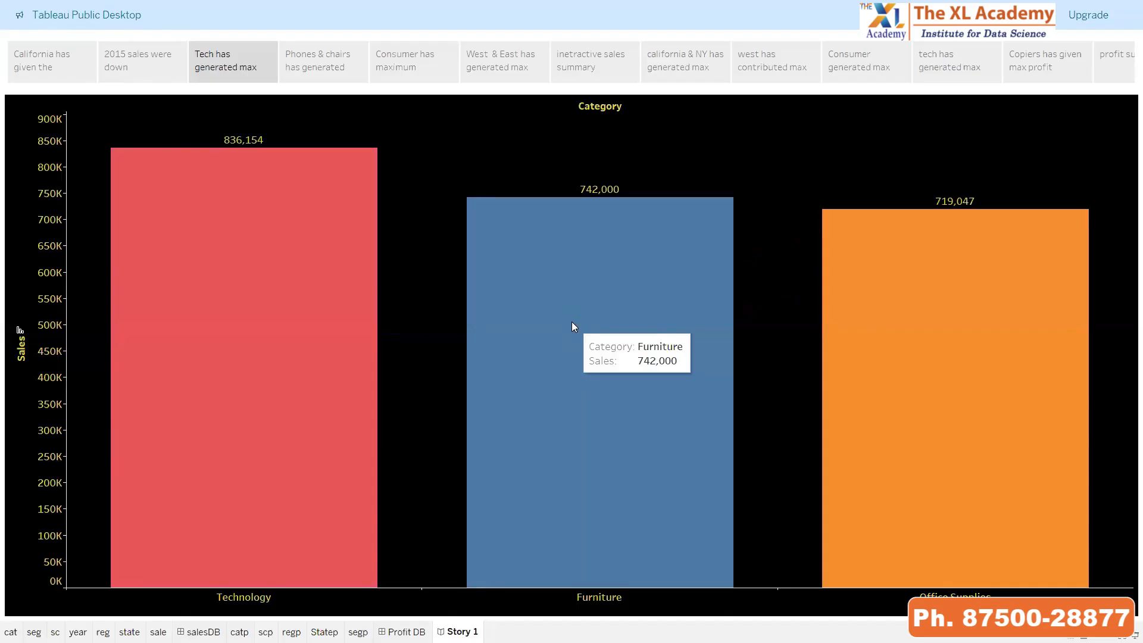
pyautogui.press('Right')
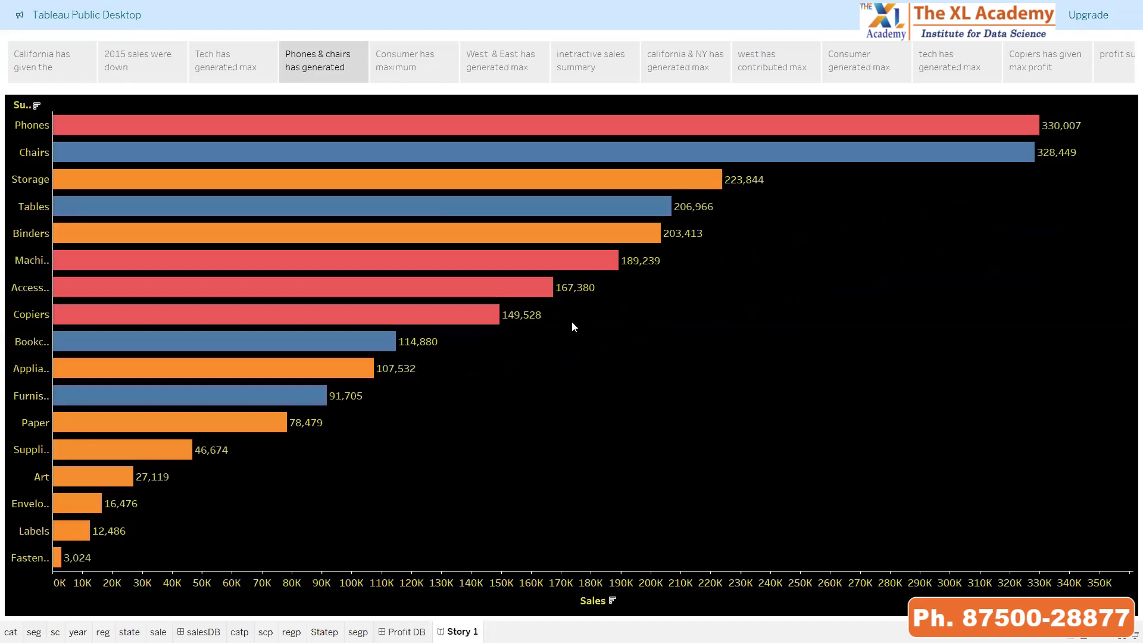
pyautogui.press('Right')
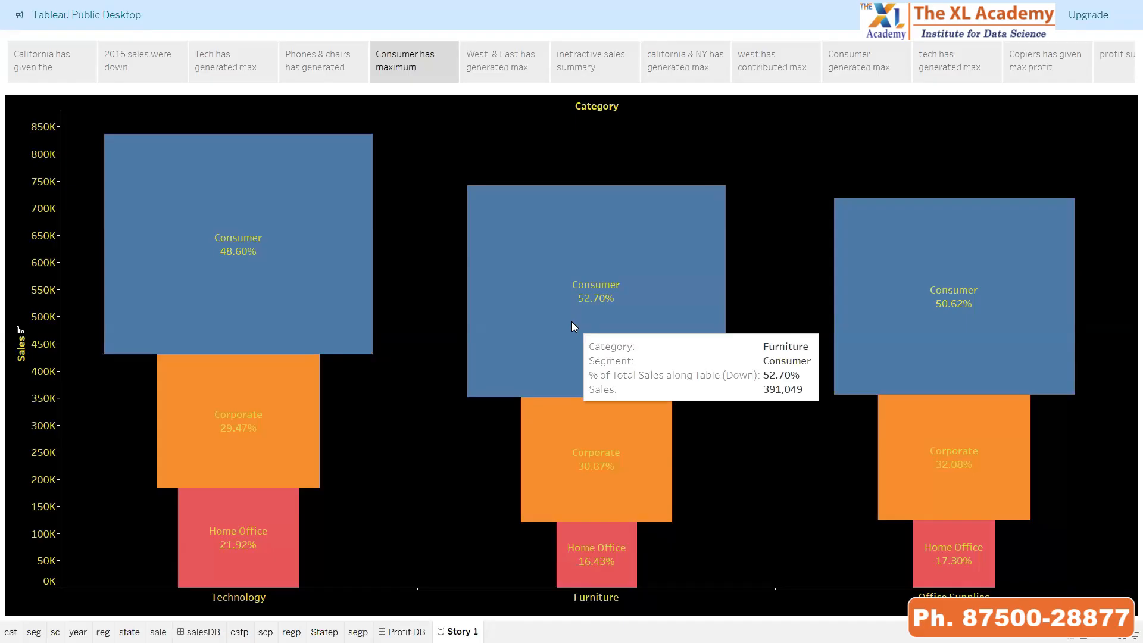
pyautogui.press('Right')
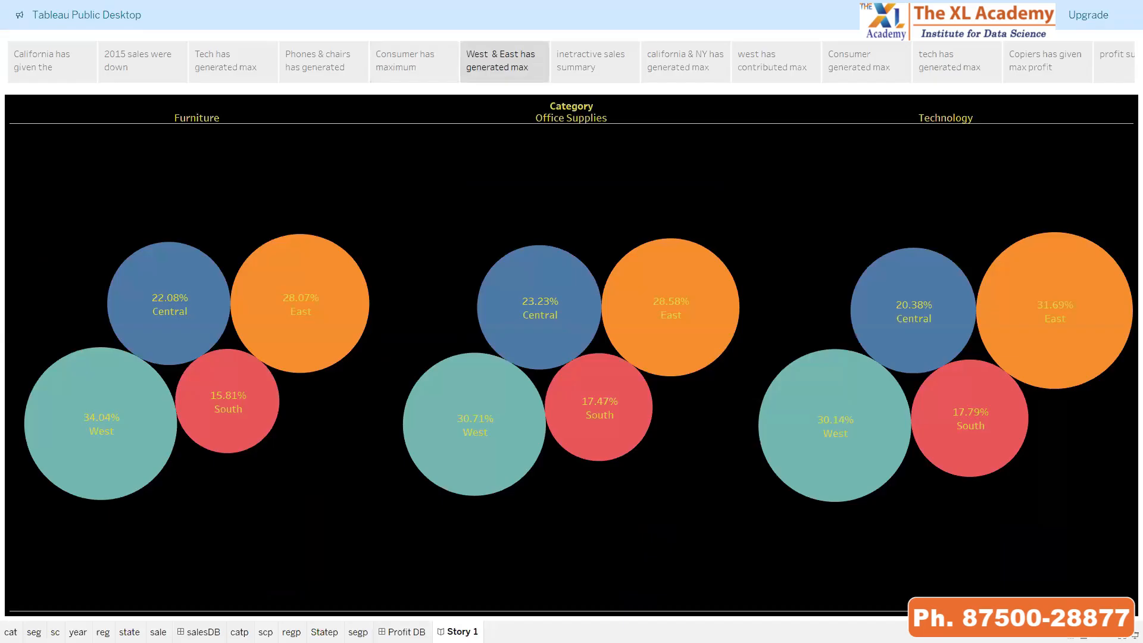
# Browse the neighbouring story points and settle on the interactive sales summary dashboard
pyautogui.press('Right')
pyautogui.press('Right')
pyautogui.press('Right')
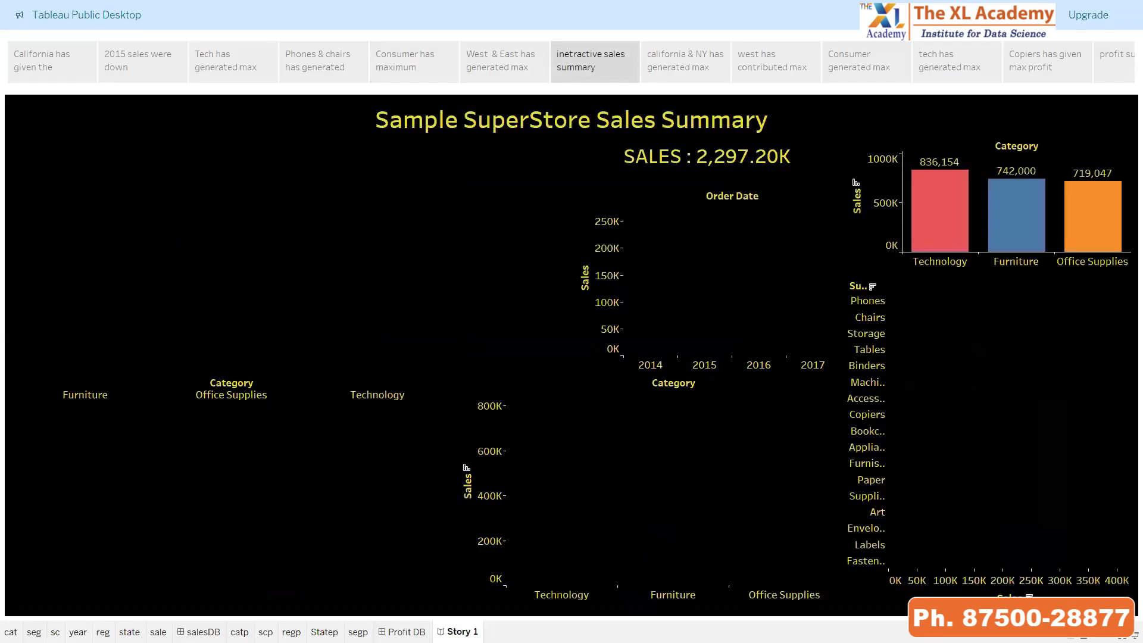
pyautogui.press('Left')
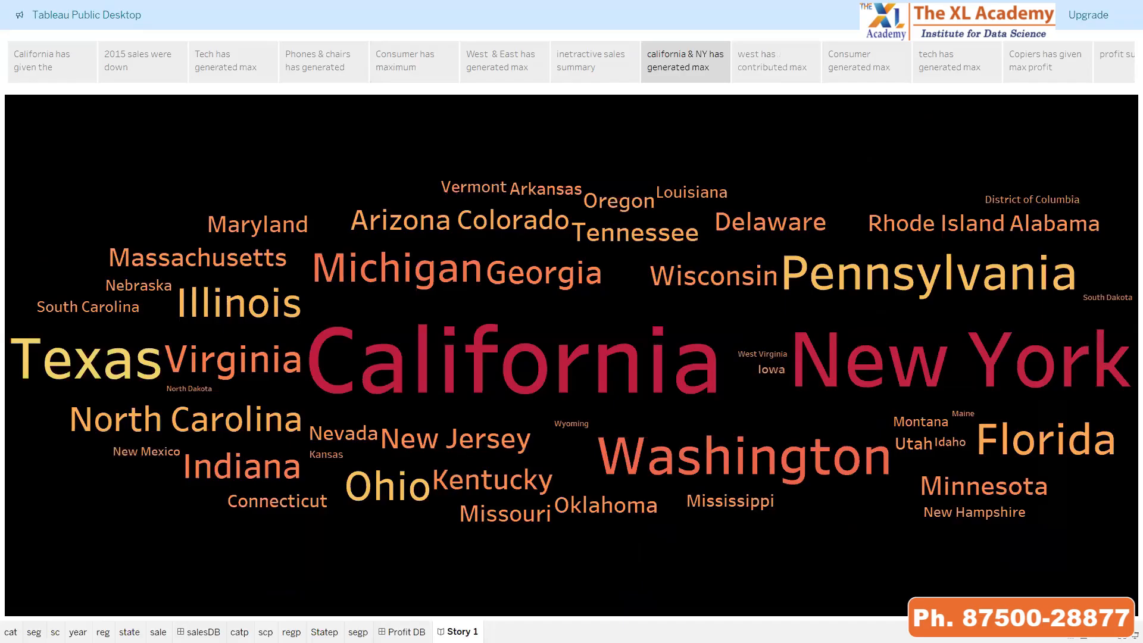
pyautogui.press('Left')
pyautogui.press('Left')
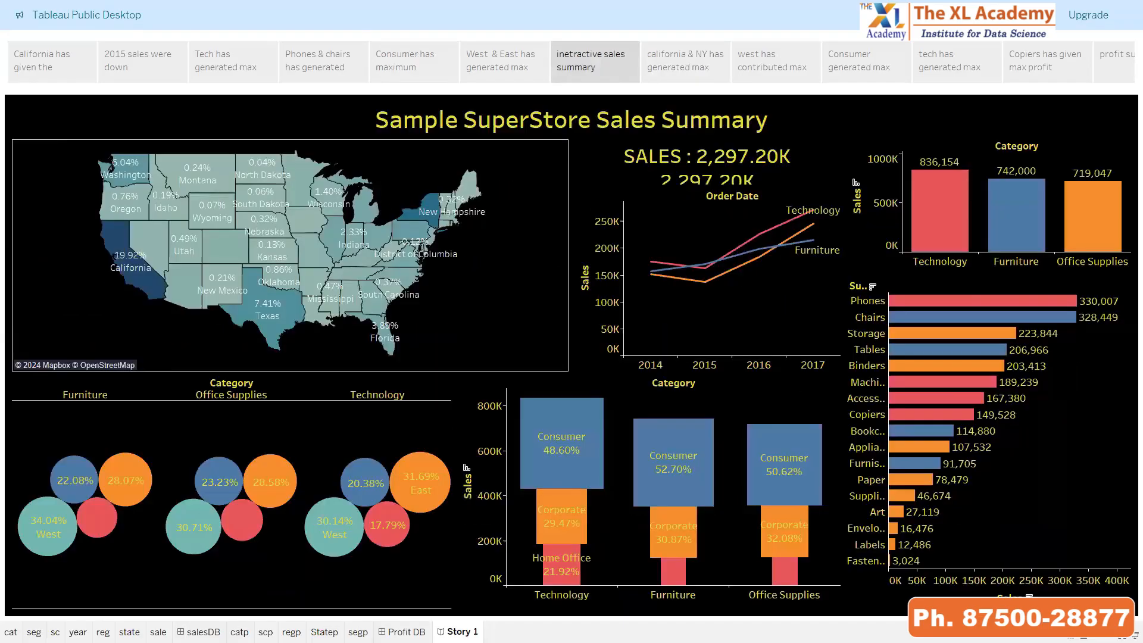
pyautogui.press('Left')
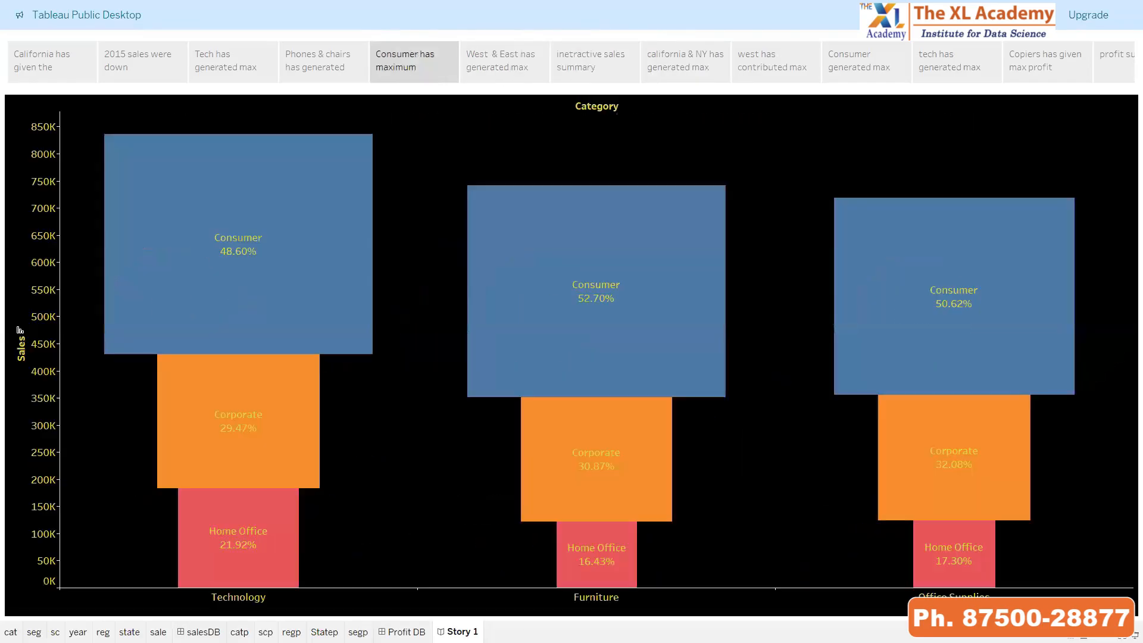
pyautogui.press('Right')
pyautogui.press('Right')
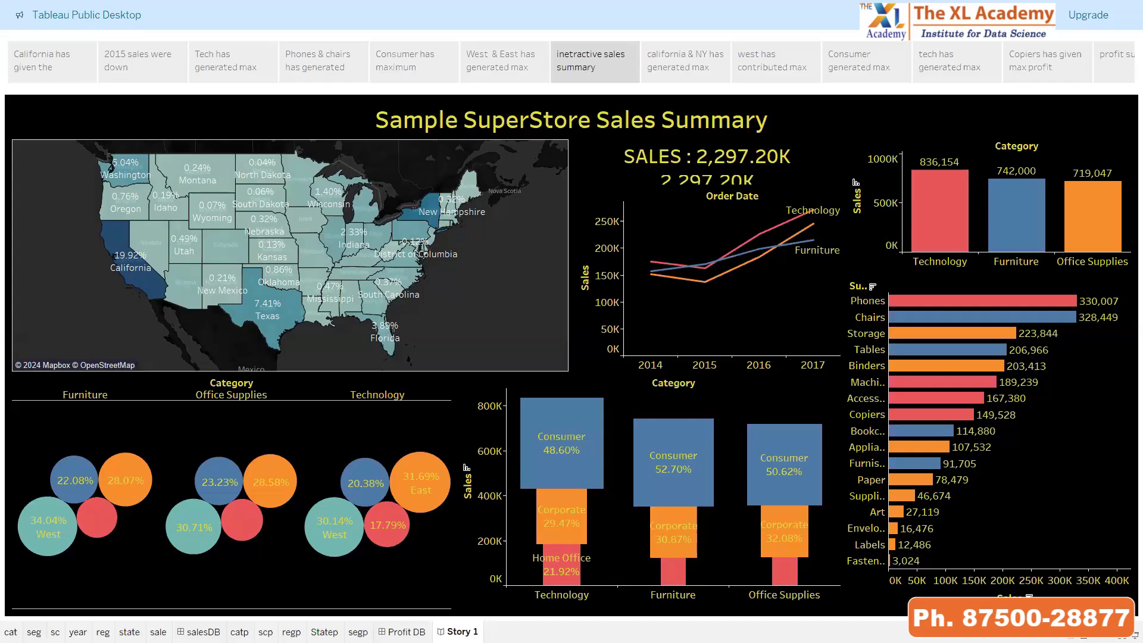
# Filter the sales summary dashboard by California on the map, and clear the selection again
pyautogui.click(117, 270)
pyautogui.click(72, 323)
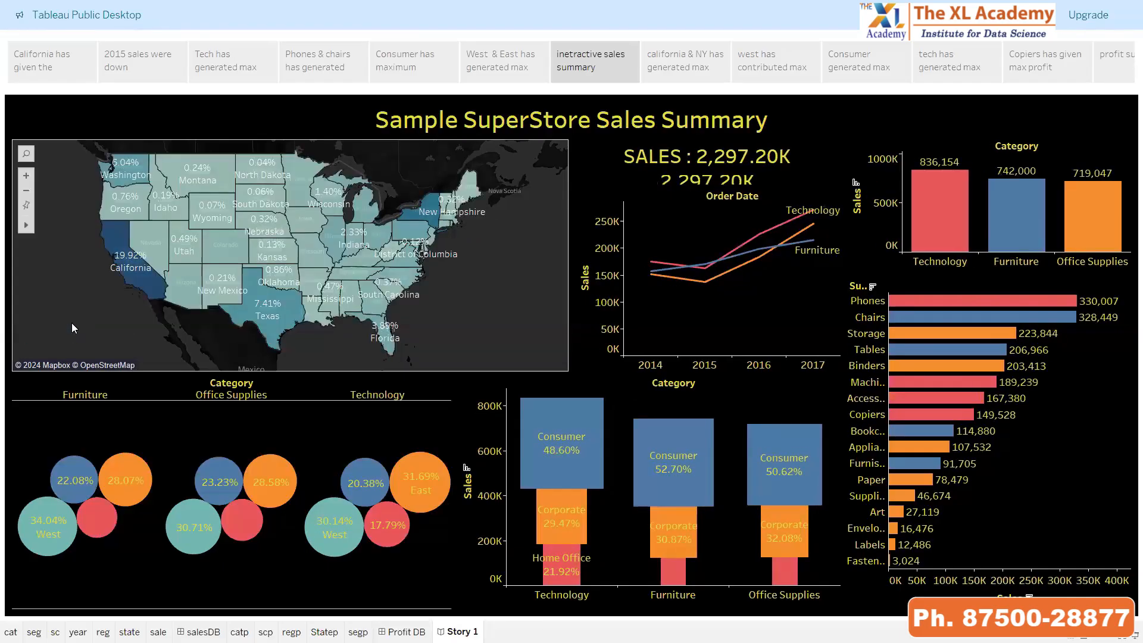
pyautogui.click(119, 234)
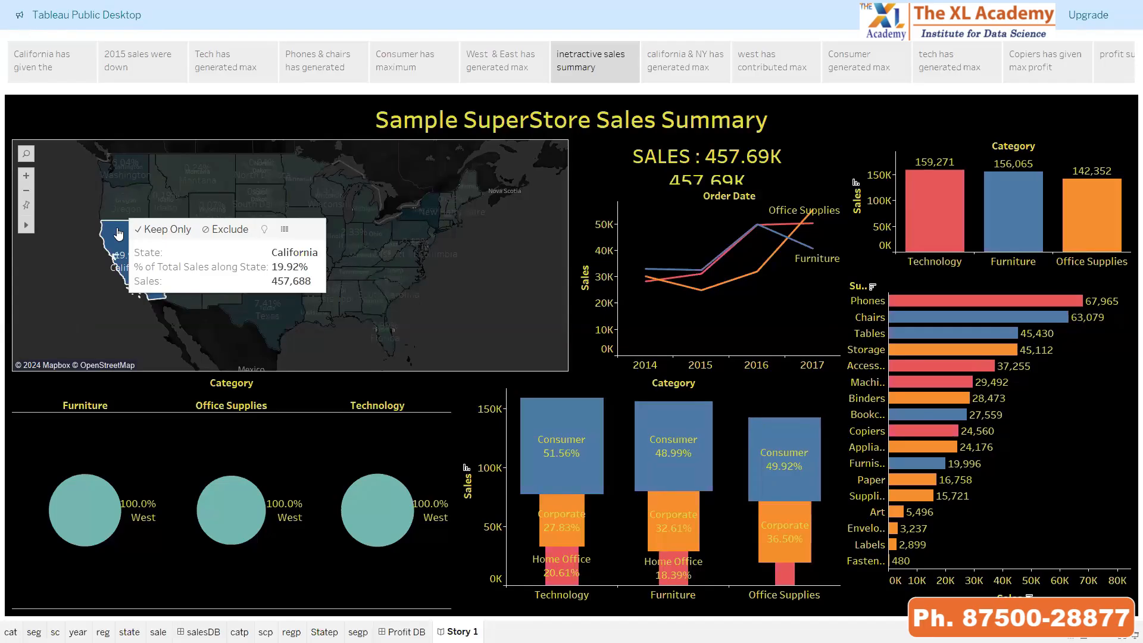
pyautogui.click(87, 293)
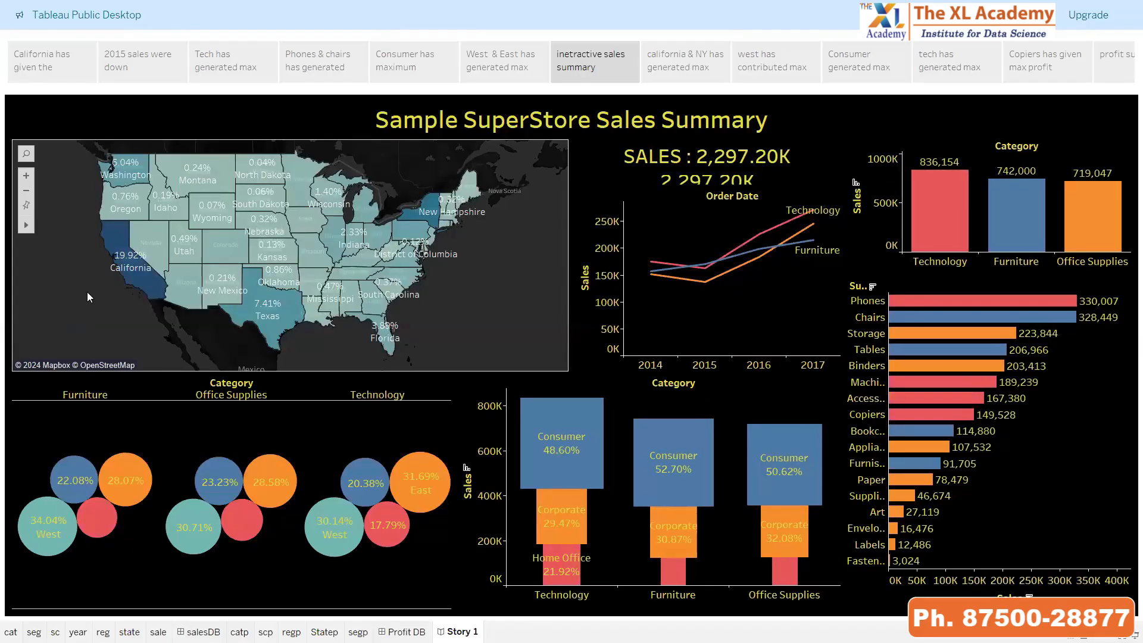
# Filter the dashboard by the South region's Technology bubble and by the Technology category bar, clearing each selection
pyautogui.click(394, 535)
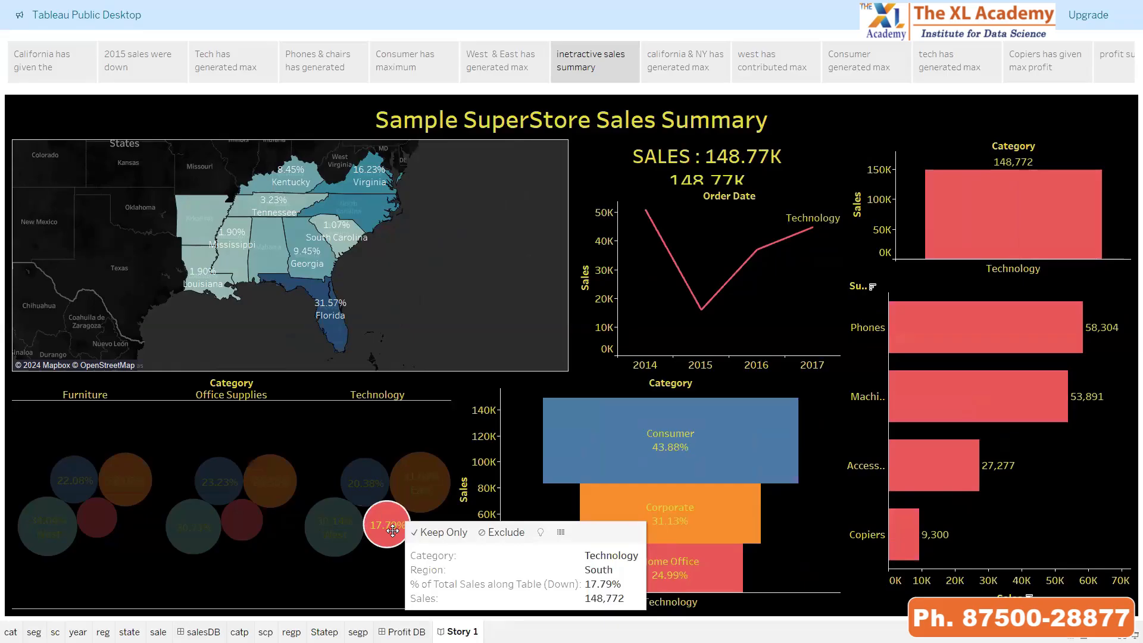
pyautogui.click(115, 583)
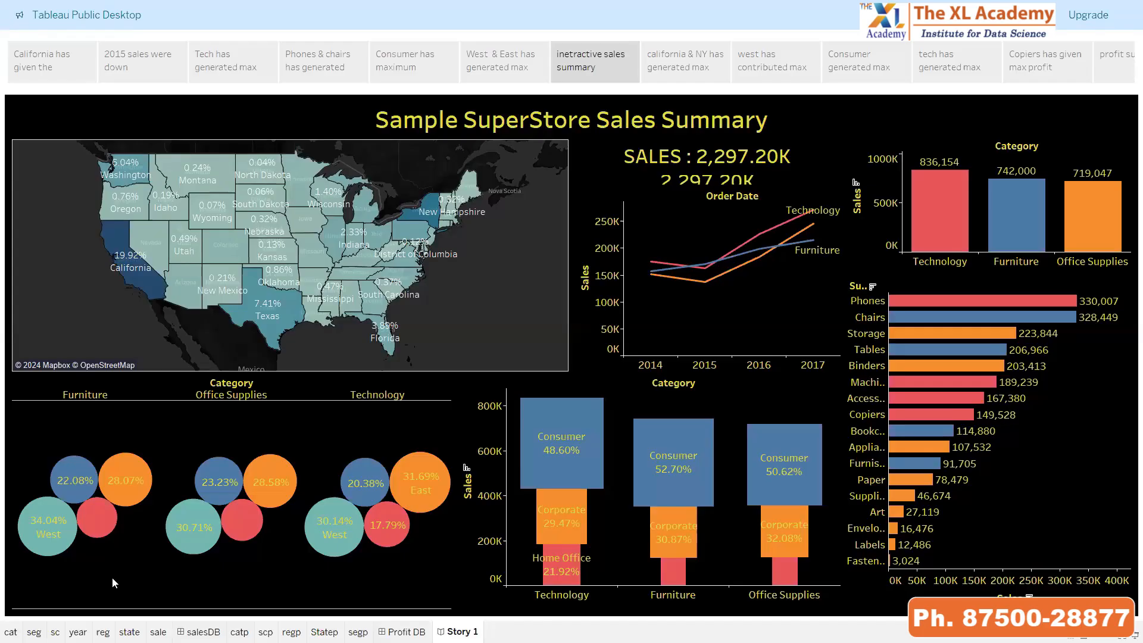
pyautogui.click(956, 211)
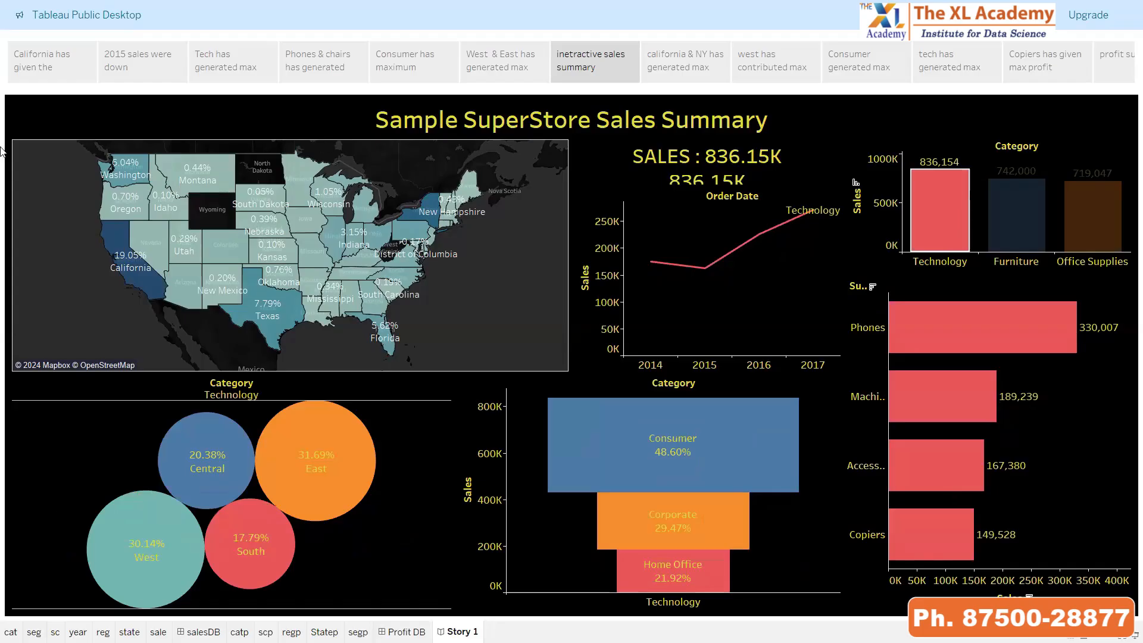
pyautogui.click(889, 180)
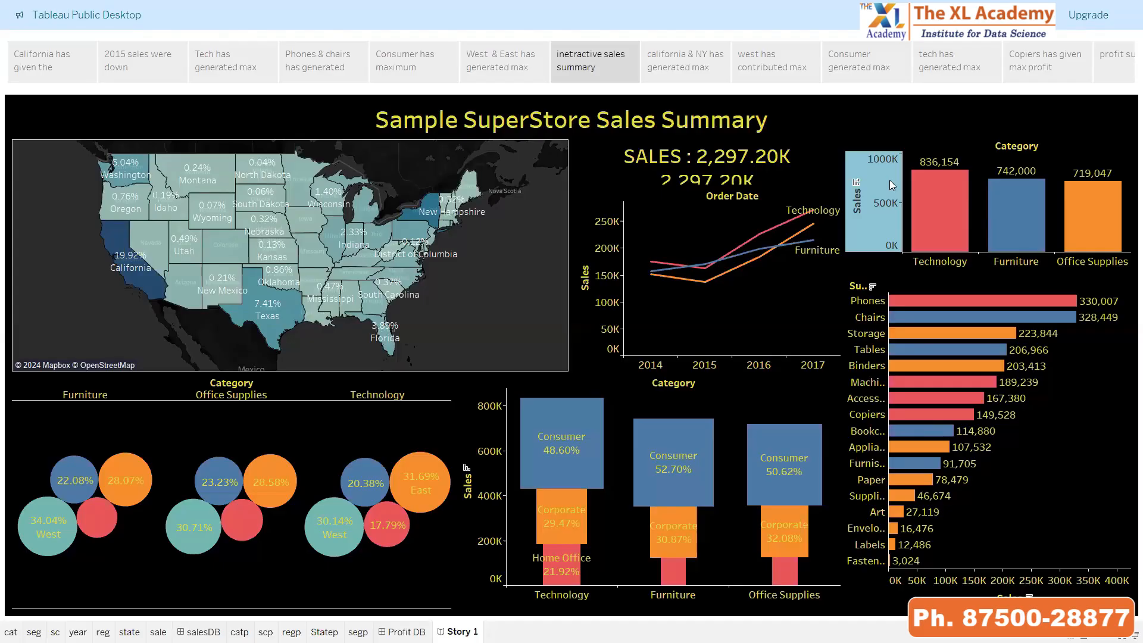
# Exit the story's presentation mode and start switching to another open window
pyautogui.press('Escape')
pyautogui.hotkey('alt', 'Tab')
pyautogui.hotkey('alt', 'Tab')
pyautogui.hotkey('alt', 'Tab')
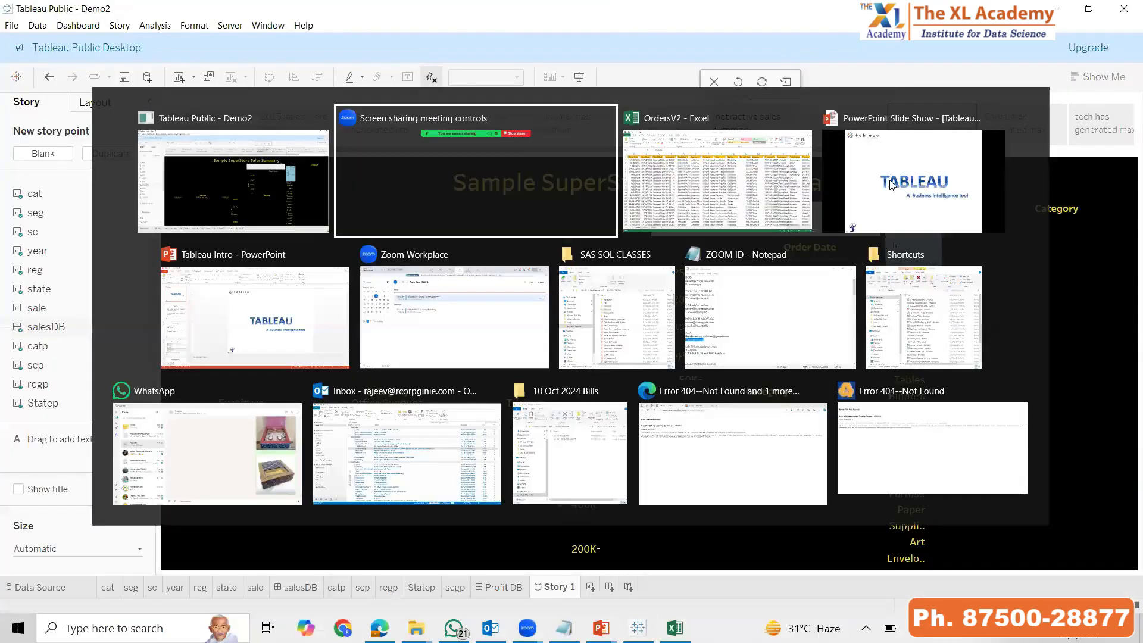
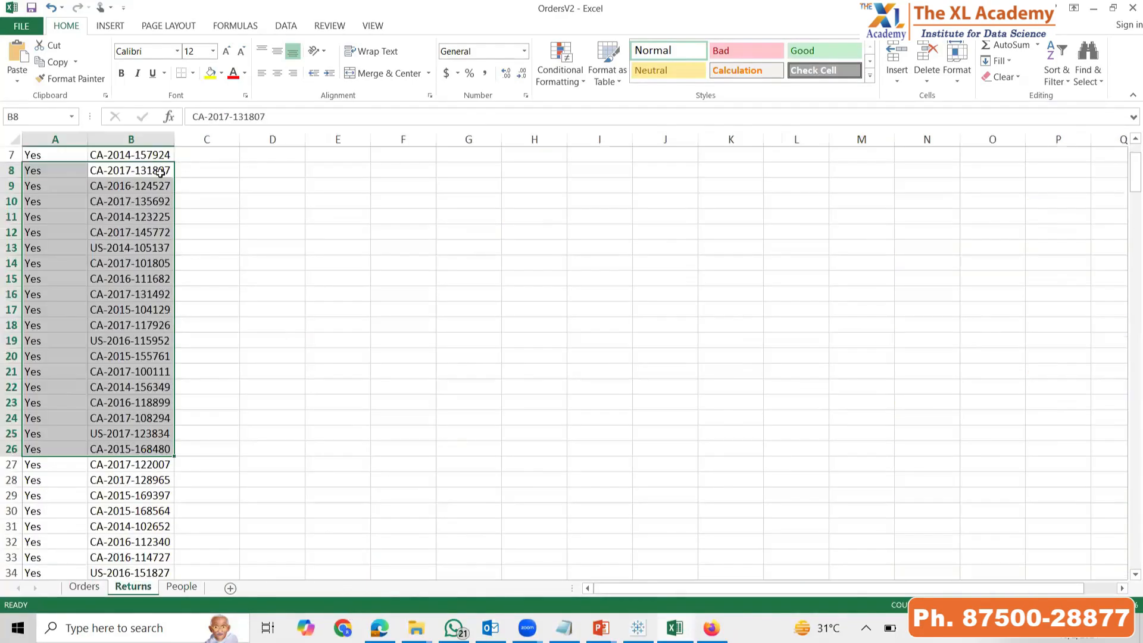
# Look through the Returns and People sheets of the OrdersV2 workbook and return to the Orders sheet
pyautogui.moveTo(161, 172); pyautogui.dragTo(23, 400)
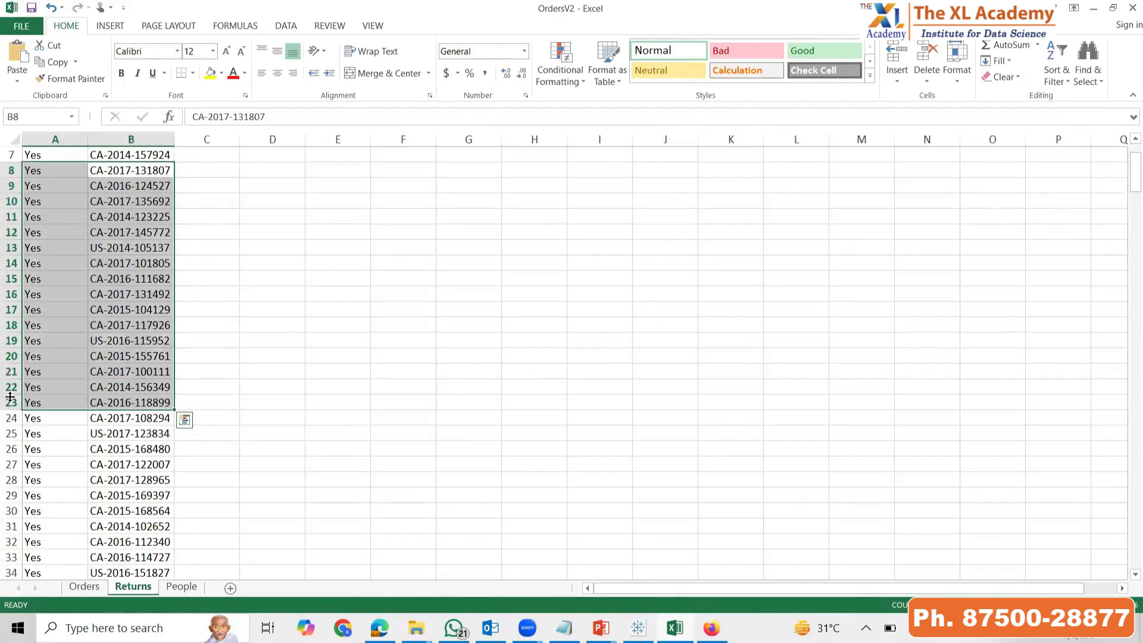
pyautogui.click(182, 587)
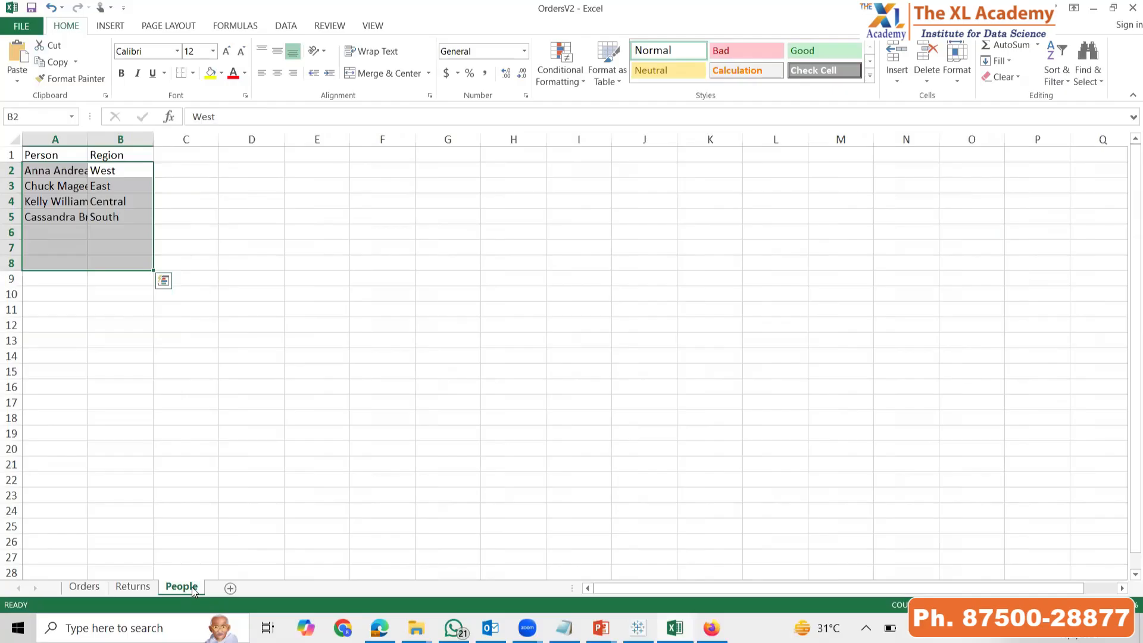
pyautogui.click(76, 588)
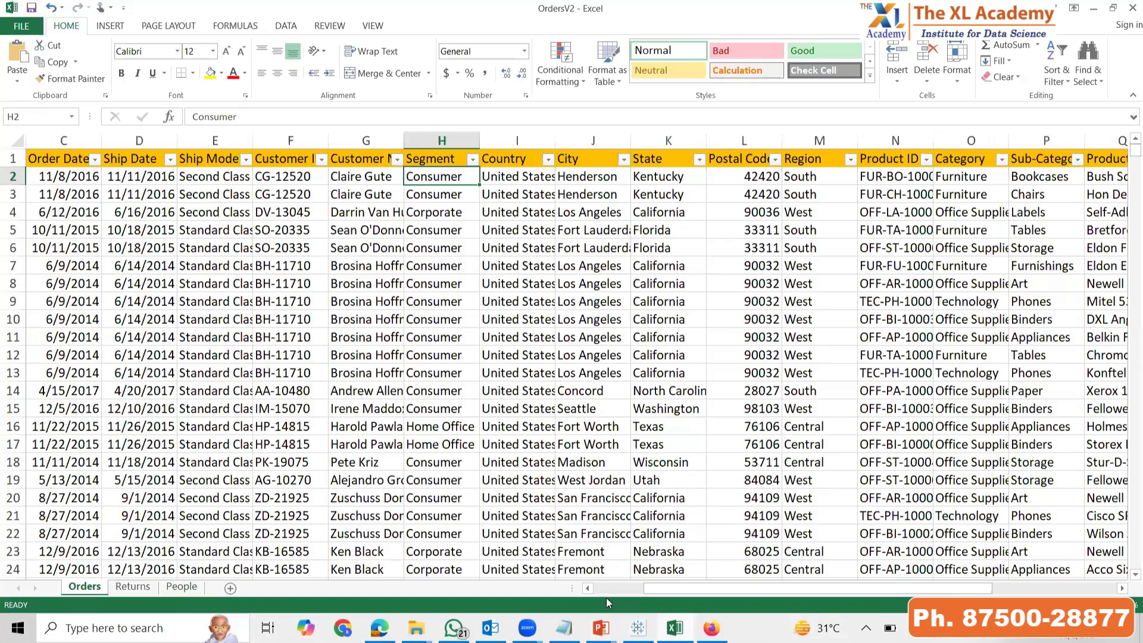
# Switch to Tableau Public and connect to the OrdersV2 Excel workbook as the data source
pyautogui.click(638, 628)
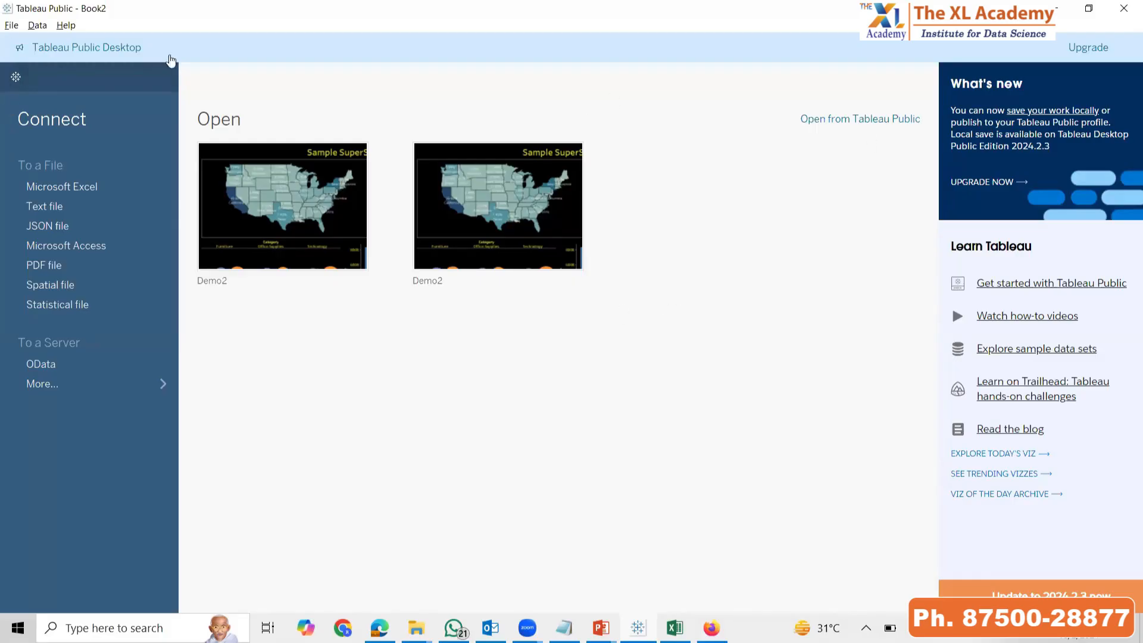
pyautogui.click(86, 188)
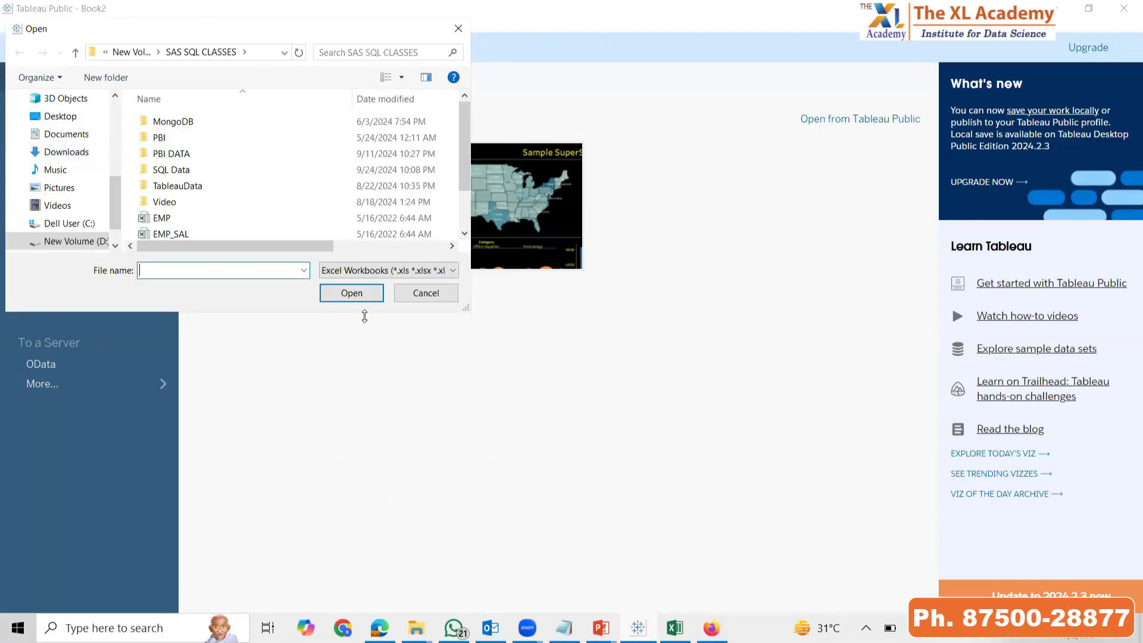
pyautogui.click(342, 290)
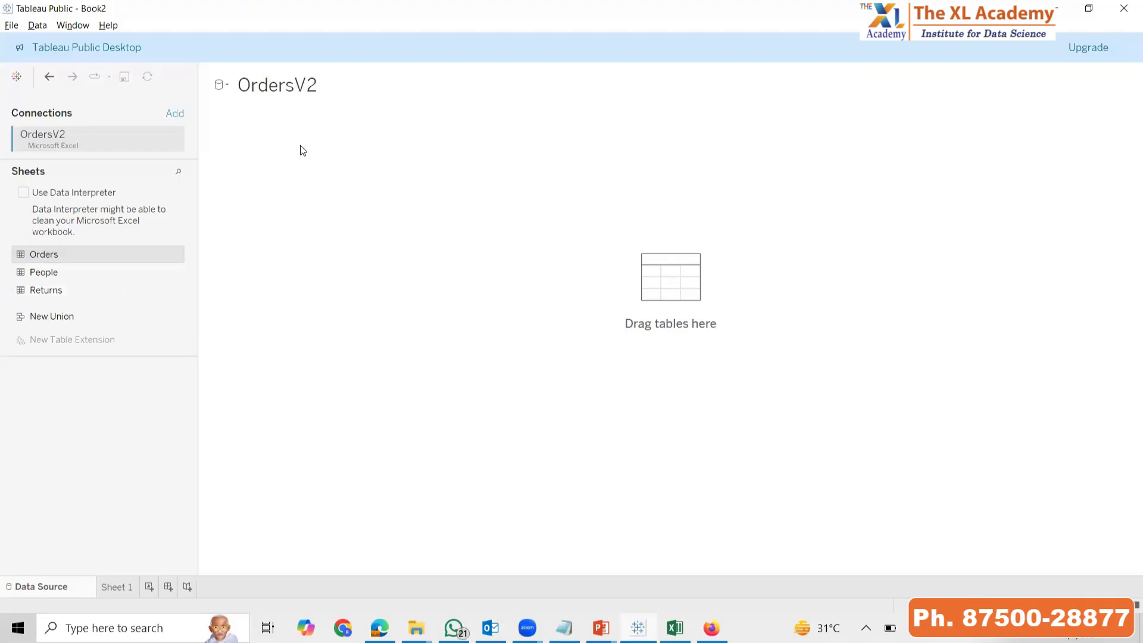
# Add the Orders table to the data source canvas, remove and re-add it, and collapse the table details beside the data preview
pyautogui.moveTo(49, 255); pyautogui.dragTo(482, 328)
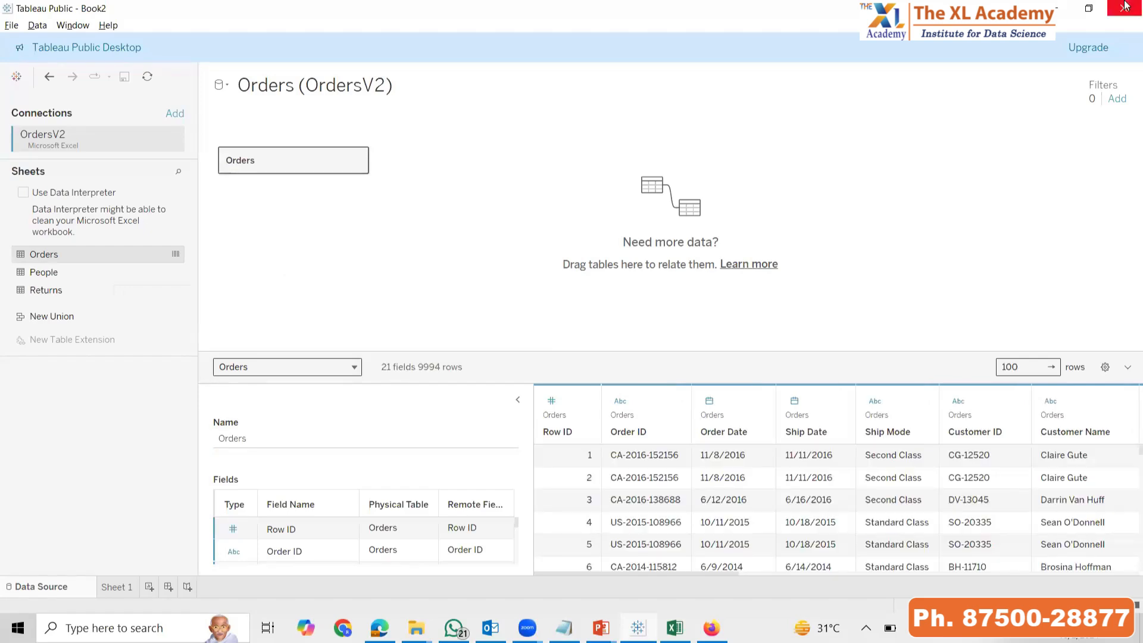
pyautogui.moveTo(323, 157); pyautogui.dragTo(103, 424)
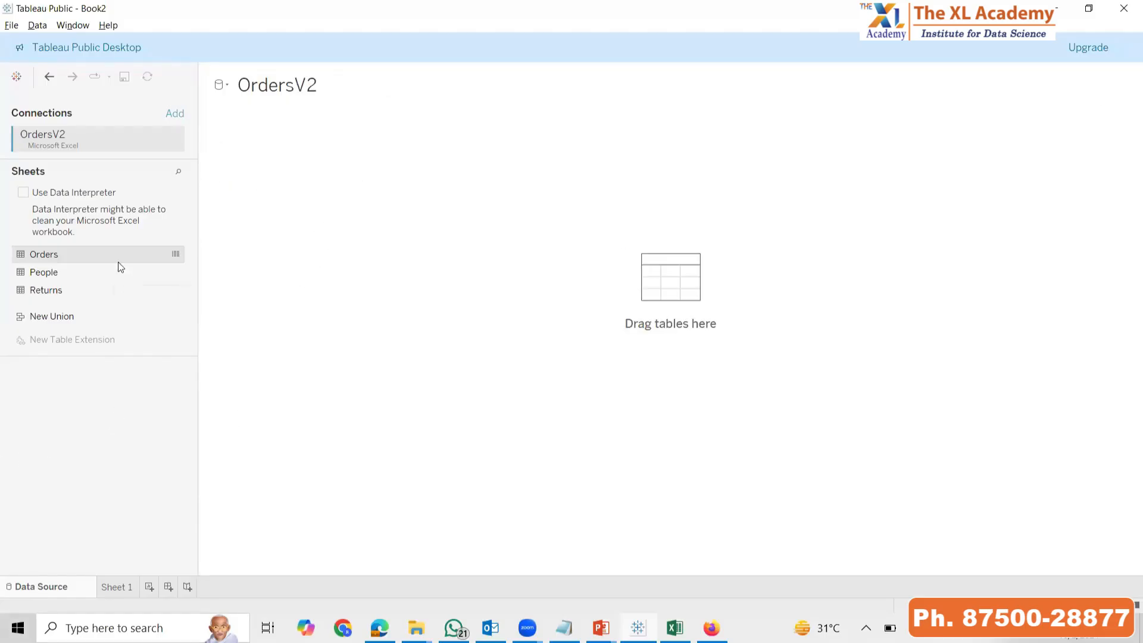
pyautogui.doubleClick(53, 254)
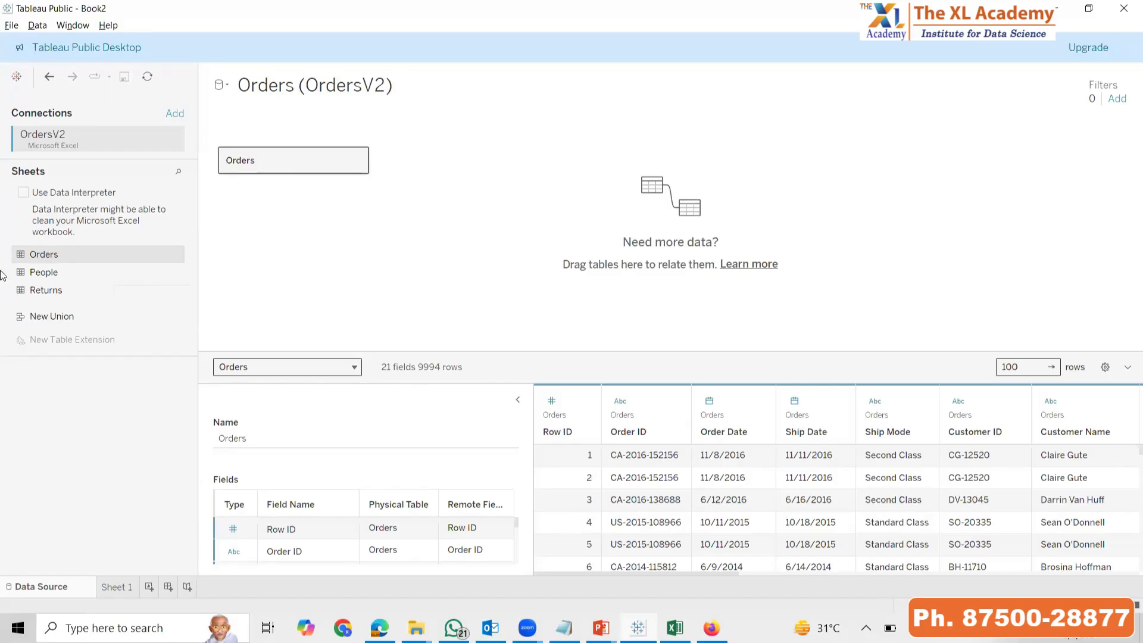
pyautogui.click(518, 400)
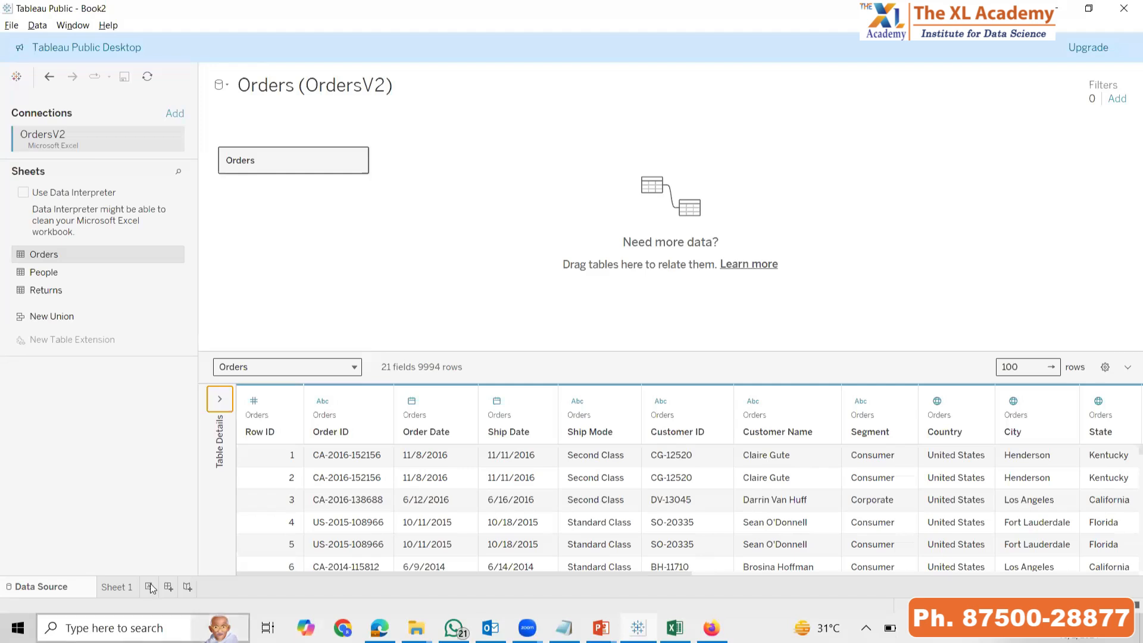
# Open Sheet 1 and build a bar chart of Sales by Sub-Category, adding Sales before Sub-Category
pyautogui.click(117, 589)
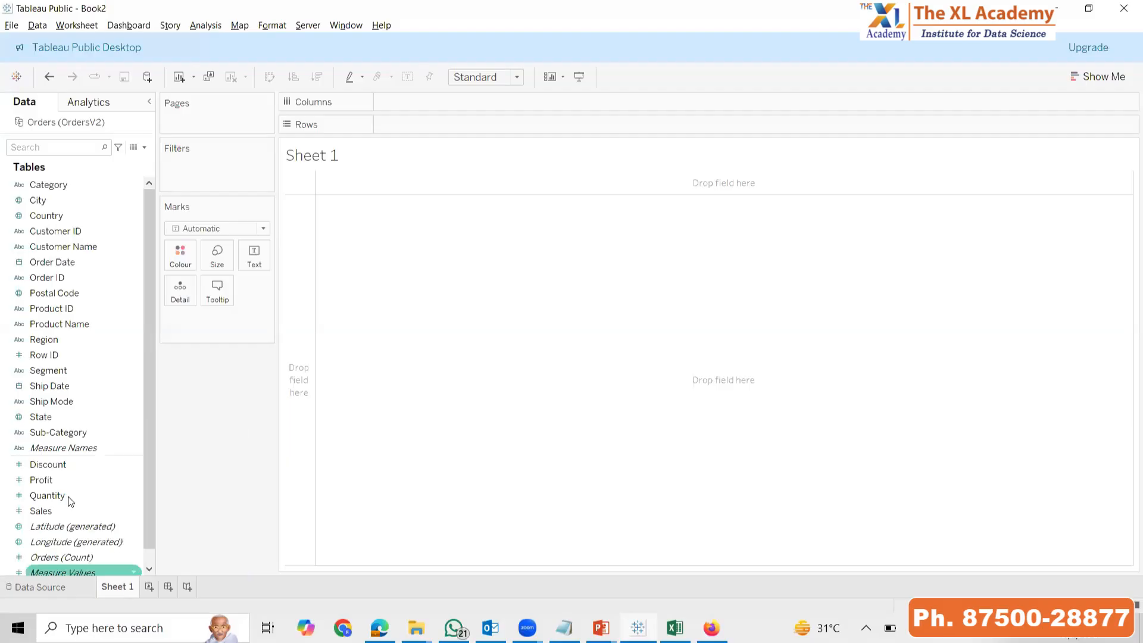
pyautogui.click(56, 480)
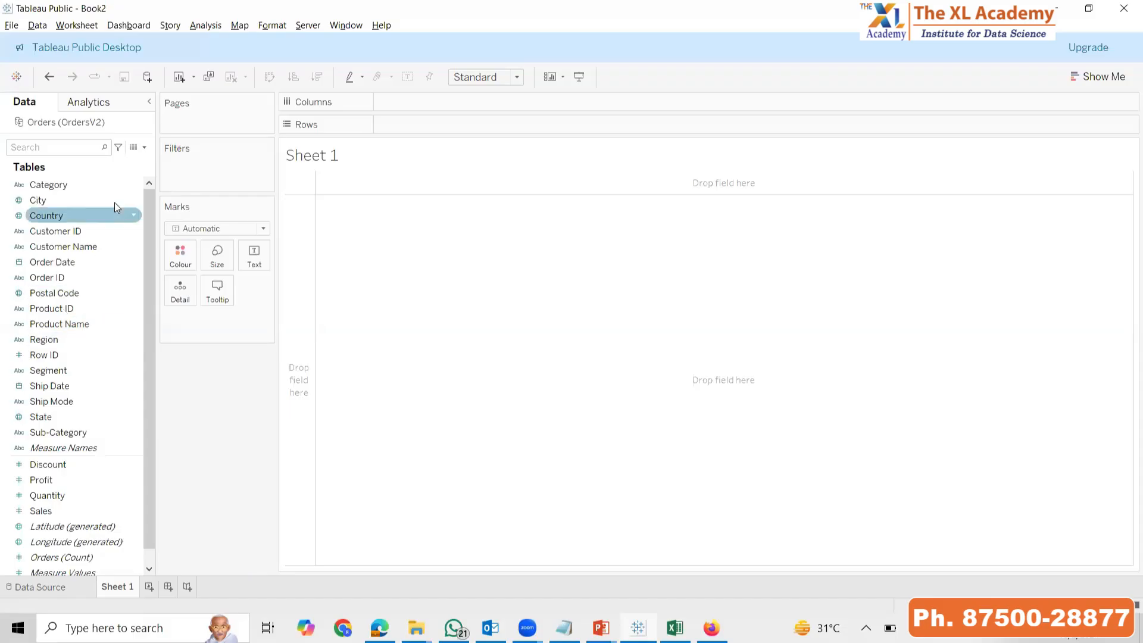
pyautogui.click(116, 231)
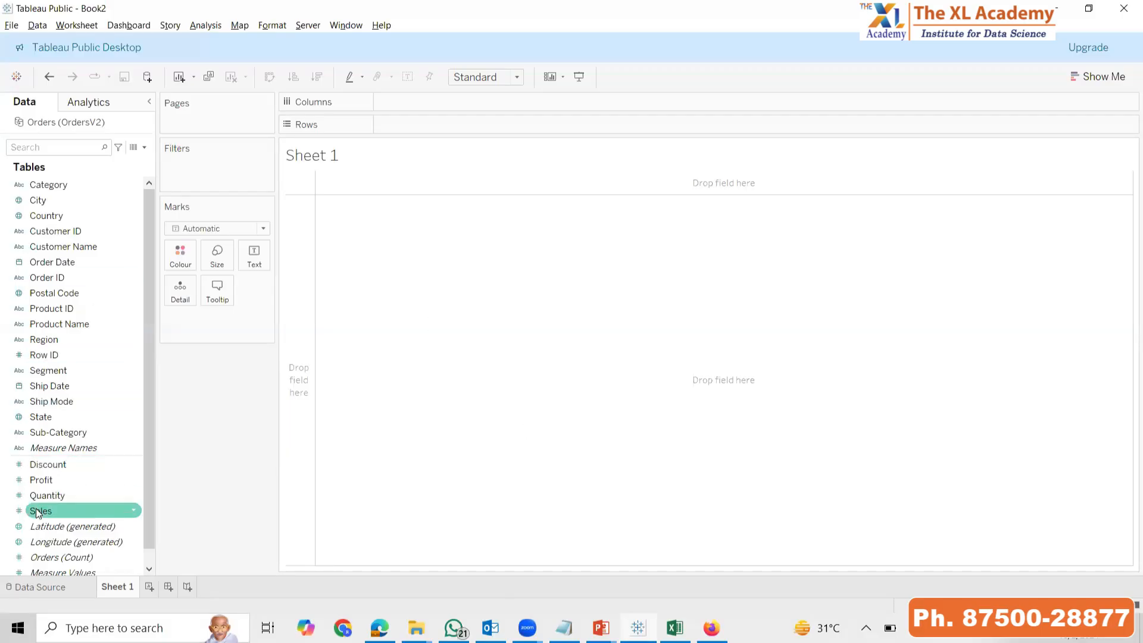
pyautogui.click(78, 433)
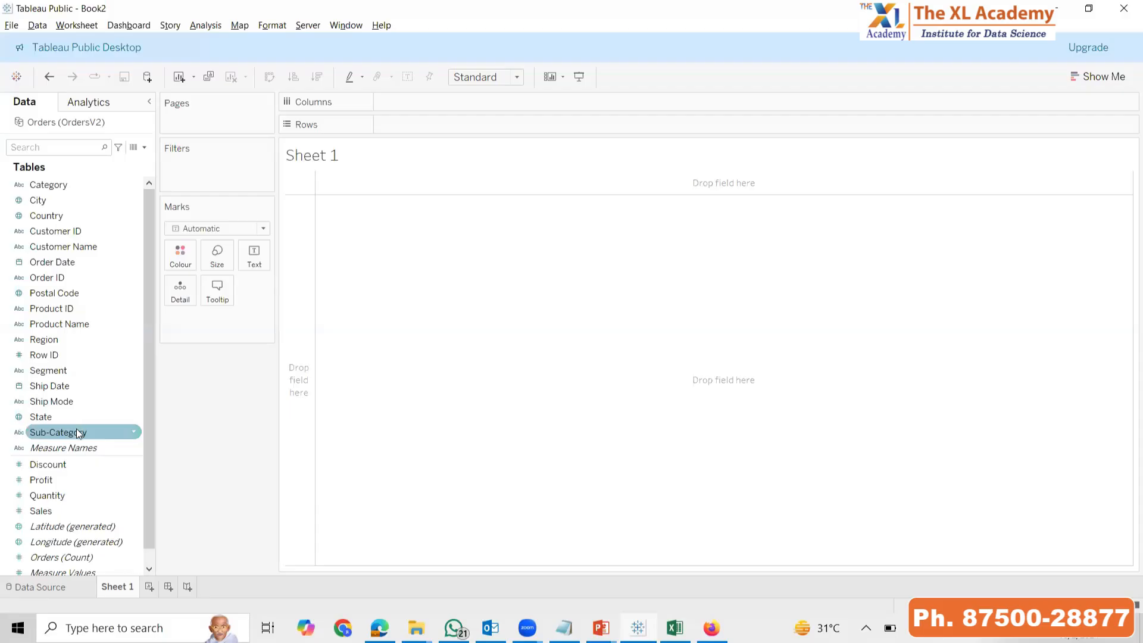
pyautogui.click(56, 511)
pyautogui.doubleClick(56, 511)
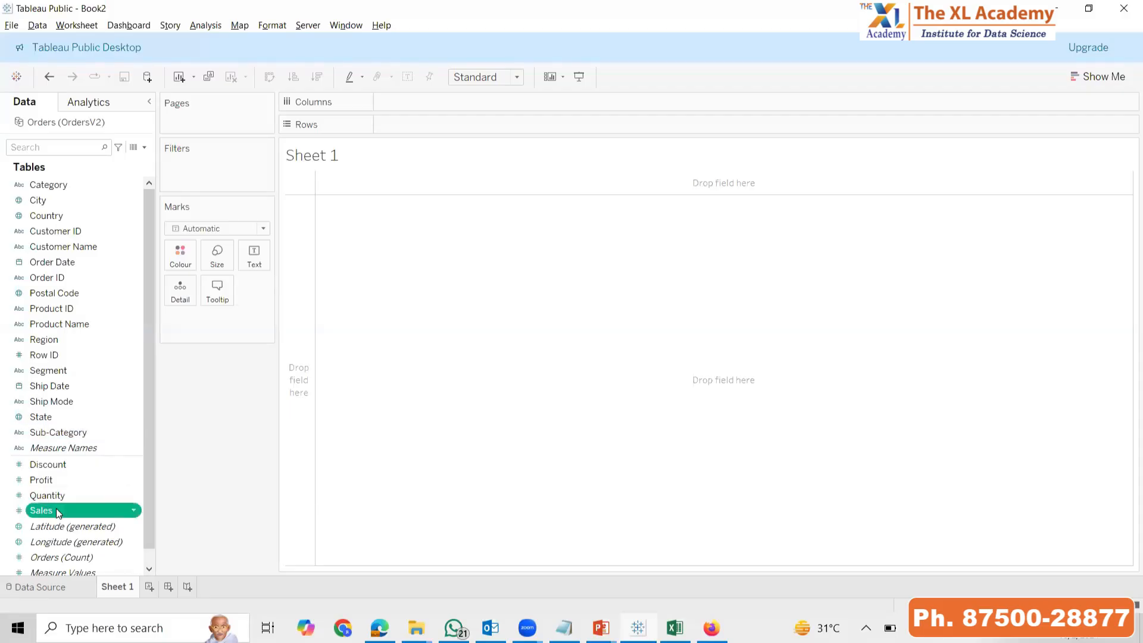
pyautogui.doubleClick(79, 433)
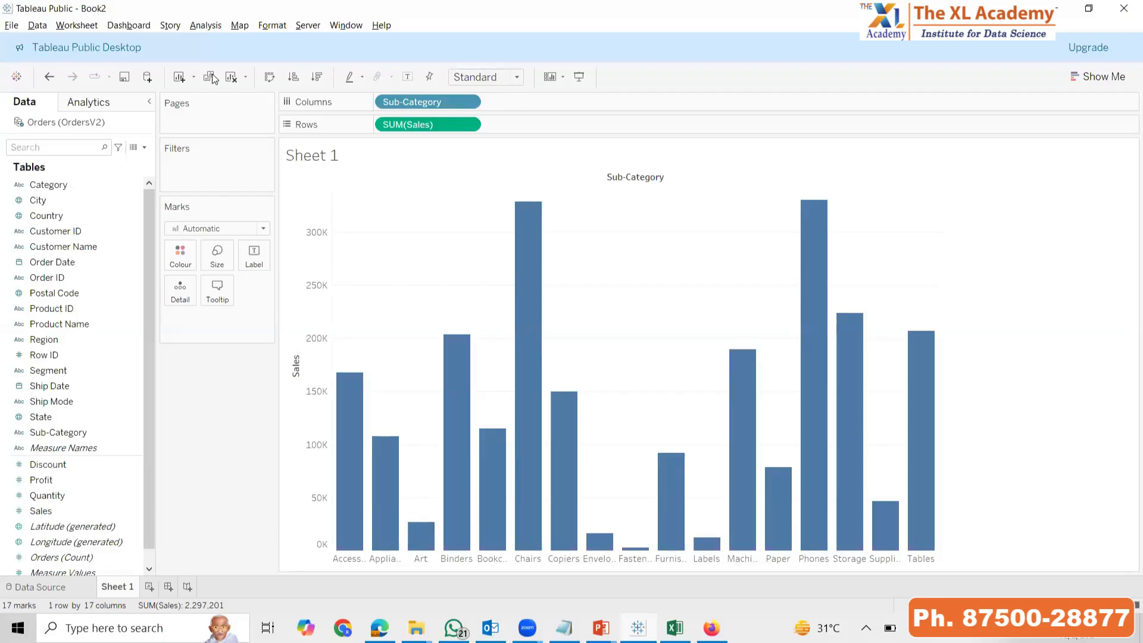
# Clear the worksheet and rebuild the bar chart of Sales by Sub-Category
pyautogui.click(231, 77)
pyautogui.doubleClick(78, 514)
pyautogui.click(85, 437)
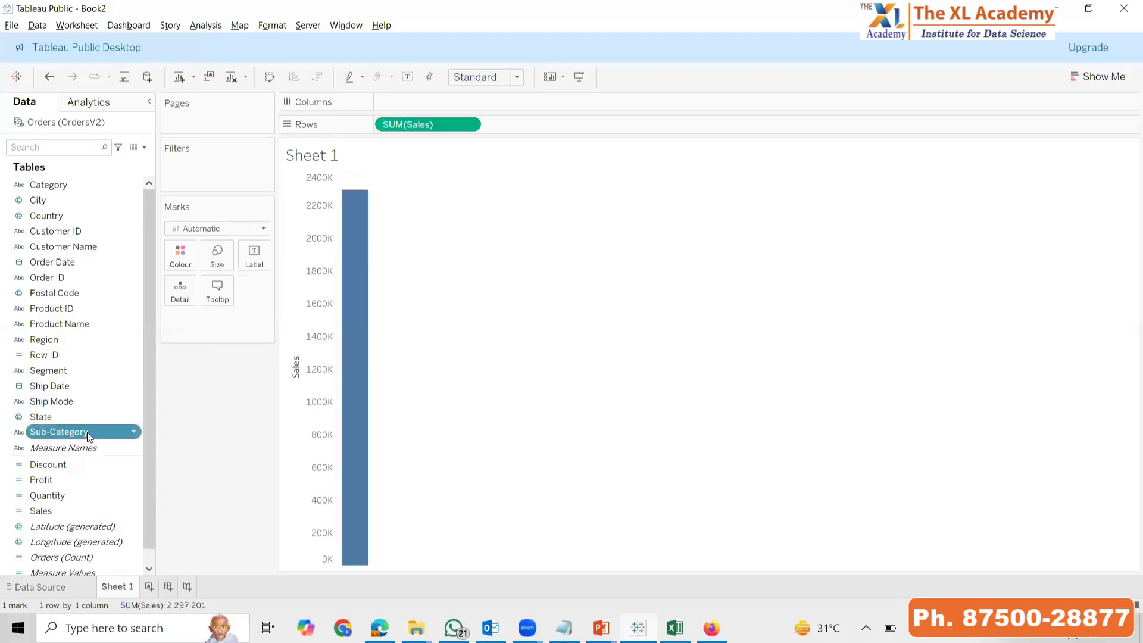
pyautogui.doubleClick(86, 434)
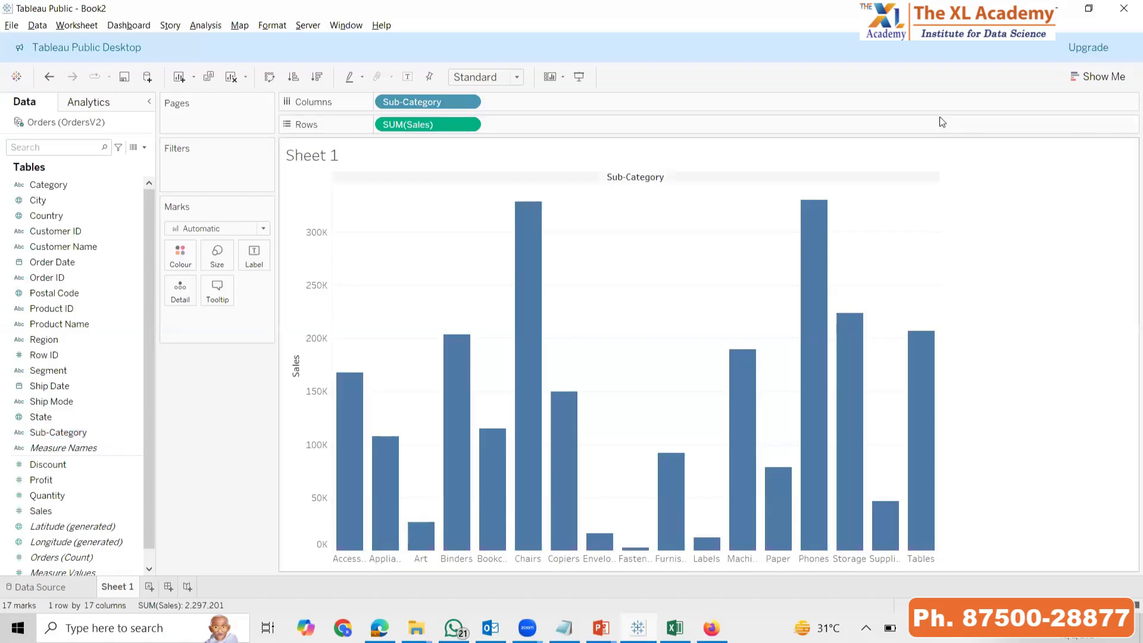
# Clear the worksheet and build a line chart of Sales by Order Date year
pyautogui.click(231, 77)
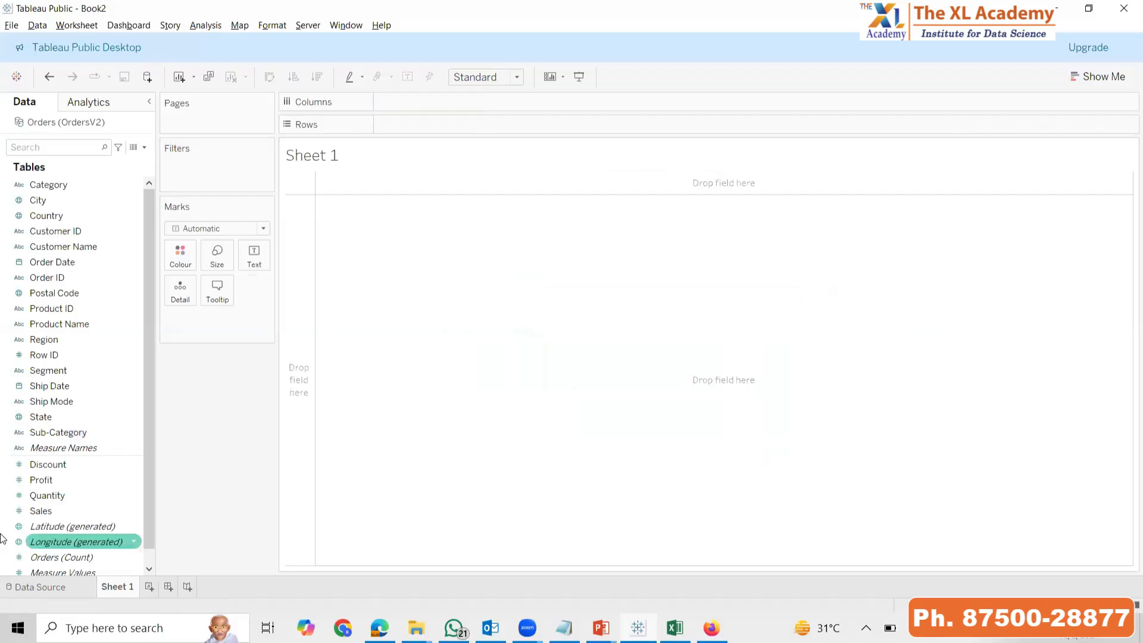
pyautogui.doubleClick(48, 512)
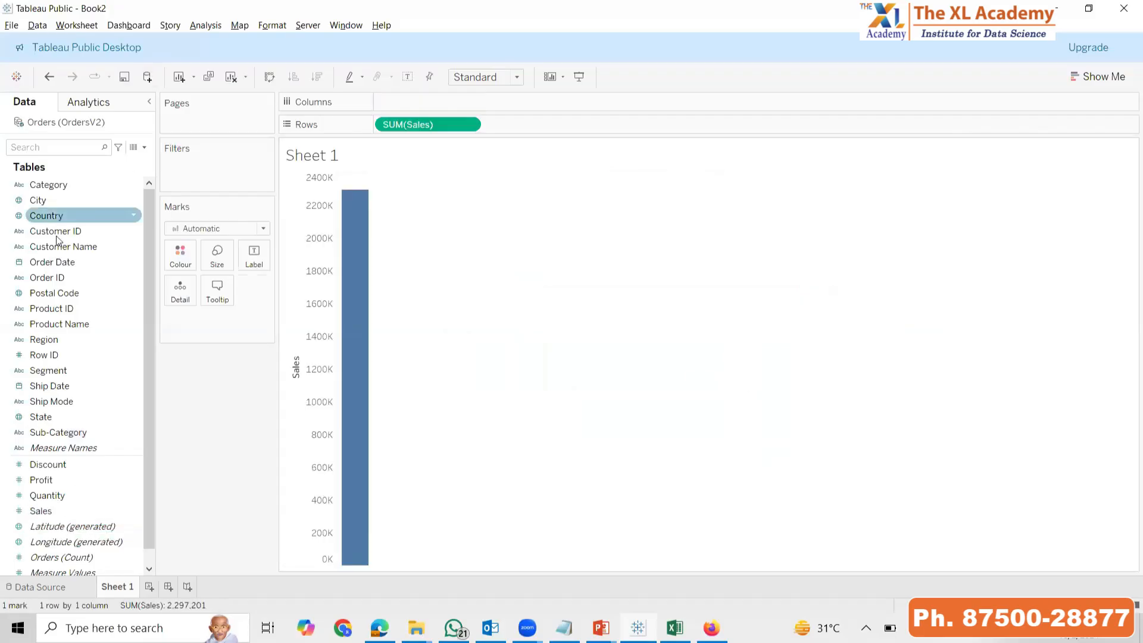
pyautogui.doubleClick(60, 262)
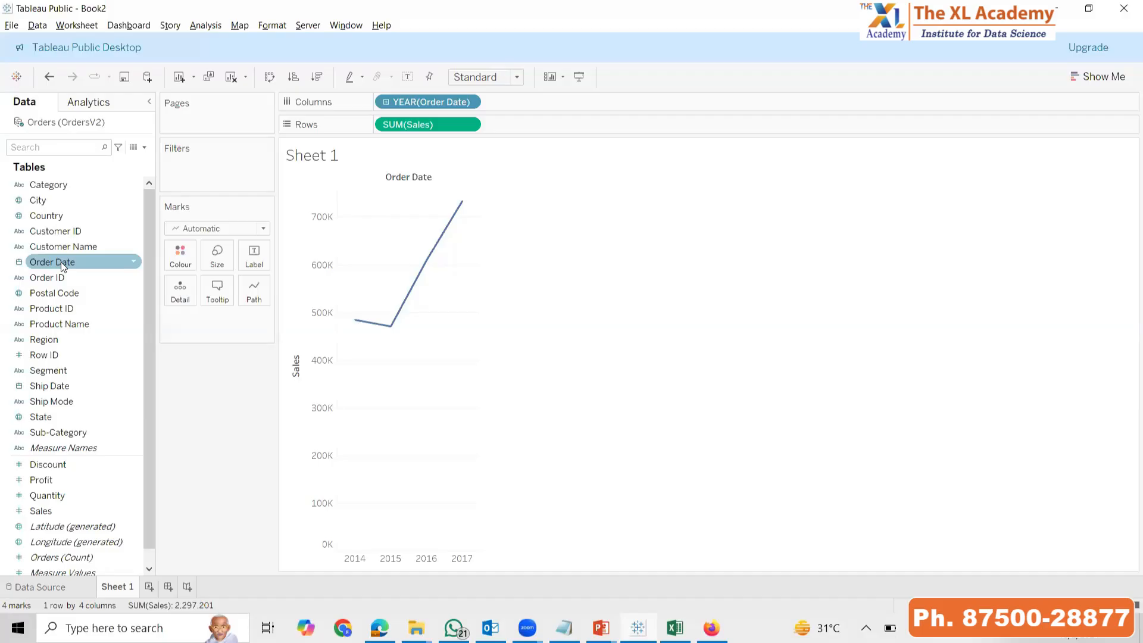
# Clear the worksheet, chart Sales by Sub-Category, and change its mark type to Line
pyautogui.click(231, 76)
pyautogui.click(55, 516)
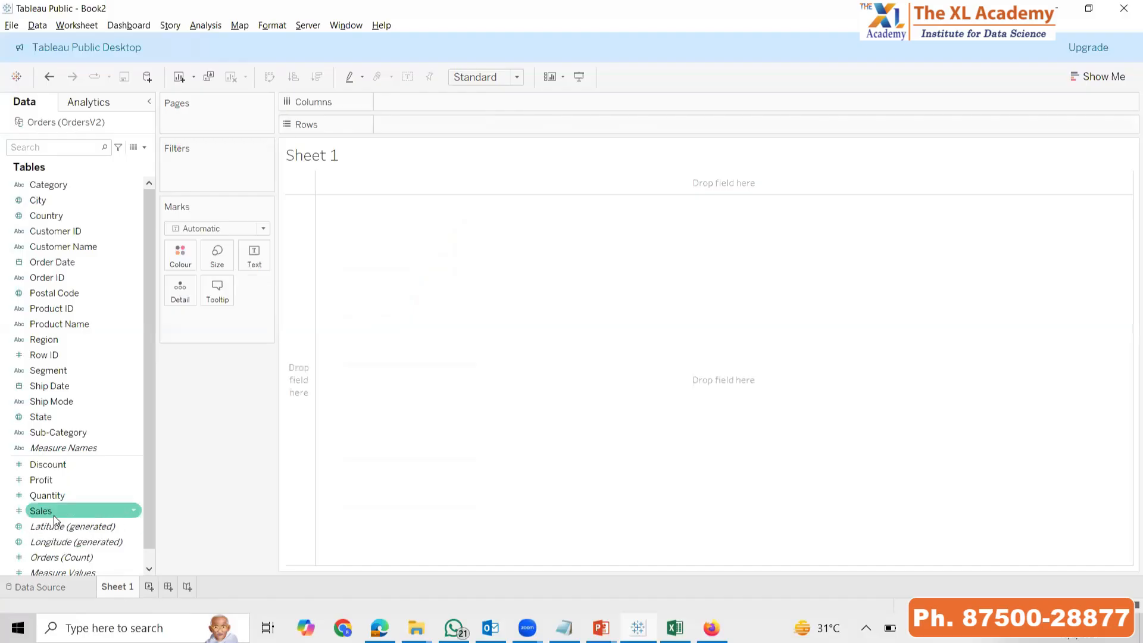
pyautogui.doubleClick(53, 515)
pyautogui.click(75, 437)
pyautogui.doubleClick(75, 437)
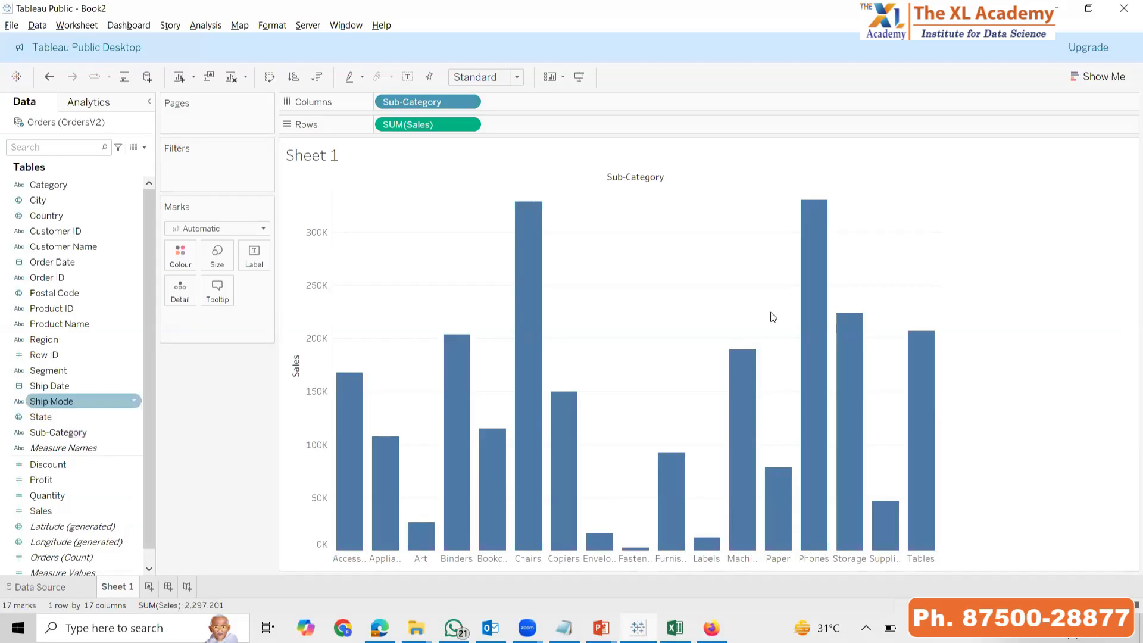
pyautogui.click(241, 229)
pyautogui.click(201, 273)
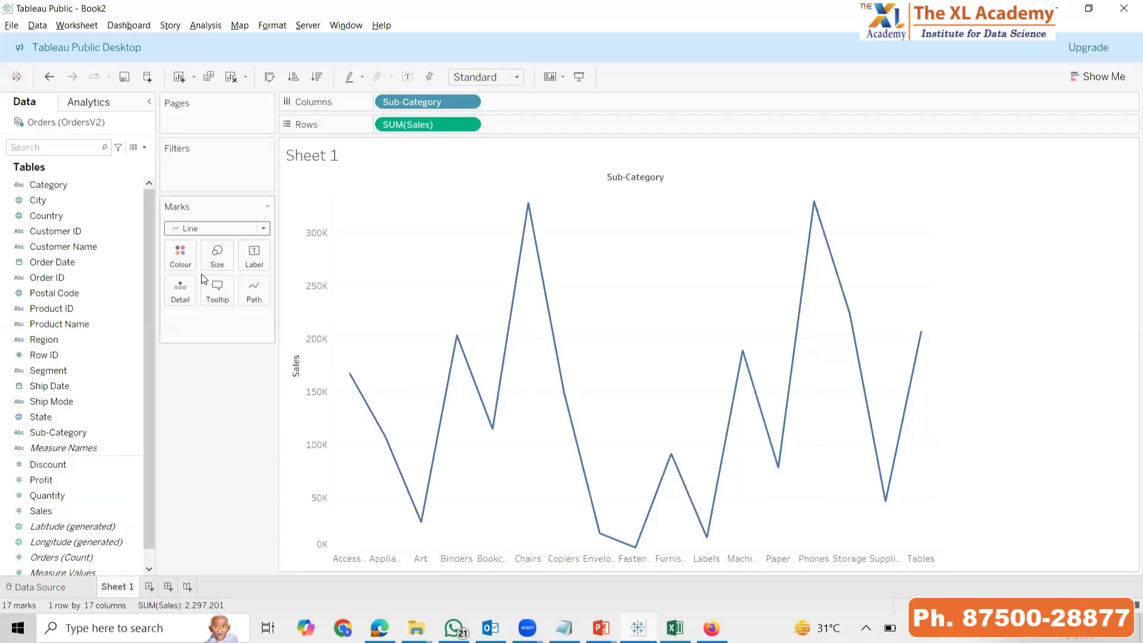
# Clear the worksheet, chart Sales by Order Date year, and change its mark type to Bar
pyautogui.click(231, 76)
pyautogui.doubleClick(72, 512)
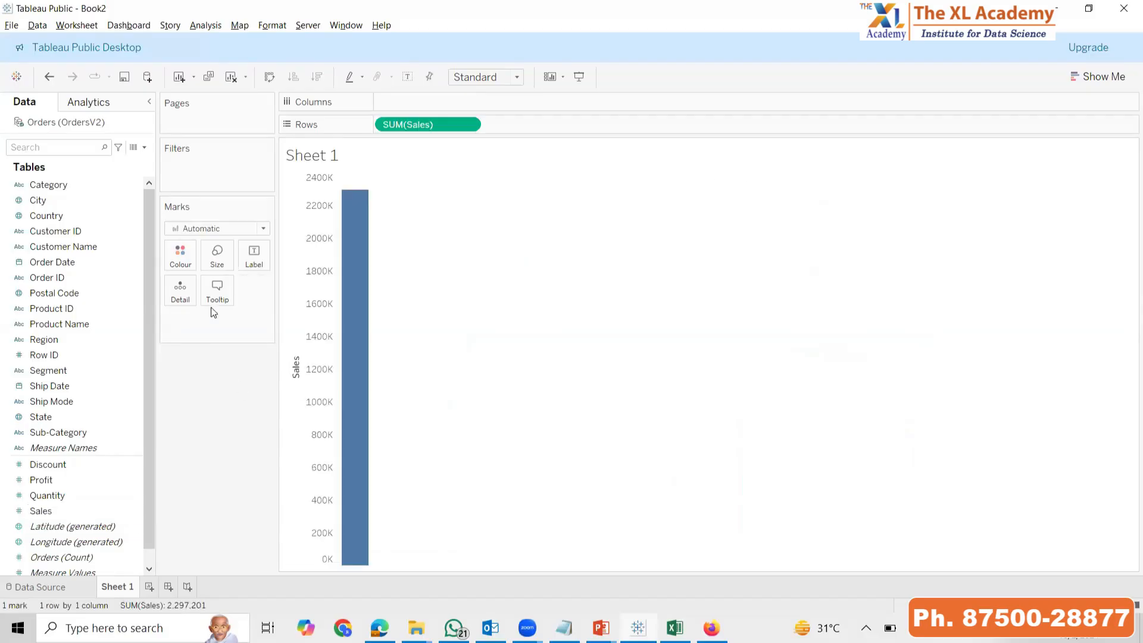
pyautogui.doubleClick(101, 262)
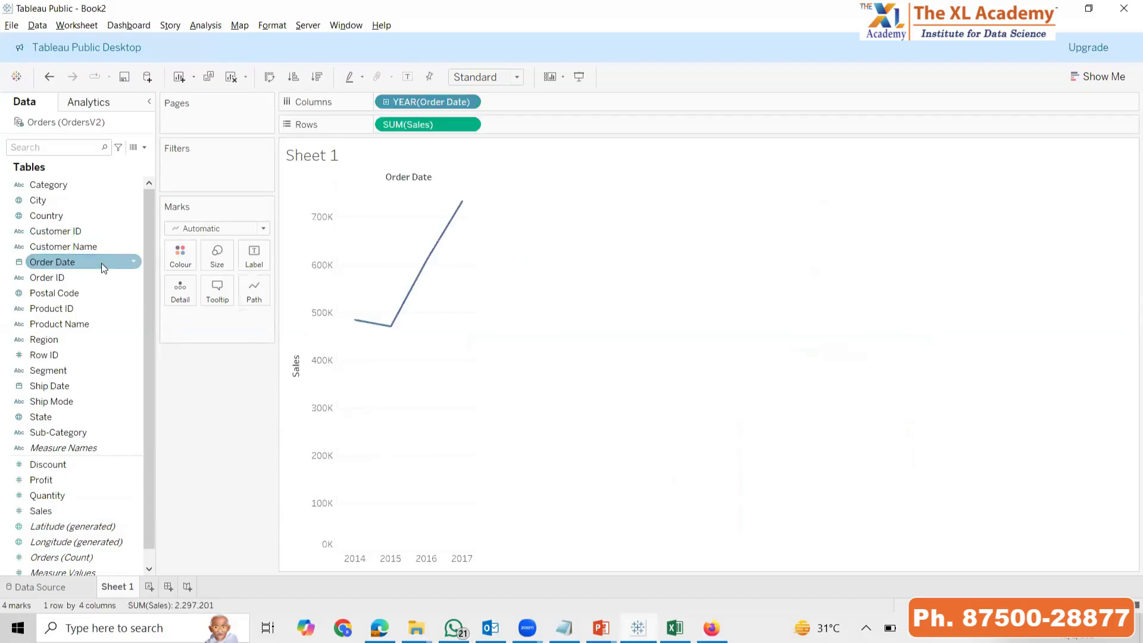
pyautogui.click(231, 228)
pyautogui.click(223, 252)
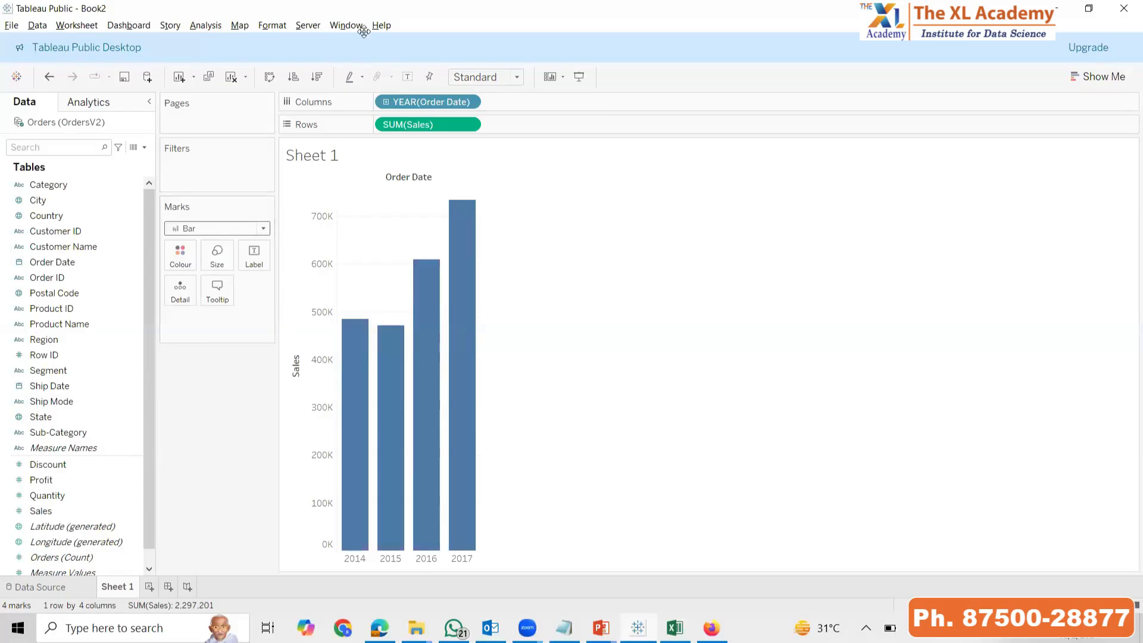
# Clear the worksheet and chart Sales by Sub-Category with the automatic mark type
pyautogui.click(232, 76)
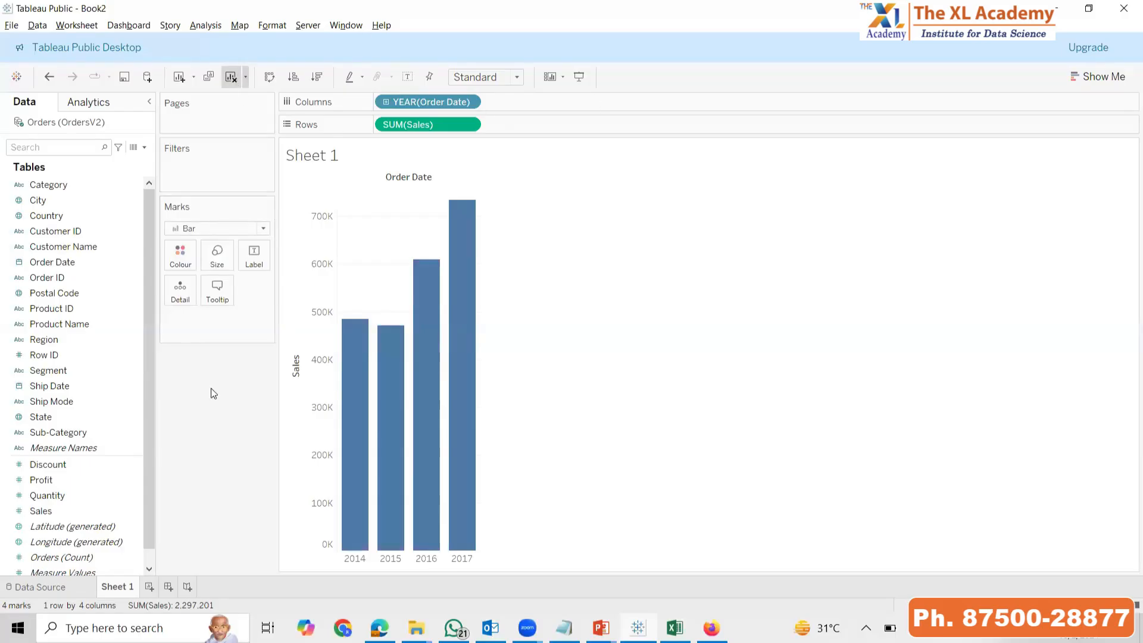
pyautogui.doubleClick(47, 512)
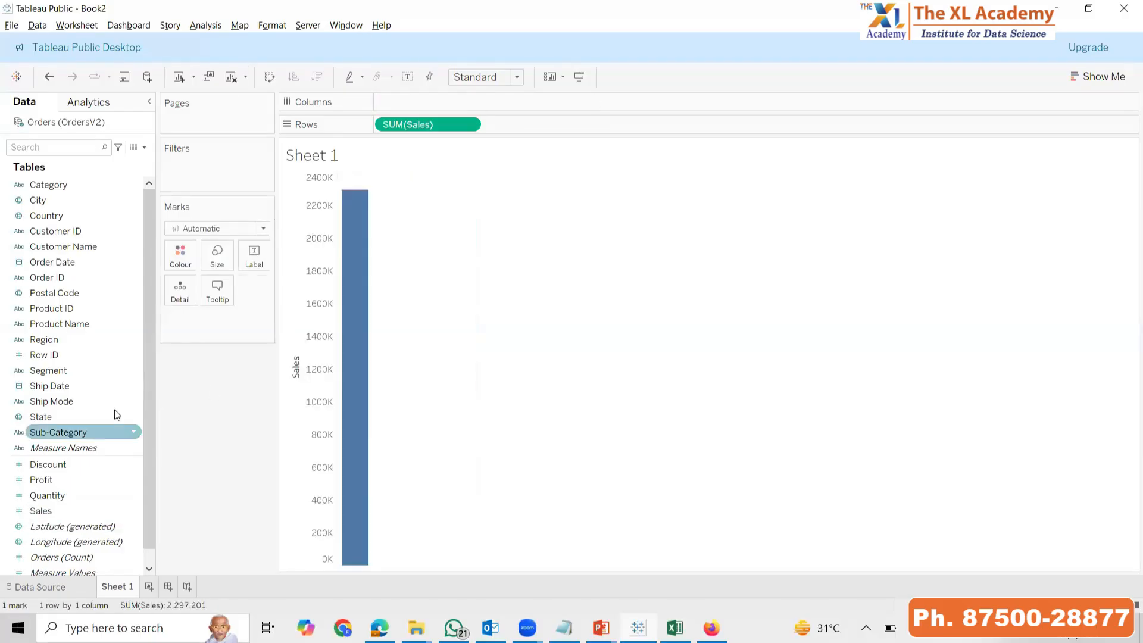
pyautogui.doubleClick(59, 432)
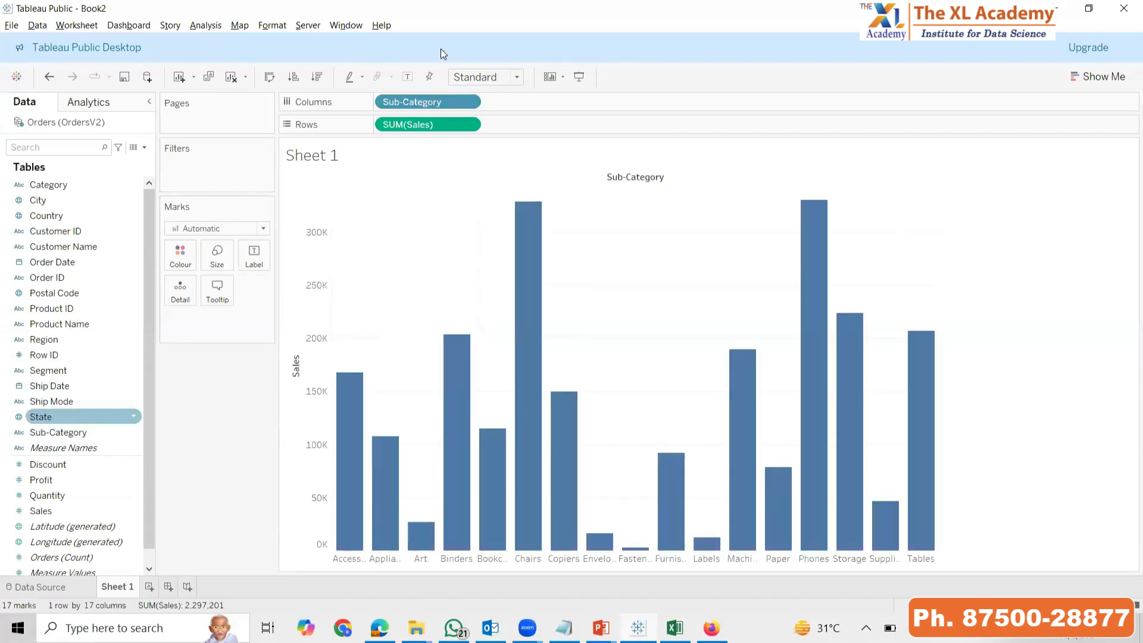
# Clear the worksheet and build a text table of Sales by Sub-Category by adding Sub-Category before Sales
pyautogui.click(237, 77)
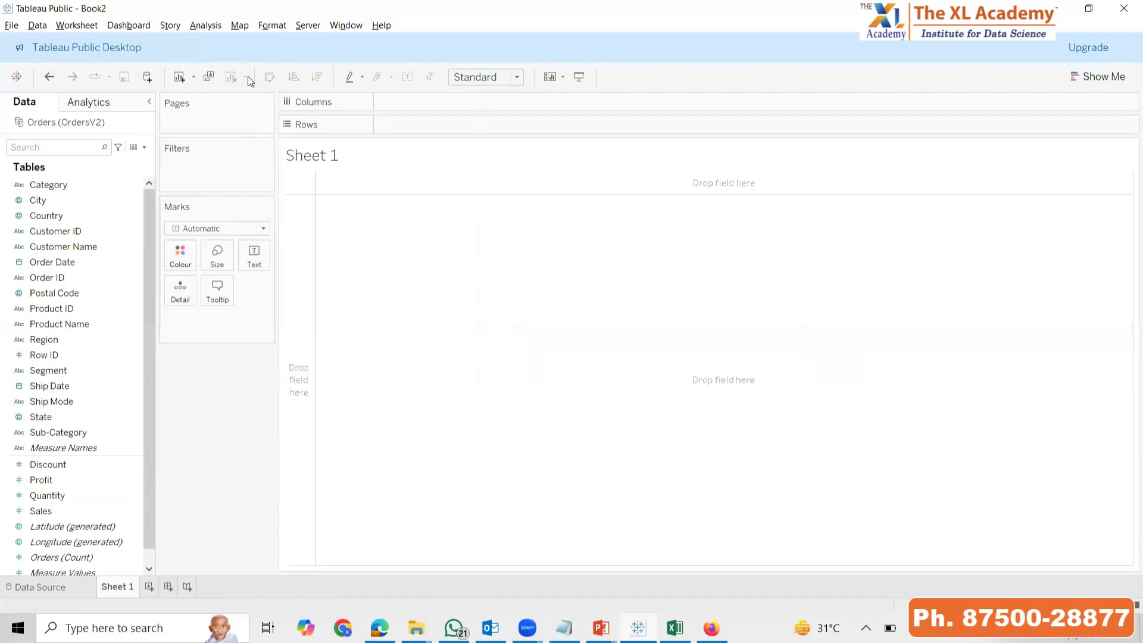
pyautogui.click(77, 432)
pyautogui.click(48, 495)
pyautogui.doubleClick(39, 511)
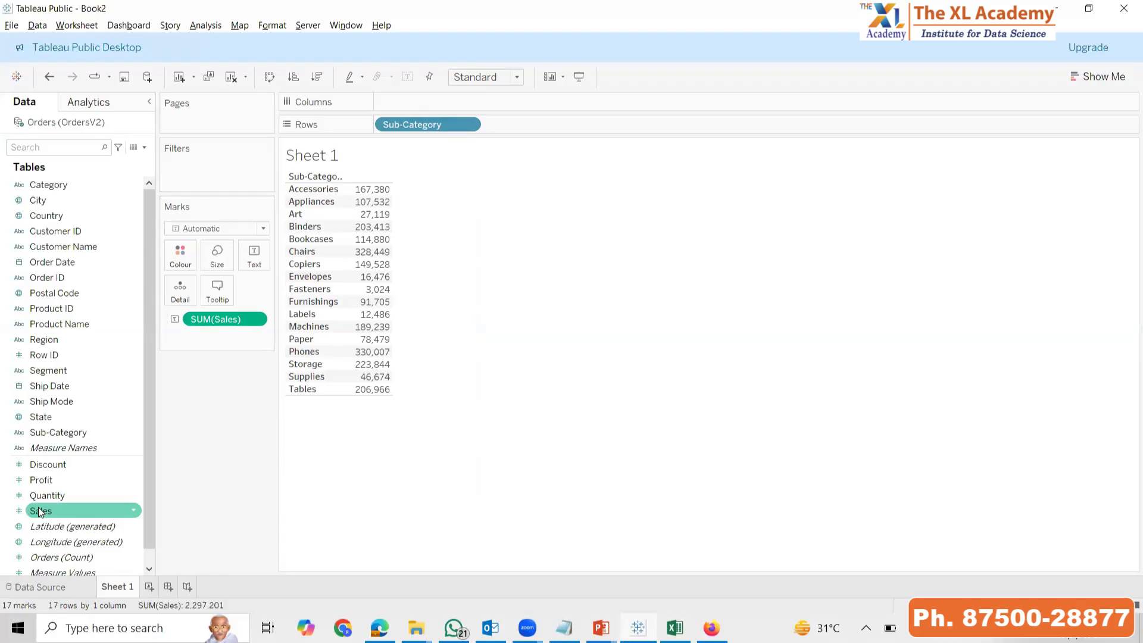
pyautogui.click(700, 207)
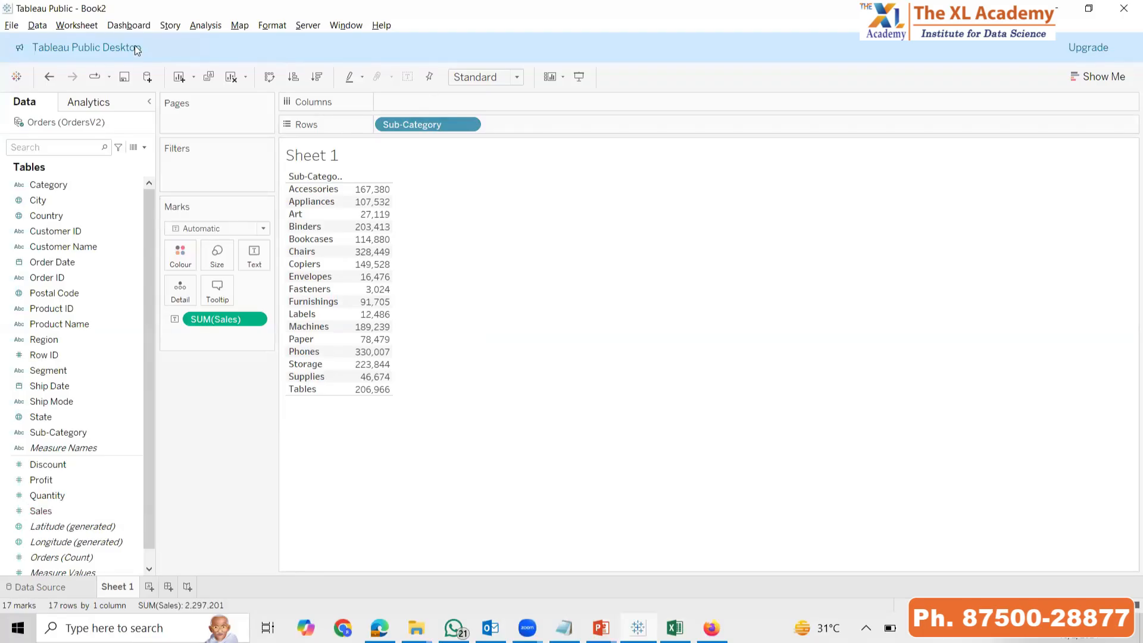
# Clear the worksheet and repeat the text table, again adding the Sub-Category dimension first and the Sales measure second
pyautogui.click(232, 76)
pyautogui.click(38, 431)
pyautogui.doubleClick(53, 512)
# Clear the worksheet, build the Sales by Sub-Category bar chart with Sales added first, and switch to the presentation slides
pyautogui.click(237, 77)
pyautogui.doubleClick(59, 512)
pyautogui.doubleClick(84, 437)
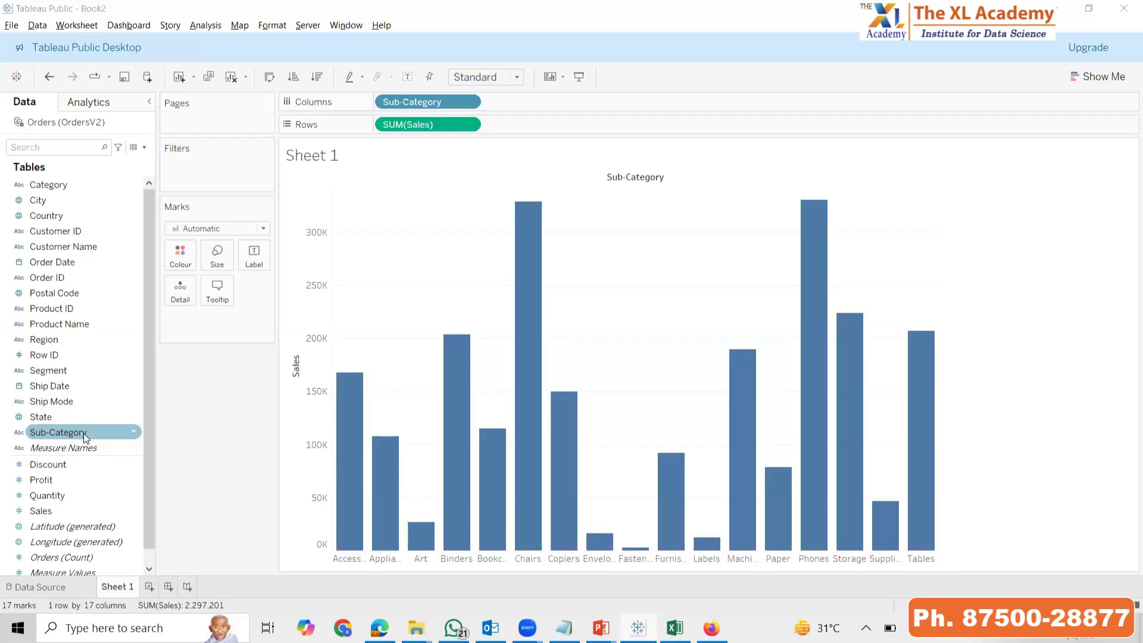
pyautogui.hotkey('alt', 'Tab')
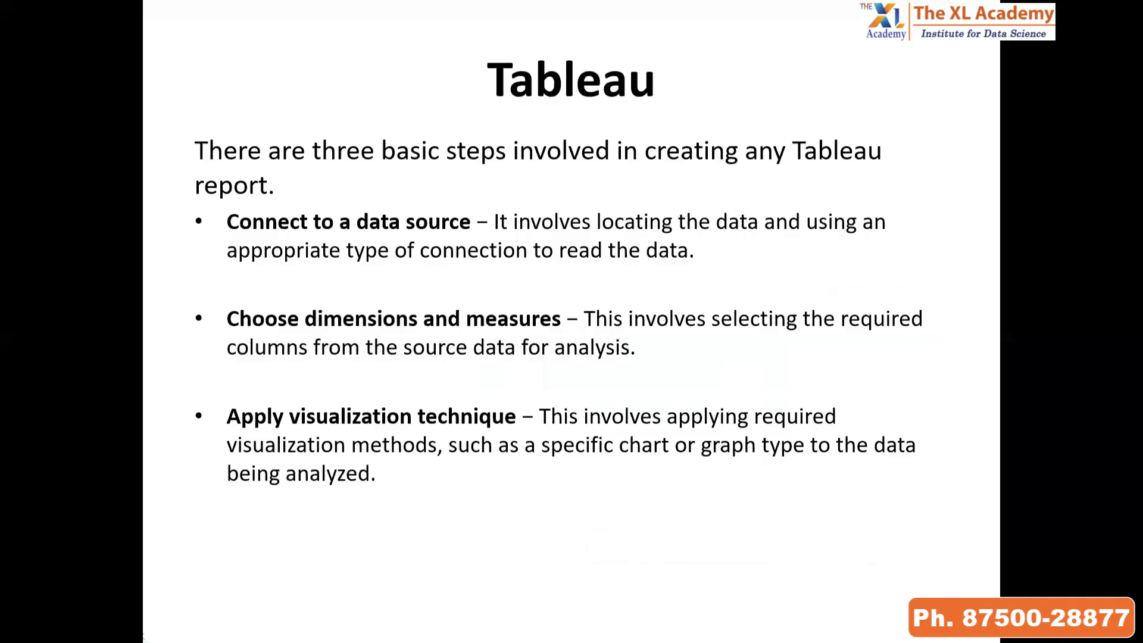
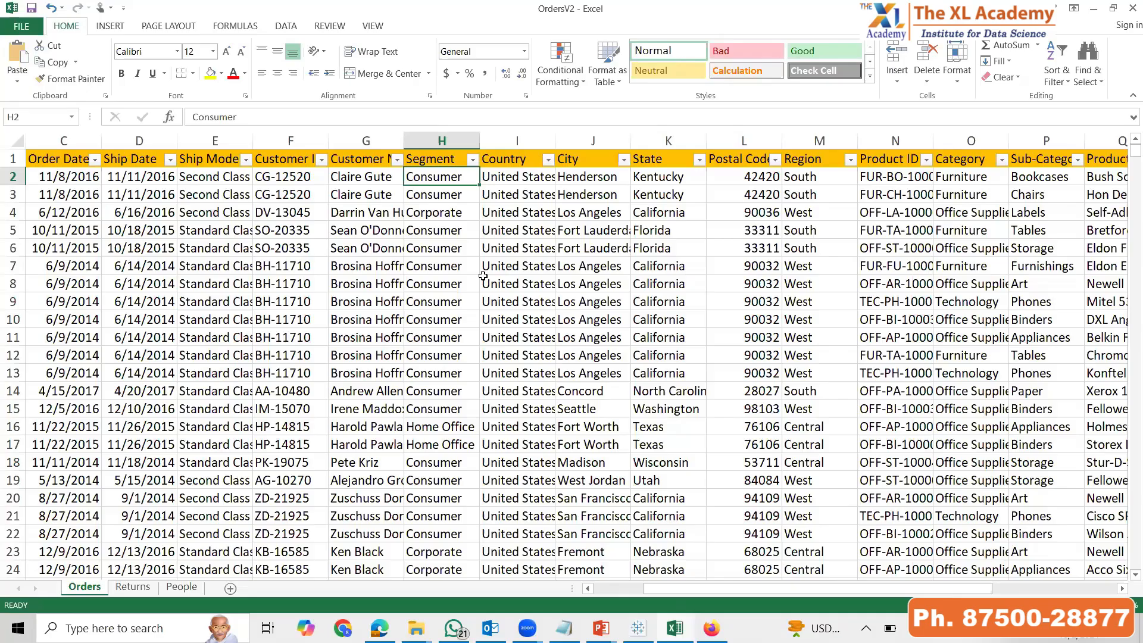
# Show the "Tableau & Excel a Comparison" slide and return to the OrdersV2 workbook in Excel
pyautogui.hotkey('alt', 'Tab')
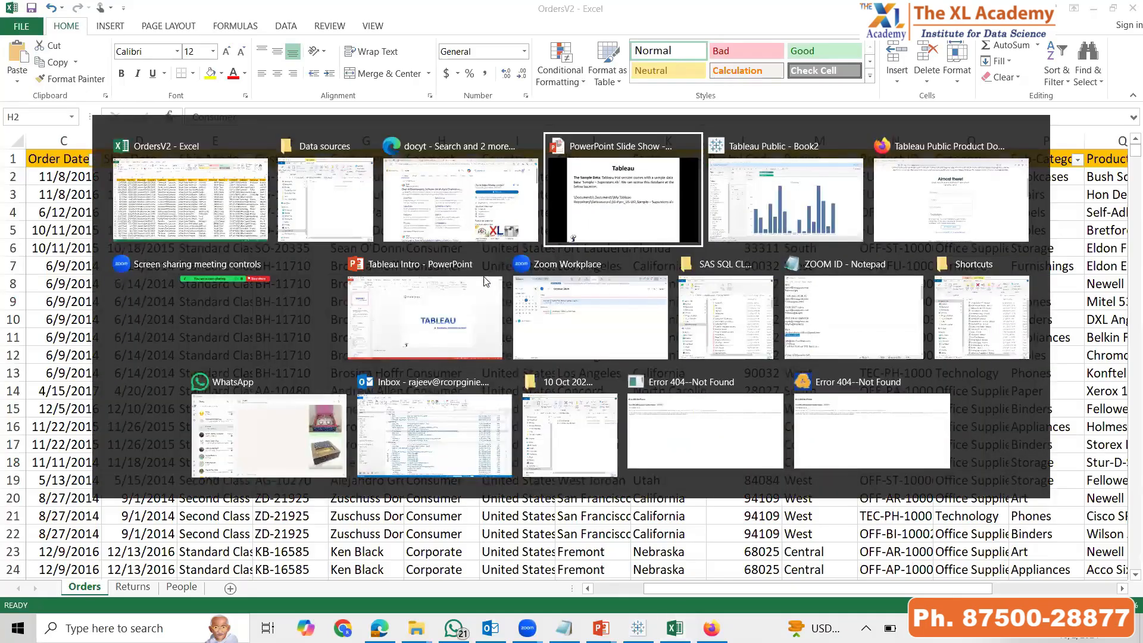
pyautogui.press('Right')
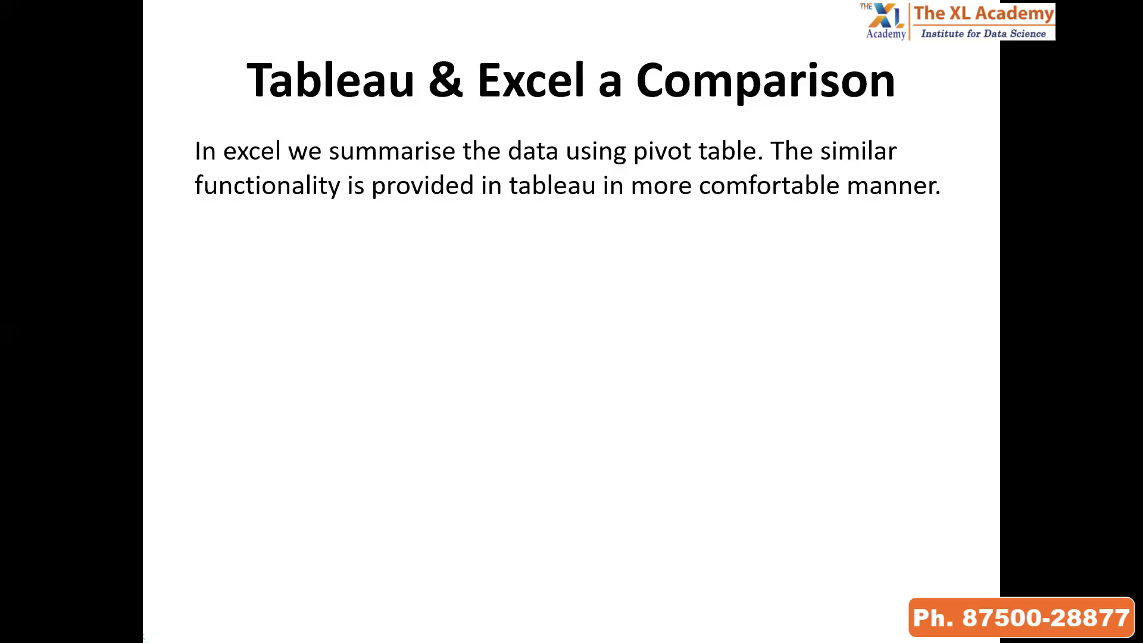
pyautogui.hotkey('alt', 'Tab')
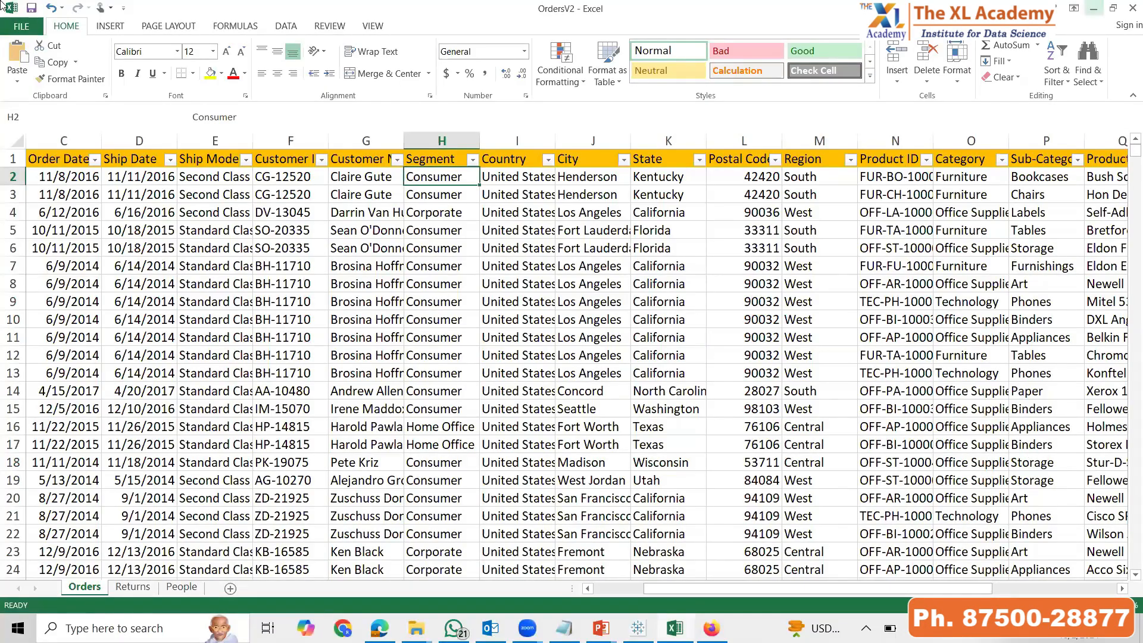
# Highlight the Sales, Category and Sub-Category columns on the Orders sheet
pyautogui.moveTo(812, 587); pyautogui.dragTo(969, 588)
pyautogui.moveTo(969, 532); pyautogui.dragTo(1084, 532)
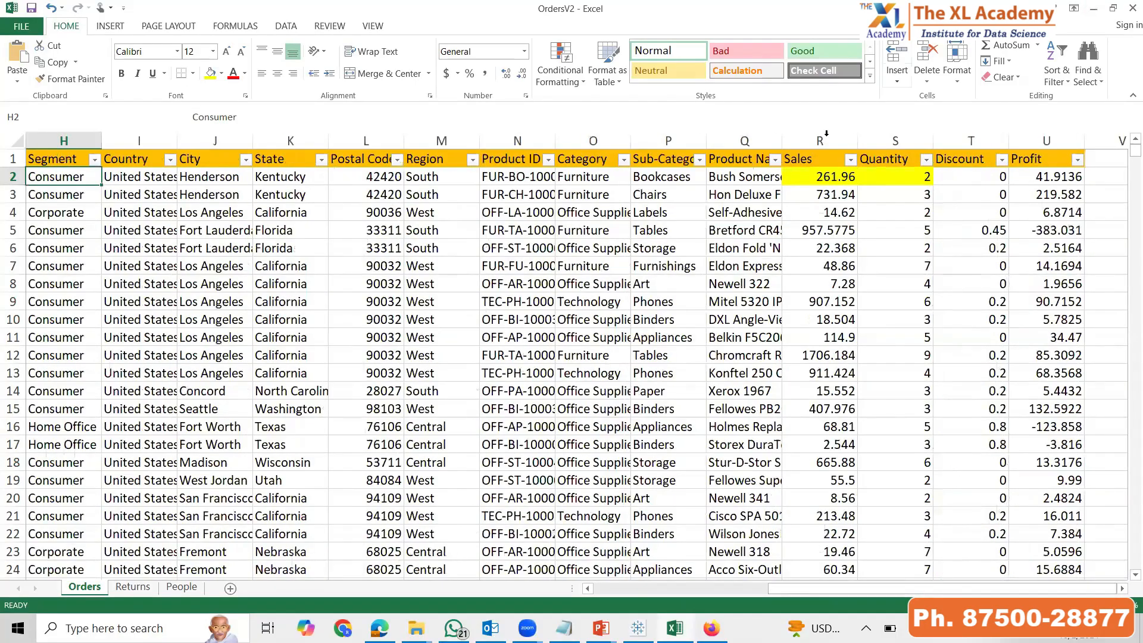
pyautogui.keyDown('ctrl'); pyautogui.click(651, 133); pyautogui.keyUp('ctrl')
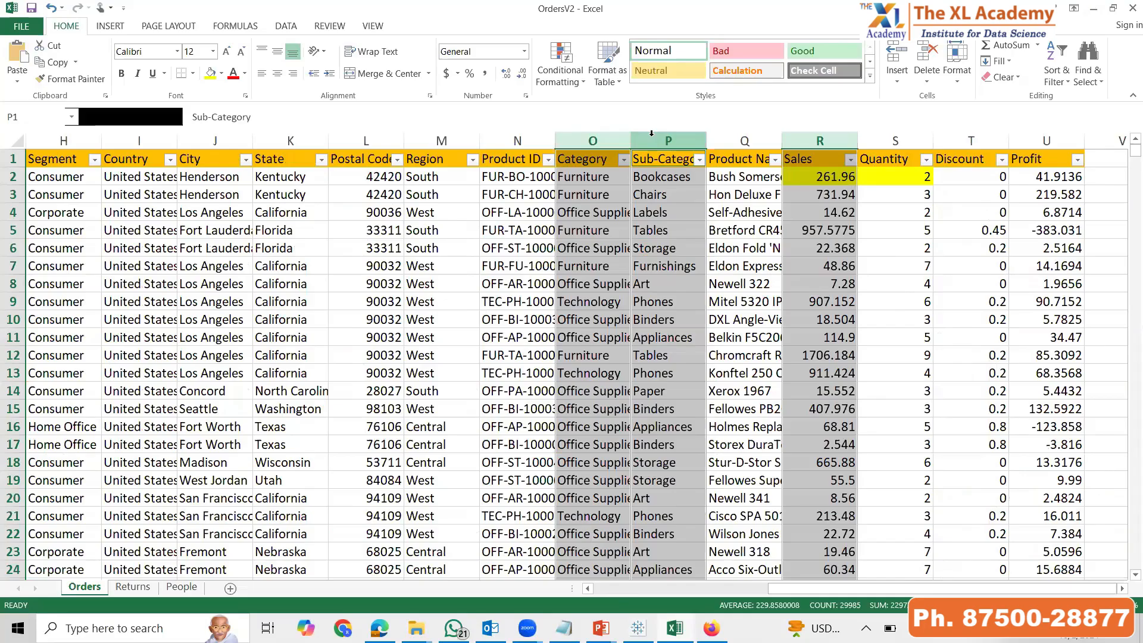
# Select the Orders data columns from Profit back to the first column and insert a PivotTable on a new sheet
pyautogui.press('Right')
pyautogui.press('Right')
pyautogui.press('Right')
pyautogui.press('Right')
pyautogui.press('Right')
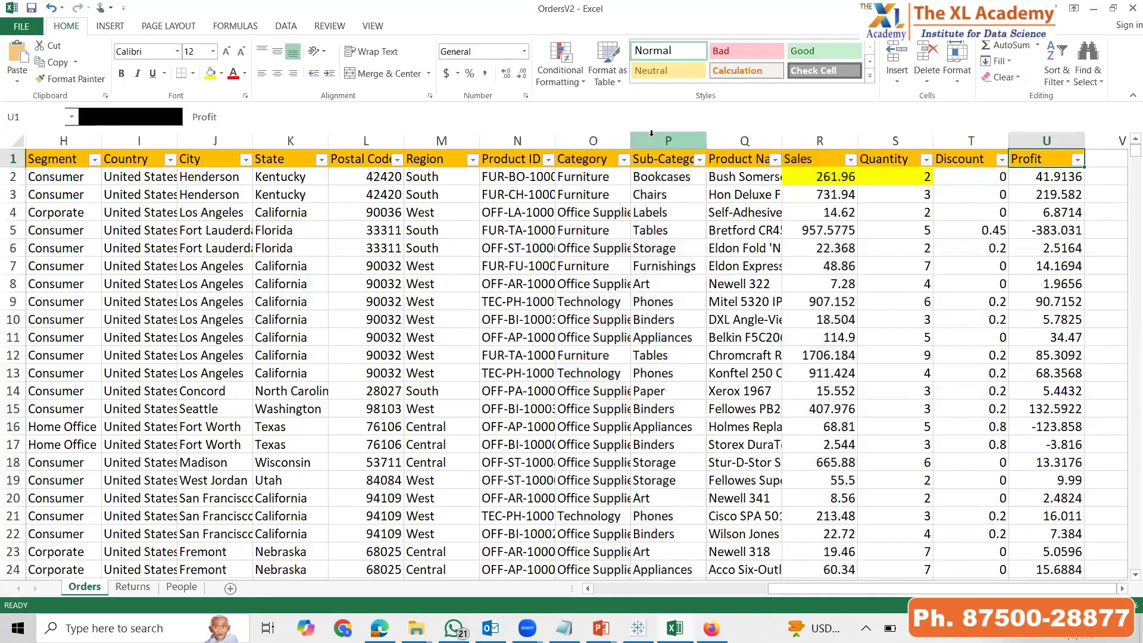
pyautogui.hotkey('ctrl', 'space')
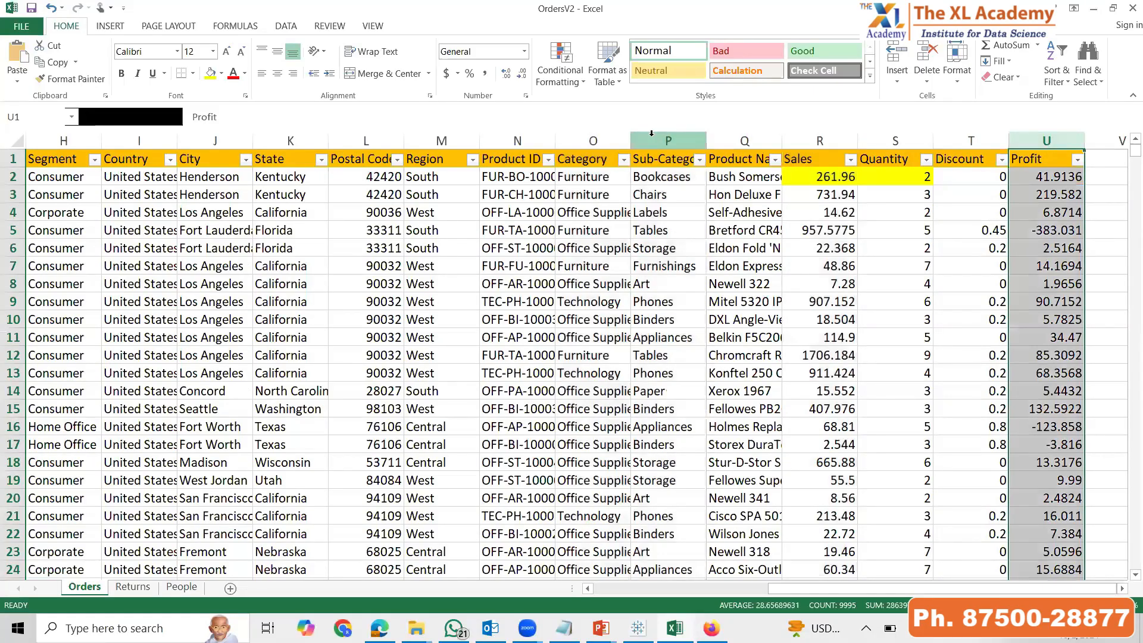
pyautogui.hotkey('ctrl', 'shift', 'Left')
pyautogui.hotkey('alt', 'n')
pyautogui.press('v')
pyautogui.press('Return')
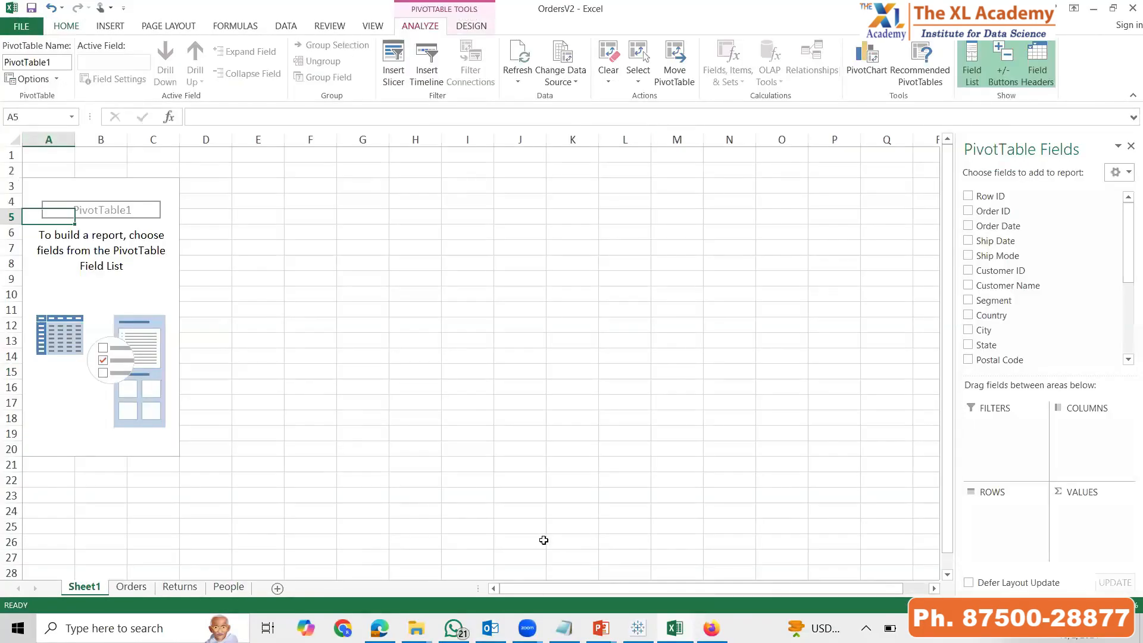
# Add Sales to the PivotTable values, with Category and Sub-Category nested as rows
pyautogui.scroll(-4, 1046, 290)
pyautogui.moveTo(1007, 294); pyautogui.dragTo(1097, 530)
pyautogui.moveTo(995, 250); pyautogui.dragTo(1033, 459)
pyautogui.moveTo(1007, 265); pyautogui.dragTo(1017, 539)
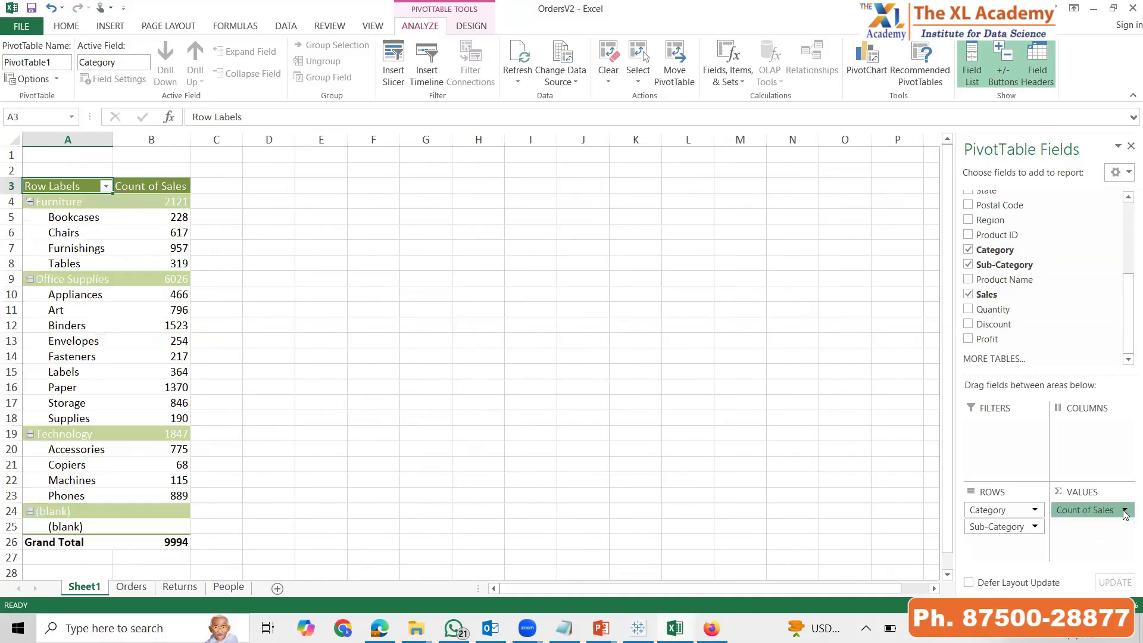
# Summarize the Sales value field by Sum and format it as Number with 0 decimal places
pyautogui.click(1125, 510)
pyautogui.click(1060, 493)
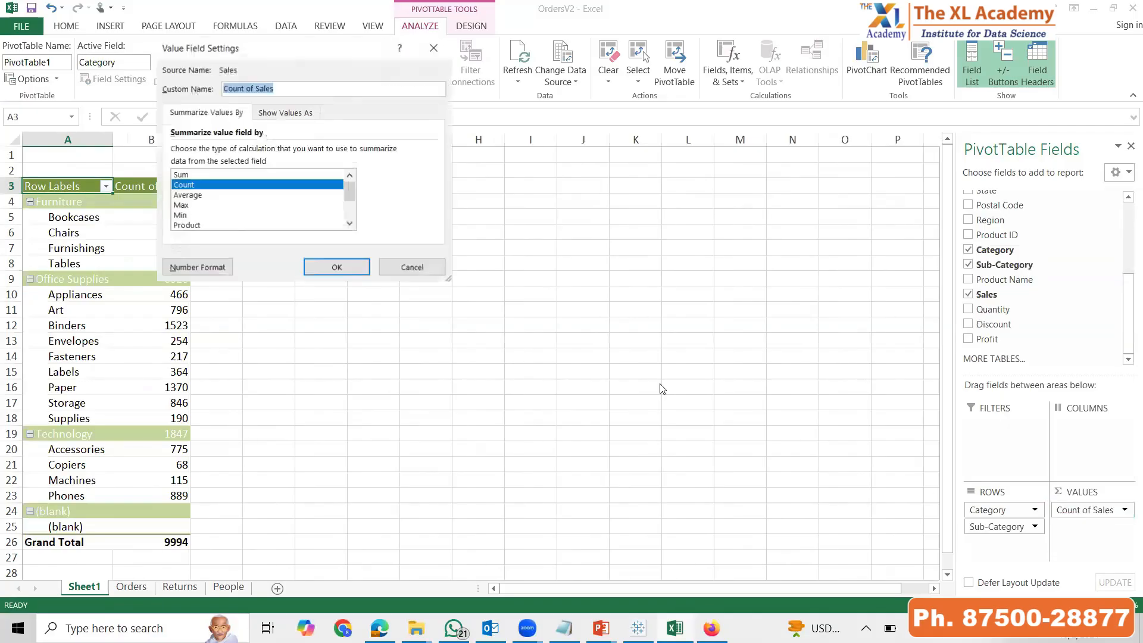
pyautogui.click(186, 175)
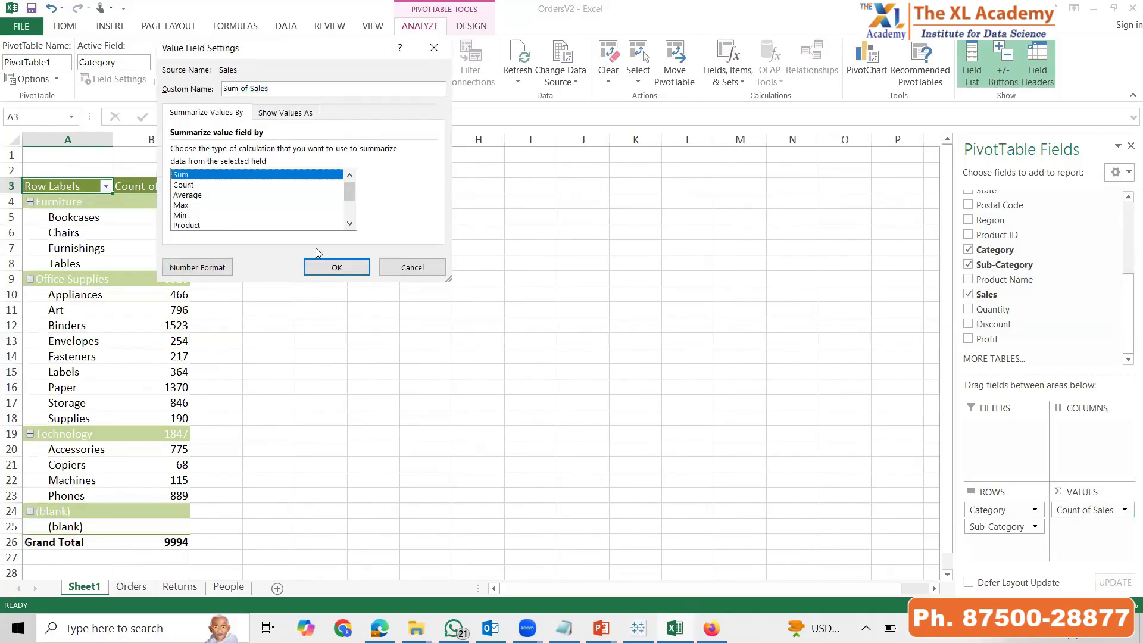
pyautogui.click(229, 268)
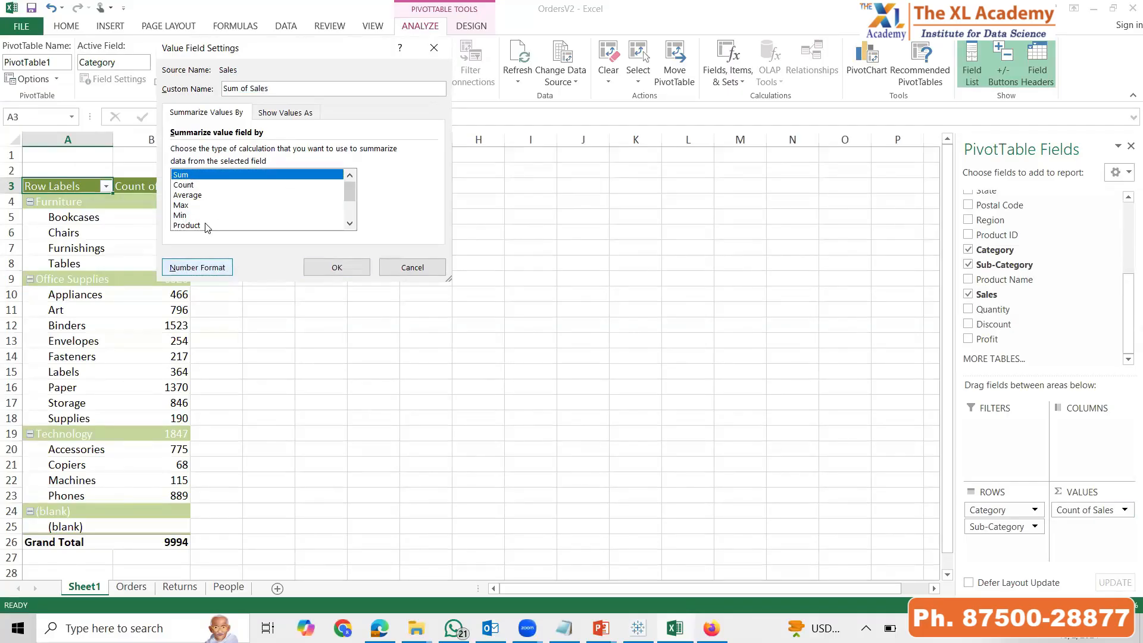
pyautogui.click(149, 77)
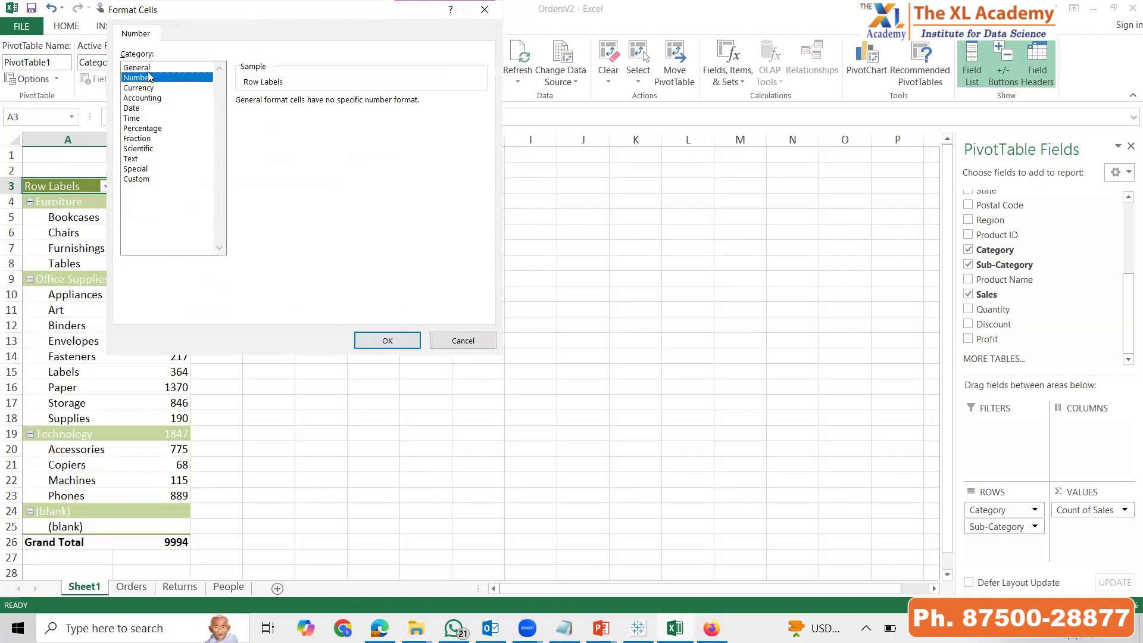
pyautogui.click(341, 106)
pyautogui.click(341, 105)
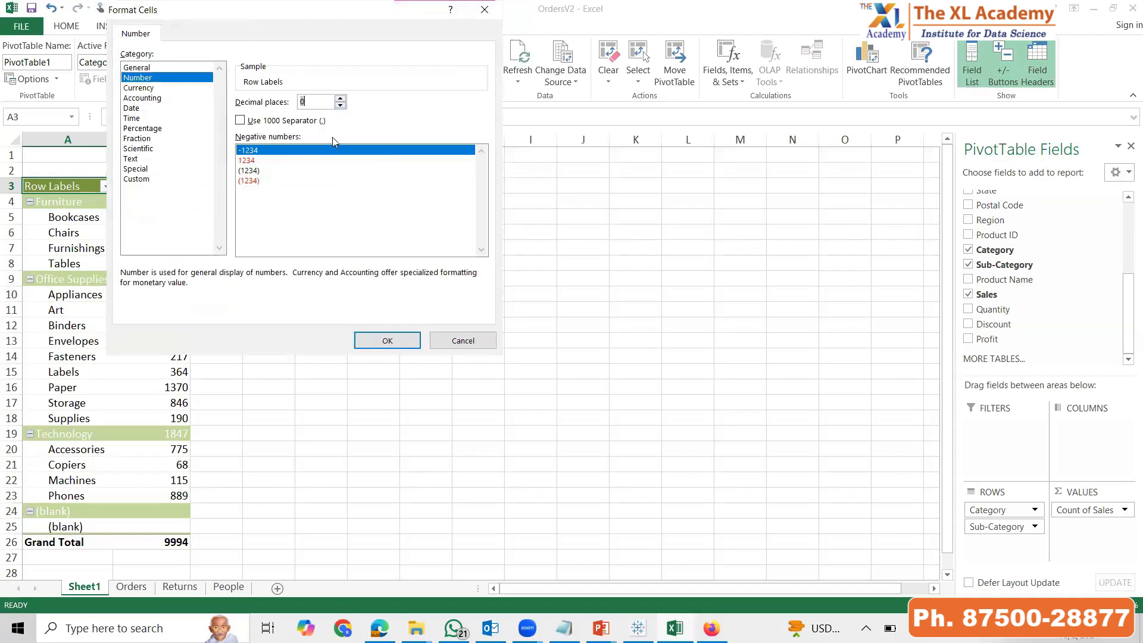
pyautogui.click(384, 340)
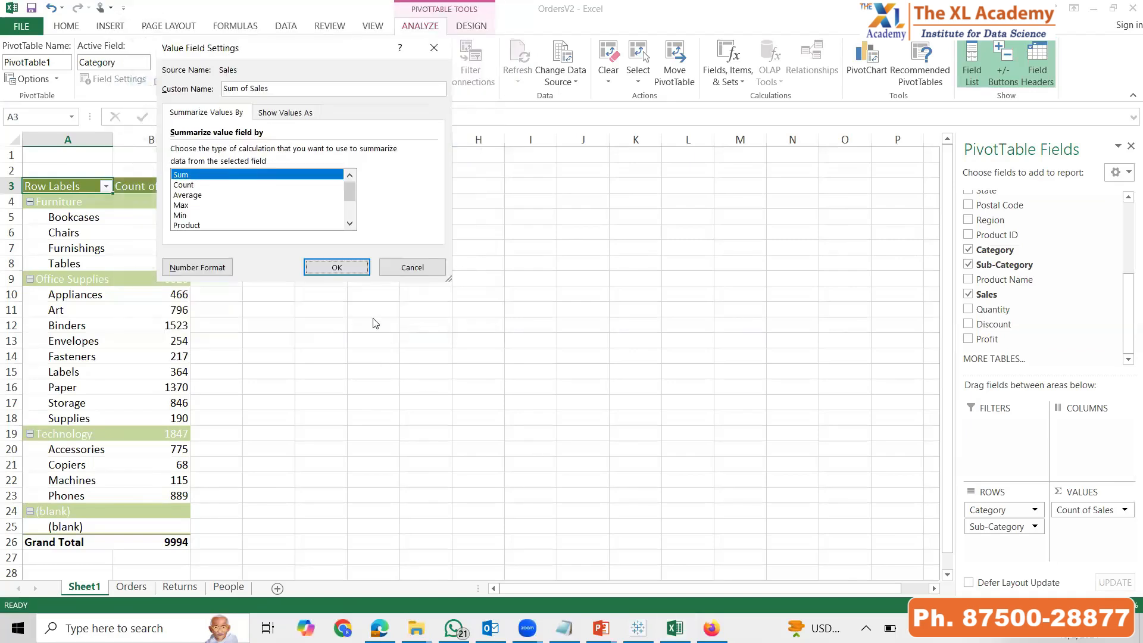
pyautogui.click(336, 266)
# Insert a column PivotChart from the PivotTable and enlarge it beside the table
pyautogui.click(98, 235)
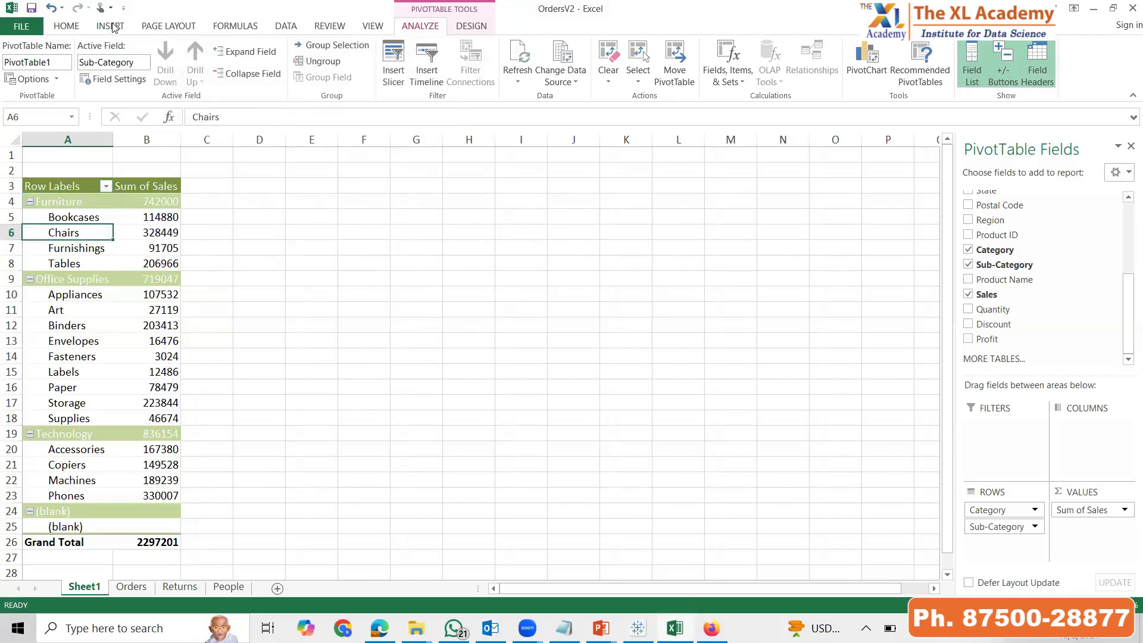
pyautogui.click(112, 26)
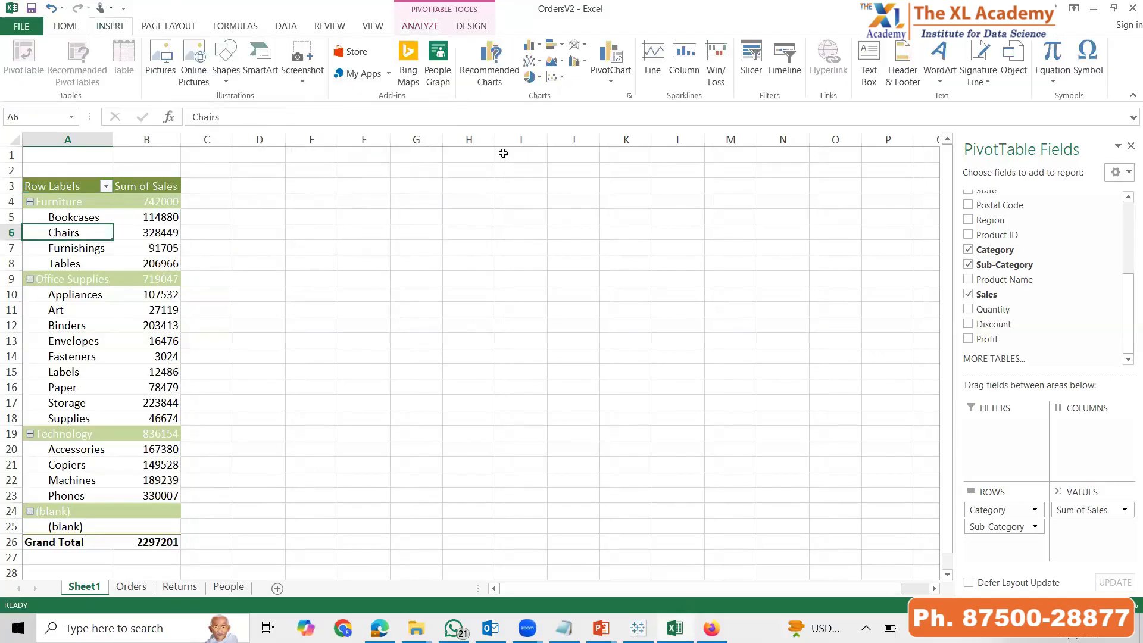
pyautogui.click(529, 46)
pyautogui.click(543, 106)
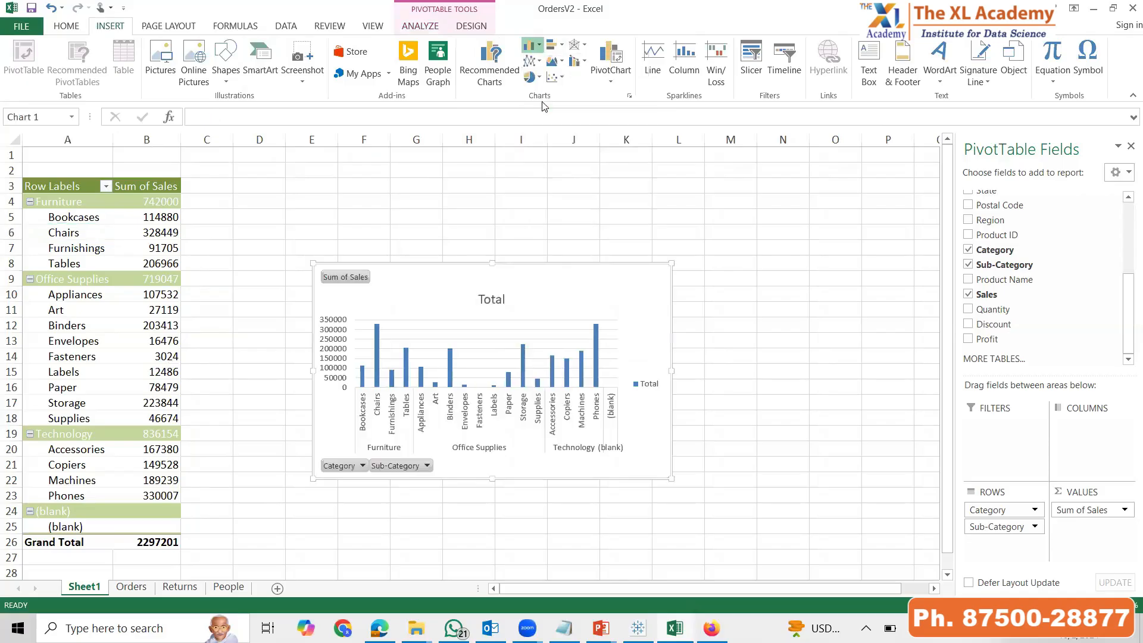
pyautogui.moveTo(670, 264); pyautogui.dragTo(829, 177)
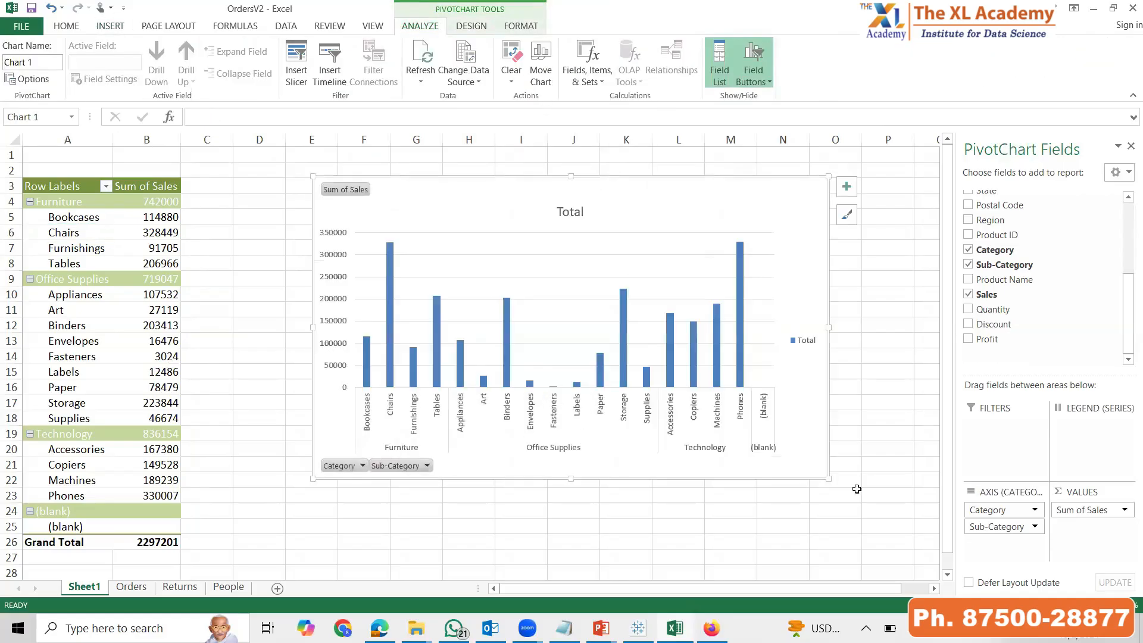
pyautogui.moveTo(829, 478); pyautogui.dragTo(864, 548)
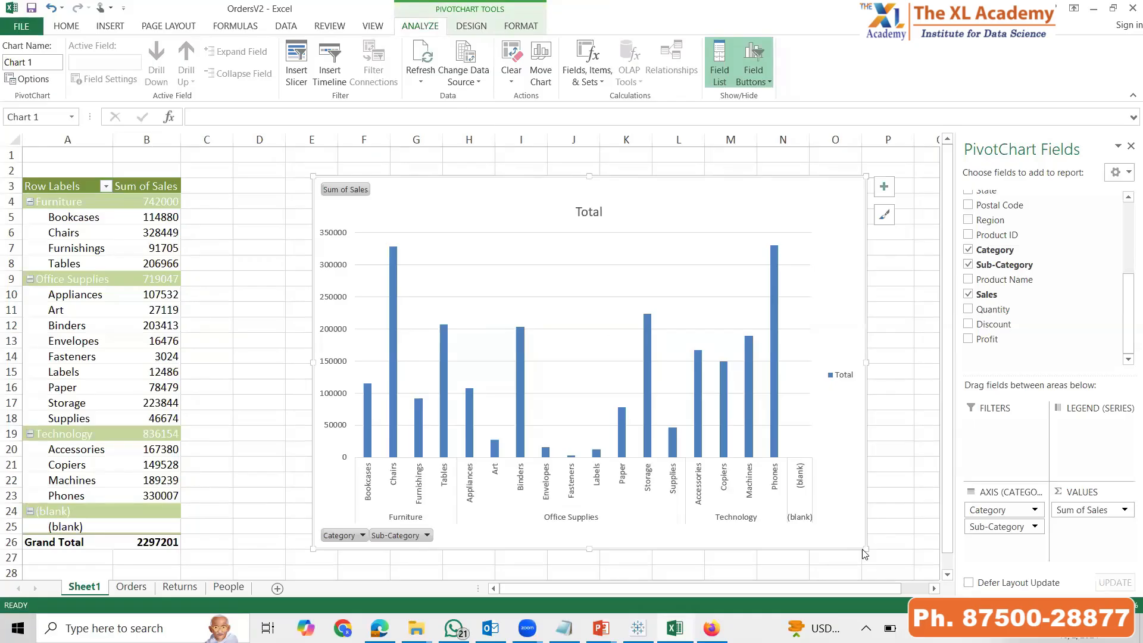
# Switch to Tableau Public, clear the worksheet and chart Sales by Category and Sub-Category
pyautogui.hotkey('alt', 'Tab')
pyautogui.hotkey('alt', 'Tab')
pyautogui.hotkey('alt', 'Tab')
pyautogui.hotkey('alt', 'Tab')
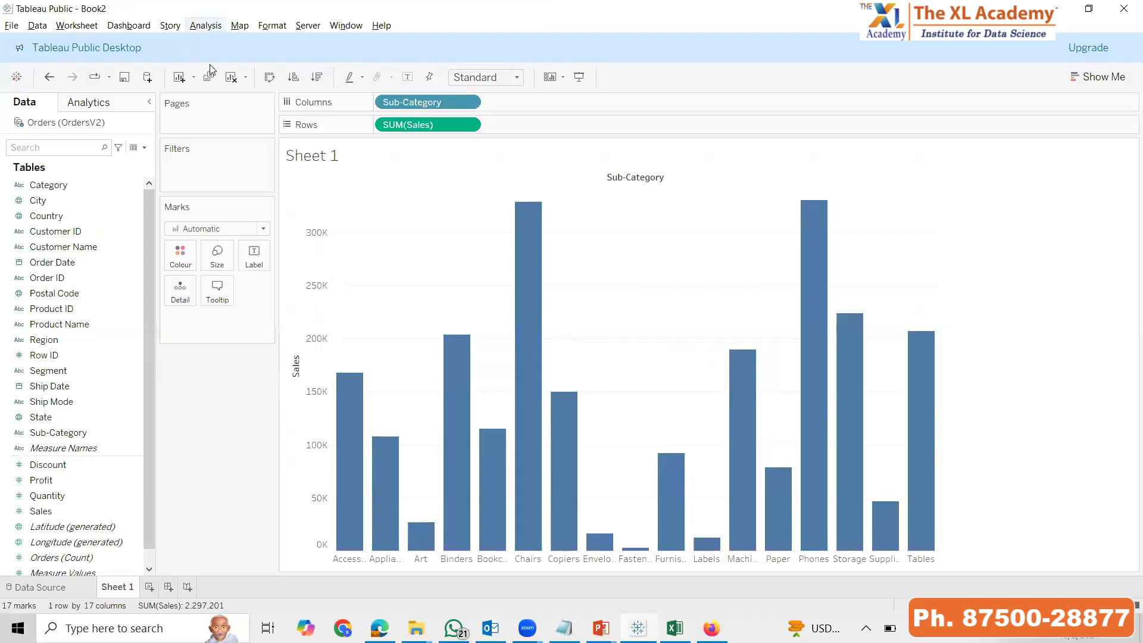
pyautogui.click(231, 77)
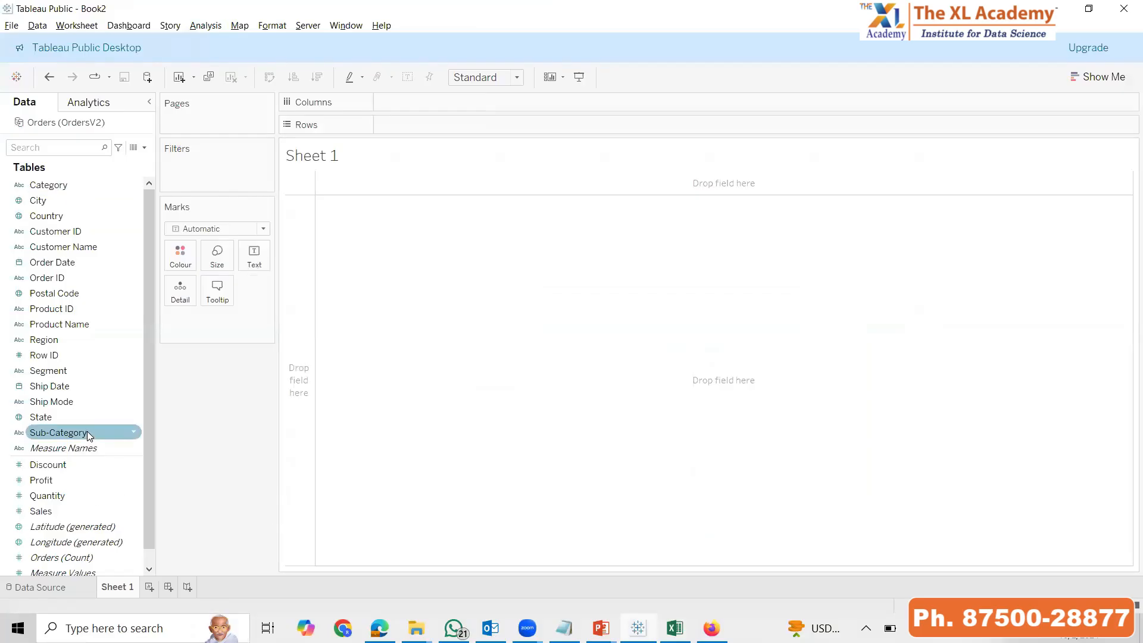
pyautogui.doubleClick(60, 511)
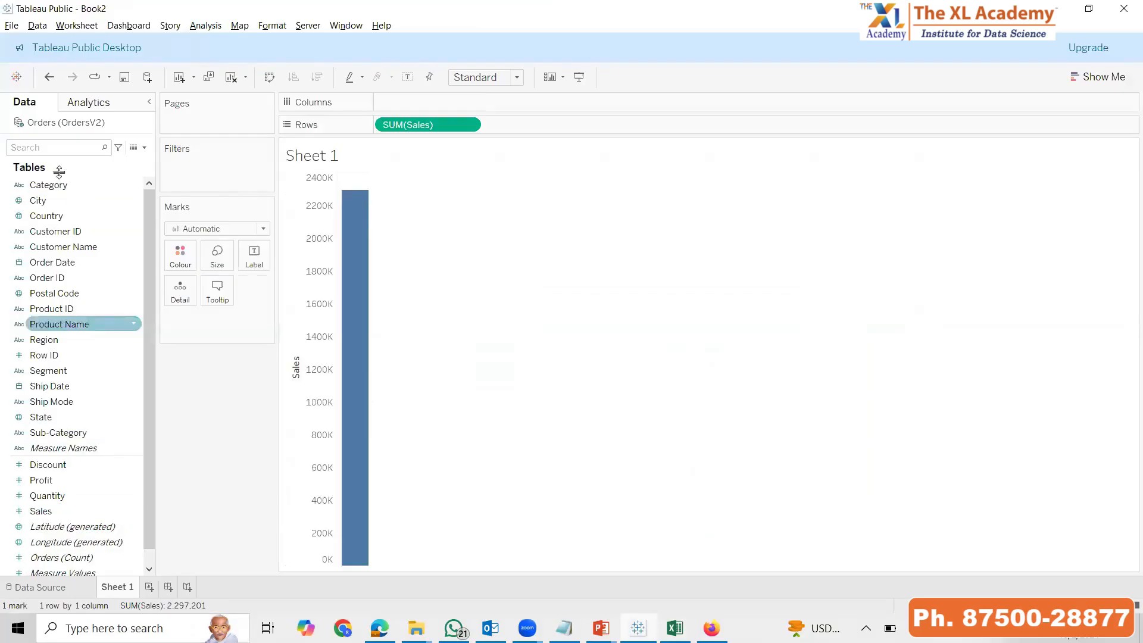
pyautogui.doubleClick(58, 185)
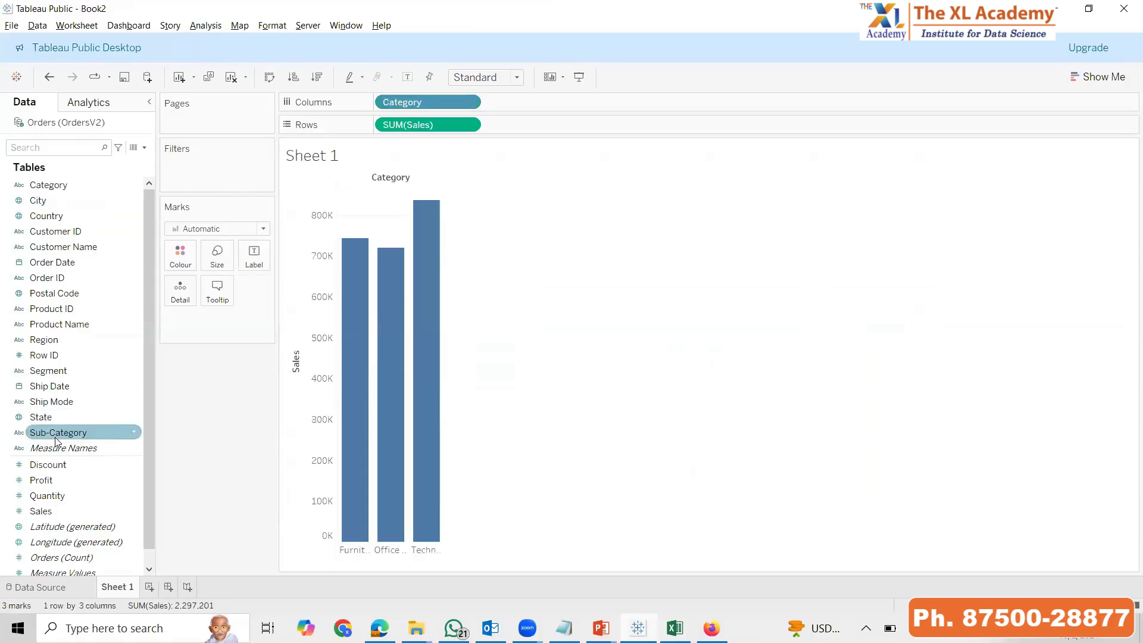
pyautogui.doubleClick(58, 432)
# Colour the bars by Category and fit the chart to Entire View
pyautogui.moveTo(185, 252); pyautogui.dragTo(185, 253)
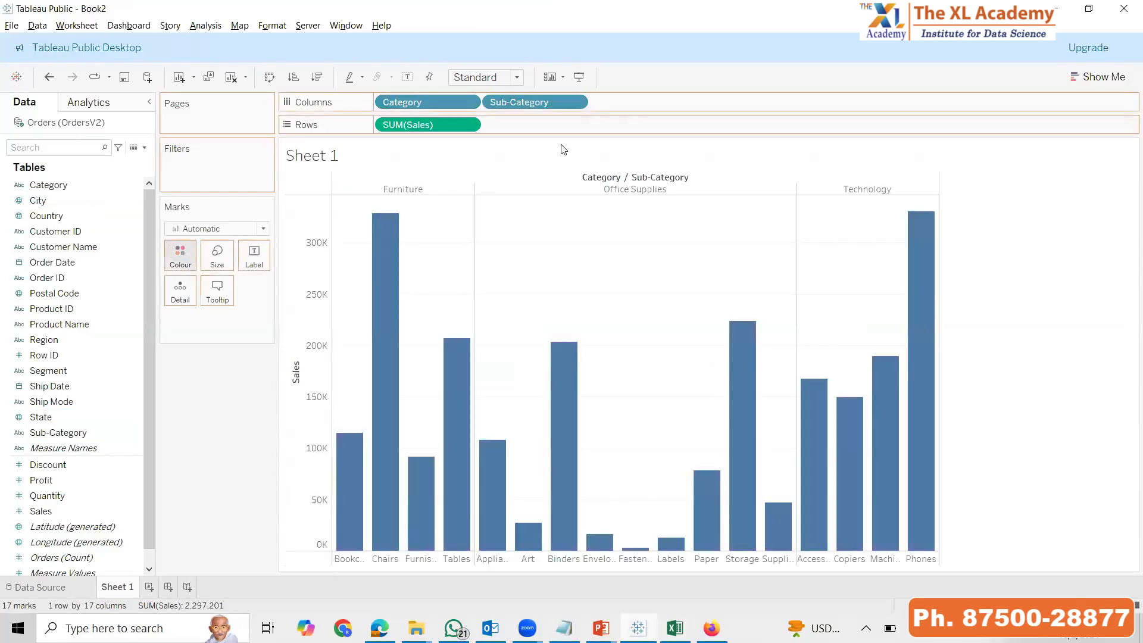
pyautogui.click(500, 77)
pyautogui.click(489, 132)
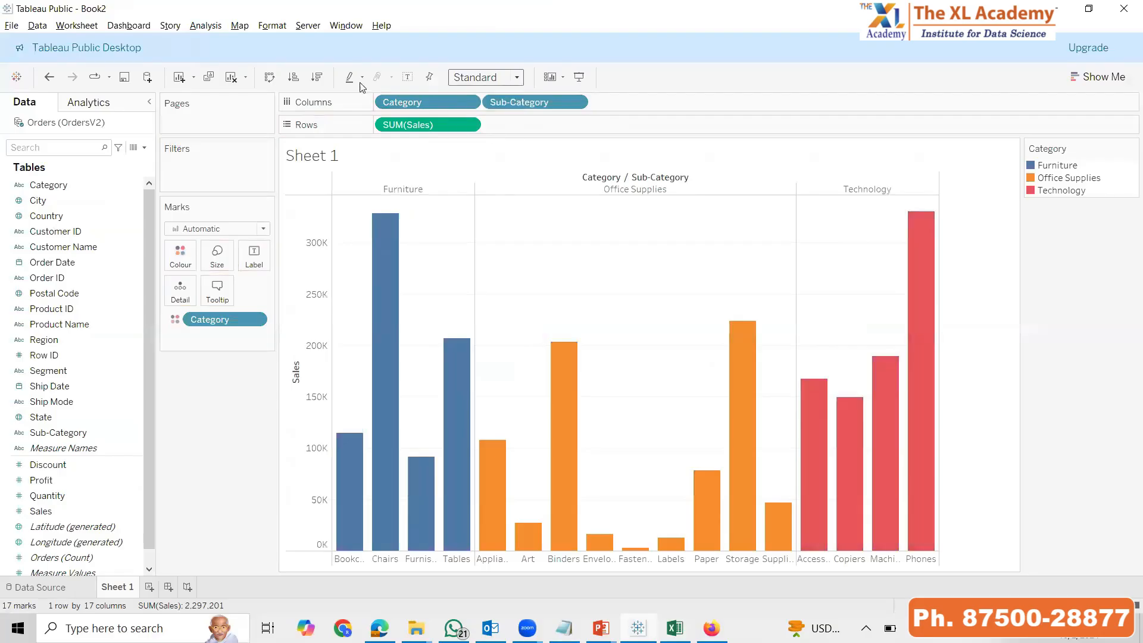
# Sort the sub-categories by Sales in descending order and show the mark labels
pyautogui.click(317, 77)
pyautogui.click(408, 77)
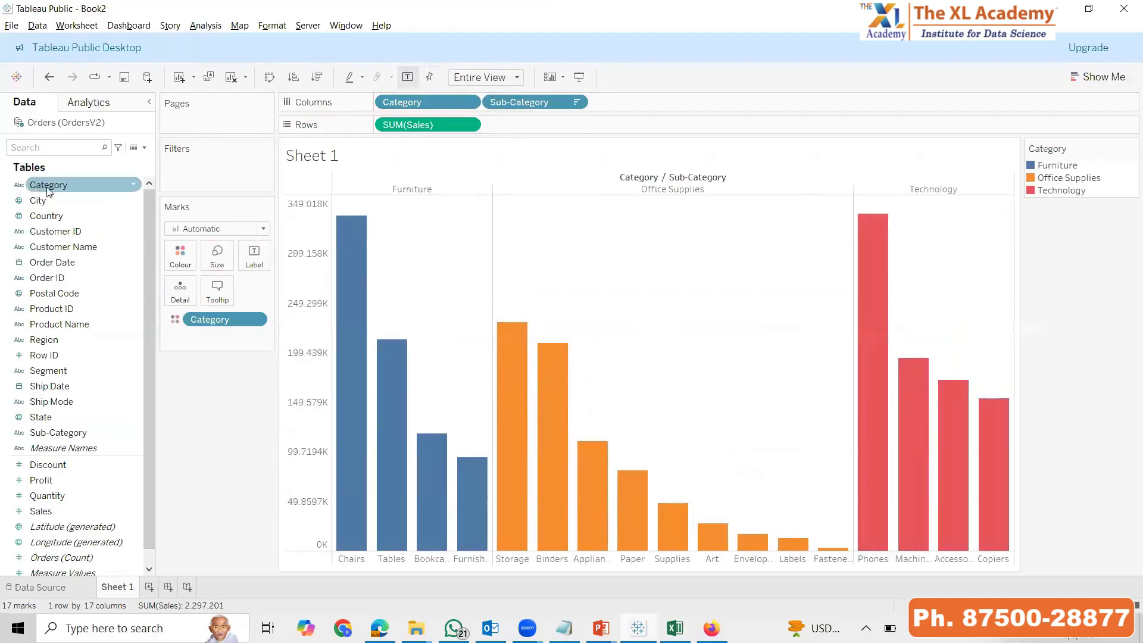
# Show an interactive Category filter for the chart and enter presentation mode
pyautogui.rightClick(49, 185)
pyautogui.click(183, 308)
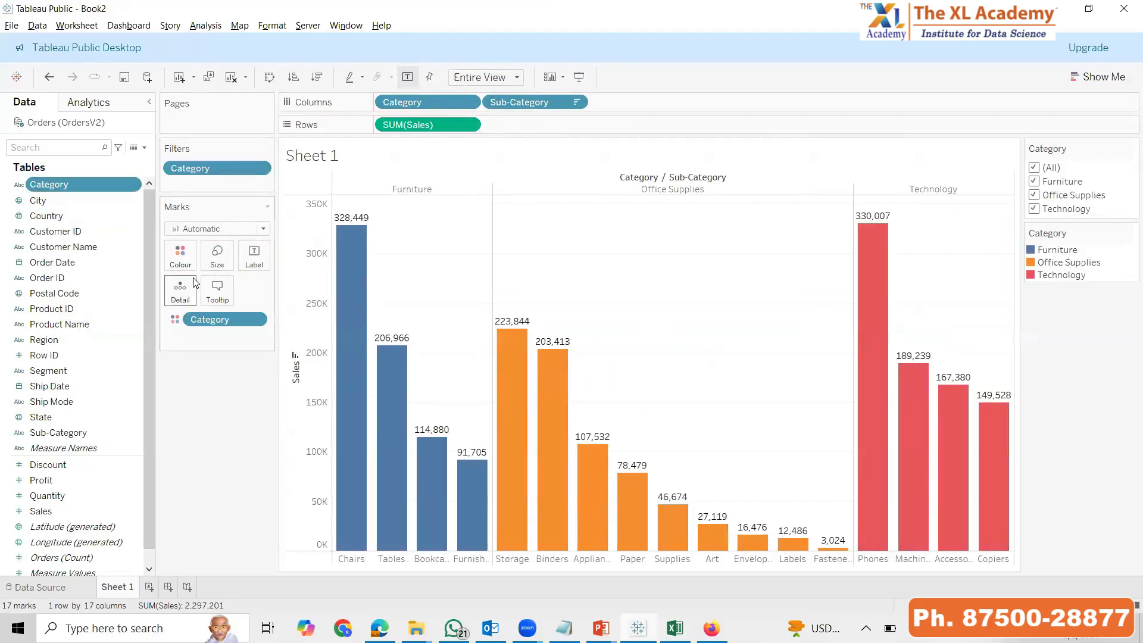
pyautogui.press('F7')
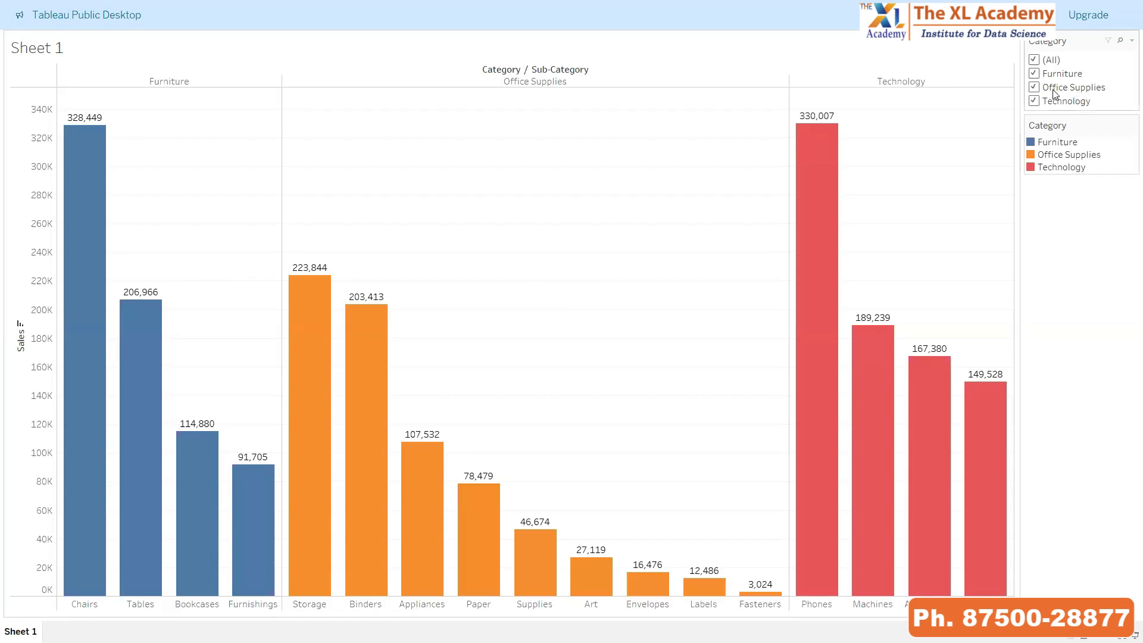
# Filter the chart to Technology alone and Office Supplies alone, restore all categories and leave presentation mode
pyautogui.click(1034, 73)
pyautogui.click(1034, 87)
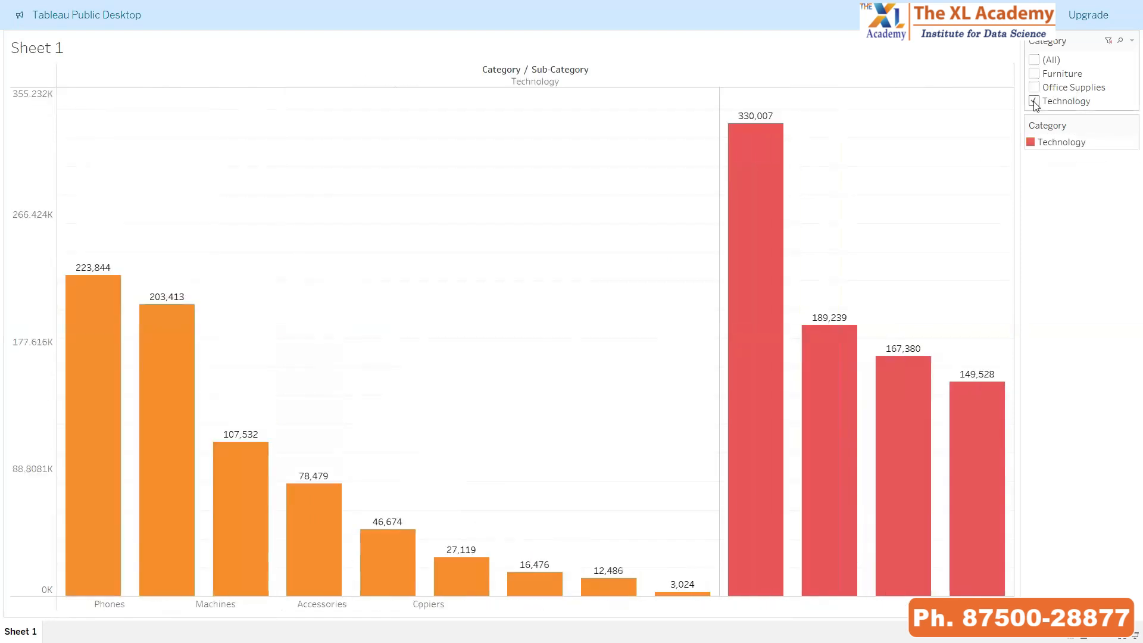
pyautogui.click(1034, 87)
pyautogui.click(1034, 100)
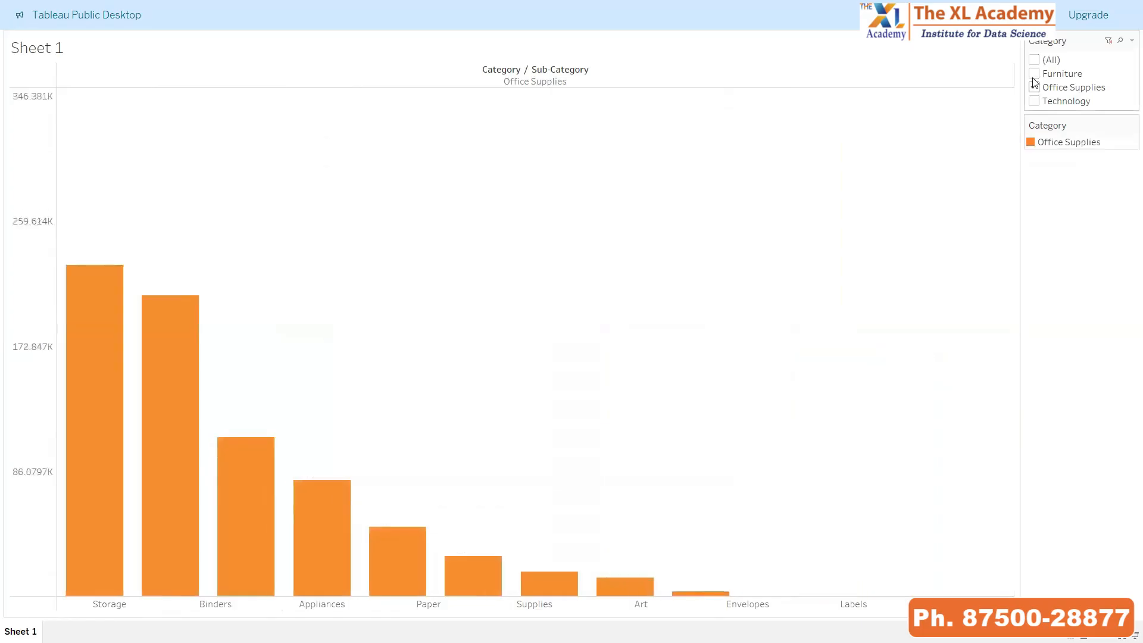
pyautogui.click(1034, 73)
pyautogui.click(1034, 101)
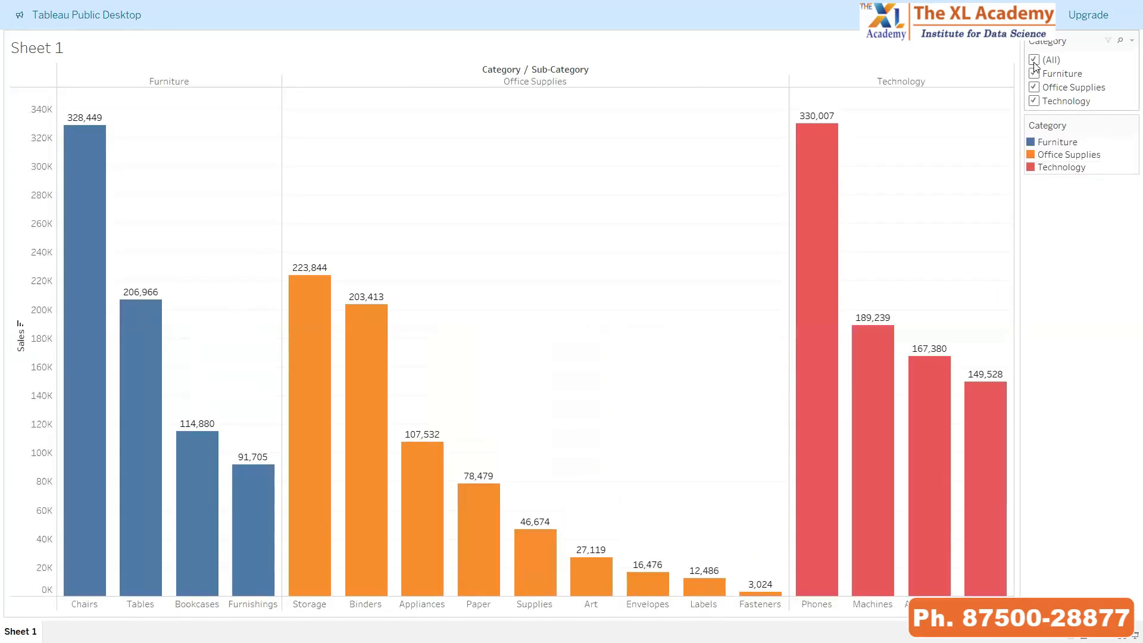
pyautogui.press('Escape')
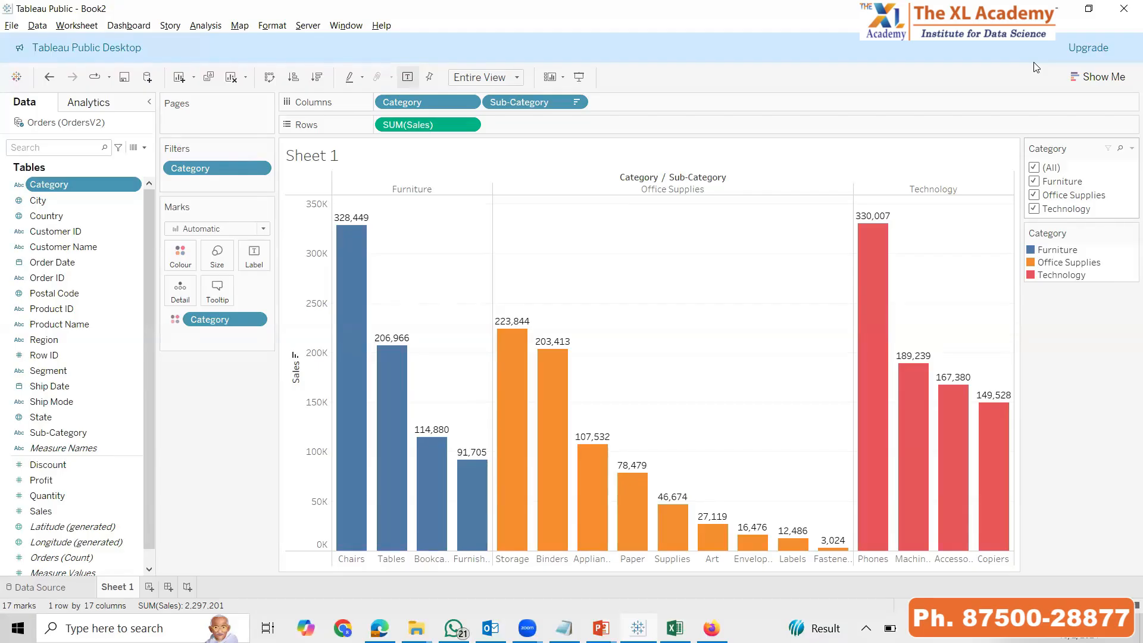
# Clear the sheet and rebuild the bar chart of Sales by Category and Sub-Category
pyautogui.click(232, 78)
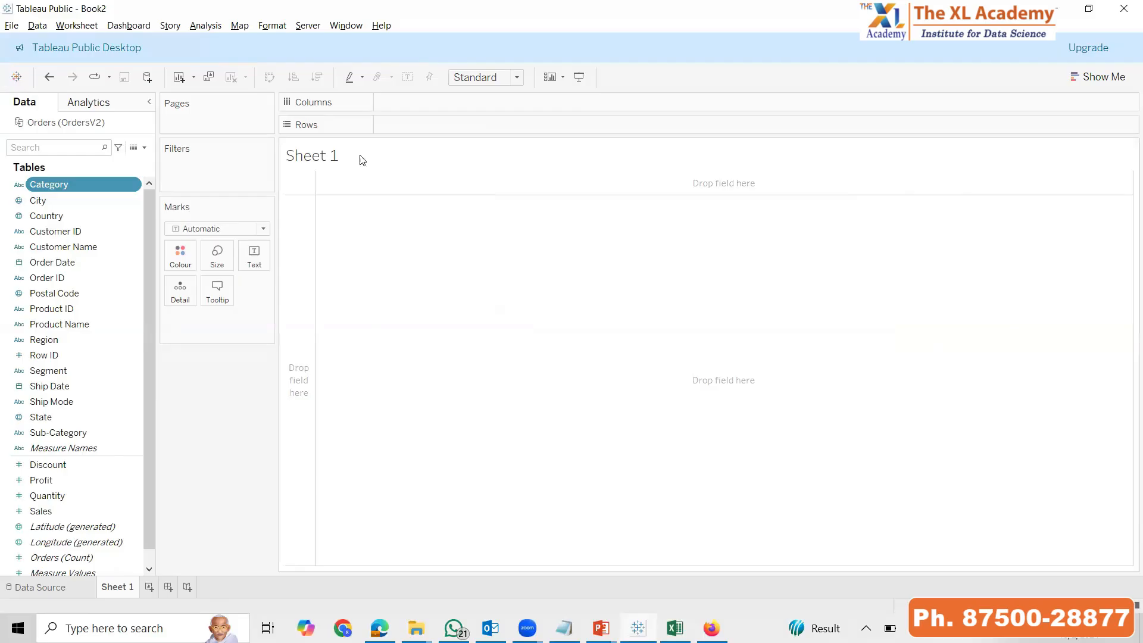
pyautogui.doubleClick(64, 515)
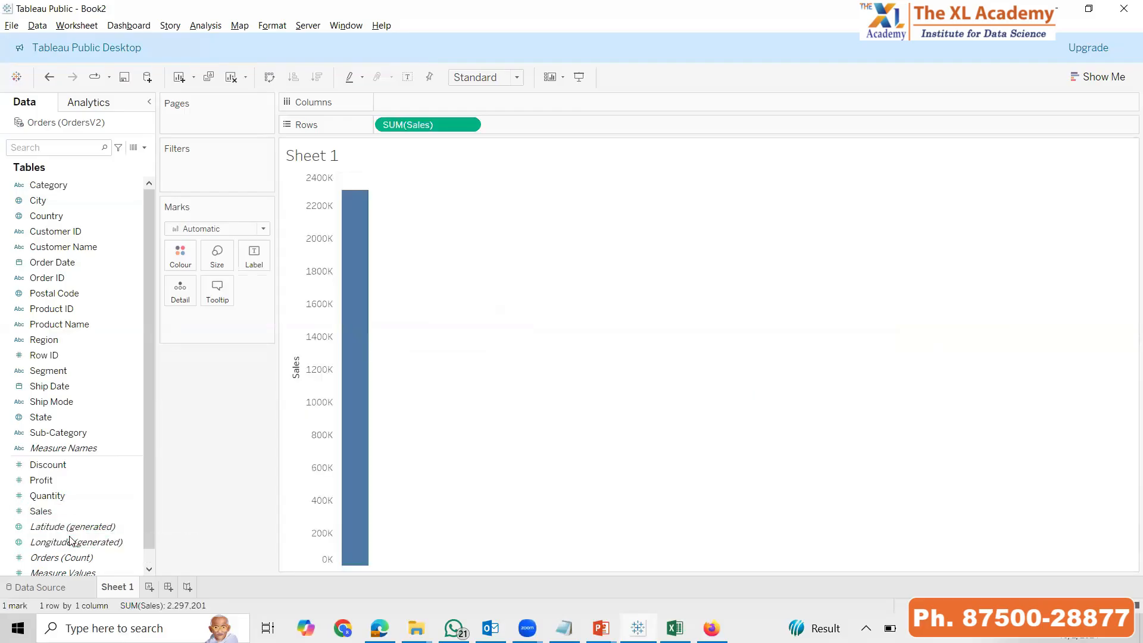
pyautogui.click(68, 188)
pyautogui.doubleClick(67, 188)
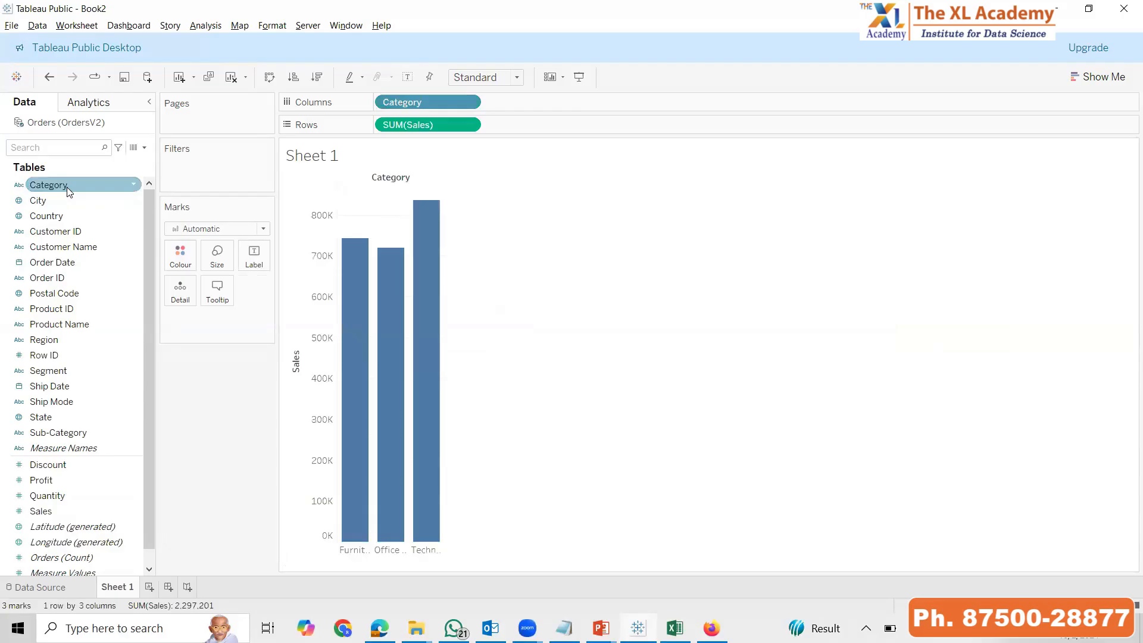
pyautogui.doubleClick(96, 431)
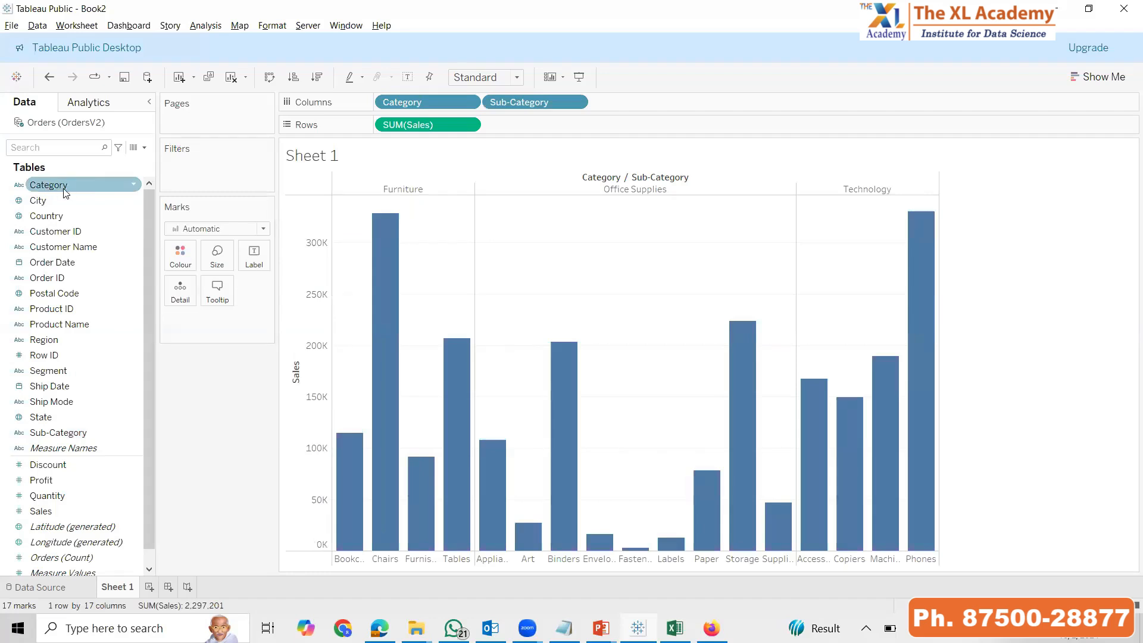
# Colour the rebuilt chart's bars by Category and fit the view to Entire View
pyautogui.moveTo(60, 189); pyautogui.dragTo(184, 252)
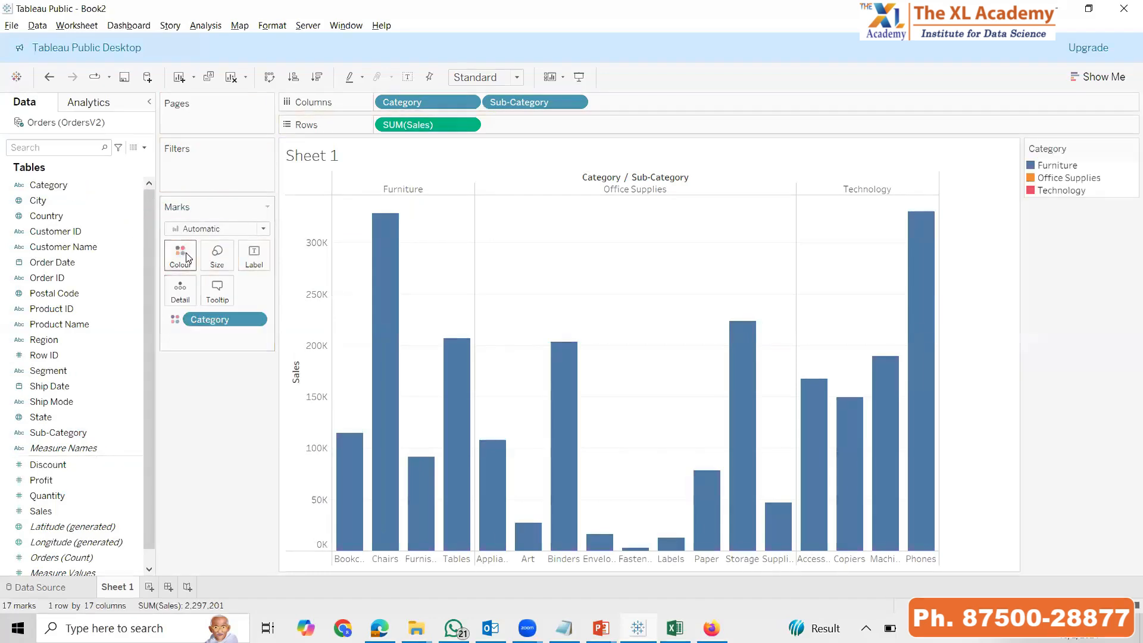
pyautogui.click(483, 81)
pyautogui.click(477, 131)
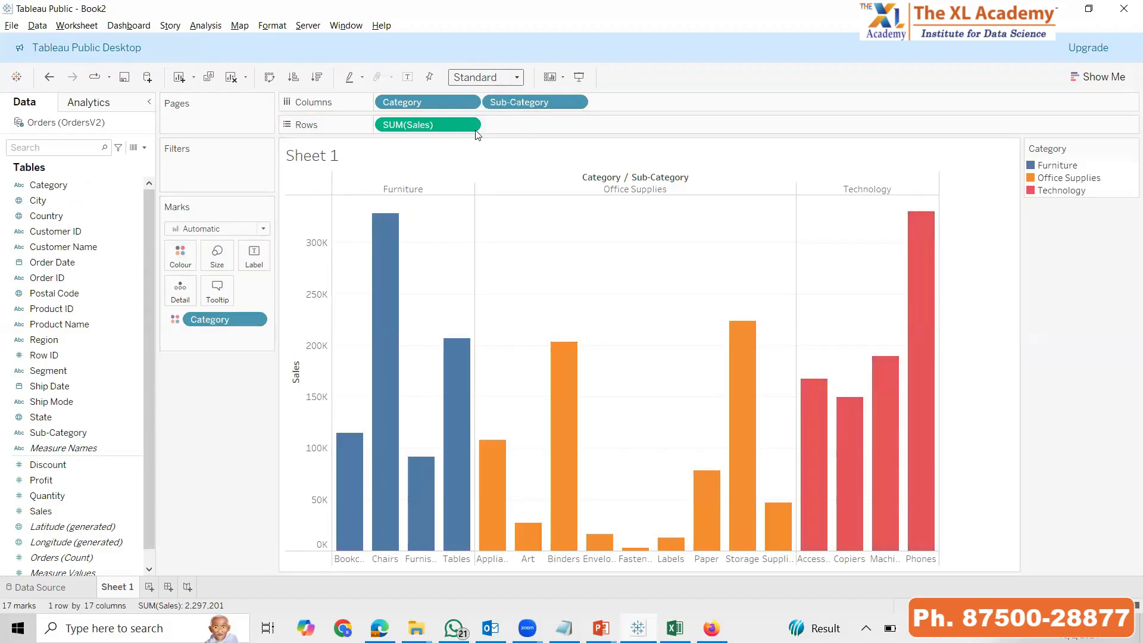
# Sort the sub-category bars in descending order of Sales and show their mark labels
pyautogui.click(317, 78)
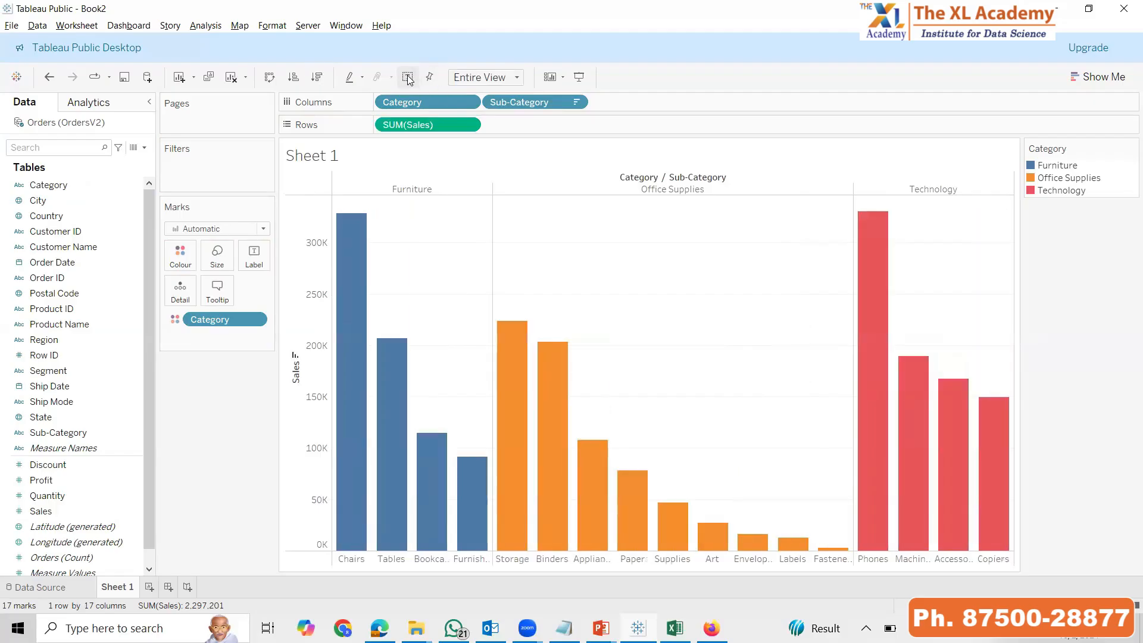
pyautogui.click(408, 77)
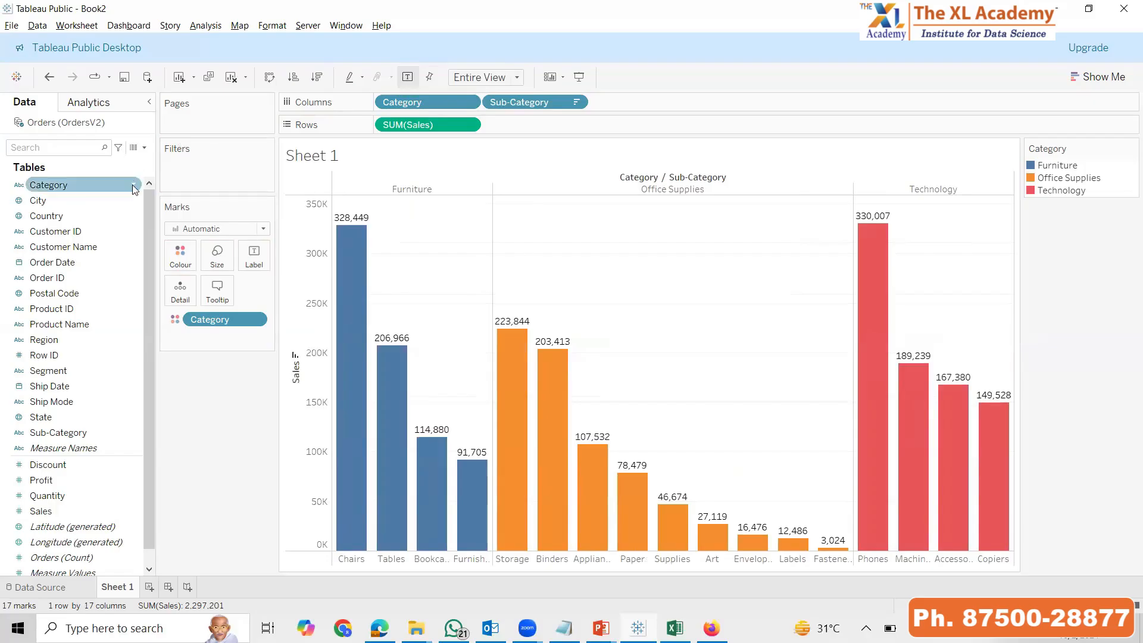
# Show the Category filter beside the chart, view the sheet in presentation mode and return to editing
pyautogui.click(135, 188)
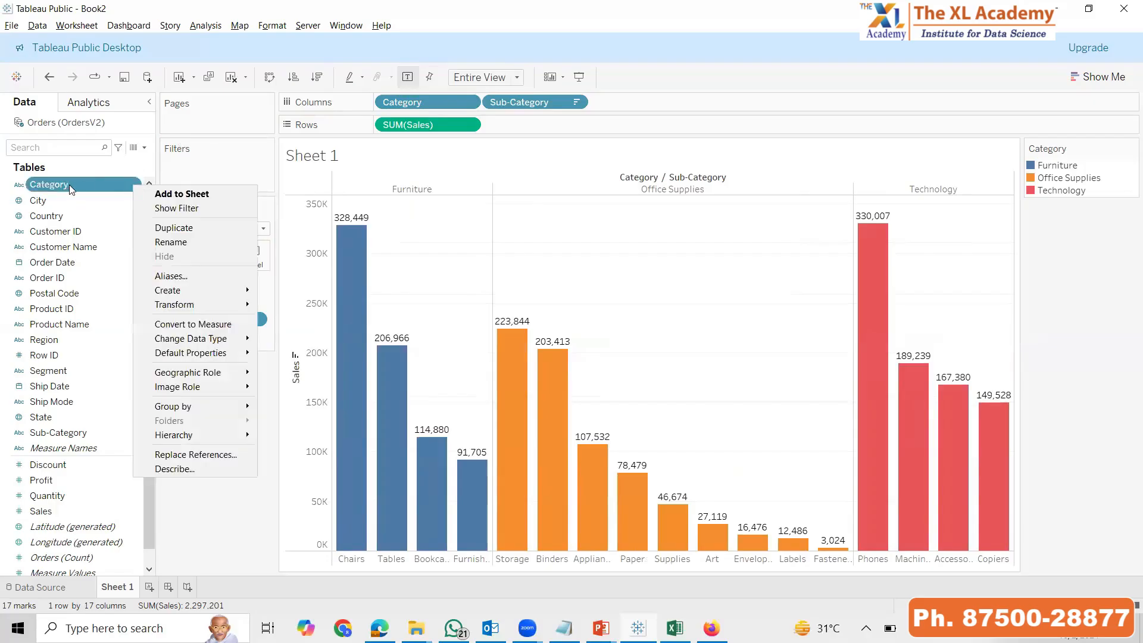
pyautogui.click(199, 209)
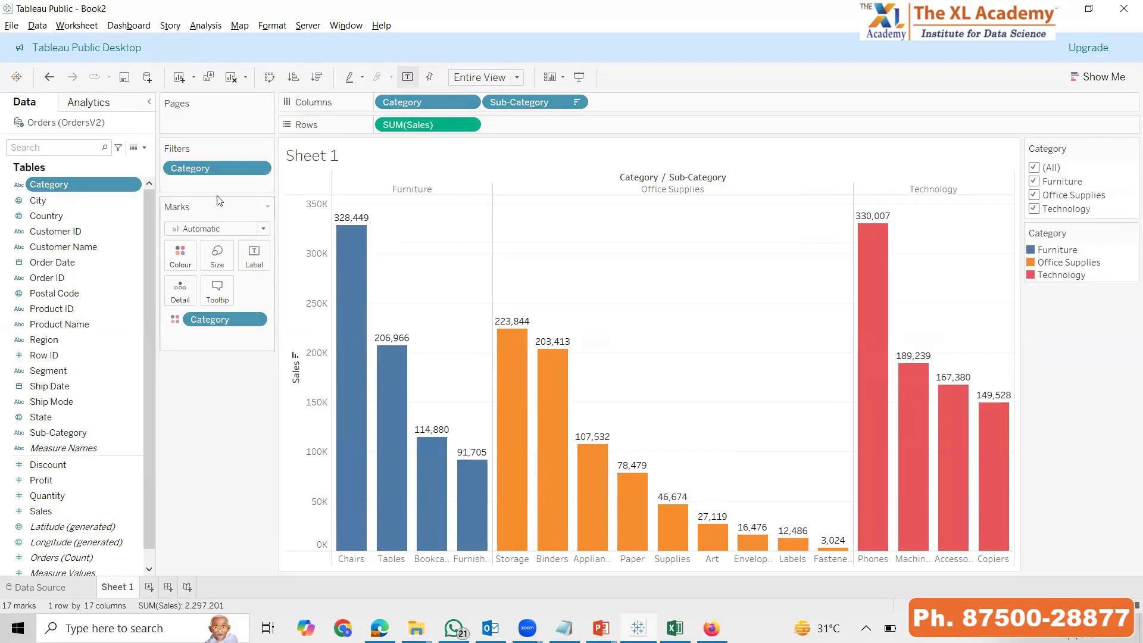
pyautogui.press('F7')
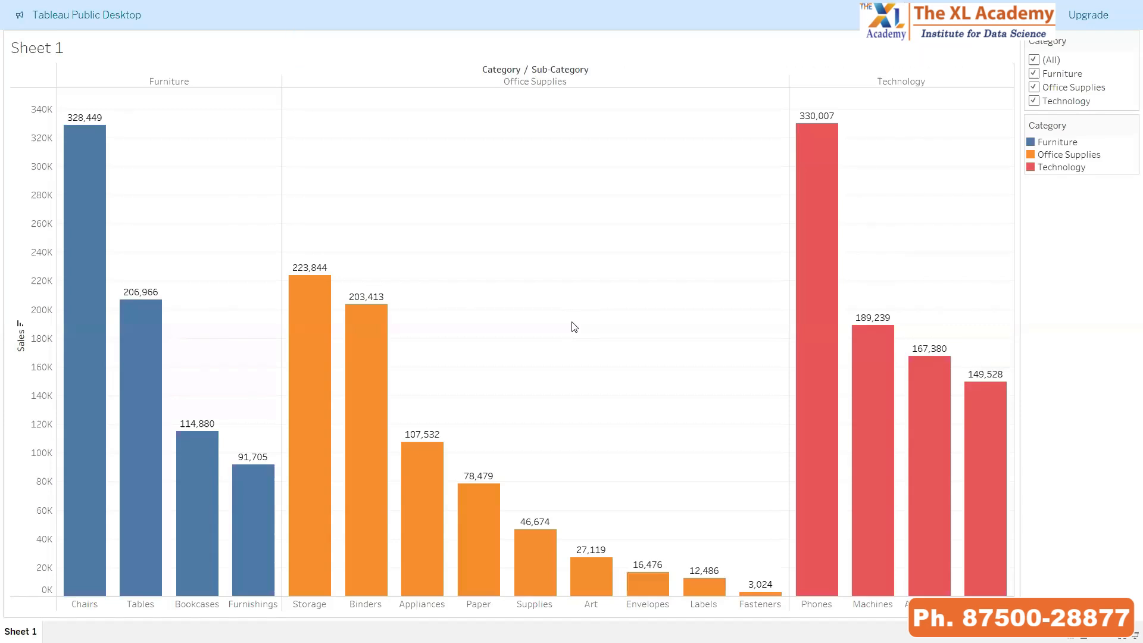
pyautogui.press('Escape')
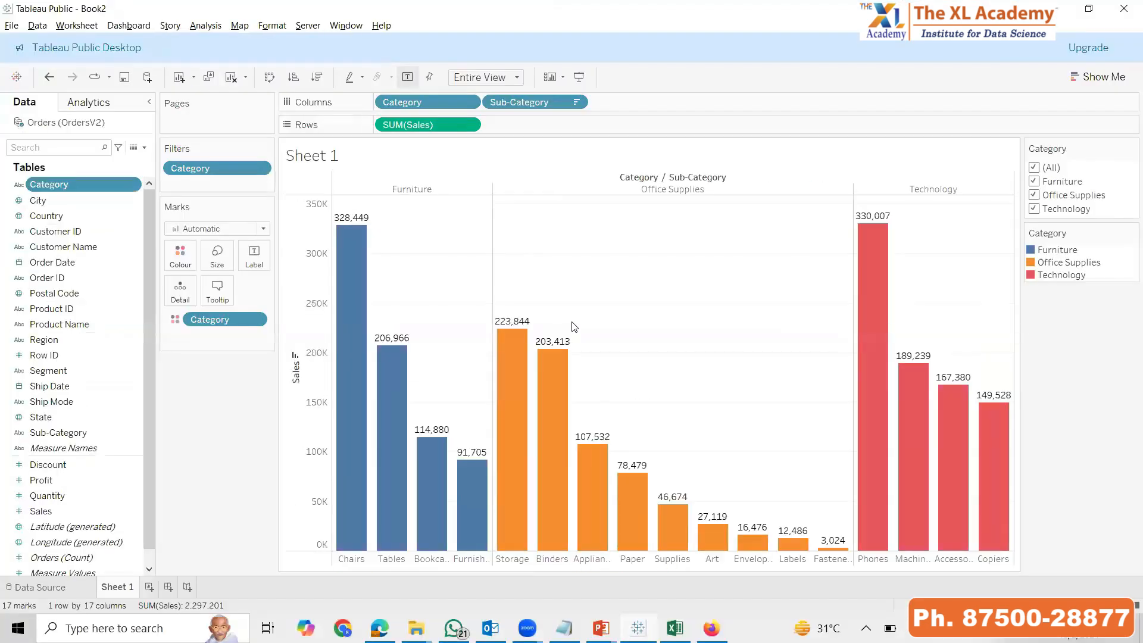
# Glance at the Excel PivotChart, then switch to the PowerPoint slide show and advance to the Live and Extract Connection slide
pyautogui.hotkey('alt', 'Tab')
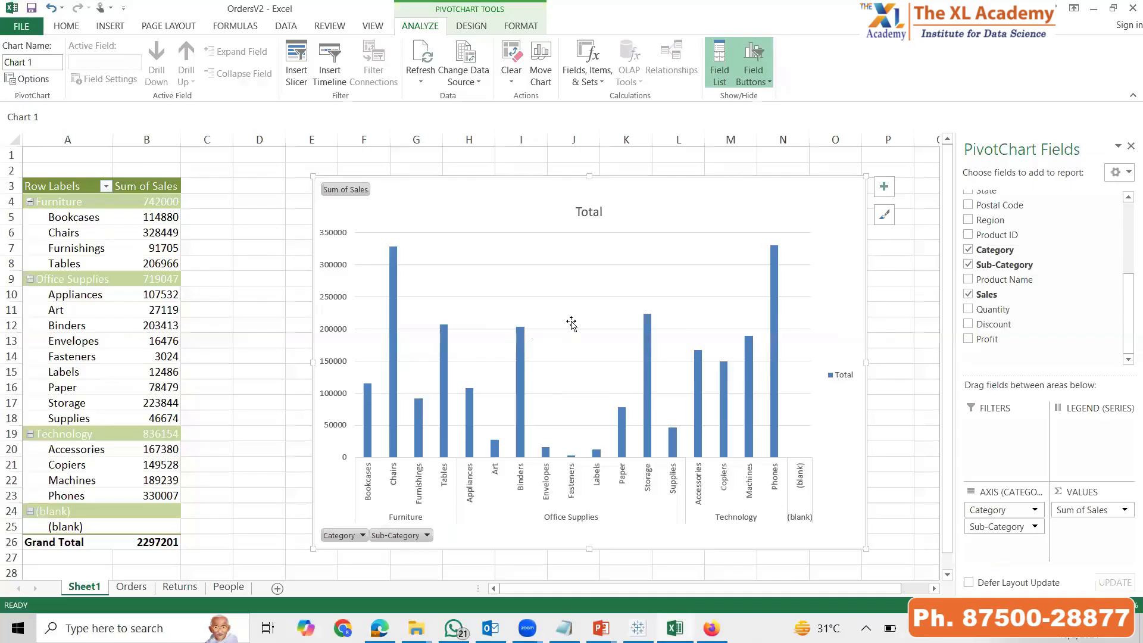
pyautogui.hotkey('alt', 'Tab')
pyautogui.hotkey('alt', 'Tab')
pyautogui.press('Tab')
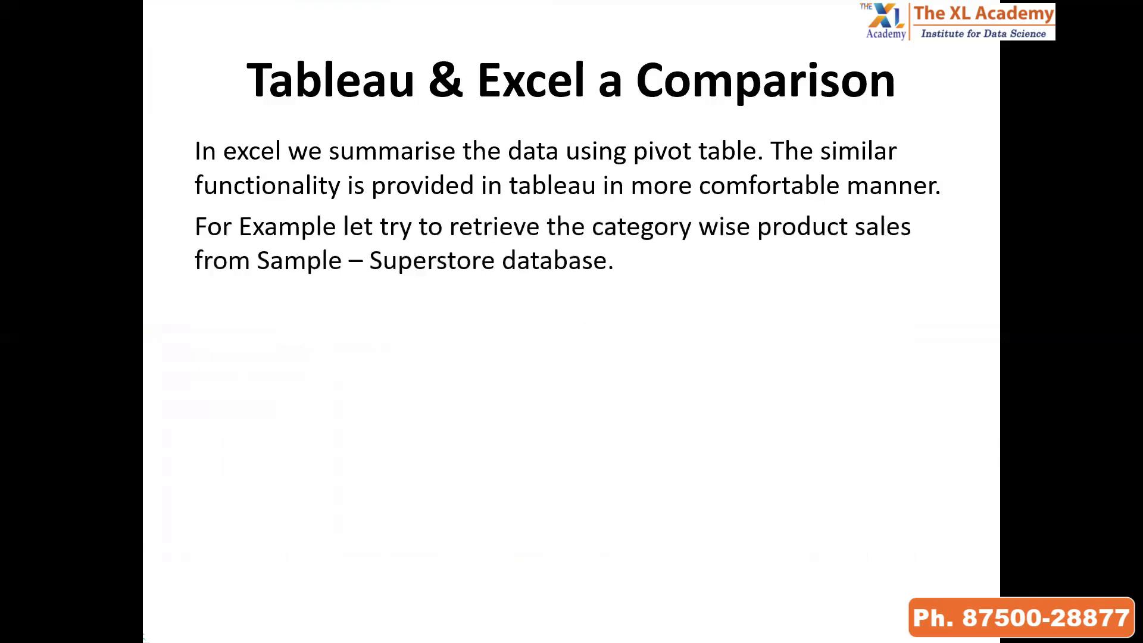
pyautogui.press('Right')
pyautogui.press('Right')
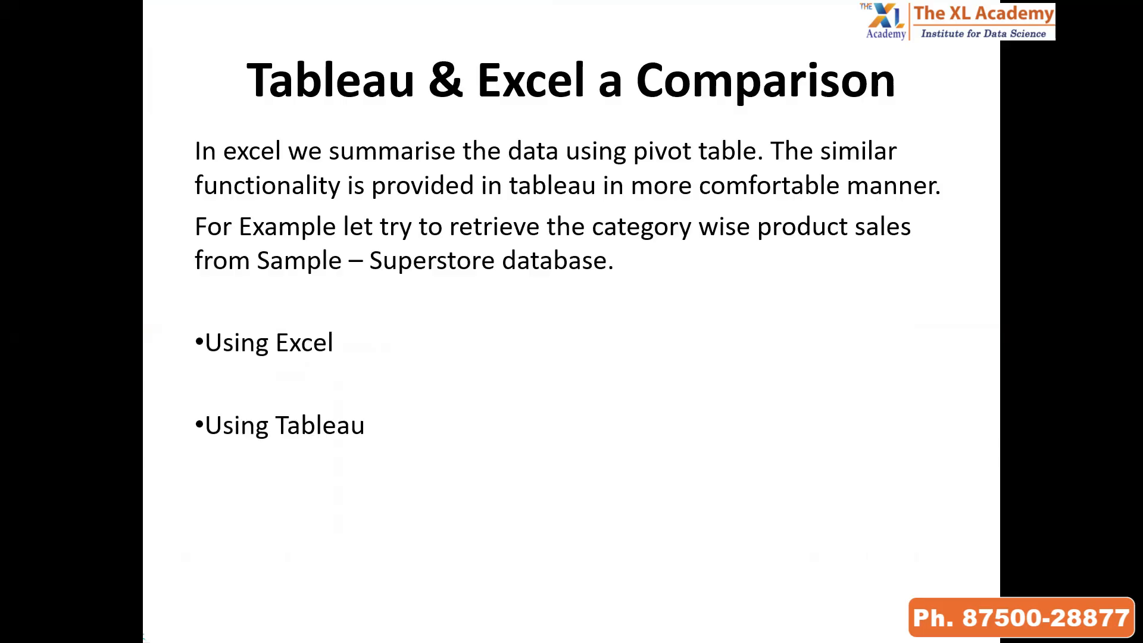
pyautogui.press('Right')
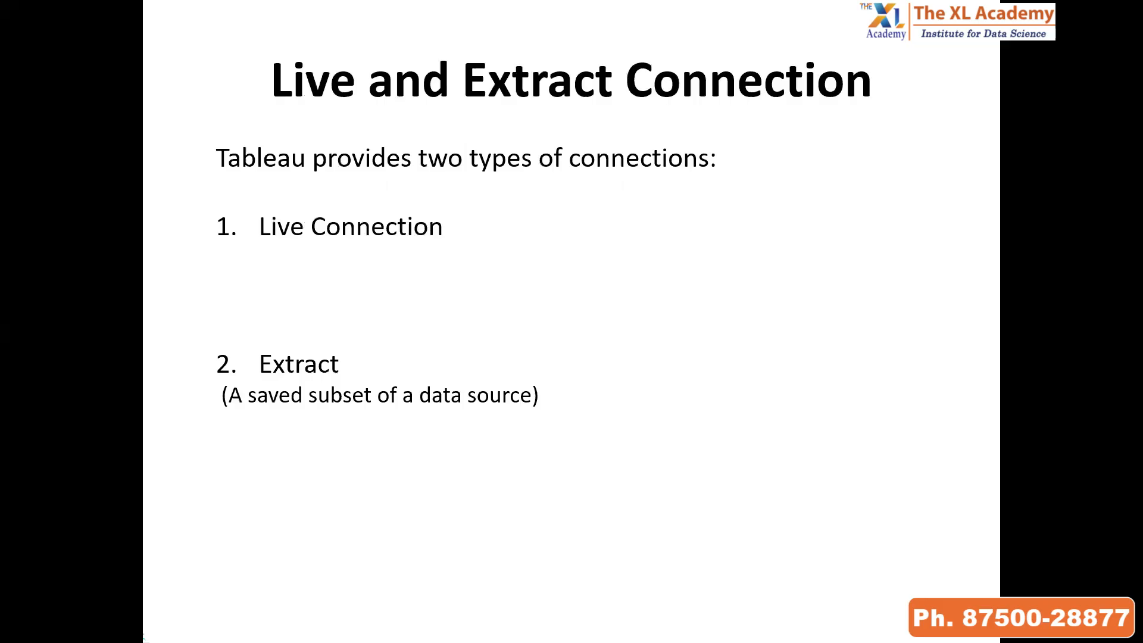
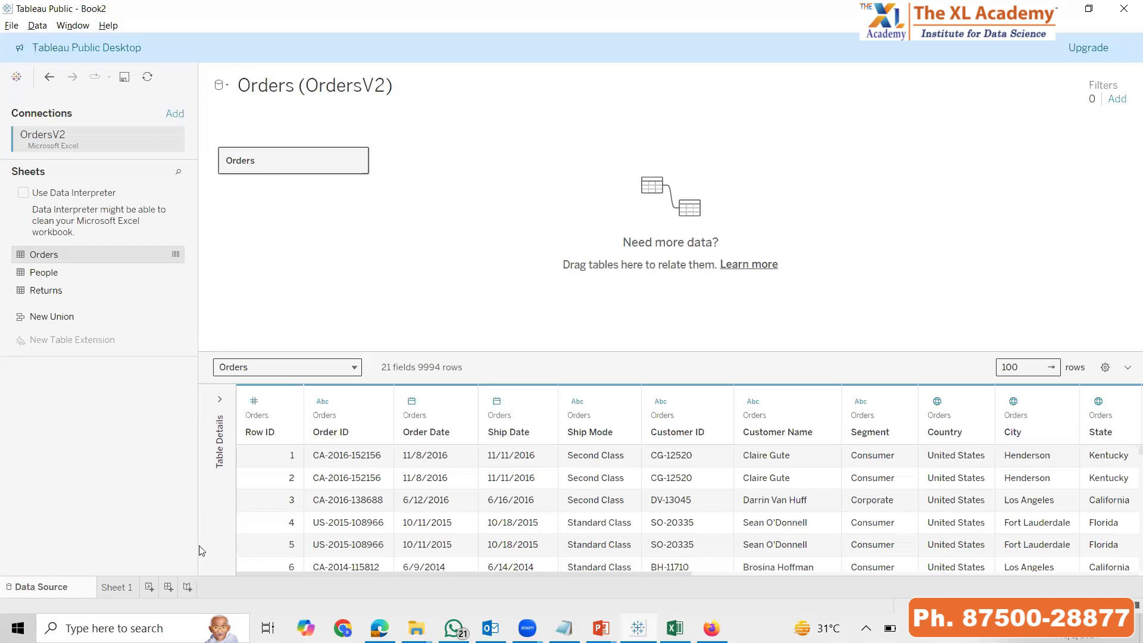
# Open Sheet 1, then switch to the PowerPoint slide show, revisit the Live and Extract Connection slide and advance to Tableau Data Types
pyautogui.click(115, 587)
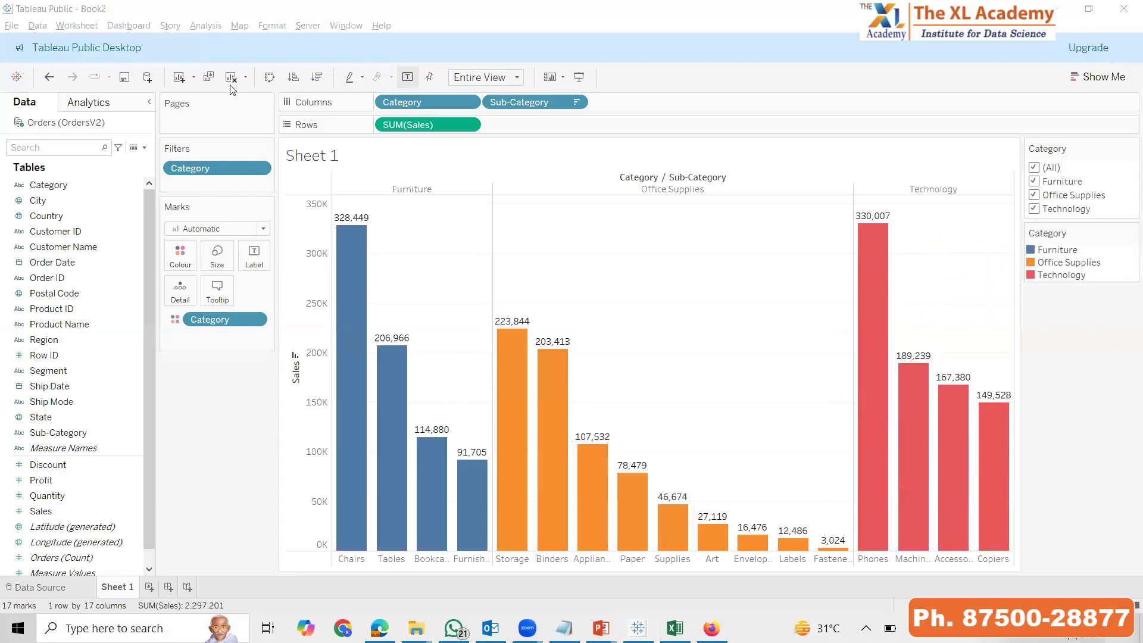
pyautogui.press('super+a')
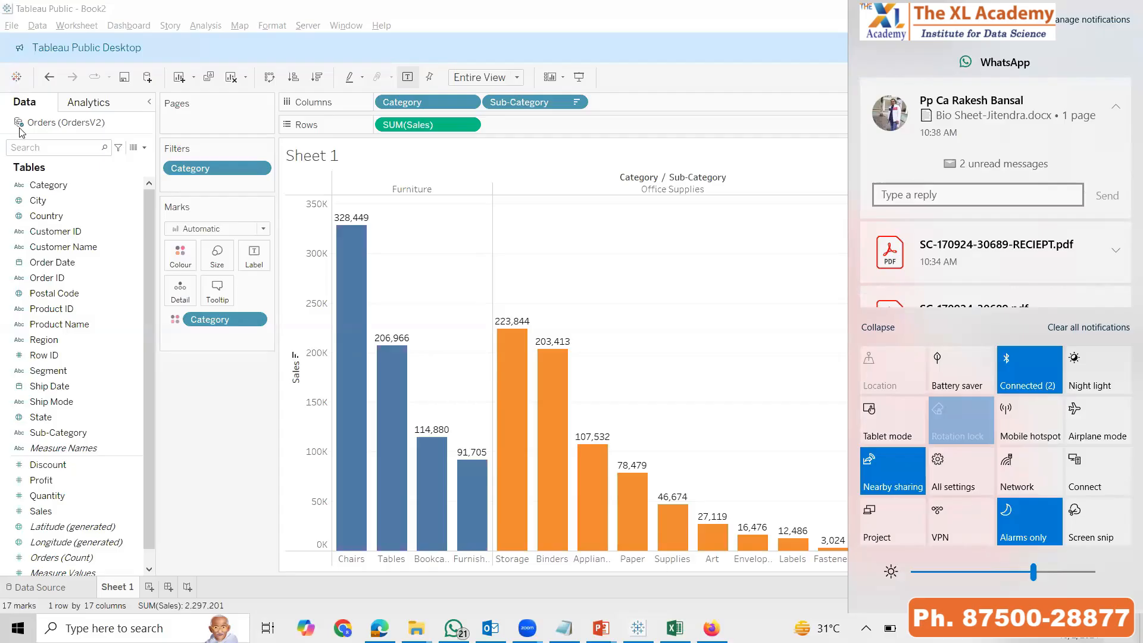
pyautogui.hotkey('alt', 'Tab')
pyautogui.hotkey('alt', 'Tab')
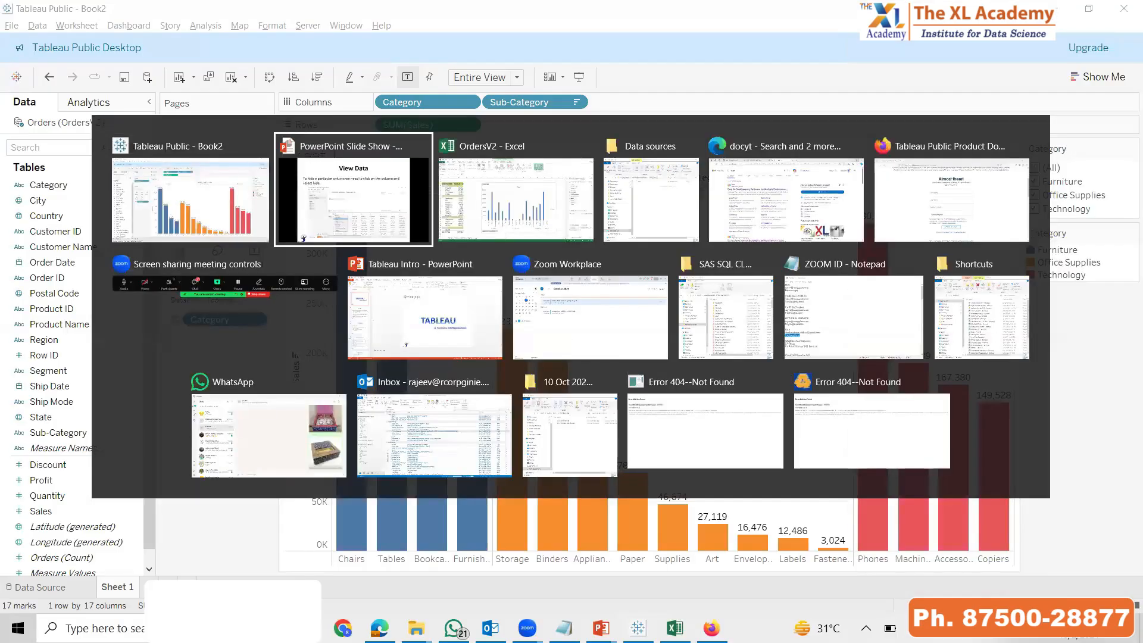
pyautogui.press('Left')
pyautogui.press('Left')
pyautogui.press('Left')
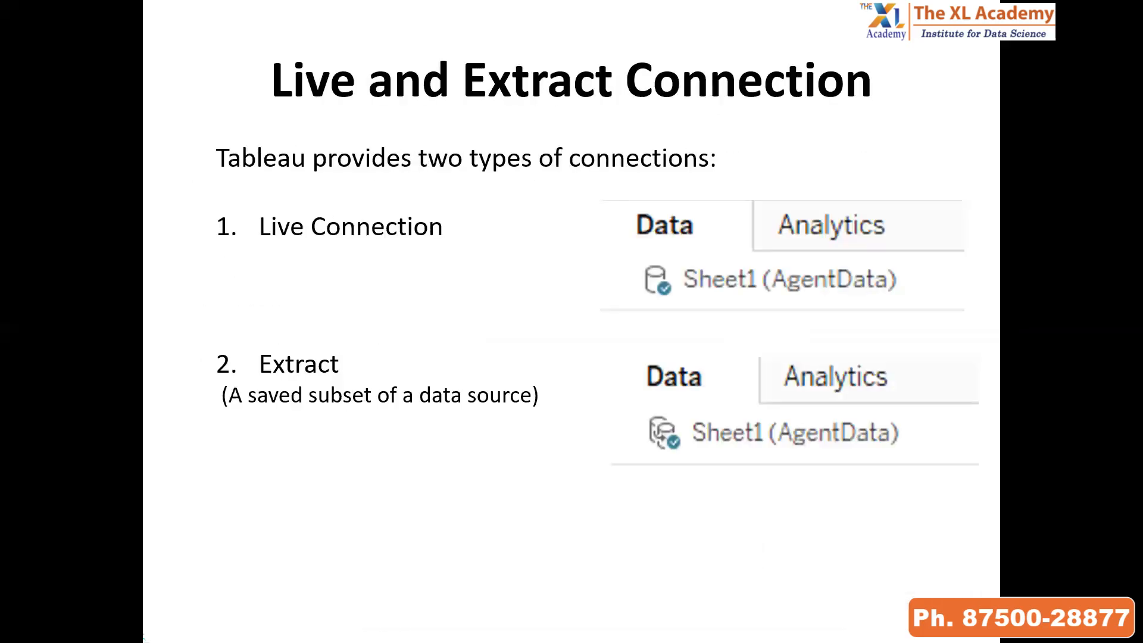
pyautogui.press('Left')
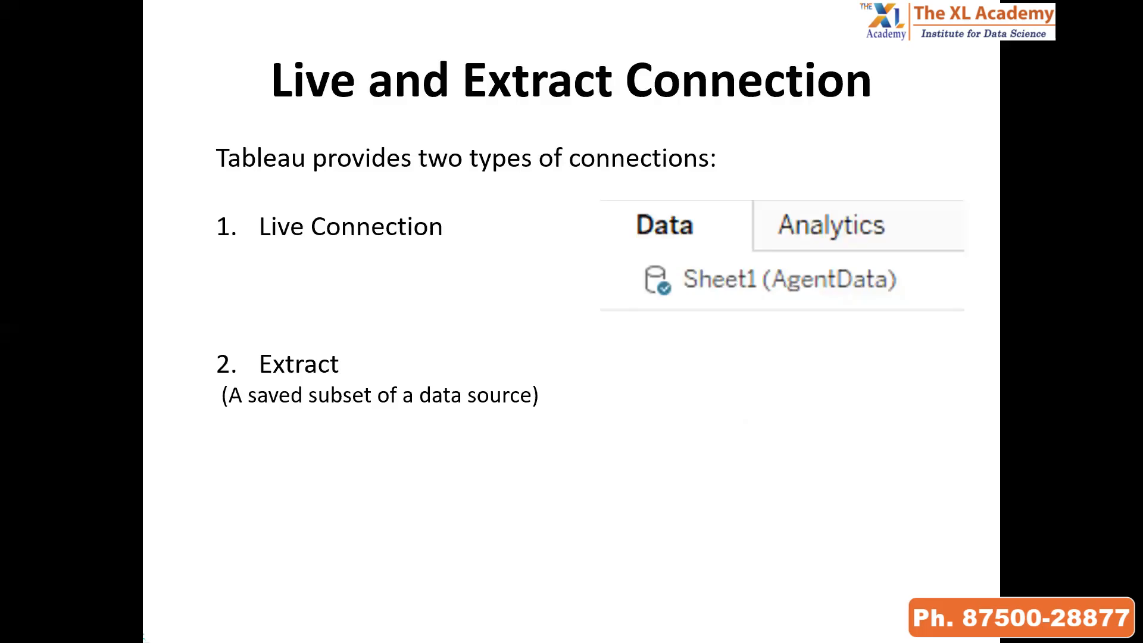
pyautogui.press('Right')
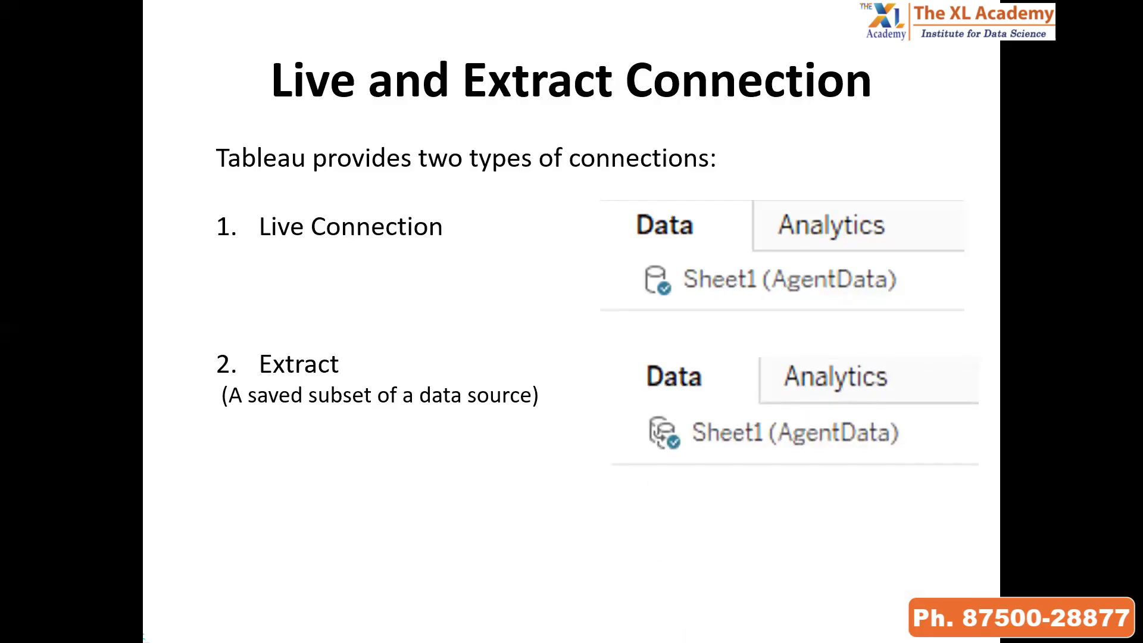
pyautogui.press('Right')
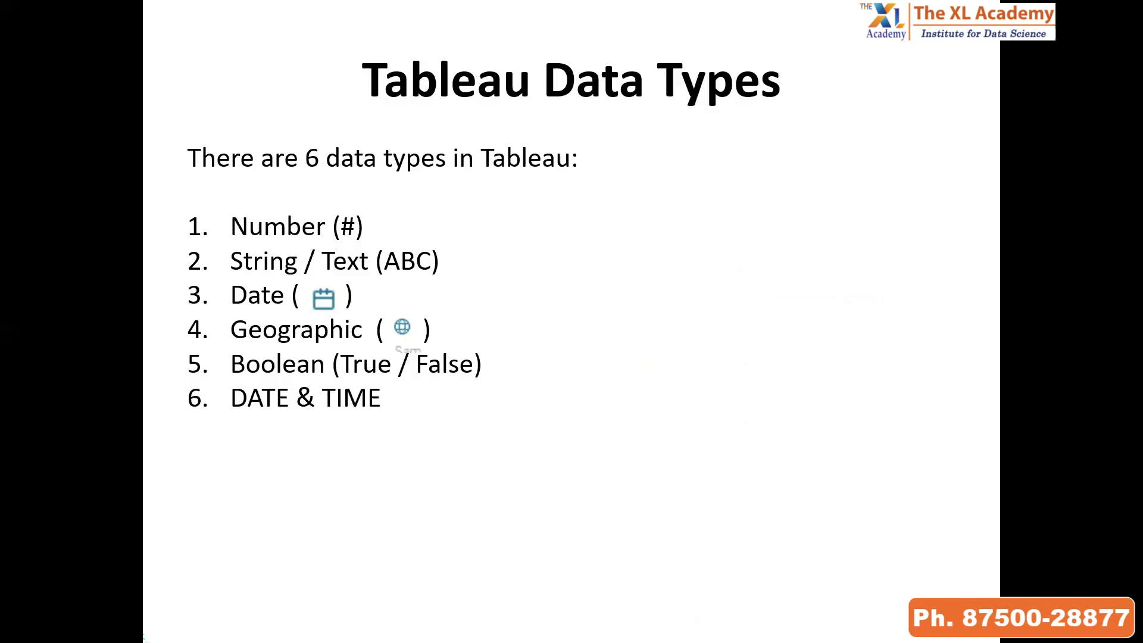
# Switch to Tableau and examine the Orders columns' data types in the data source, then advance the PowerPoint slides to View Data
pyautogui.hotkey('alt', 'Tab')
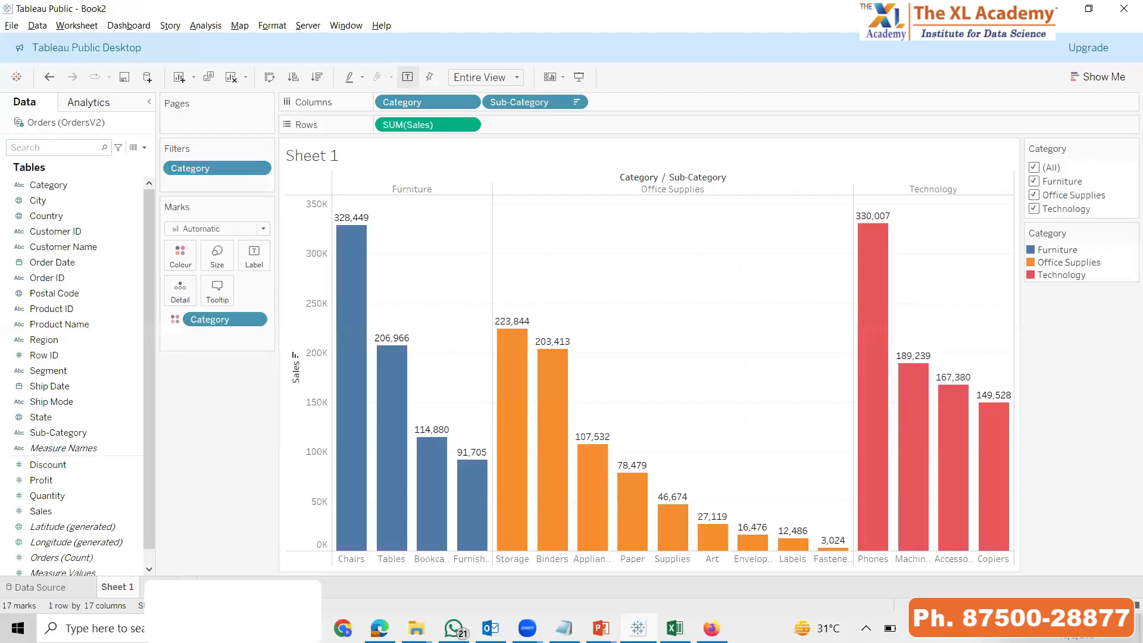
pyautogui.click(37, 588)
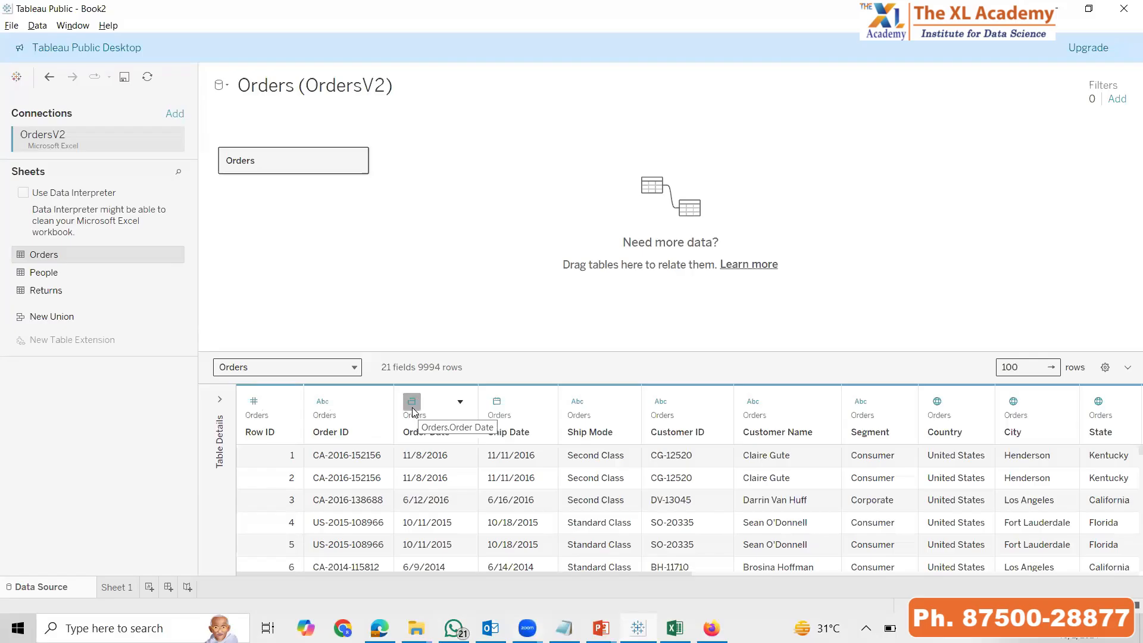
pyautogui.moveTo(663, 576); pyautogui.dragTo(865, 578)
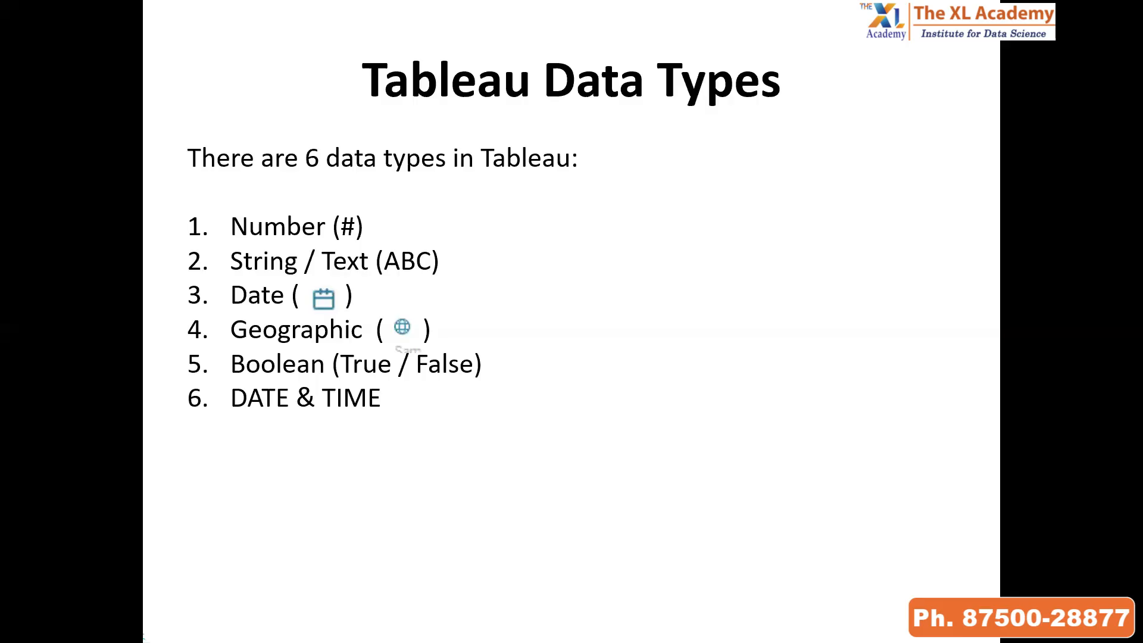
pyautogui.press('Right')
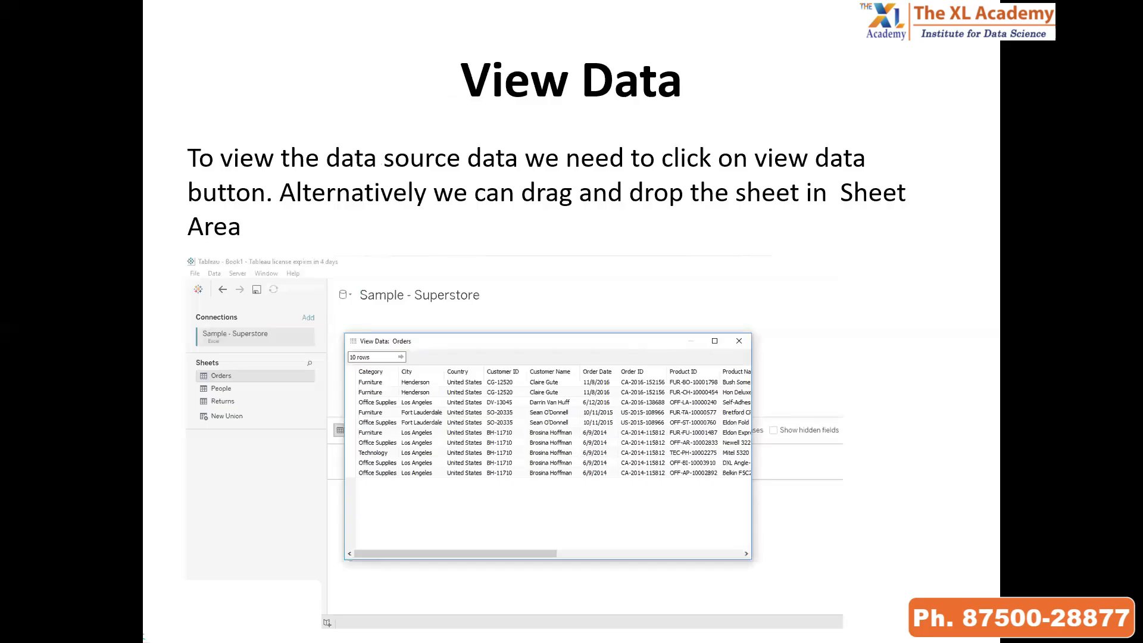
# Switch to Tableau, enlarge the Orders data preview and limit it to 5 rows
pyautogui.hotkey('alt', 'Tab')
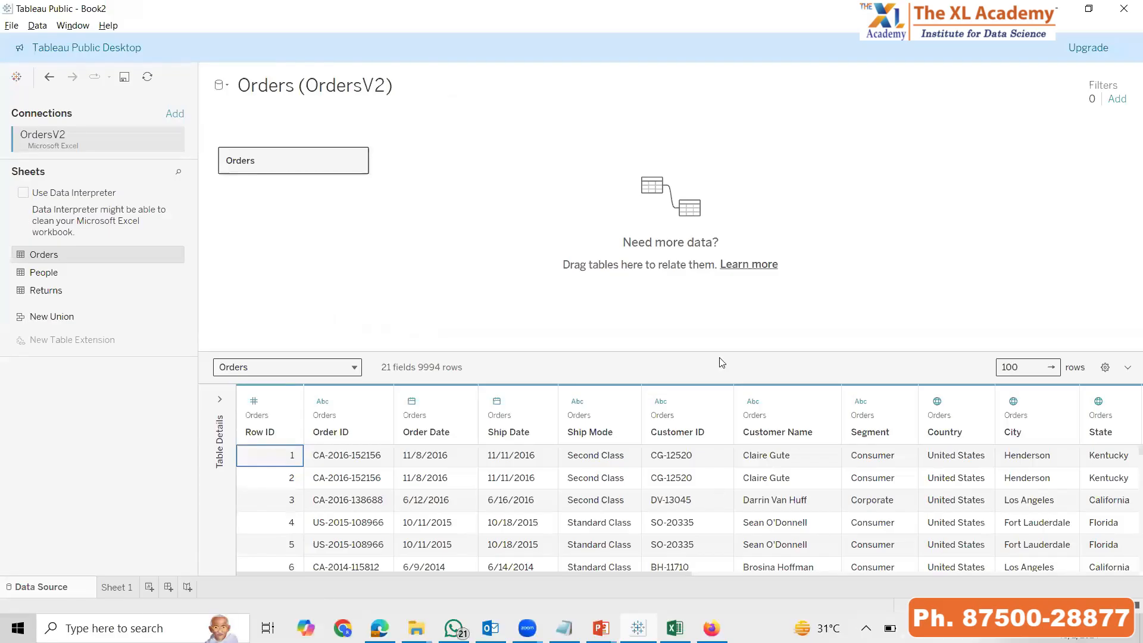
pyautogui.moveTo(658, 352); pyautogui.dragTo(653, 260)
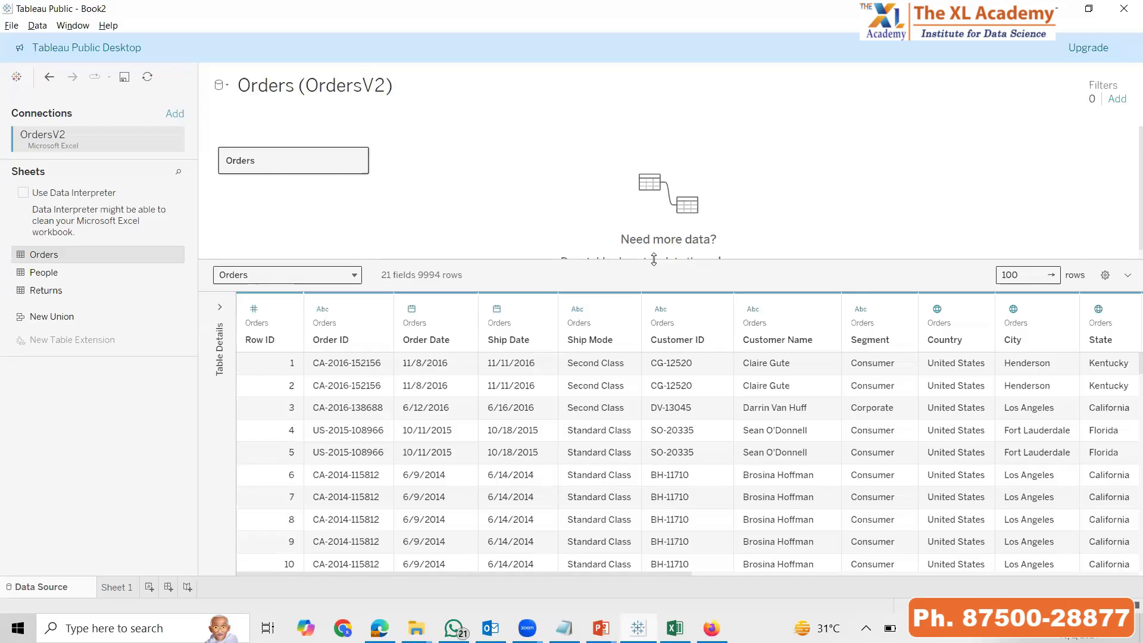
pyautogui.scroll(-15, 510, 518)
pyautogui.scroll(-12, 509, 518)
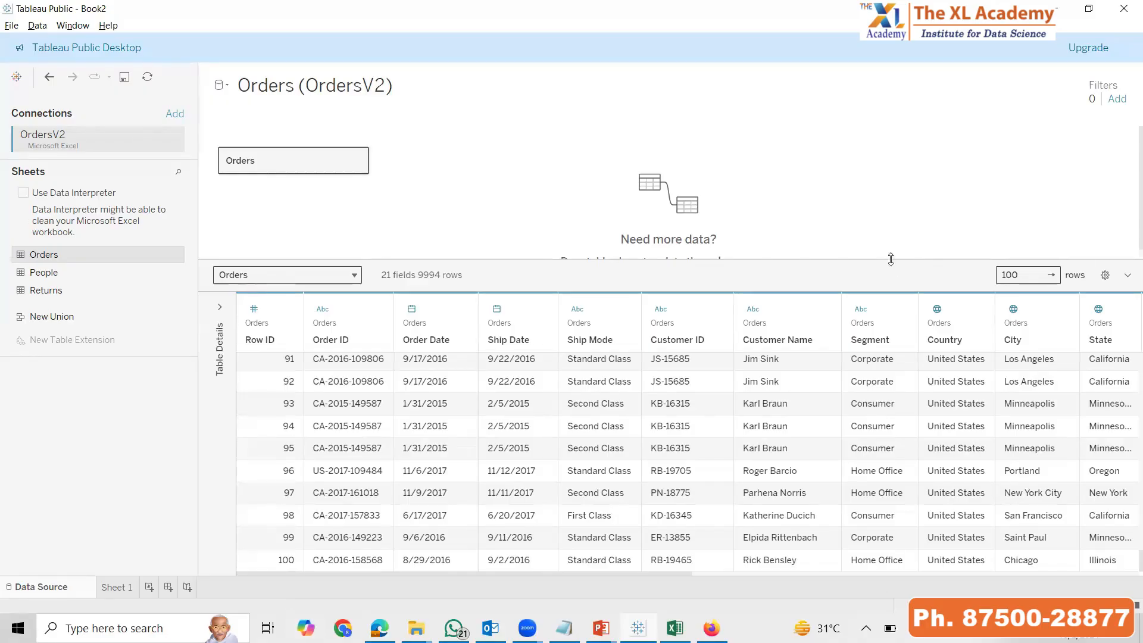
pyautogui.click(1034, 275)
pyautogui.write('5')
pyautogui.press('Return')
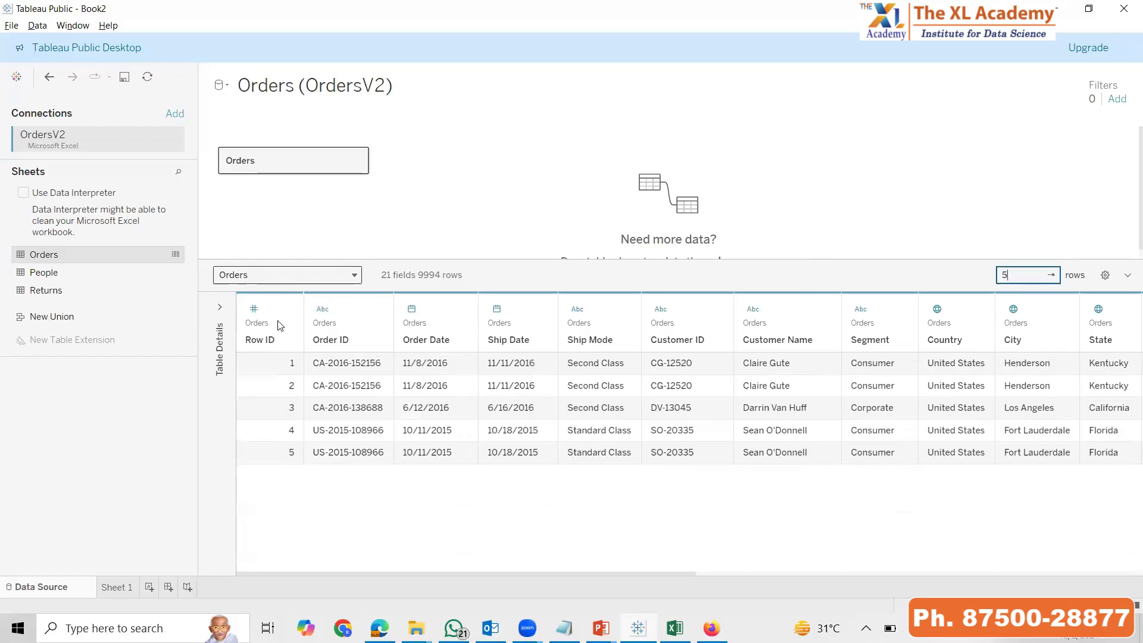
# Glance at Sheet 1 and the other open window, then return to the Data Source page
pyautogui.click(121, 588)
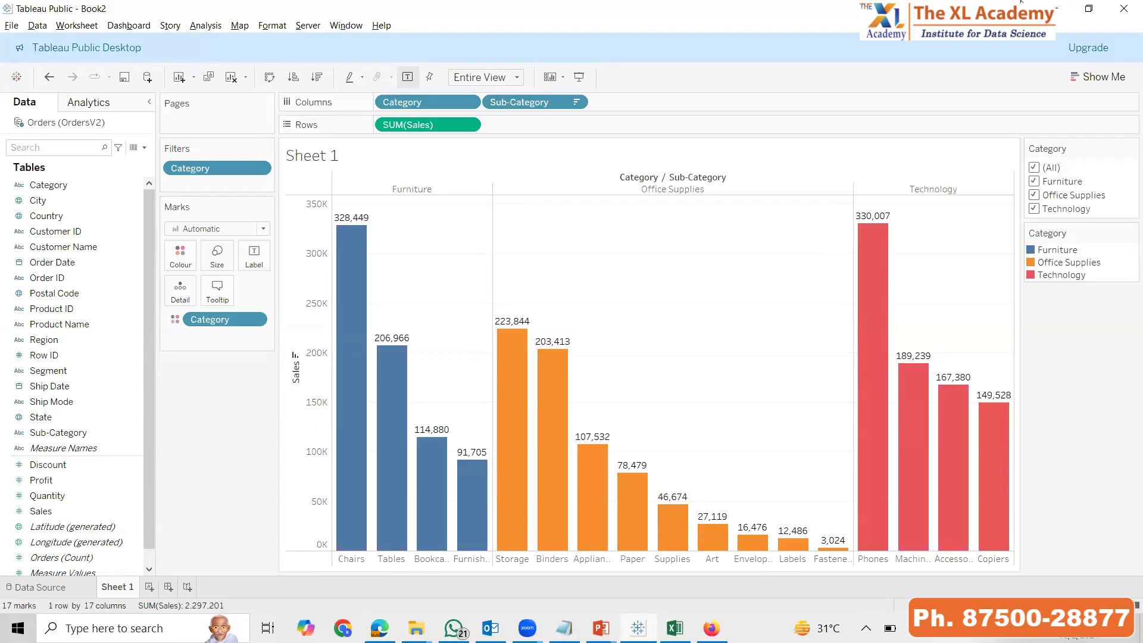
pyautogui.hotkey('alt', 'Tab')
pyautogui.hotkey('alt', 'Tab')
pyautogui.click(41, 587)
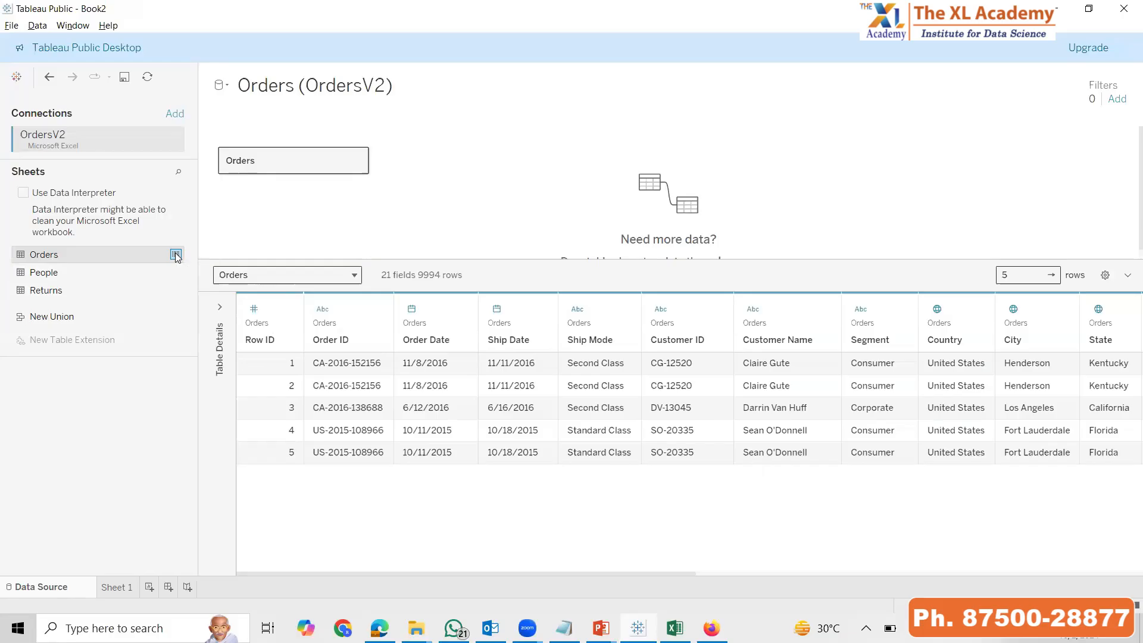
# View the Orders sheet's data in its own window, limit it to 5 rows and close it
pyautogui.click(175, 255)
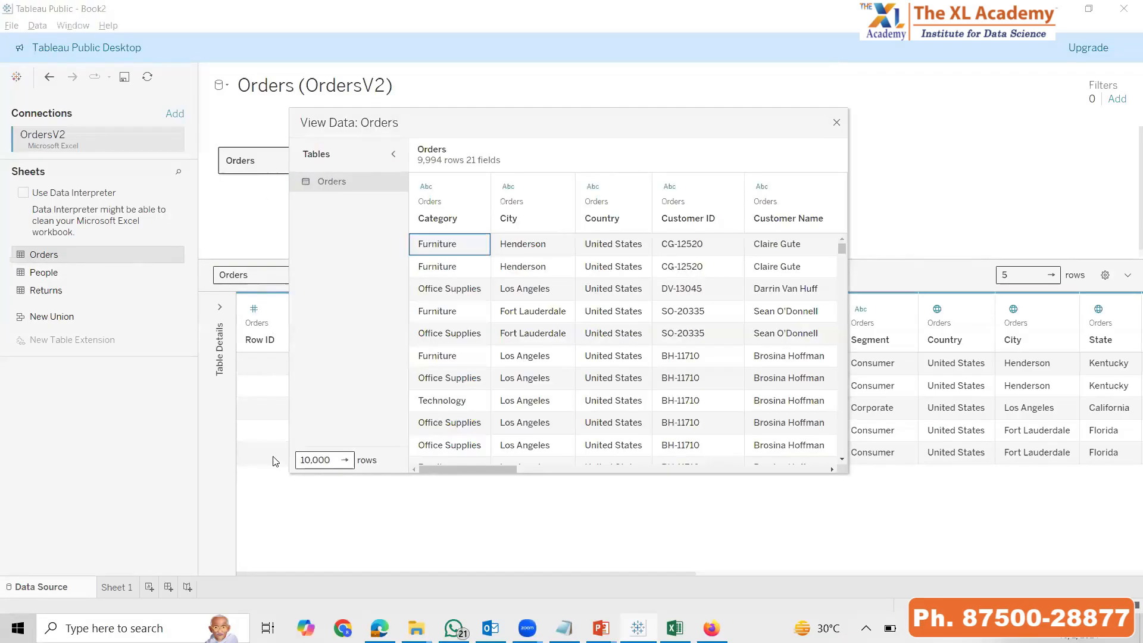
pyautogui.click(337, 465)
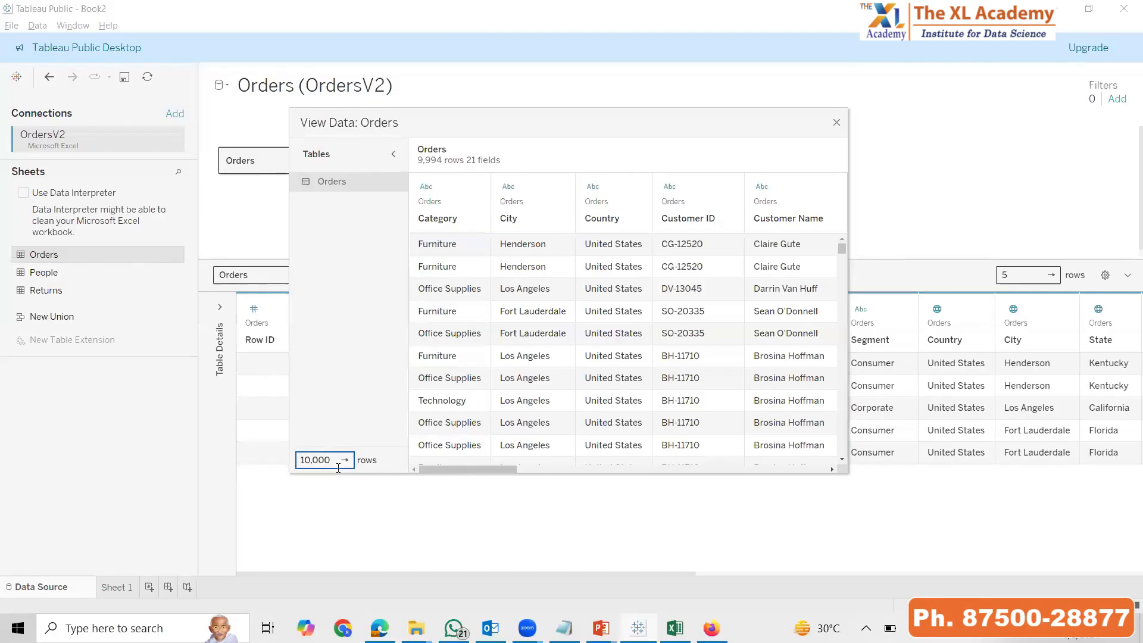
pyautogui.press('BackSpace')
pyautogui.press('BackSpace')
pyautogui.press('BackSpace')
pyautogui.press('BackSpace')
pyautogui.press('BackSpace')
pyautogui.press('BackSpace')
pyautogui.write('5')
pyautogui.press('Return')
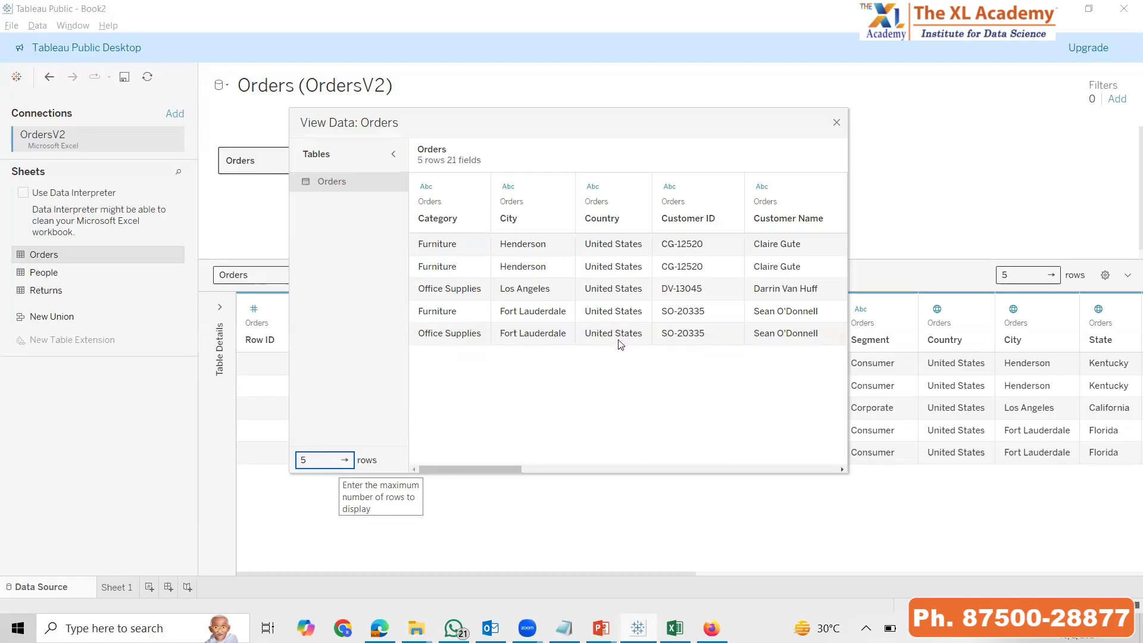
pyautogui.click(836, 122)
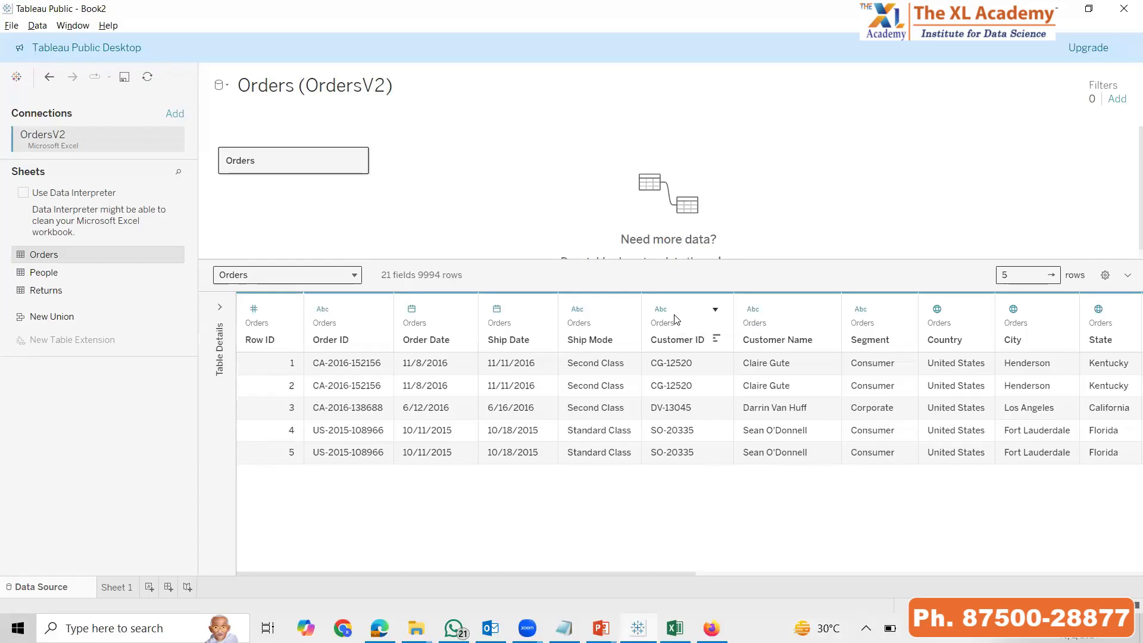
# Hide the Customer ID and Customer Name columns of the Orders table
pyautogui.click(715, 310)
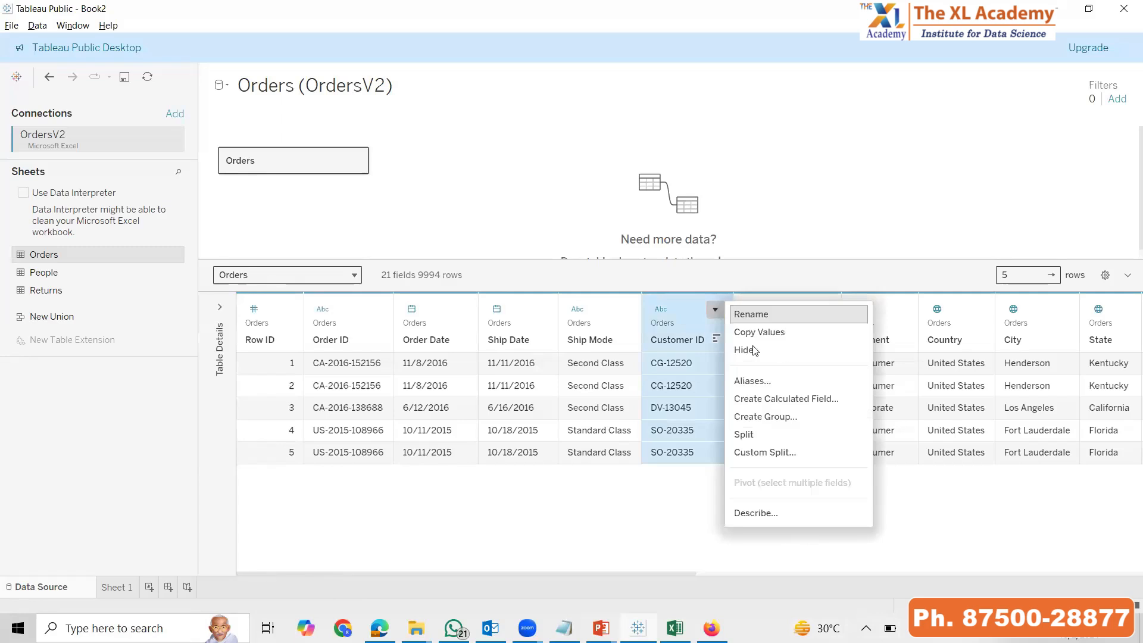
pyautogui.click(754, 350)
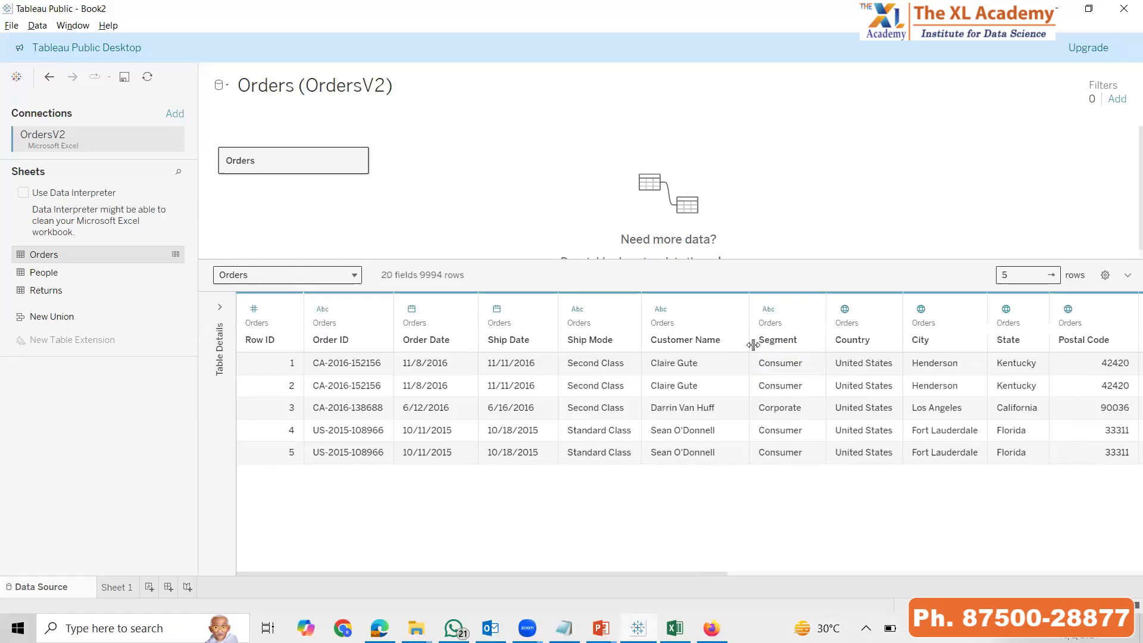
pyautogui.rightClick(686, 322)
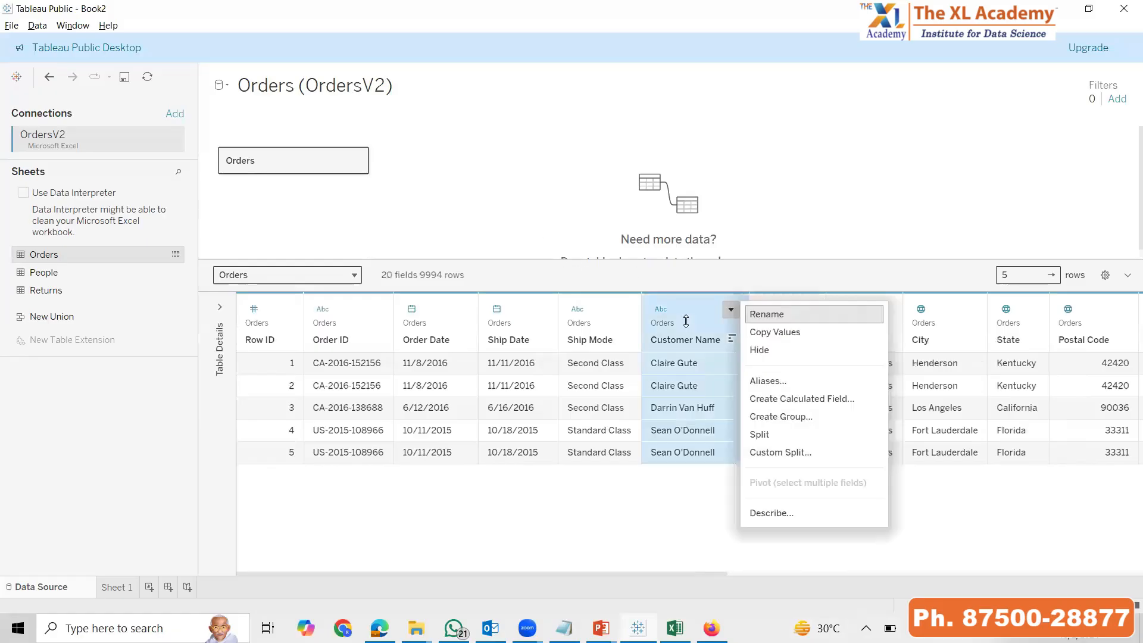
pyautogui.click(754, 349)
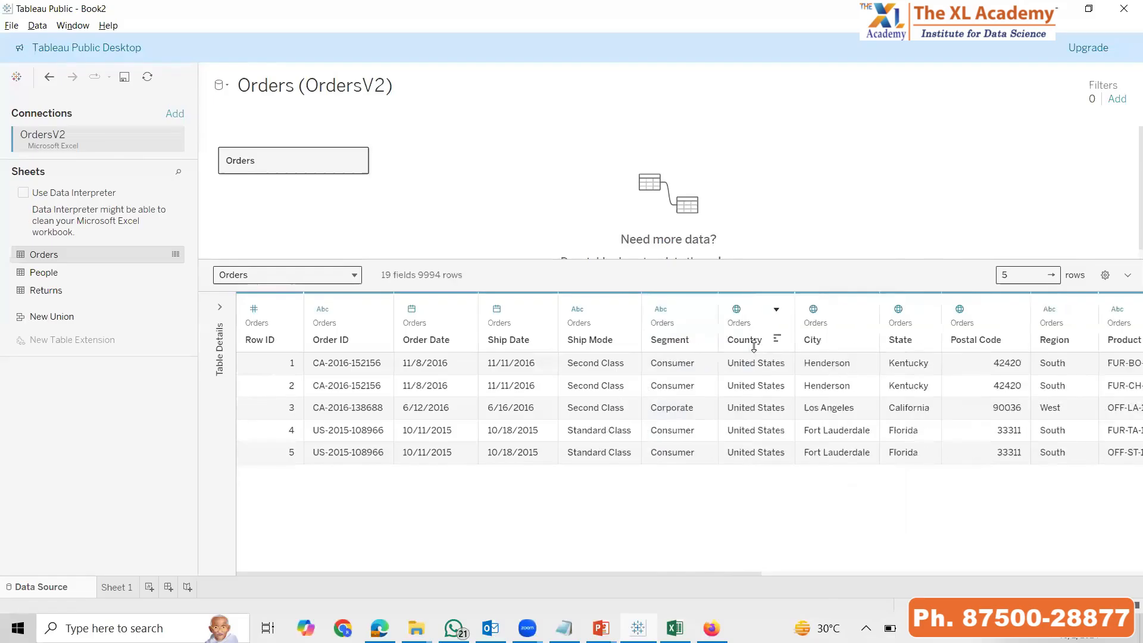
# Show the hidden fields in the Orders preview and check Sheet 1's field list before returning to the data source
pyautogui.click(111, 589)
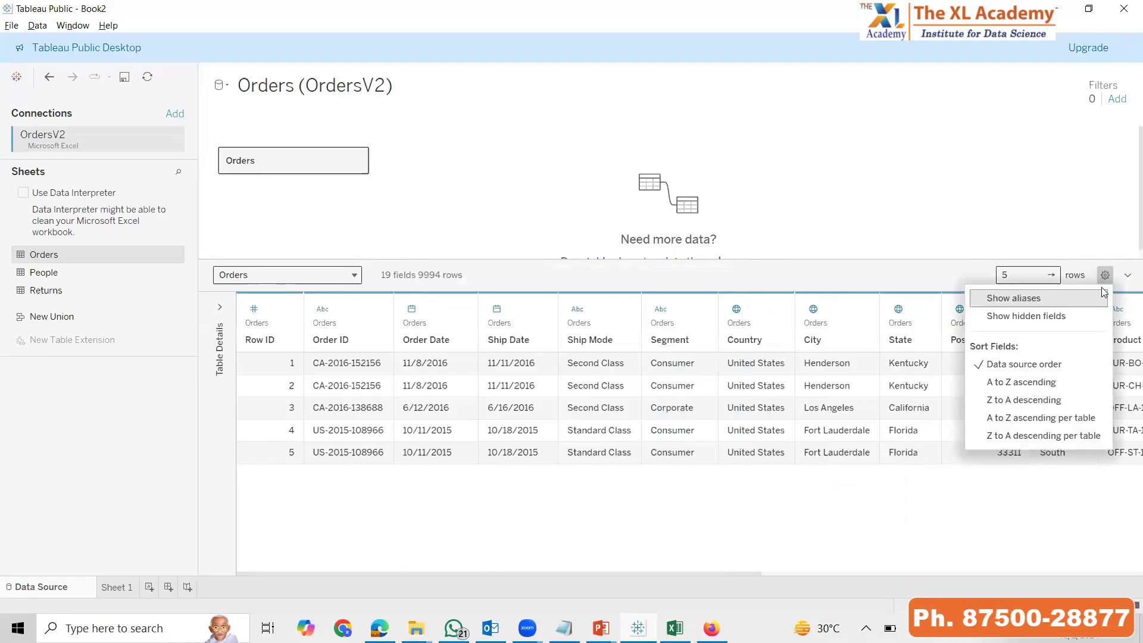
pyautogui.click(1051, 317)
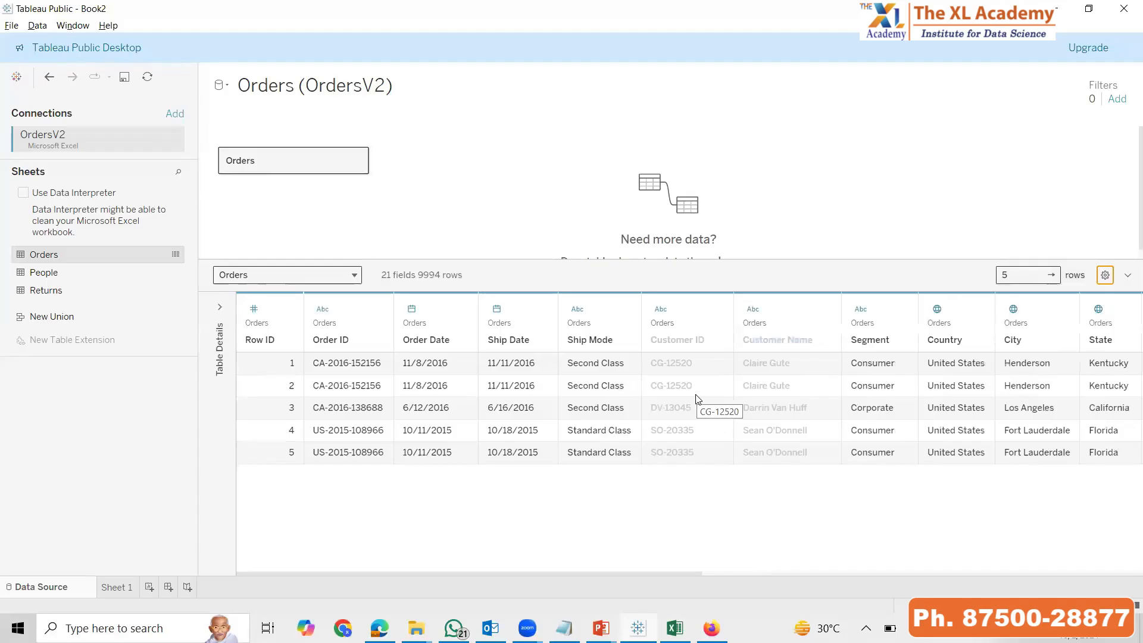
pyautogui.click(124, 590)
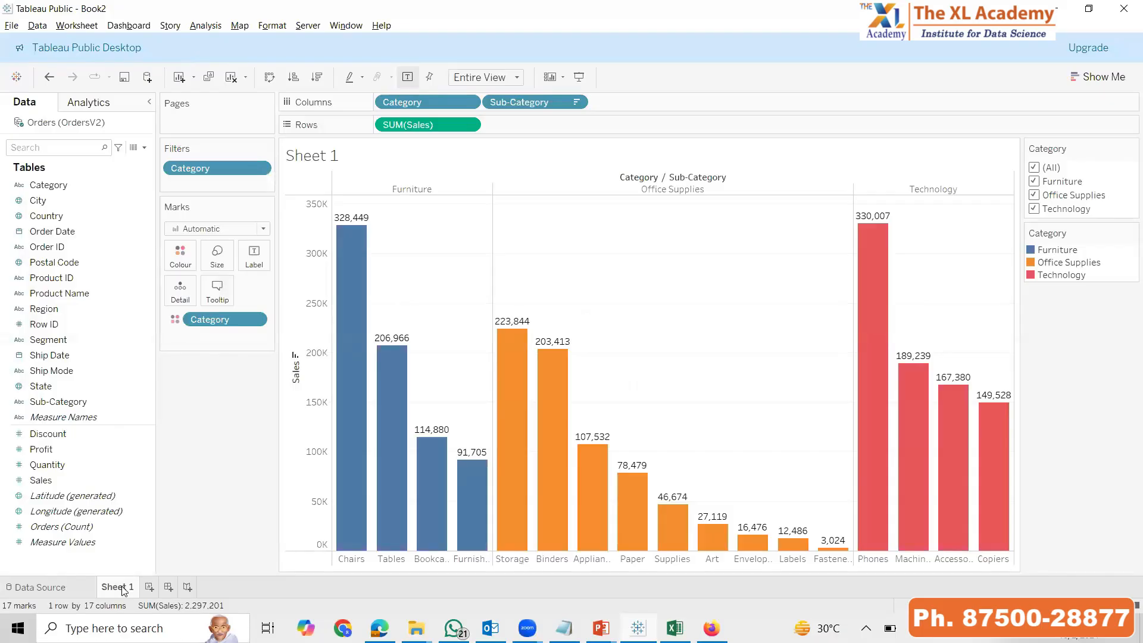
pyautogui.click(42, 591)
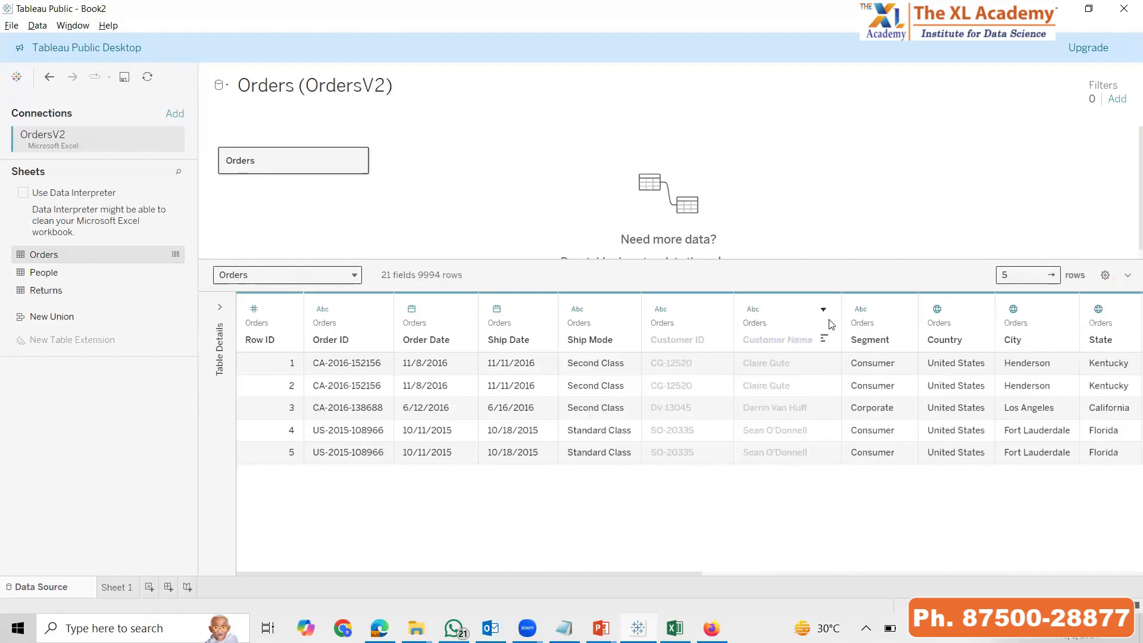
# Unhide the Customer Name and Customer ID columns of the Orders table
pyautogui.click(824, 311)
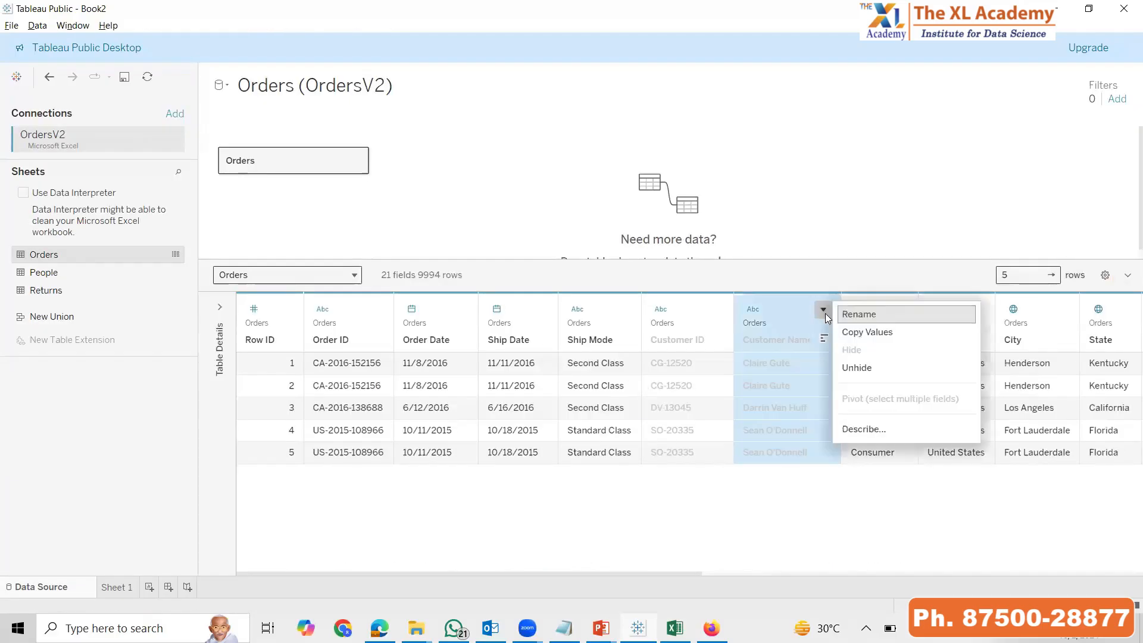
pyautogui.click(857, 368)
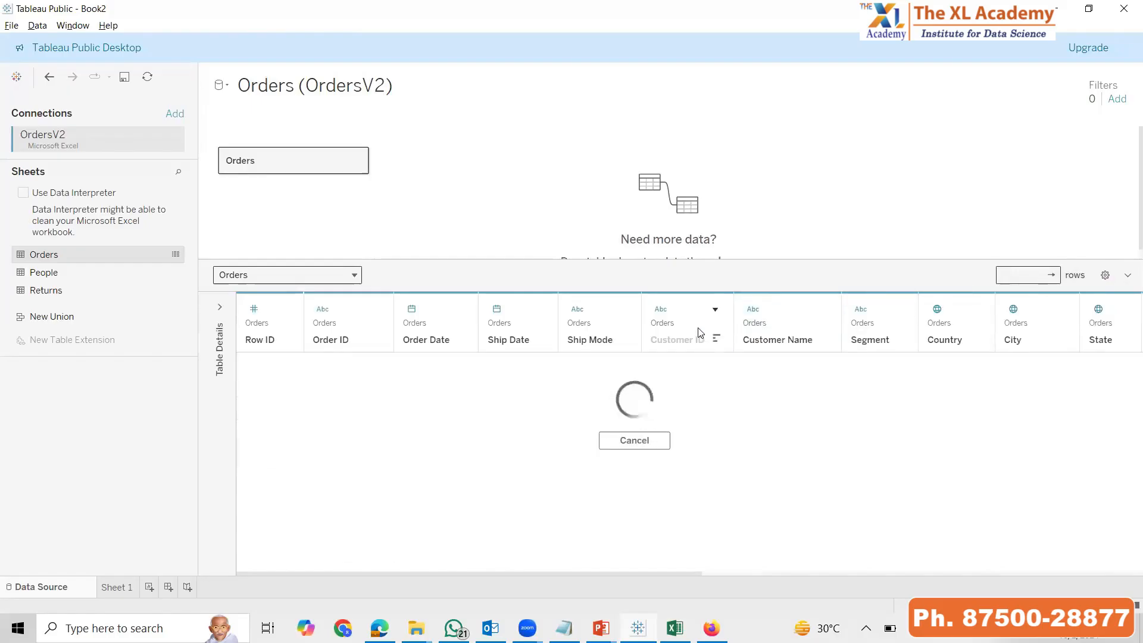
pyautogui.click(715, 310)
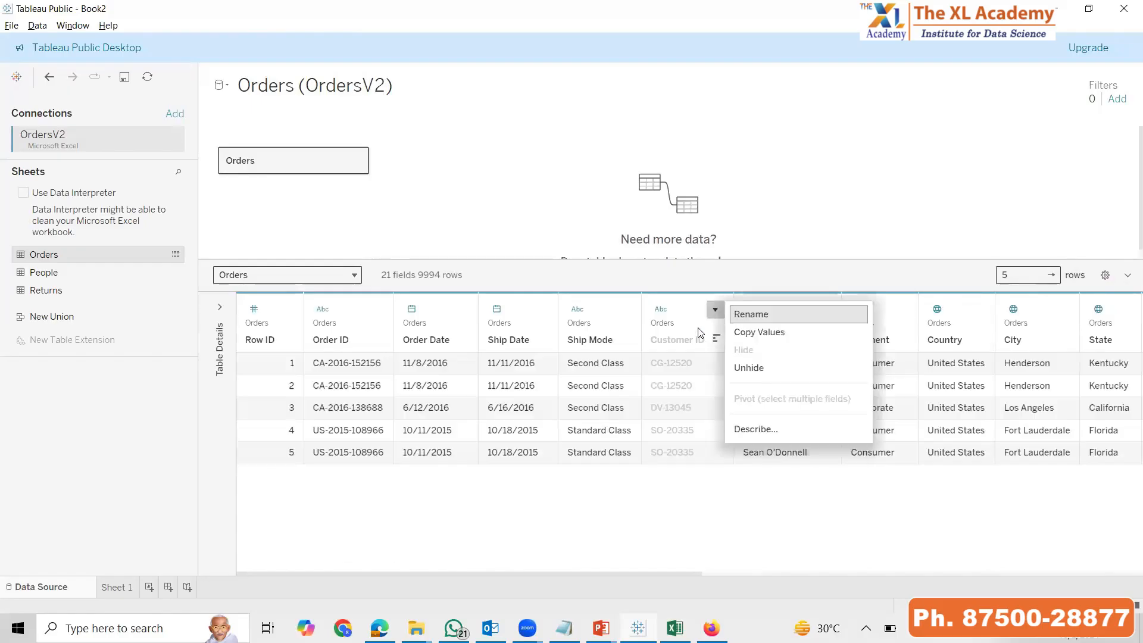
pyautogui.click(758, 368)
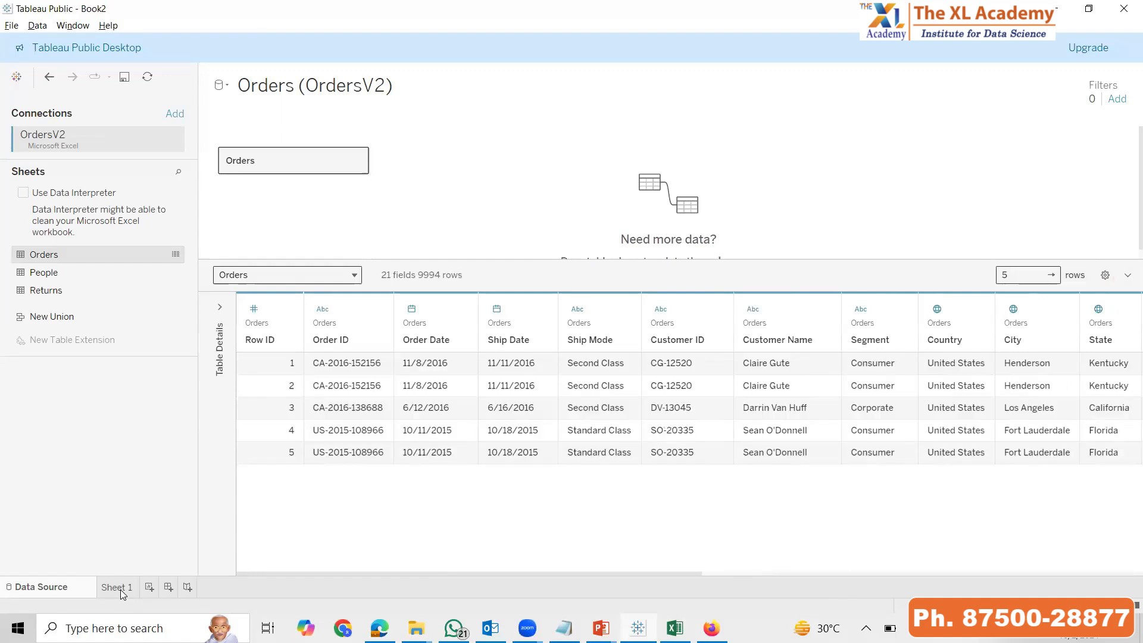
# Check the Customer ID and Customer Name fields in Sheet 1's field list, then switch to the PowerPoint slide show
pyautogui.click(120, 589)
pyautogui.click(69, 233)
pyautogui.click(66, 246)
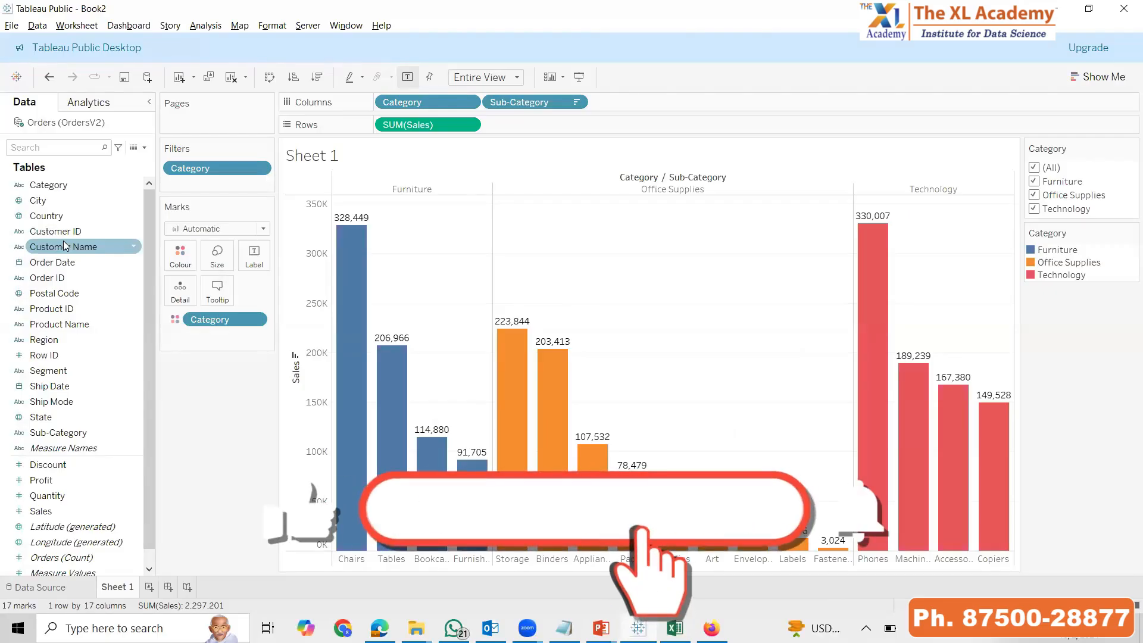
pyautogui.hotkey('alt', 'Tab')
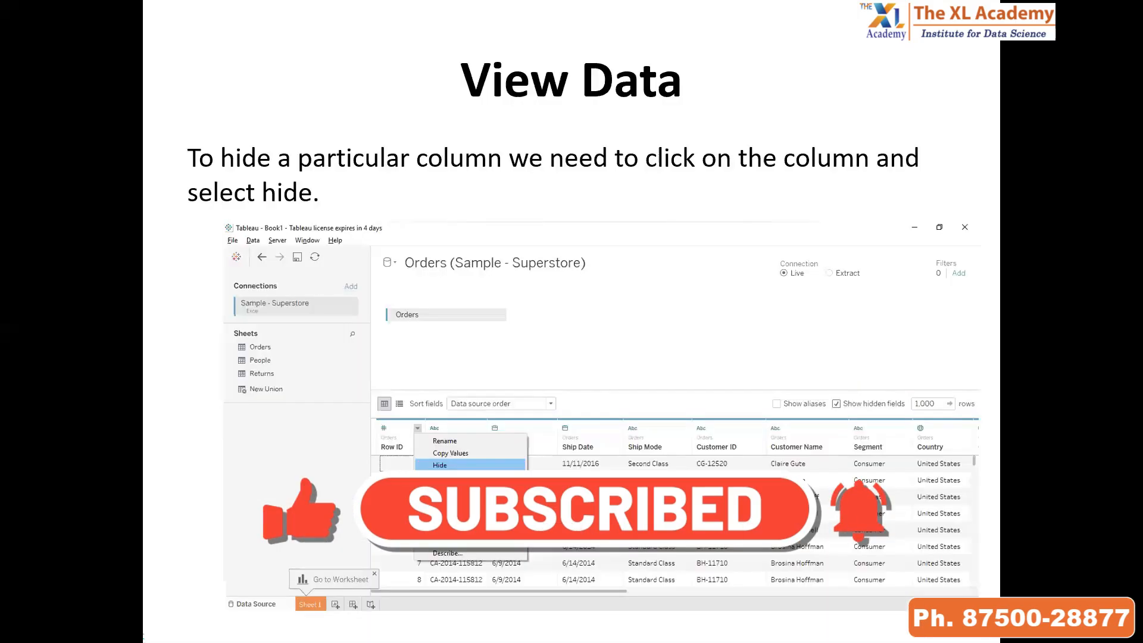
# Advance to the Column Formatting slide, switch to Tableau, rename the Orders table's Order ID column as ONO and check it in Sheet 1
pyautogui.press('Right')
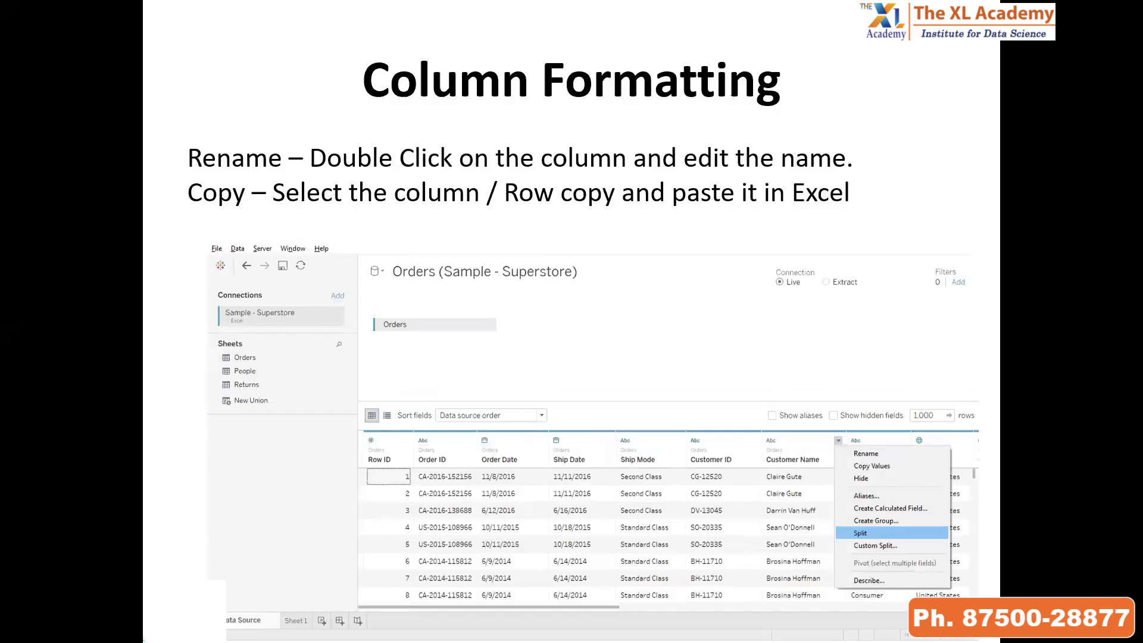
pyautogui.hotkey('alt', 'Tab')
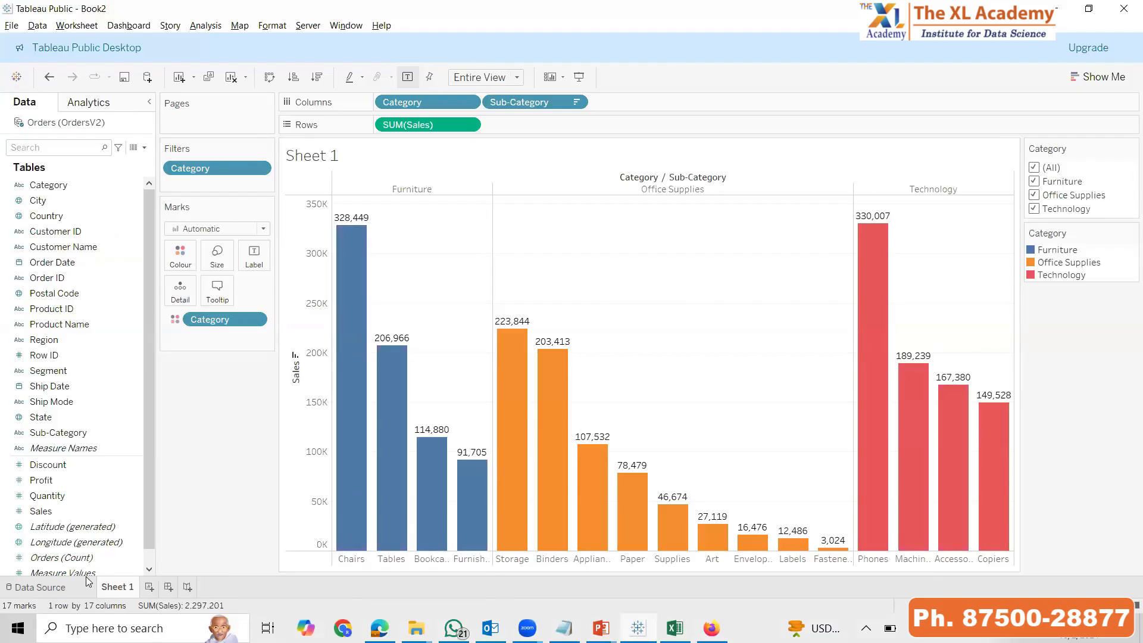
pyautogui.click(60, 586)
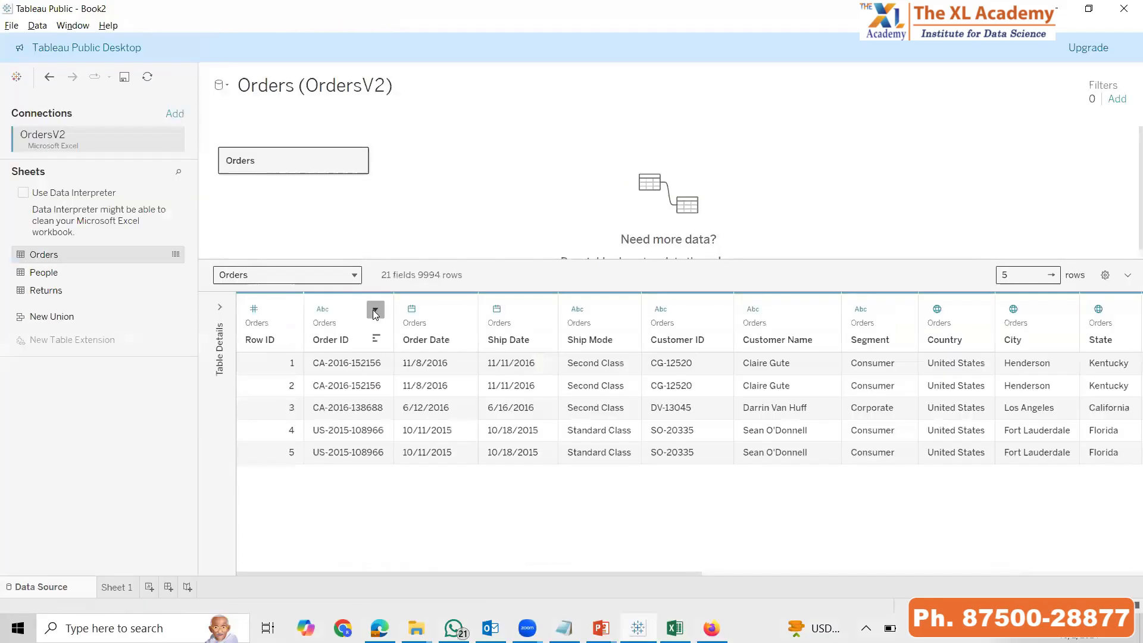
pyautogui.click(375, 311)
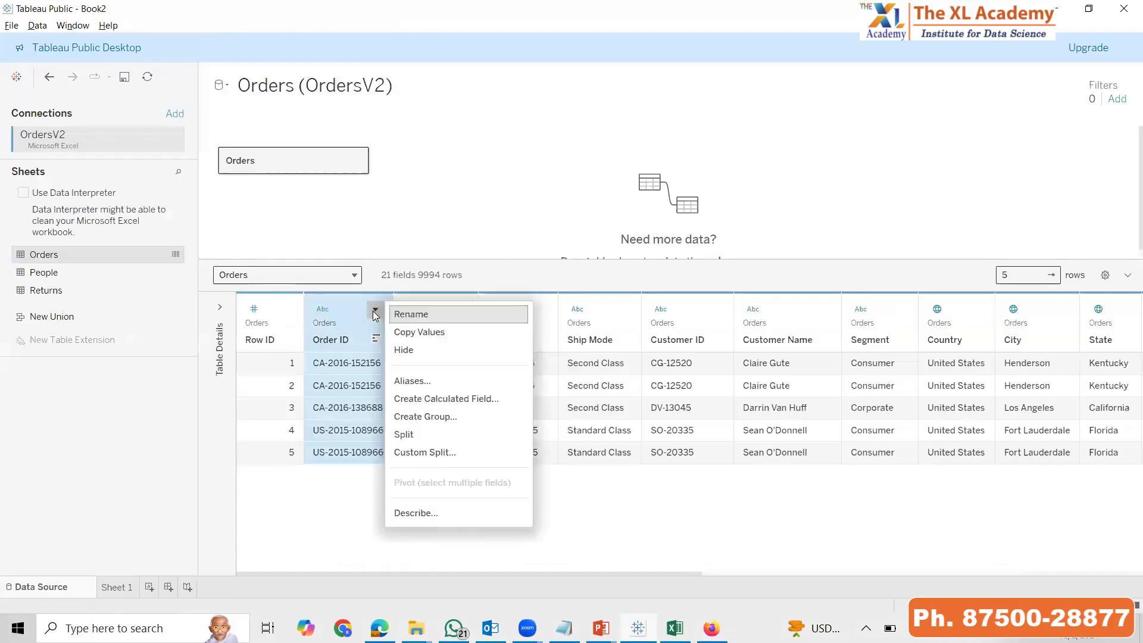
pyautogui.click(434, 314)
pyautogui.write('ONO')
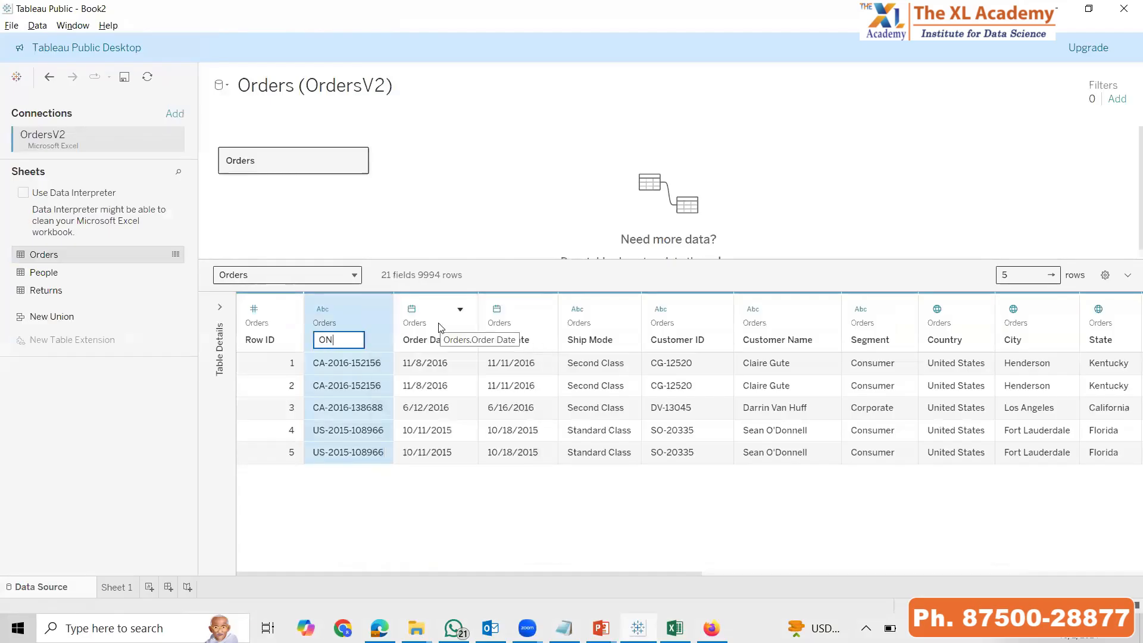
pyautogui.press('Return')
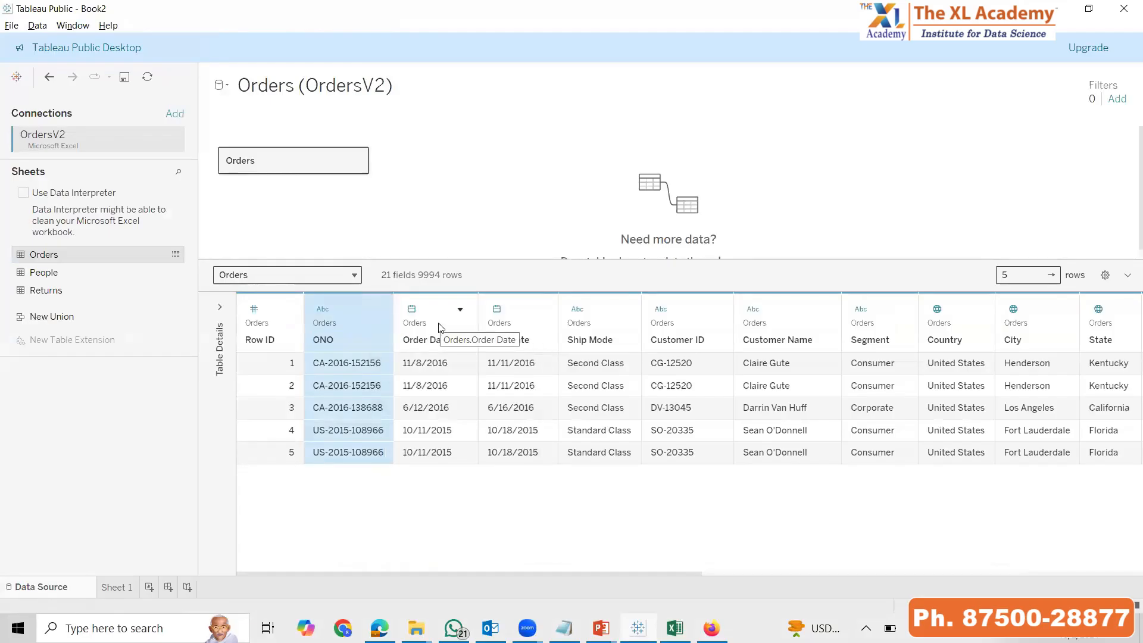
pyautogui.click(119, 593)
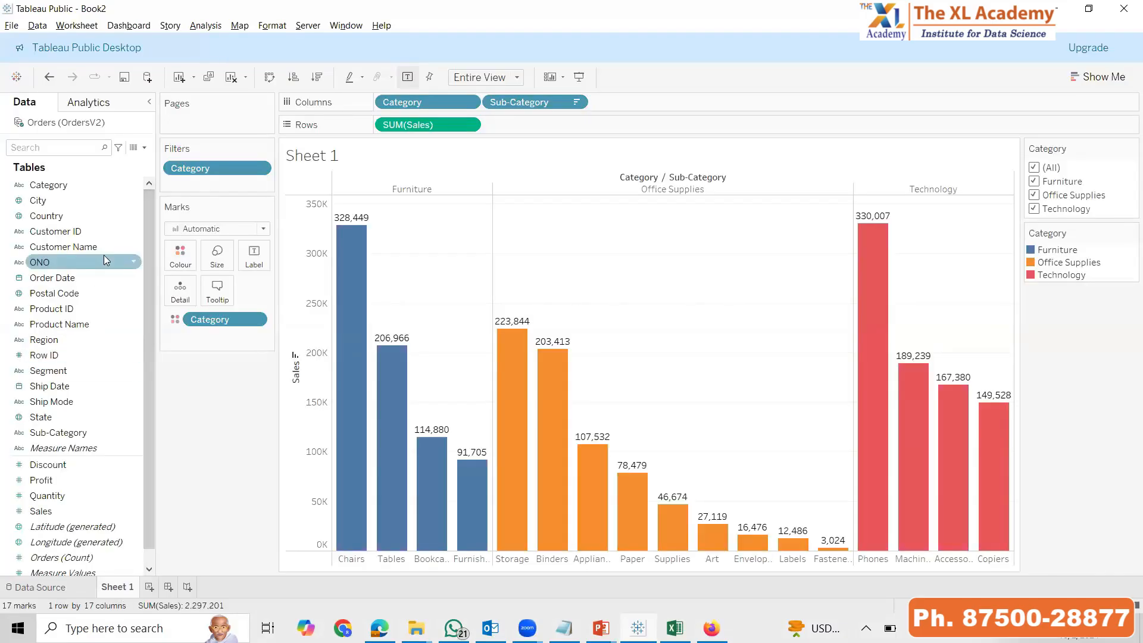
# Rename the ONO column of the Orders table as ORDER NUMBER and check the field in Sheet 1's field list
pyautogui.click(81, 592)
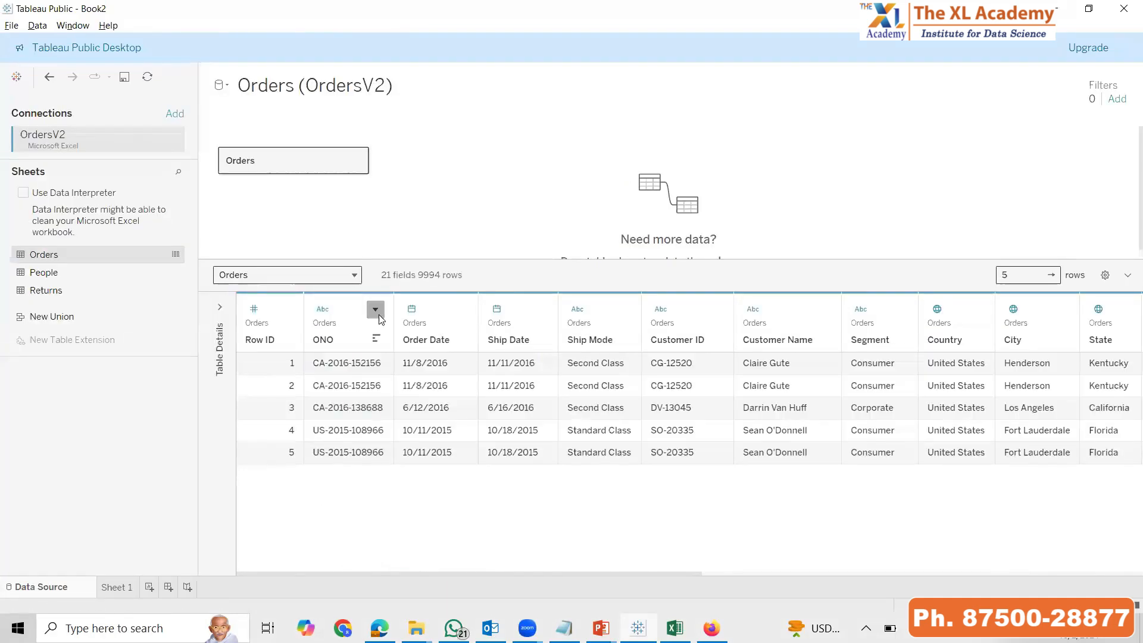
pyautogui.click(376, 309)
pyautogui.click(439, 315)
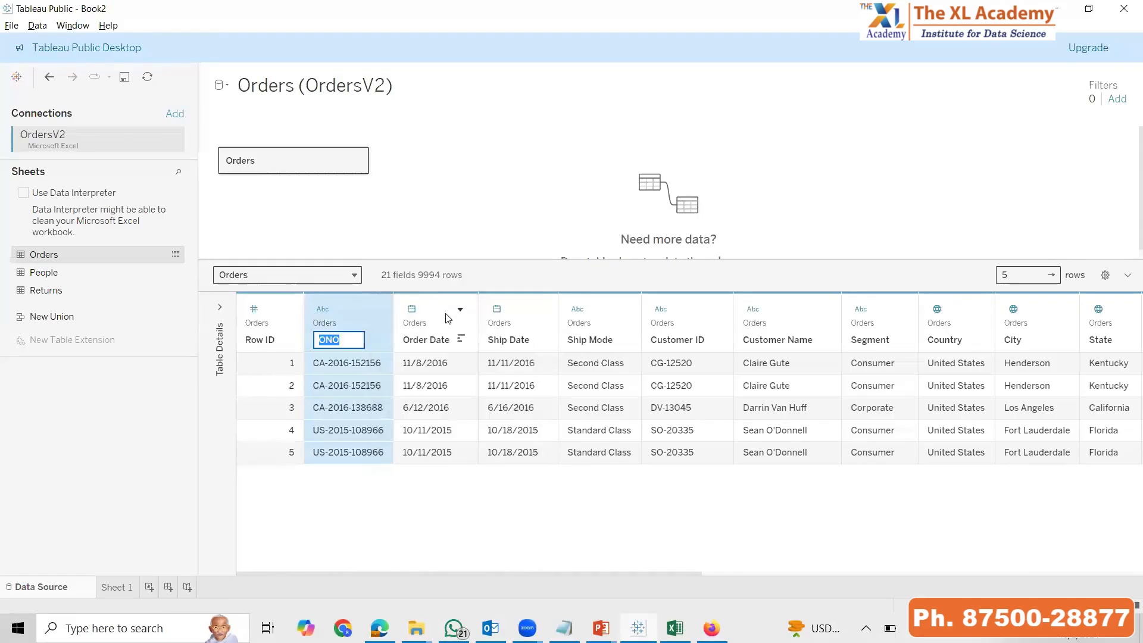
pyautogui.write('ORDER ')
pyautogui.write('NUMBER')
pyautogui.press('Return')
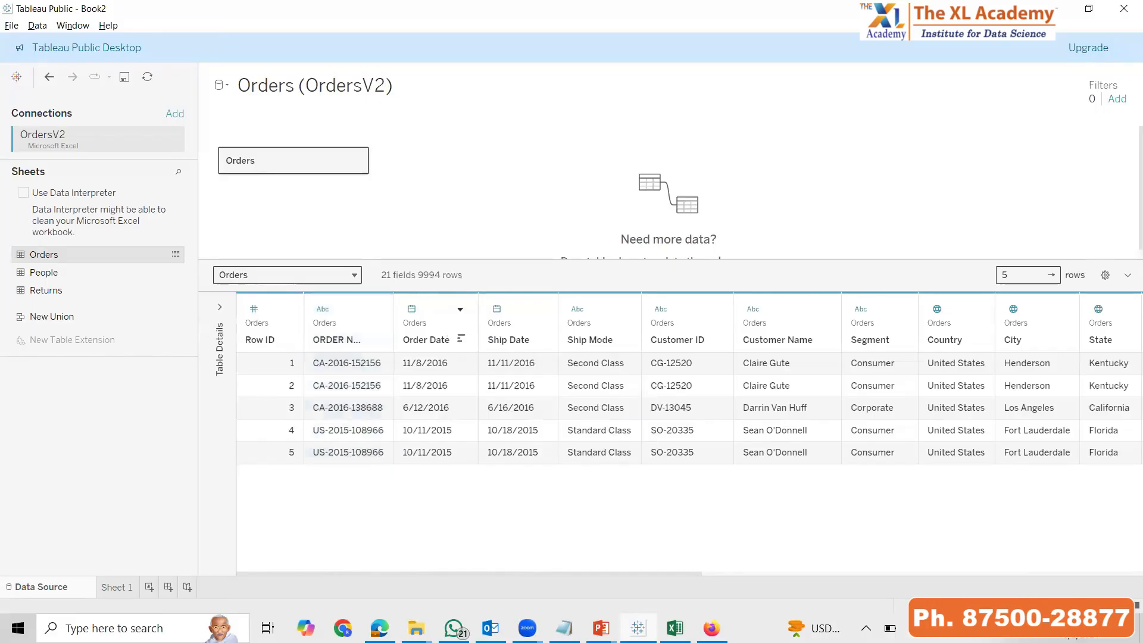
pyautogui.click(115, 587)
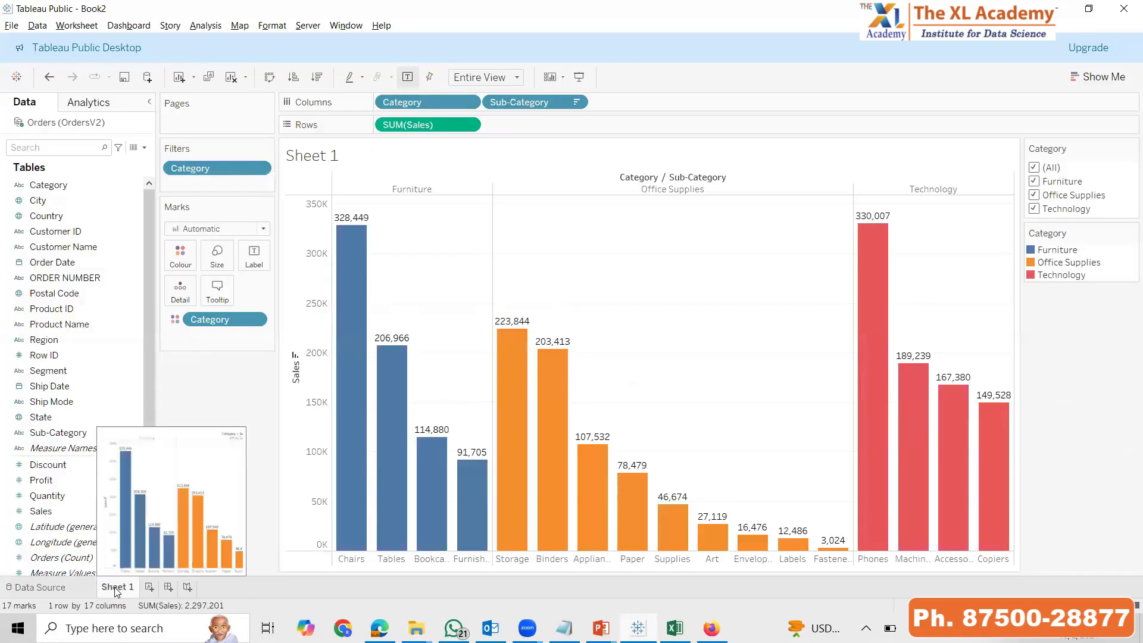
pyautogui.click(98, 282)
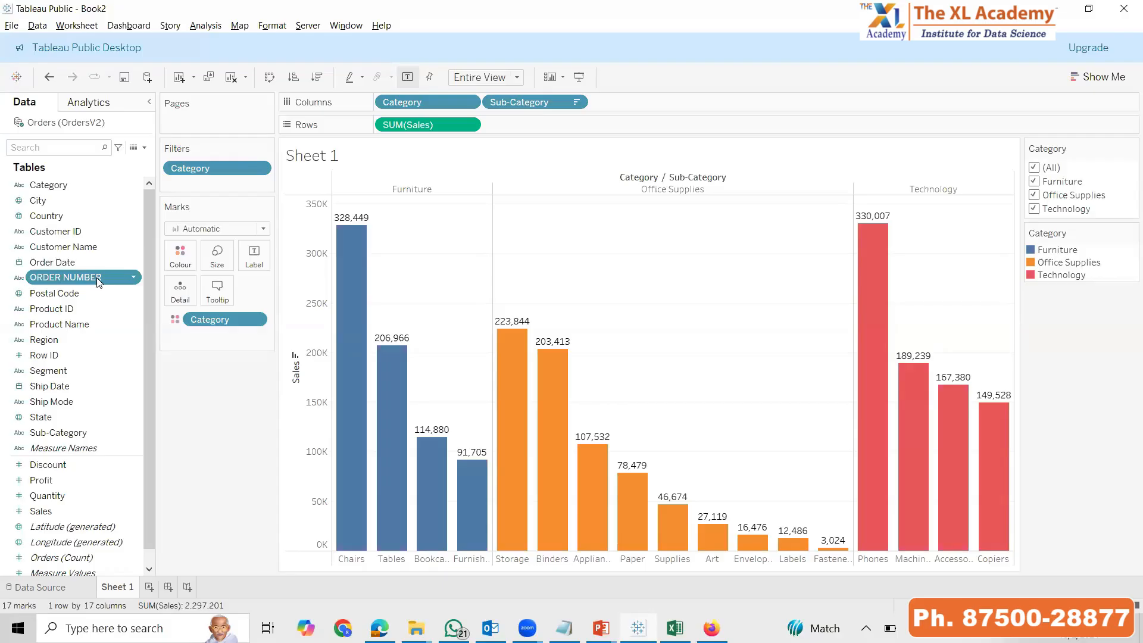
# Reset the ORDER NUMBER column of the Orders table to its original name and check Sheet 1
pyautogui.click(78, 589)
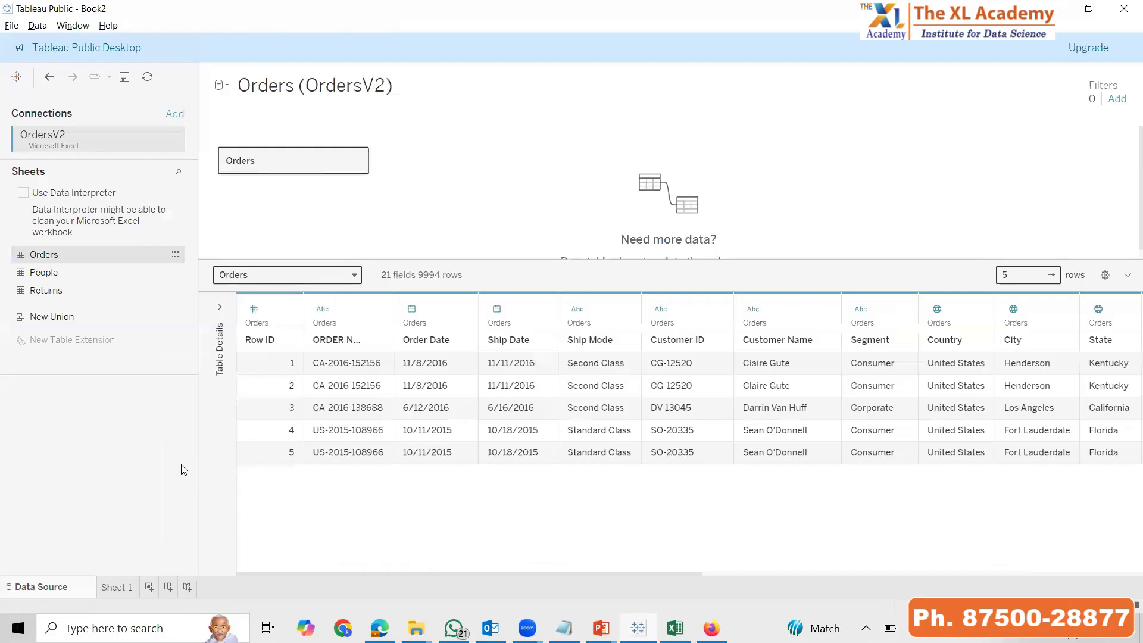
pyautogui.click(380, 316)
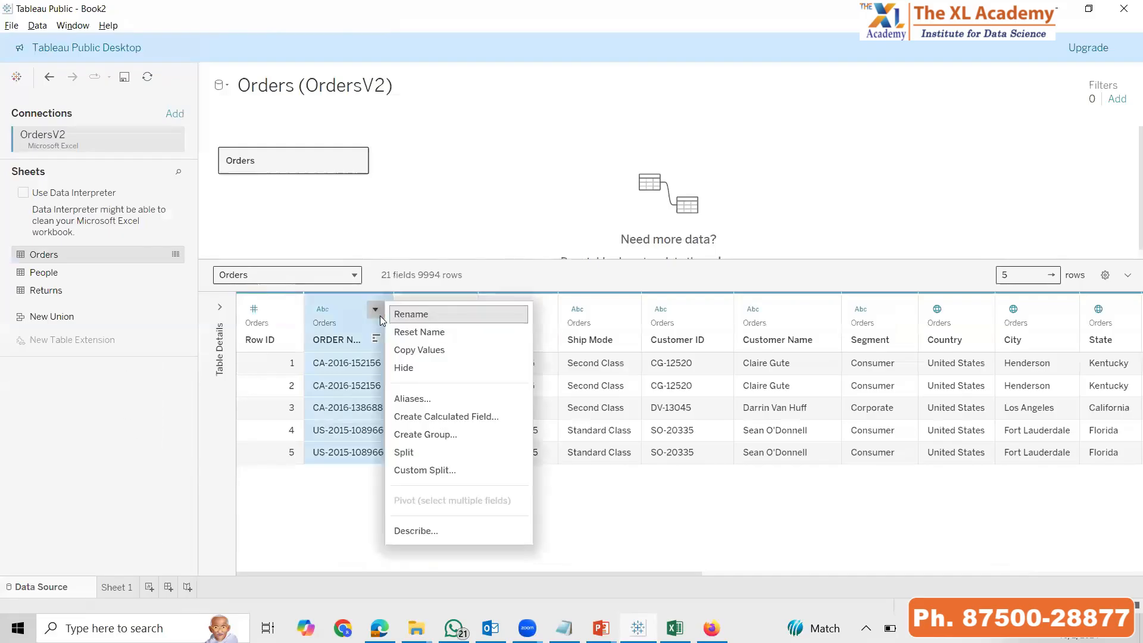
pyautogui.click(420, 333)
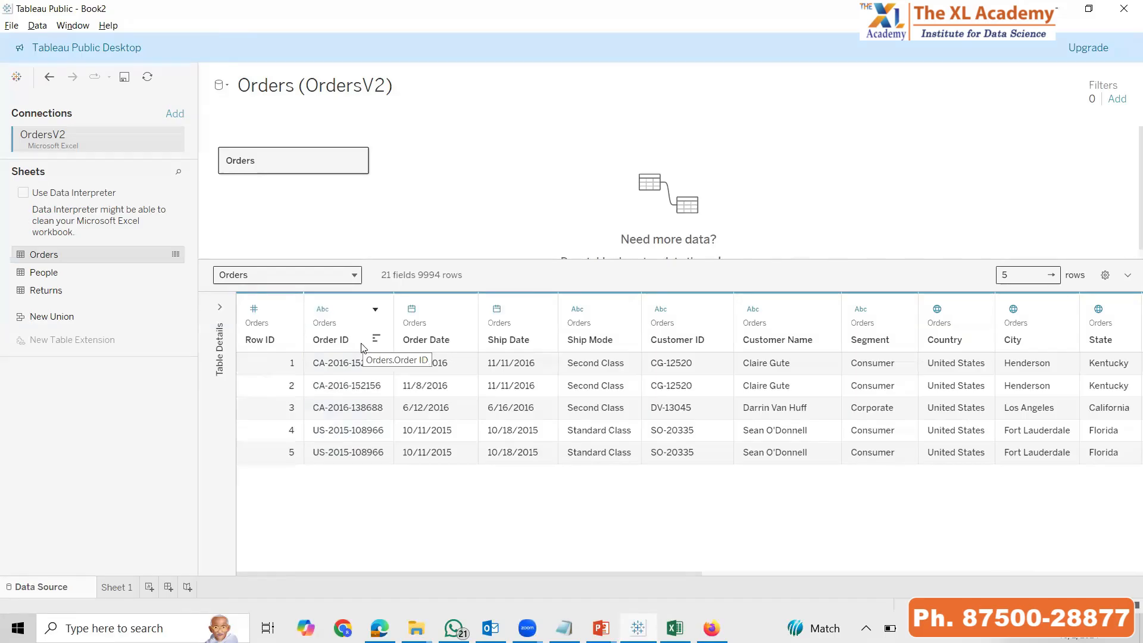
pyautogui.click(119, 589)
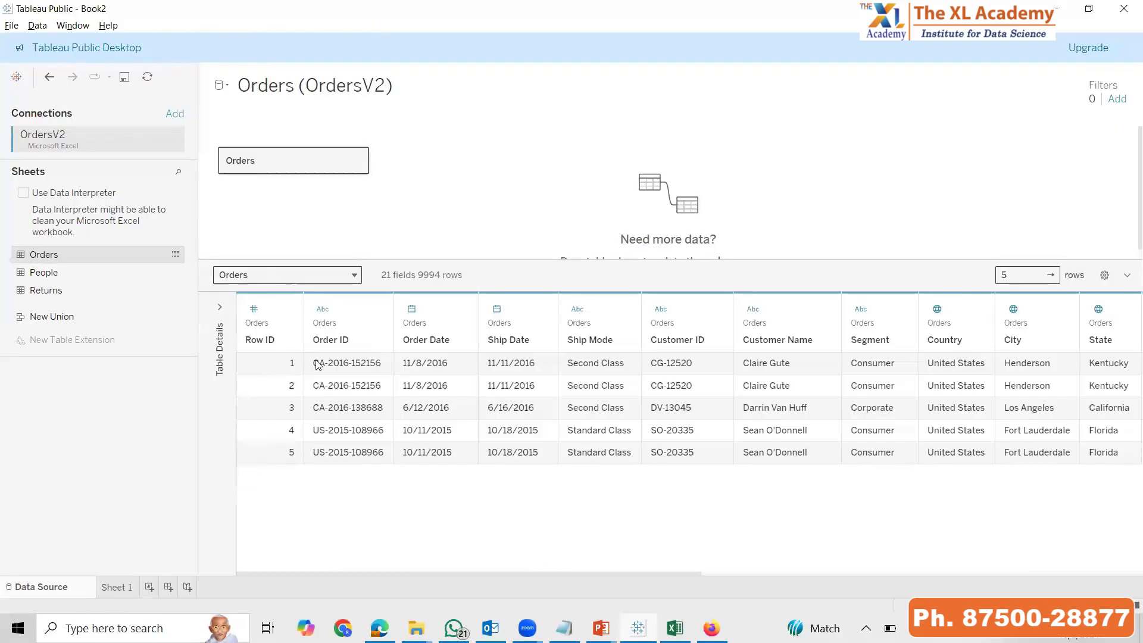
# Copy the Order ID column's values from the Orders table and paste them into a new Notepad document
pyautogui.click(347, 327)
pyautogui.click(375, 310)
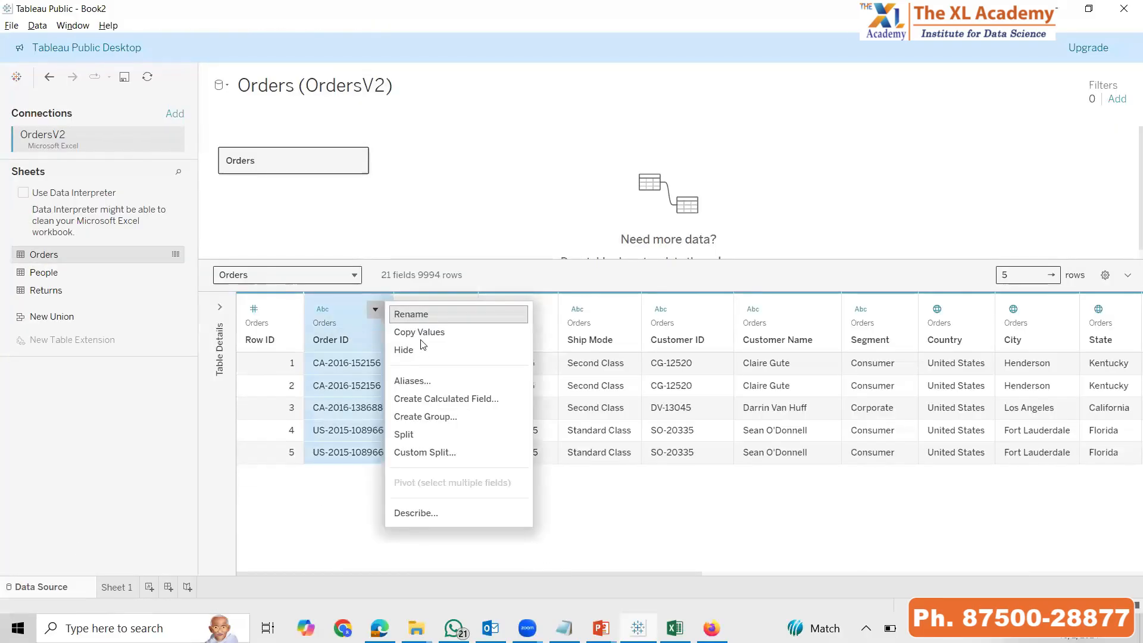
pyautogui.click(191, 629)
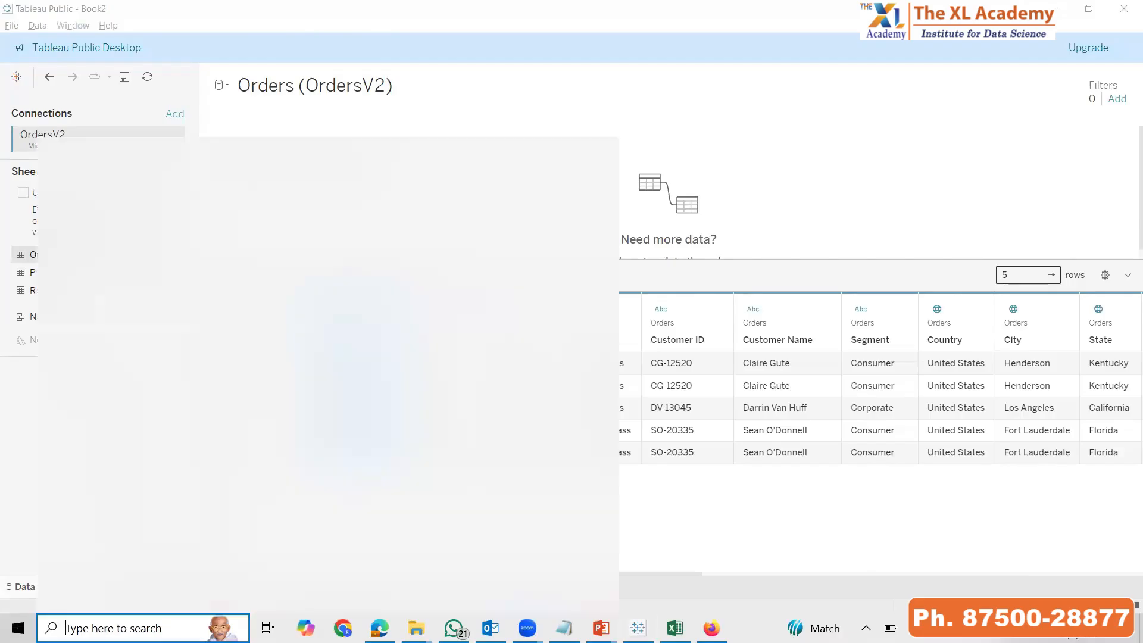
pyautogui.write('OT')
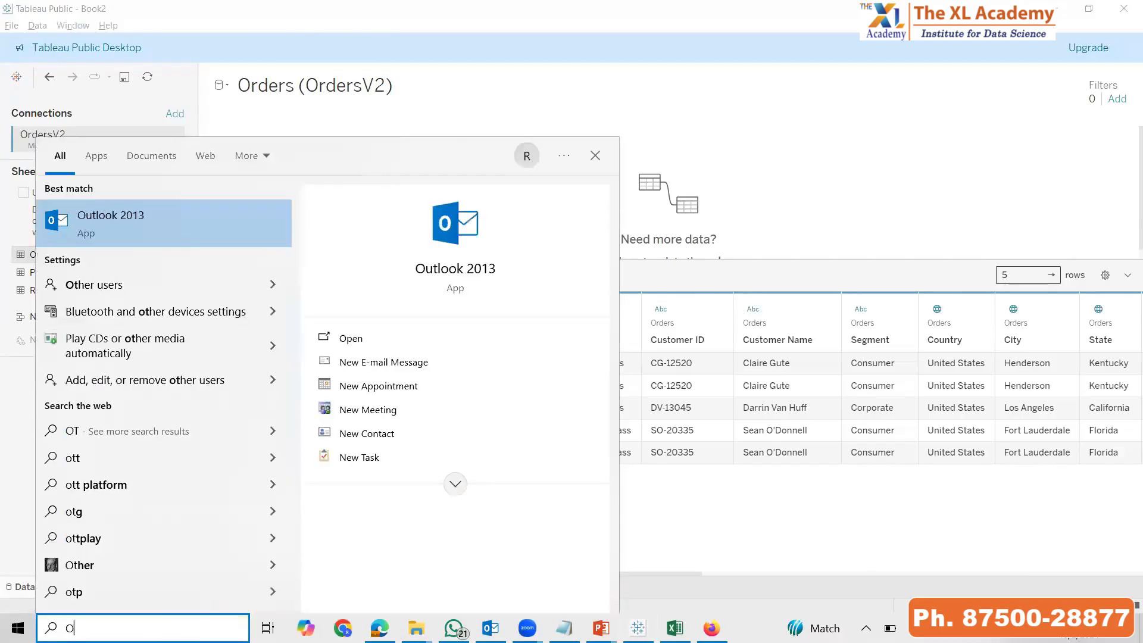
pyautogui.press('BackSpace')
pyautogui.press('BackSpace')
pyautogui.write('NOT')
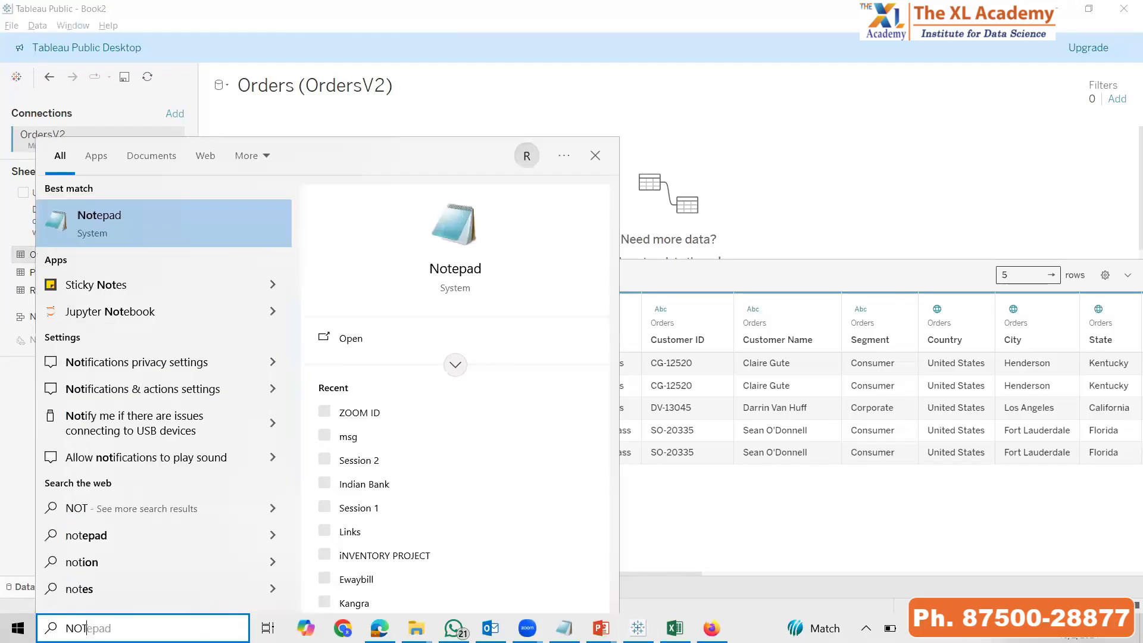
pyautogui.press('Return')
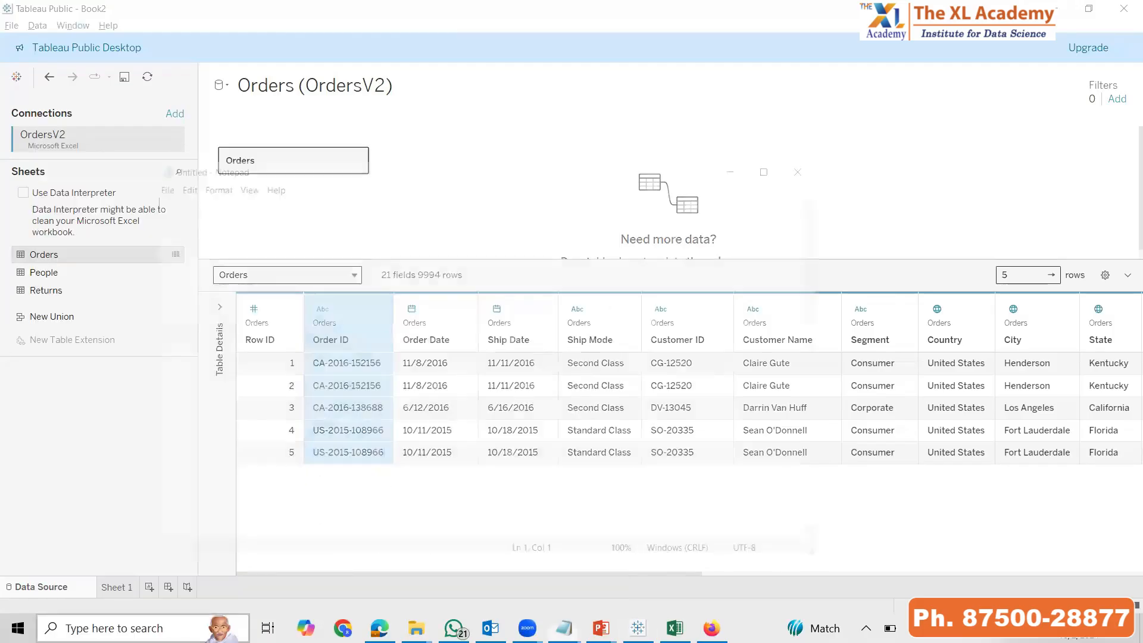
pyautogui.hotkey('ctrl', 'v')
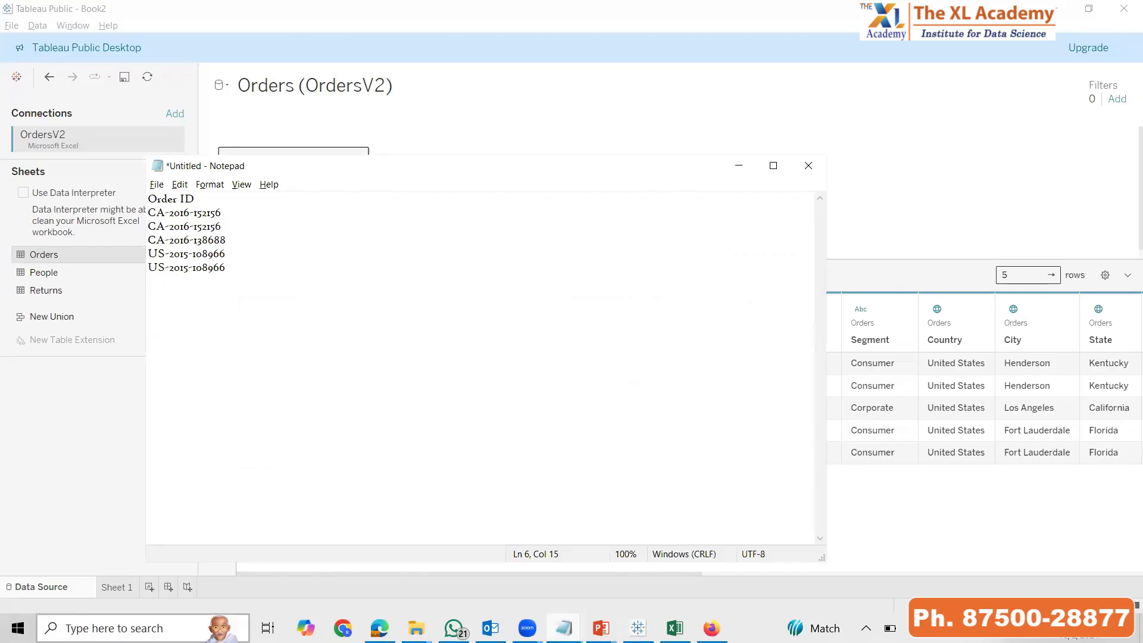
# Switch to the PowerPoint slide show, advance to the Assignment slide, and return to Tableau
pyautogui.hotkey('alt', 'Tab')
pyautogui.hotkey('alt', 'Tab')
pyautogui.press('Right')
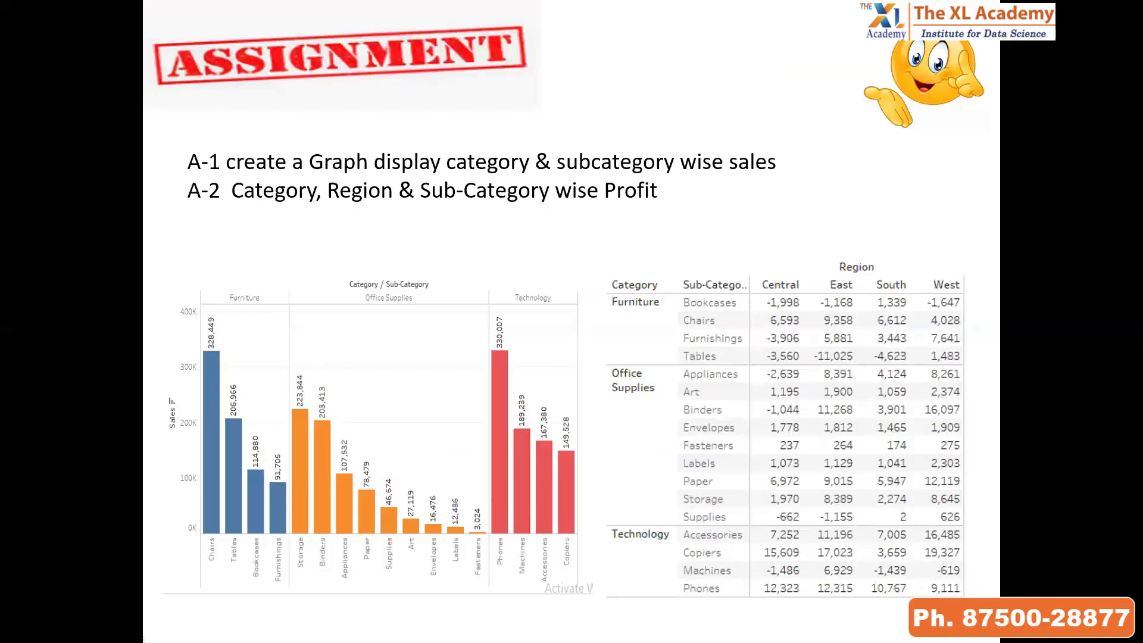
pyautogui.hotkey('alt', 'Tab')
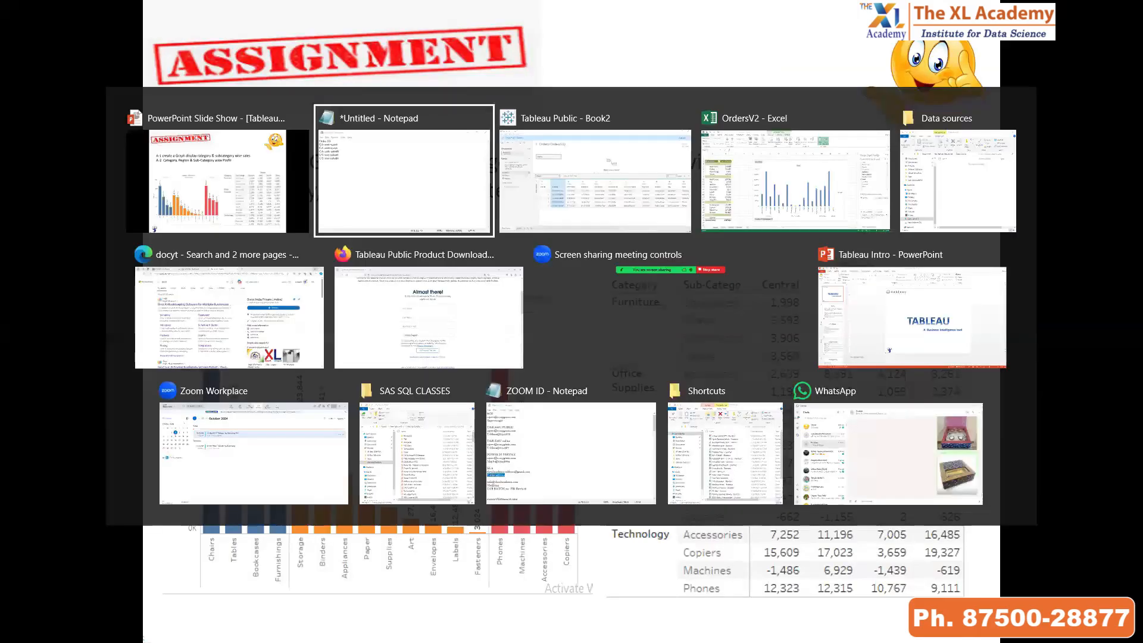
pyautogui.press('Tab')
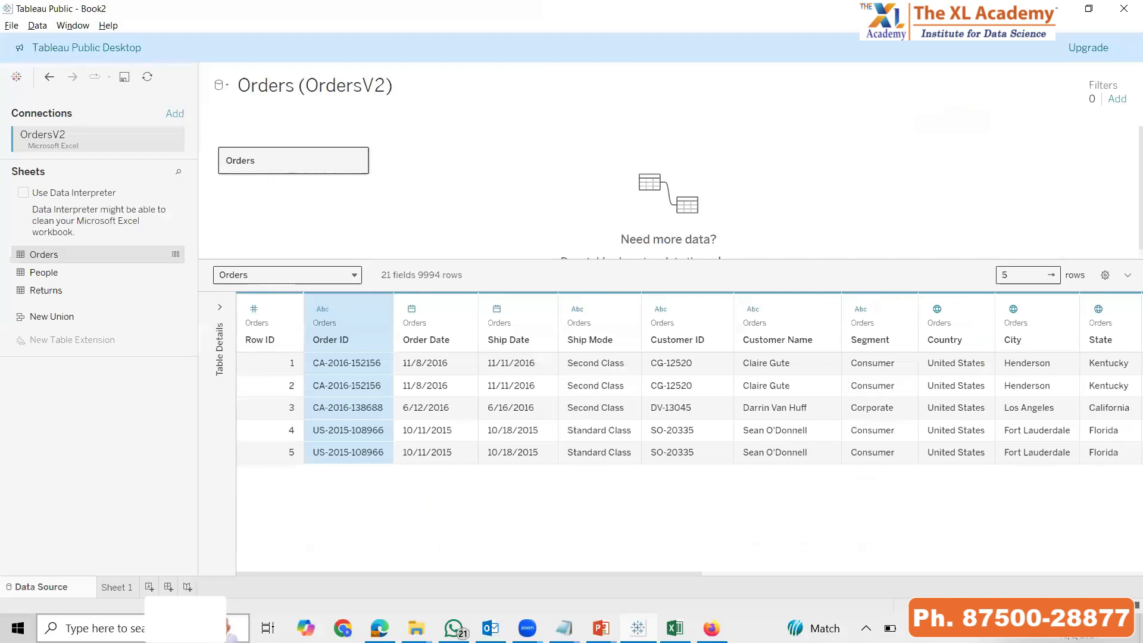
# View Sheet 1's Category and Sub-Category sales chart in presentation mode, then leave the full-screen view
pyautogui.click(116, 588)
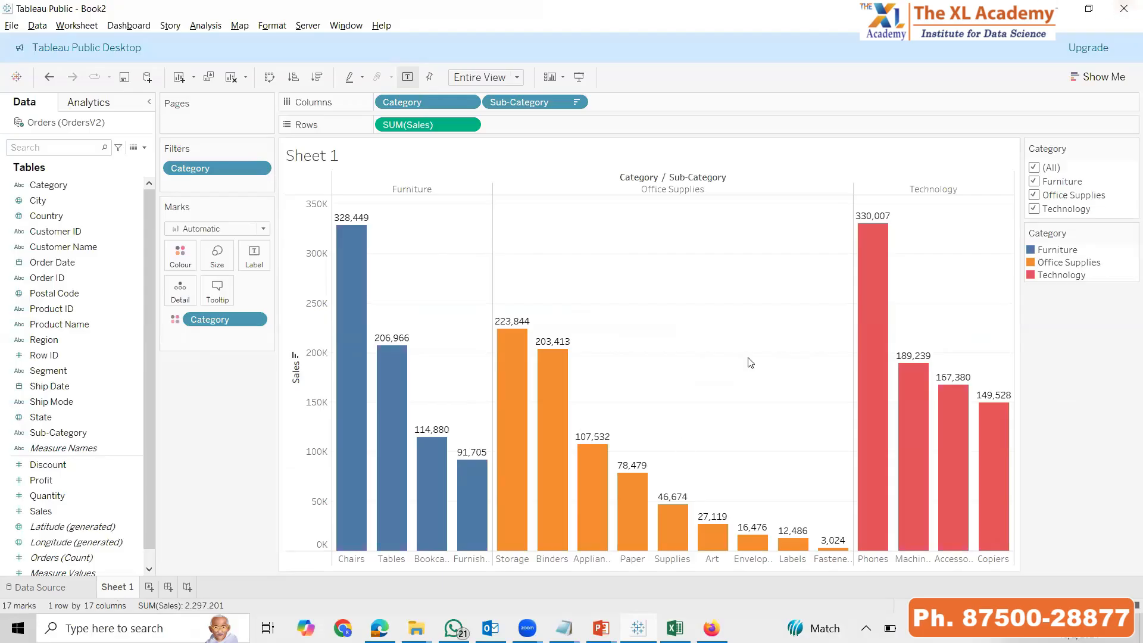
pyautogui.click(578, 77)
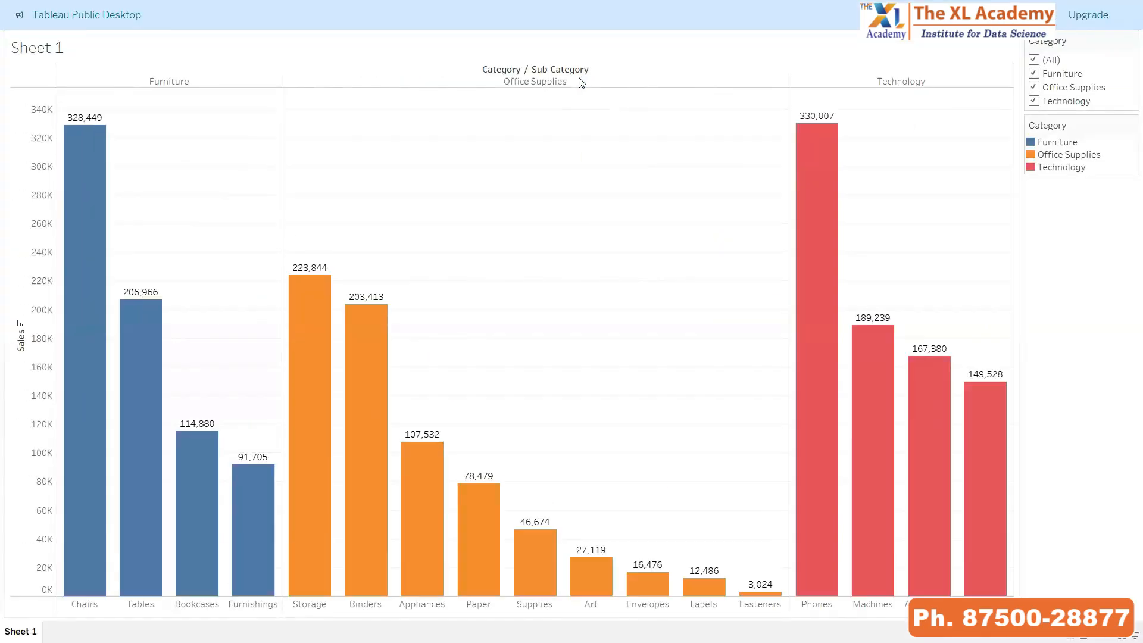
pyautogui.press('Escape')
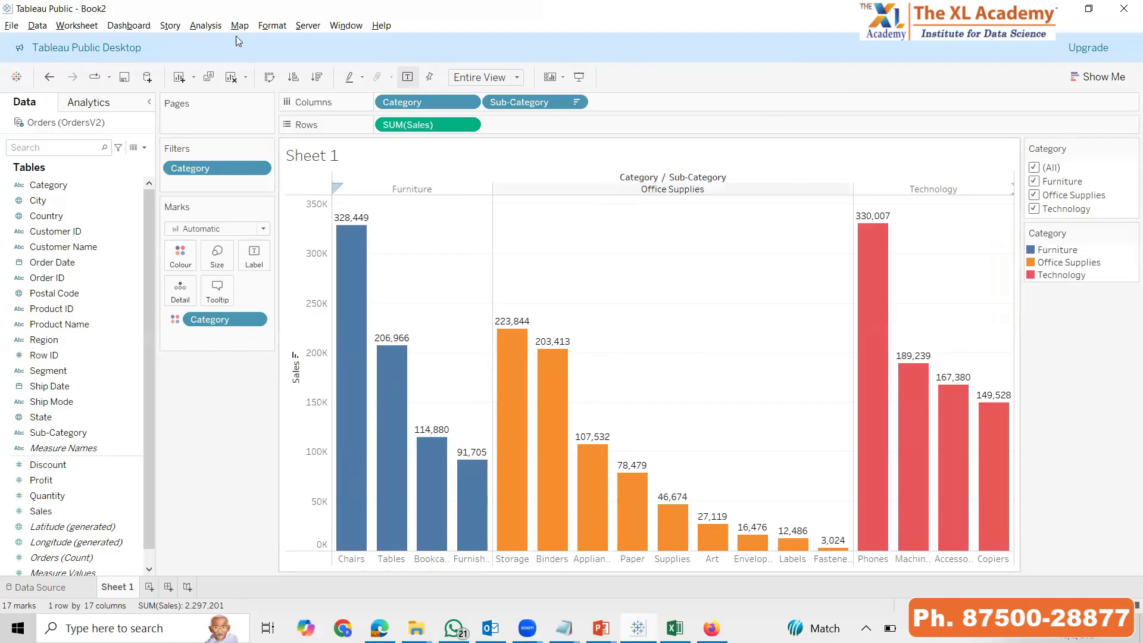
# Hide the Marks card, the Filters shelf and the Pages shelf on Sheet 1
pyautogui.click(562, 79)
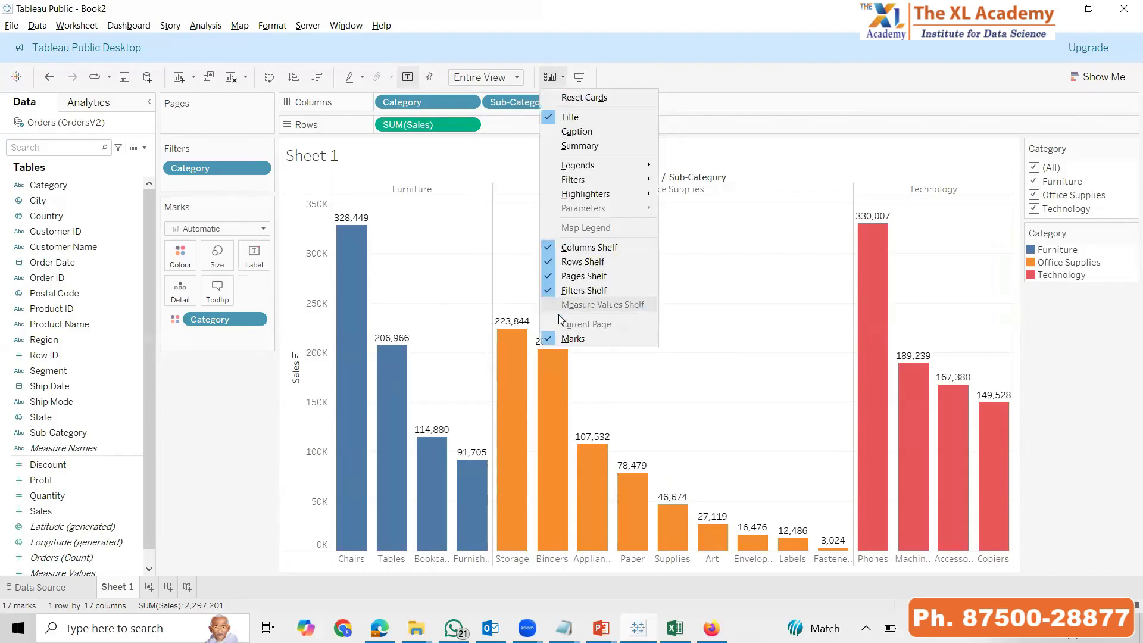
pyautogui.click(573, 344)
pyautogui.click(563, 77)
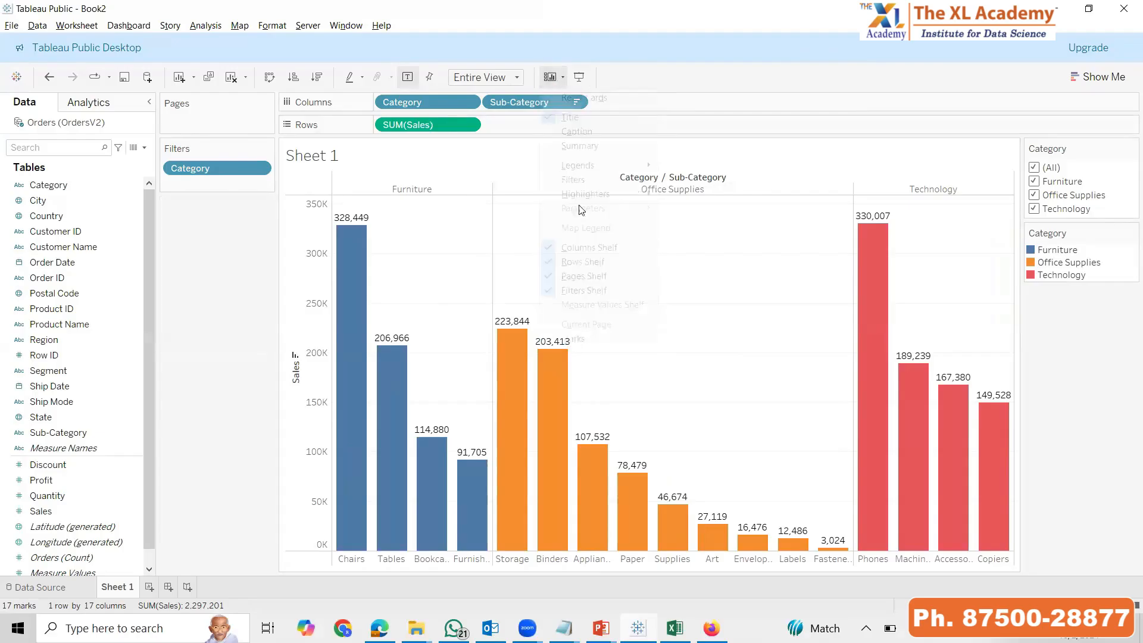
pyautogui.click(566, 291)
pyautogui.click(564, 78)
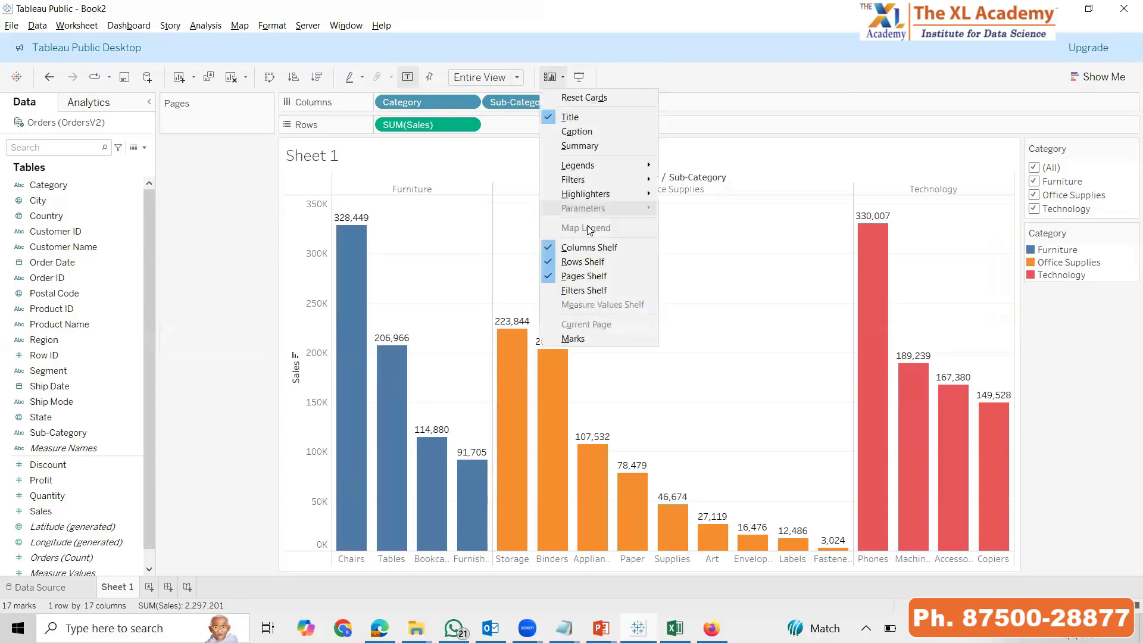
pyautogui.click(582, 277)
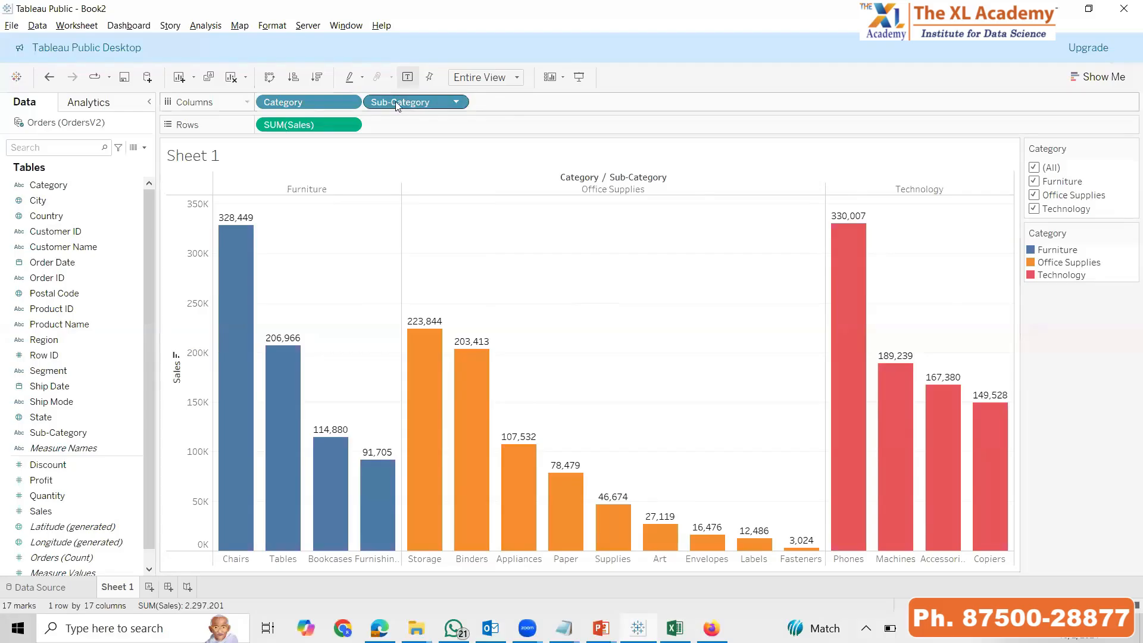
# Show the Pages shelf, the Filters shelf and the Marks card again on Sheet 1
pyautogui.click(563, 77)
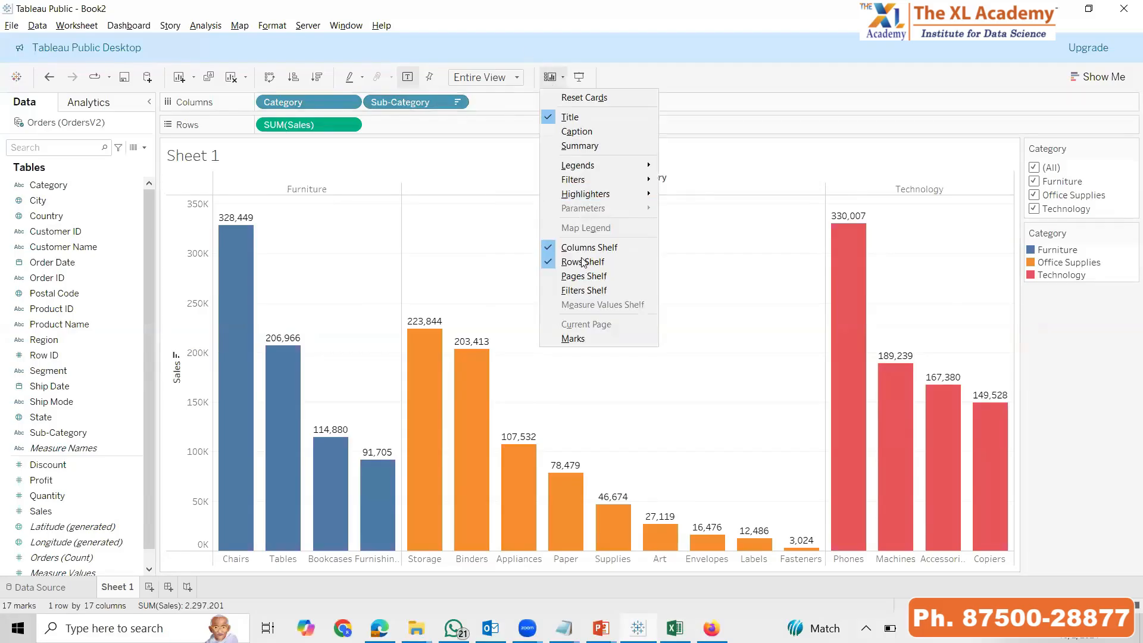
pyautogui.click(581, 275)
pyautogui.click(563, 76)
pyautogui.click(584, 290)
pyautogui.click(563, 77)
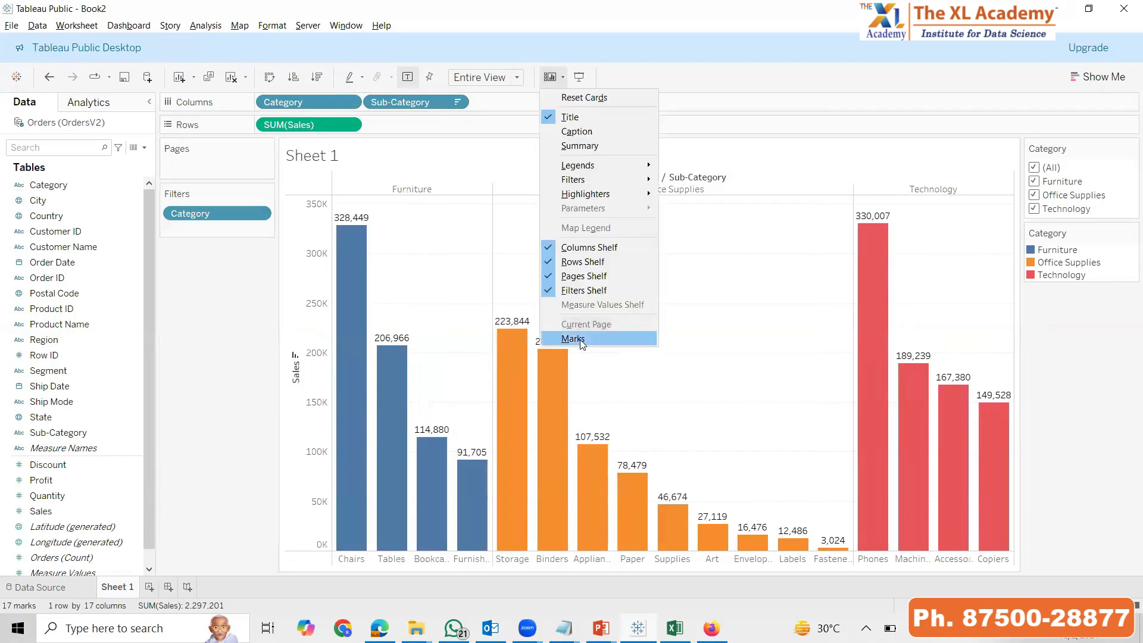
pyautogui.click(581, 339)
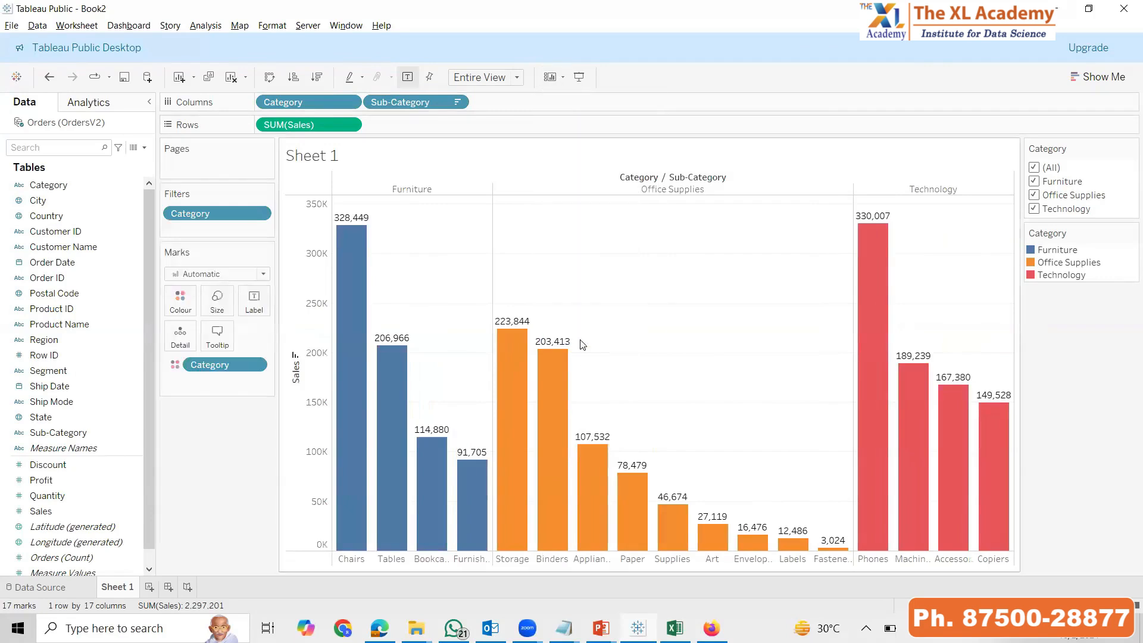
# Fit the chart to Standard, filter out Office Supplies and Furniture in presentation mode, and restore all categories
pyautogui.click(516, 77)
pyautogui.click(473, 90)
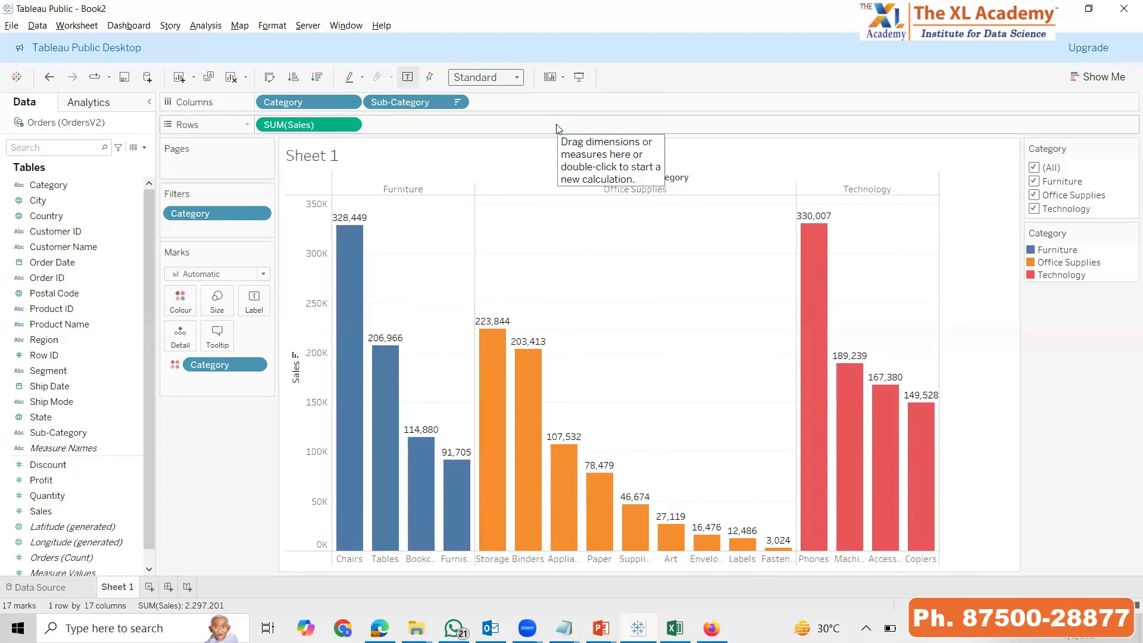
pyautogui.press('F7')
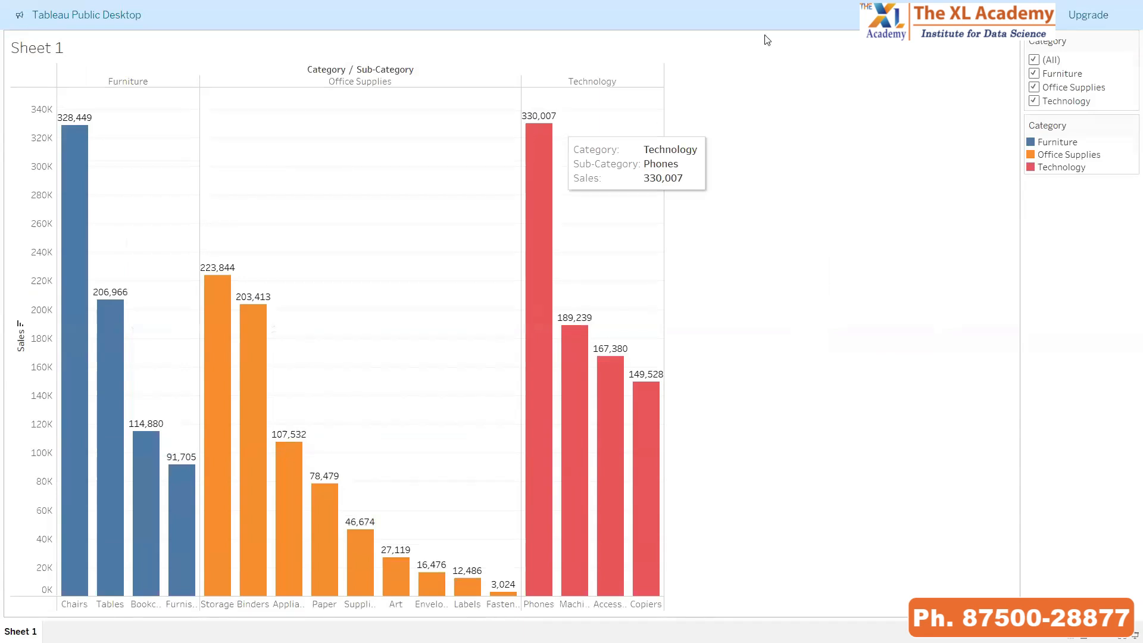
pyautogui.click(1034, 88)
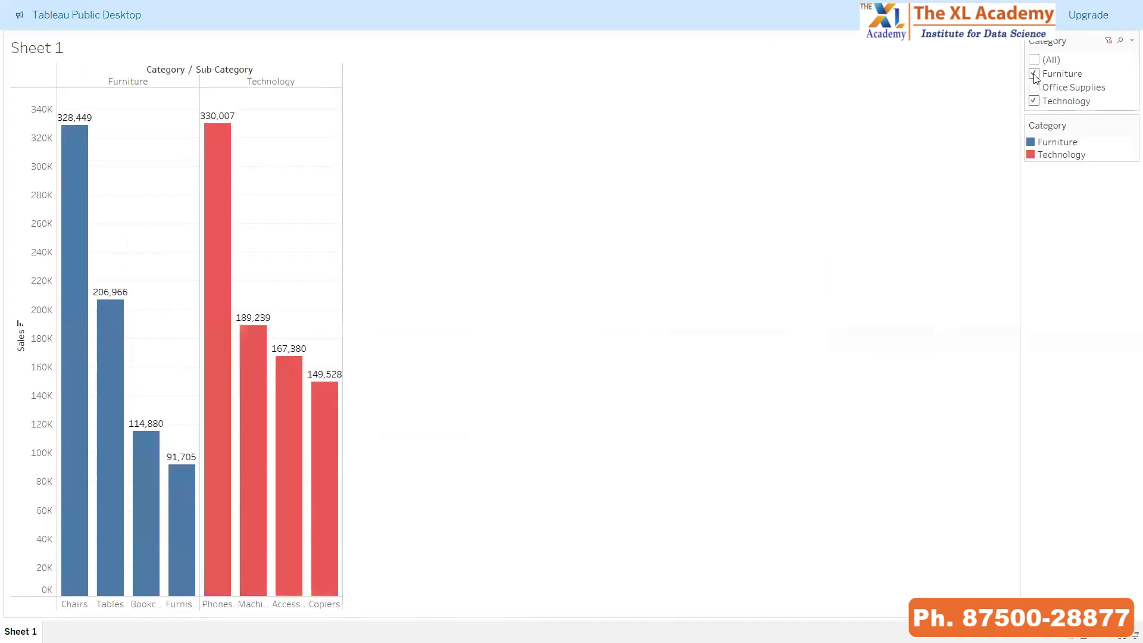
pyautogui.click(1035, 74)
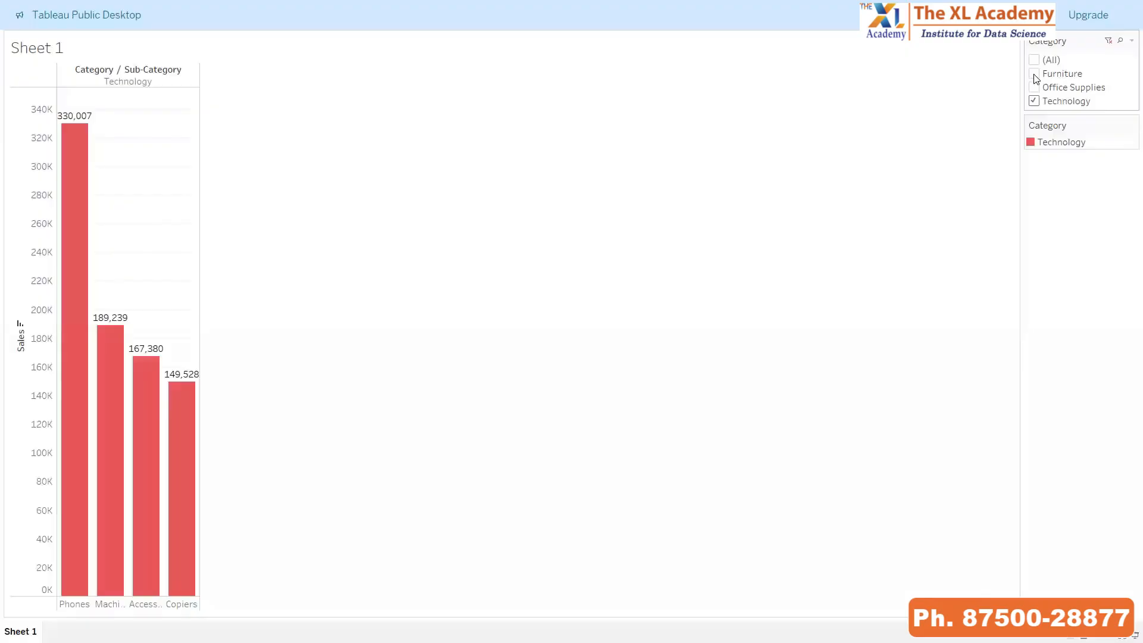
pyautogui.click(1034, 59)
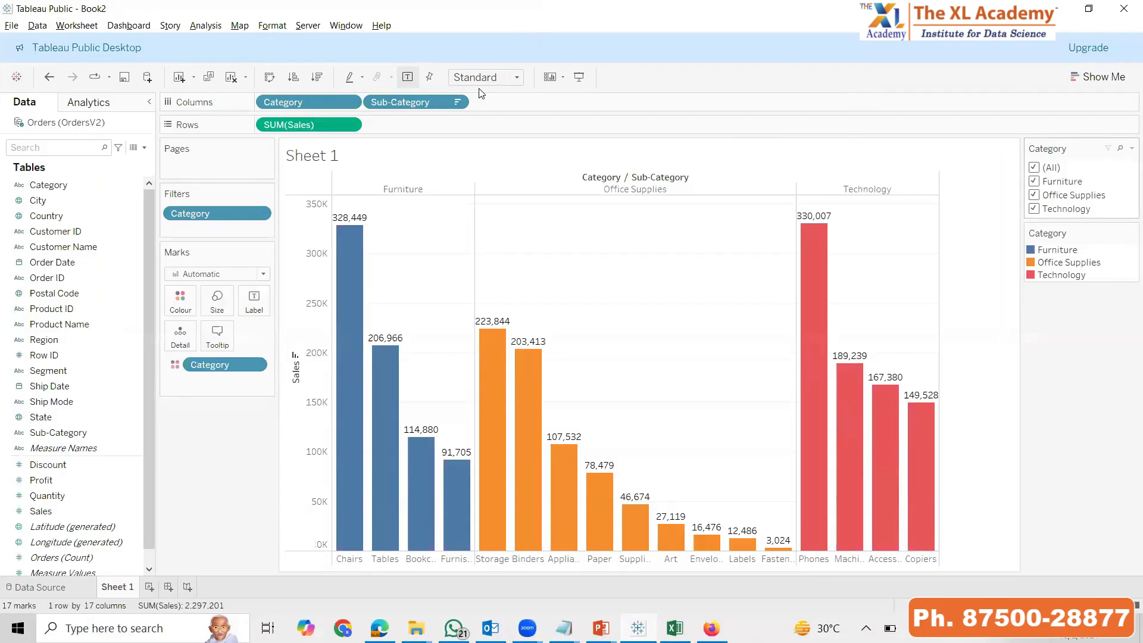
# Fit the chart to Entire View and try the Furniture and Office Supplies filters in presentation mode, finishing with all categories shown
pyautogui.click(482, 130)
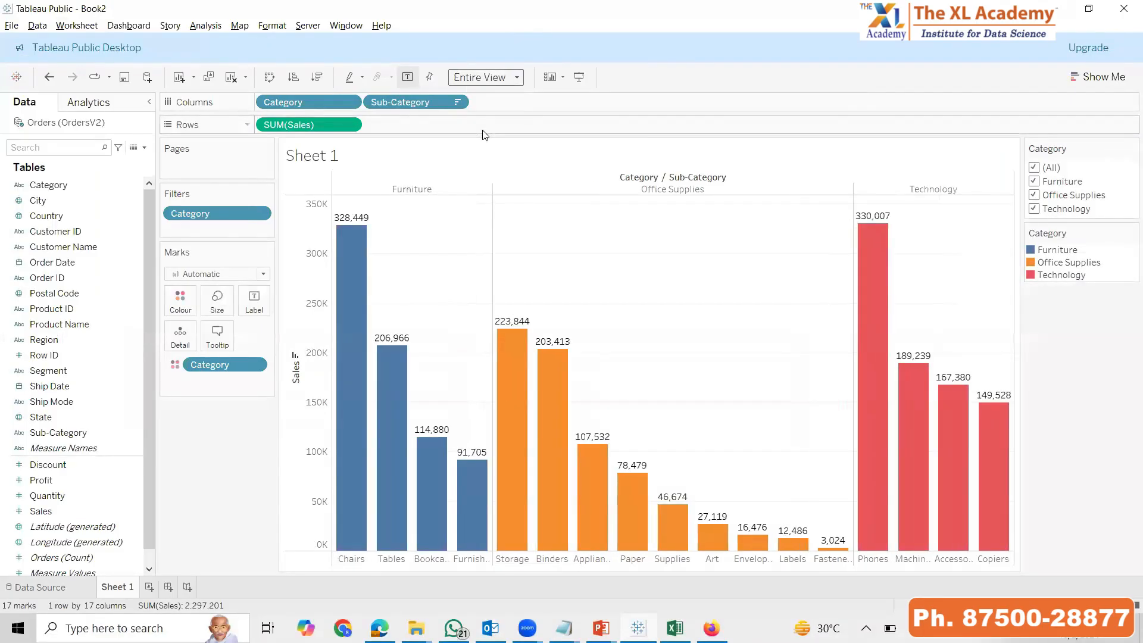
pyautogui.press('F7')
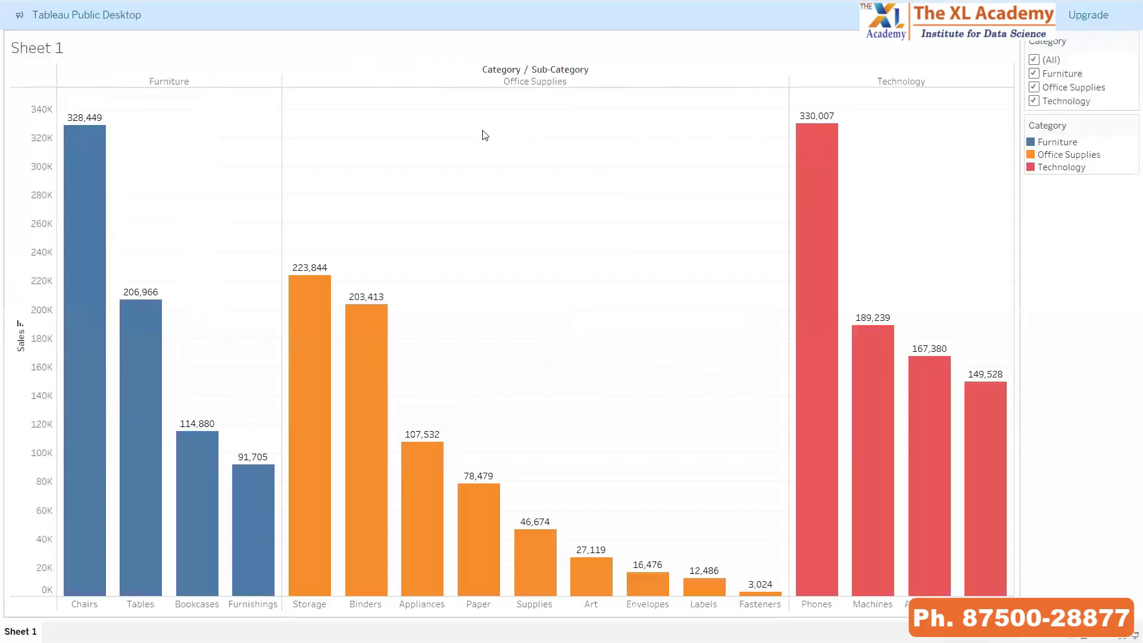
pyautogui.click(1034, 73)
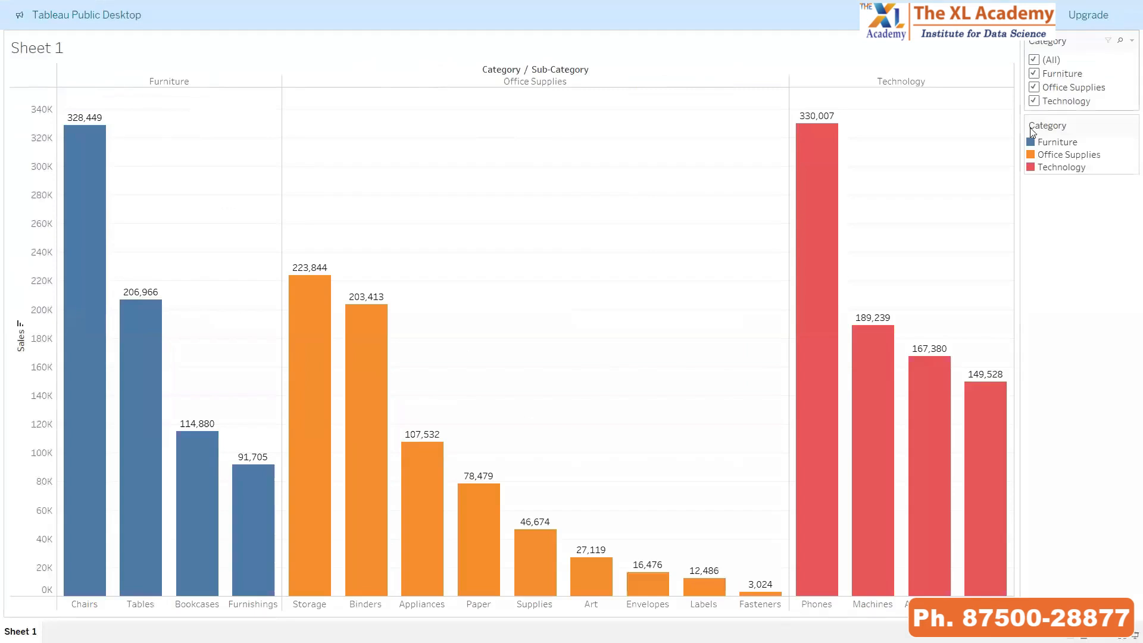
pyautogui.click(1034, 87)
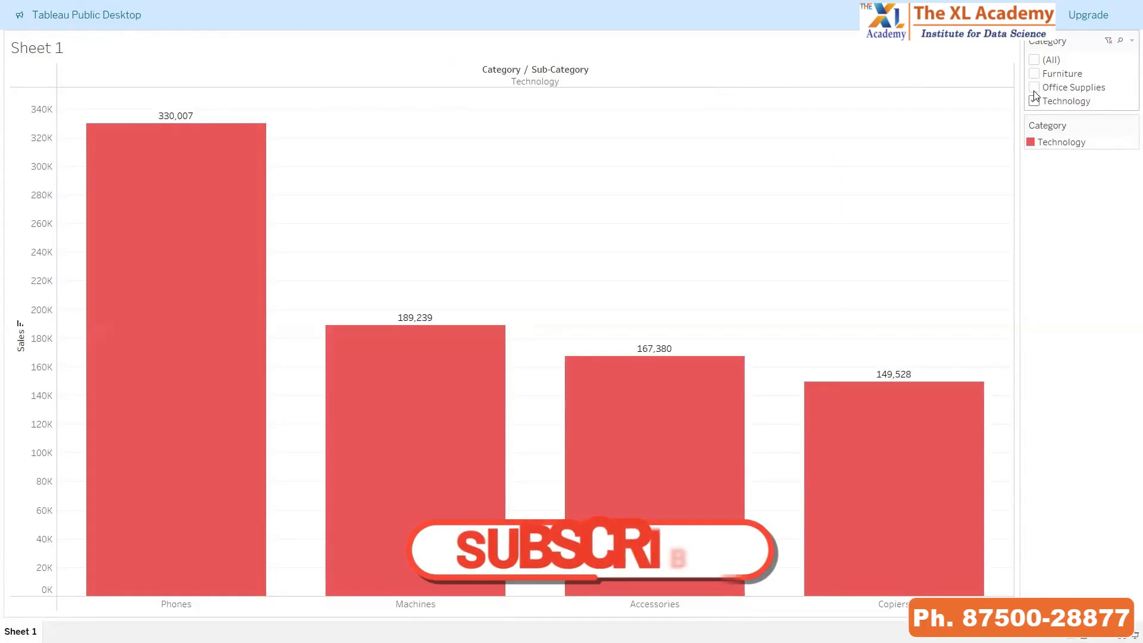
pyautogui.click(1034, 61)
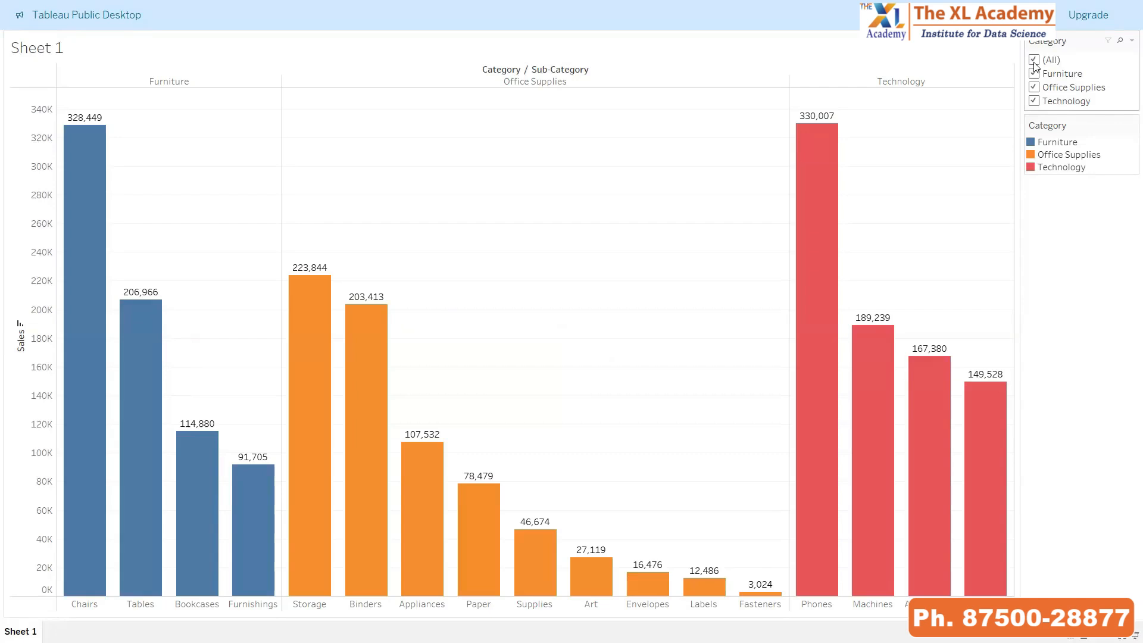
pyautogui.press('Escape')
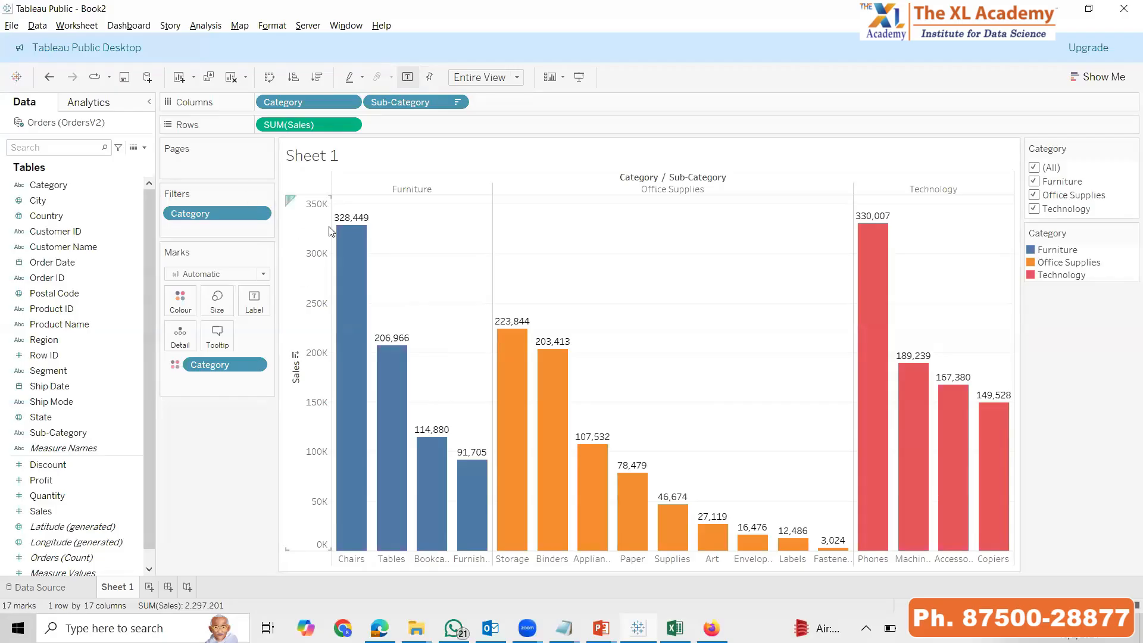
# Fix the chart's axes with only Office Supplies shown, and release them after restoring all categories
pyautogui.moveTo(755, 541)
pyautogui.click(1035, 209)
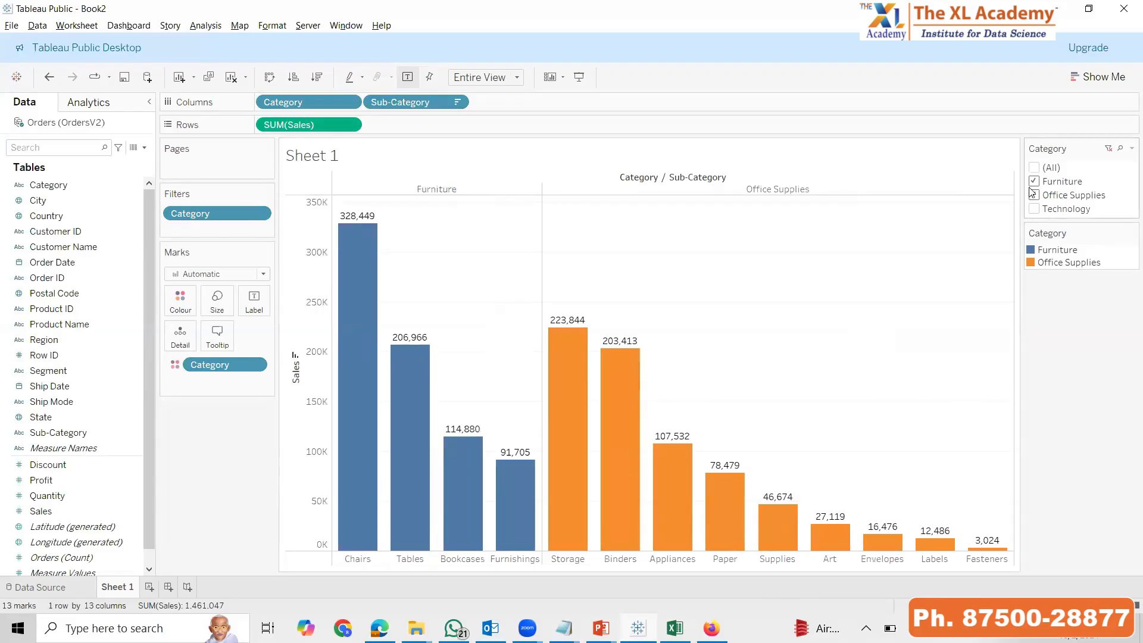
pyautogui.click(1037, 183)
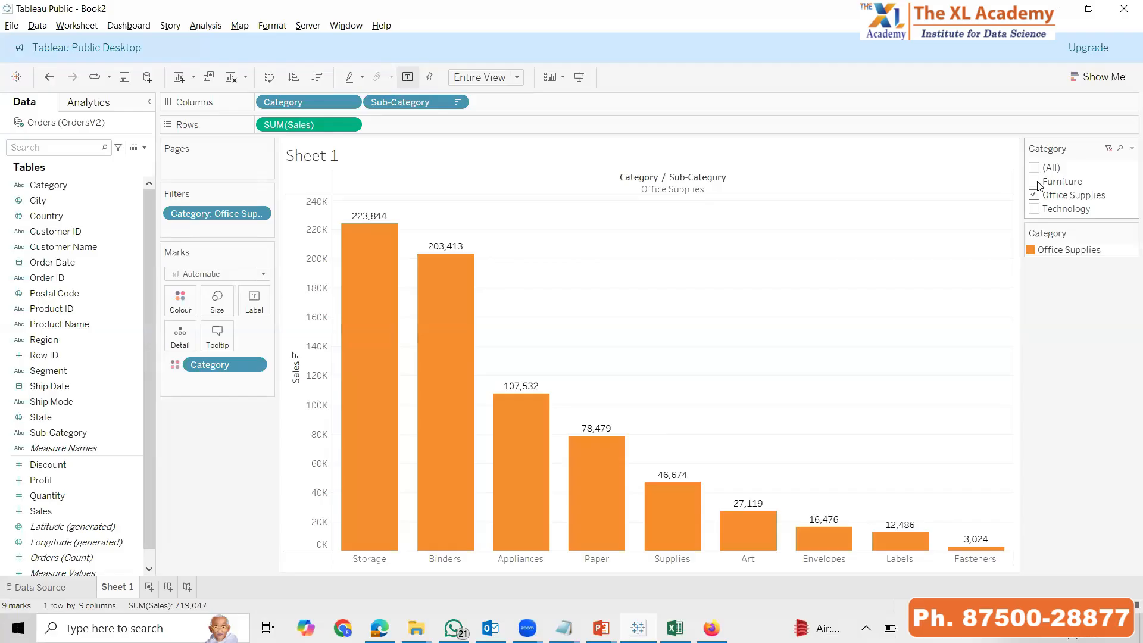
pyautogui.click(430, 78)
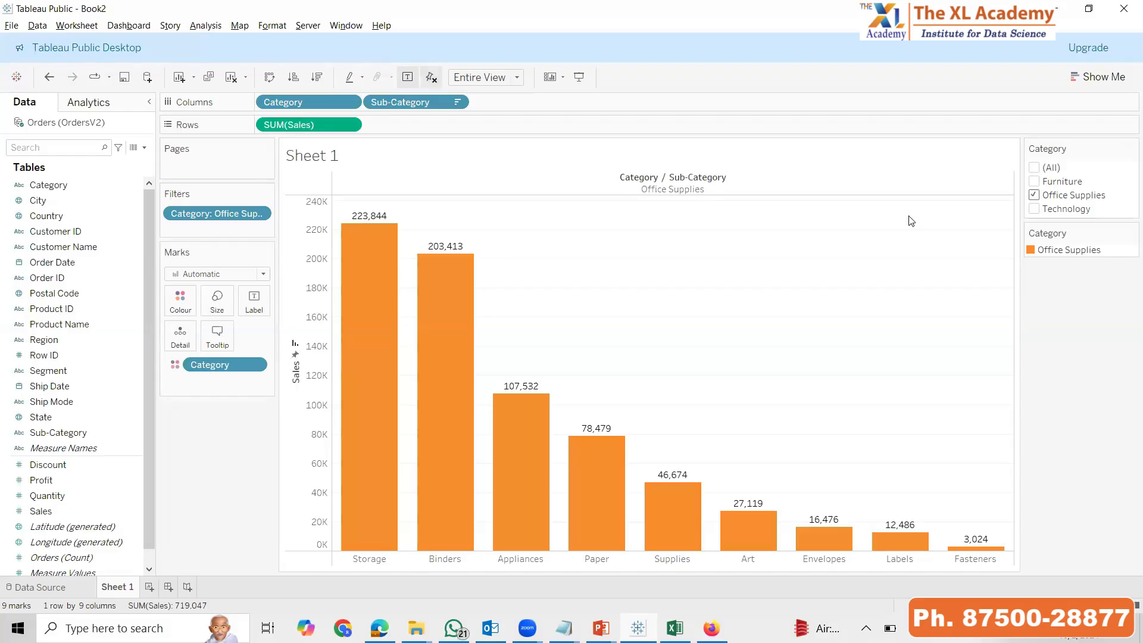
pyautogui.click(1034, 168)
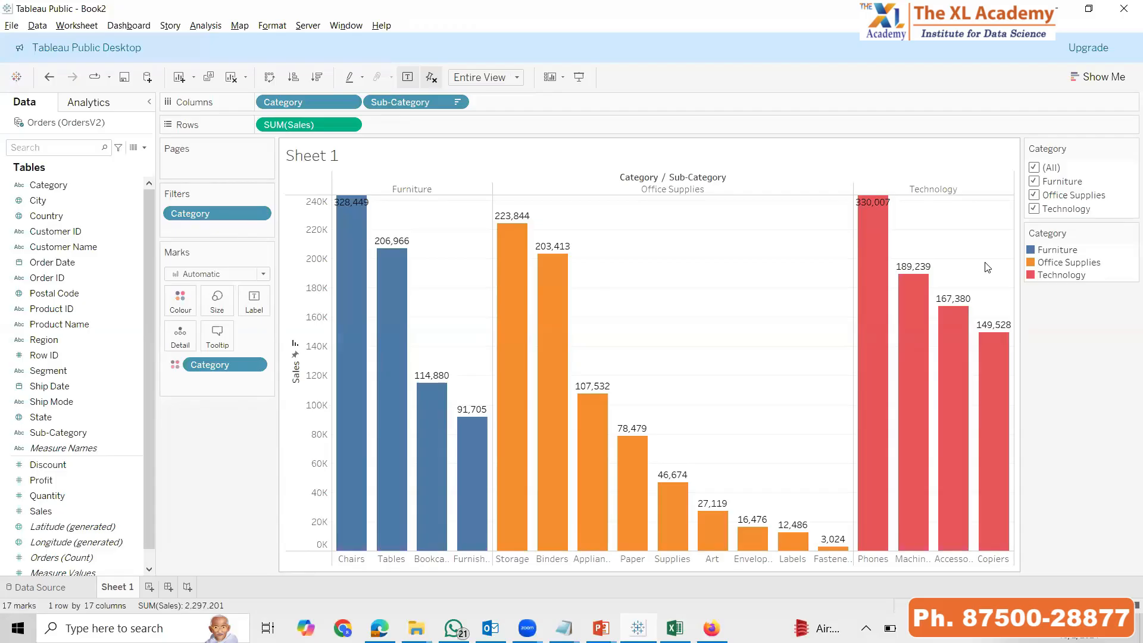
pyautogui.click(430, 78)
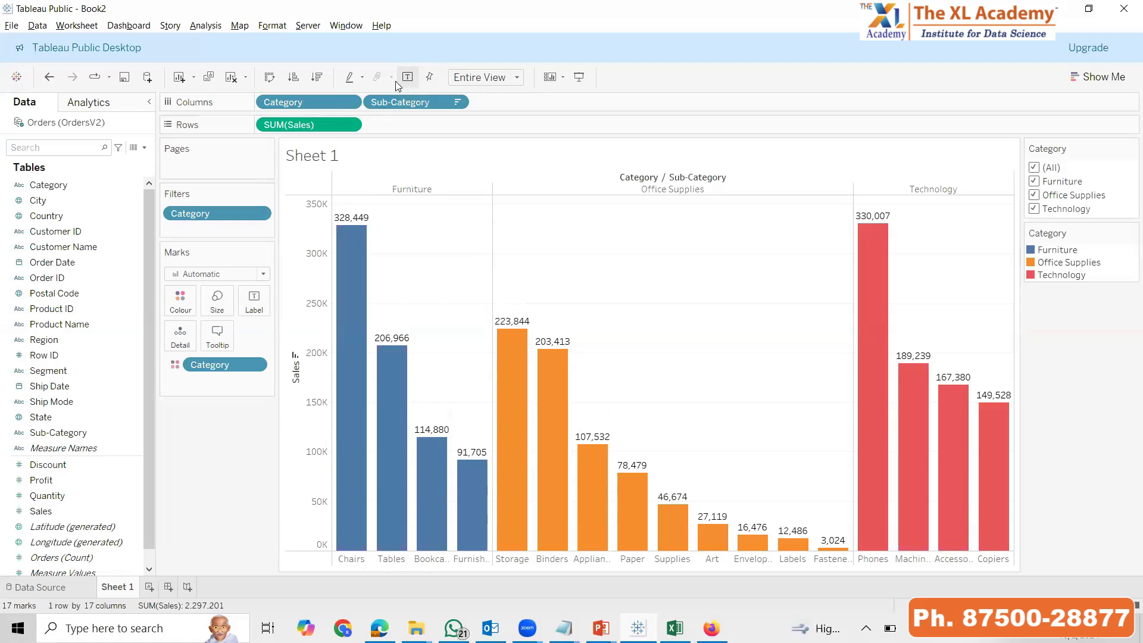
# Toggle the chart's mark labels off and on repeatedly, leaving them on
pyautogui.click(407, 78)
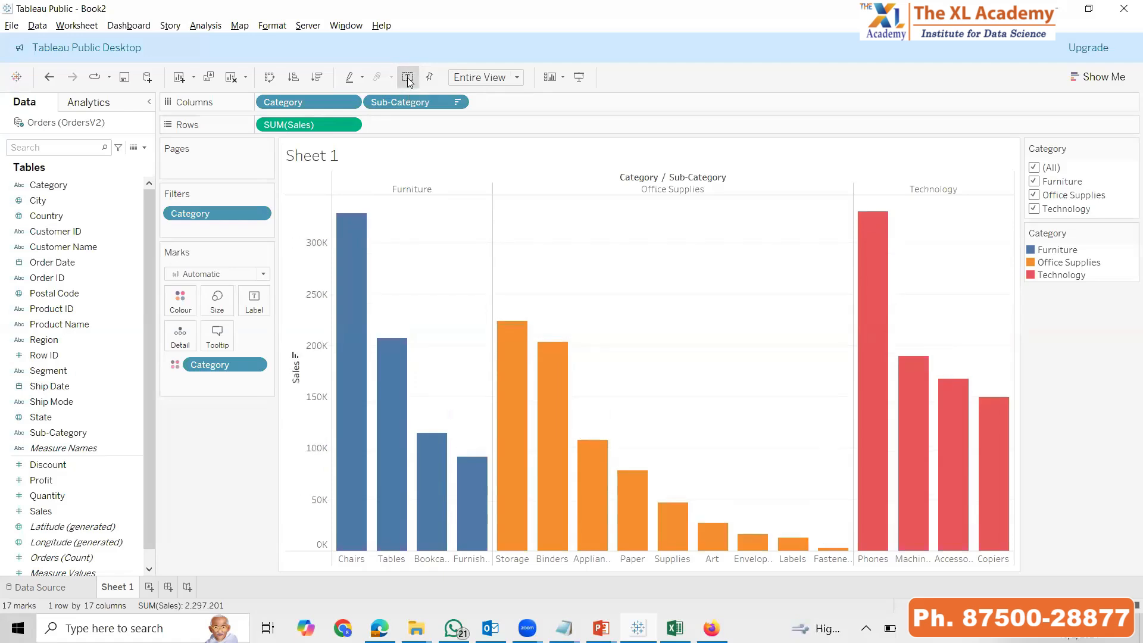
pyautogui.click(409, 79)
pyautogui.click(409, 79)
pyautogui.click(408, 79)
pyautogui.click(408, 79)
pyautogui.click(409, 79)
pyautogui.click(408, 81)
pyautogui.click(408, 80)
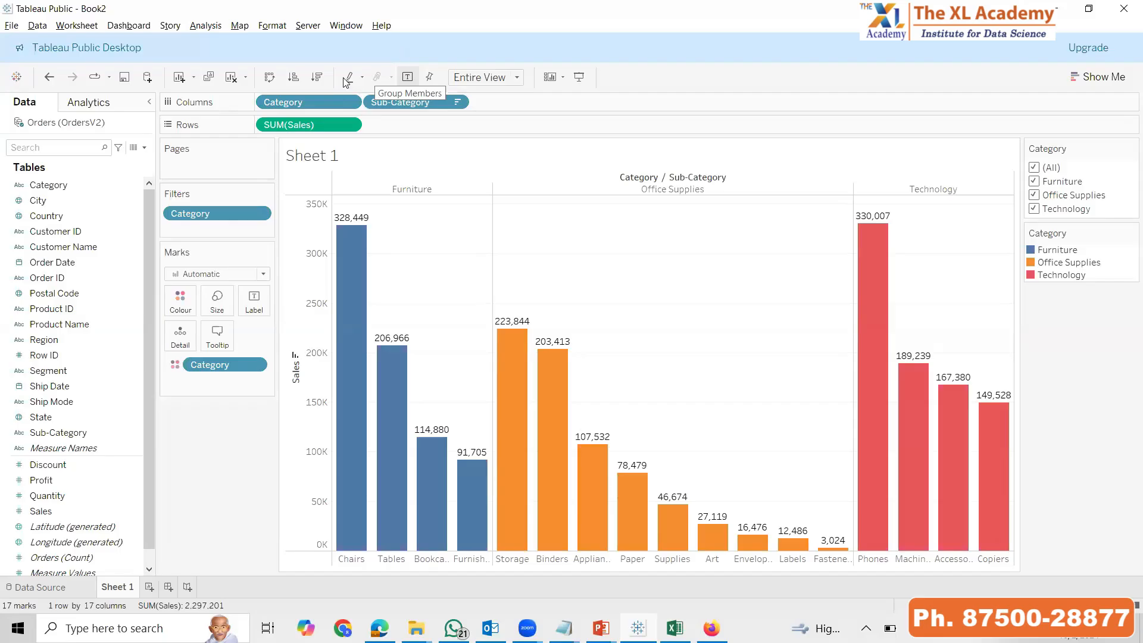
# Alternate the Sub-Category sort by Sales between ascending and descending, ending with descending
pyautogui.click(314, 81)
pyautogui.click(295, 81)
pyautogui.click(317, 81)
pyautogui.click(296, 82)
pyautogui.click(316, 81)
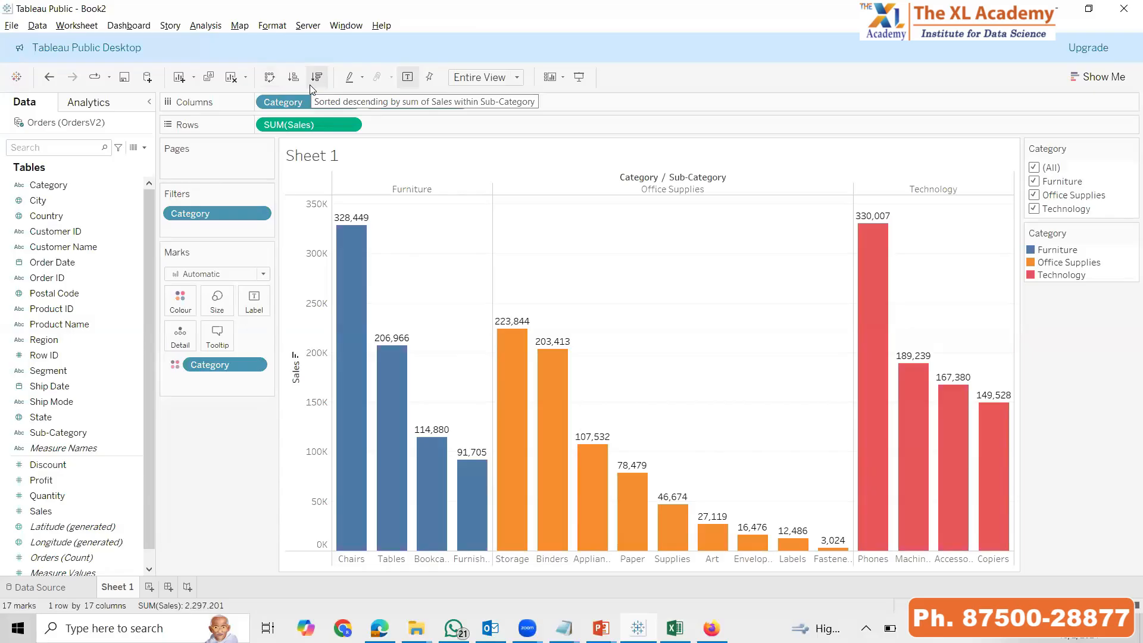
# Swap the chart's rows and columns back and forth, ending with Category and Sub-Category on columns
pyautogui.click(270, 77)
pyautogui.click(270, 77)
pyautogui.click(271, 77)
pyautogui.click(271, 77)
pyautogui.click(270, 77)
pyautogui.click(270, 77)
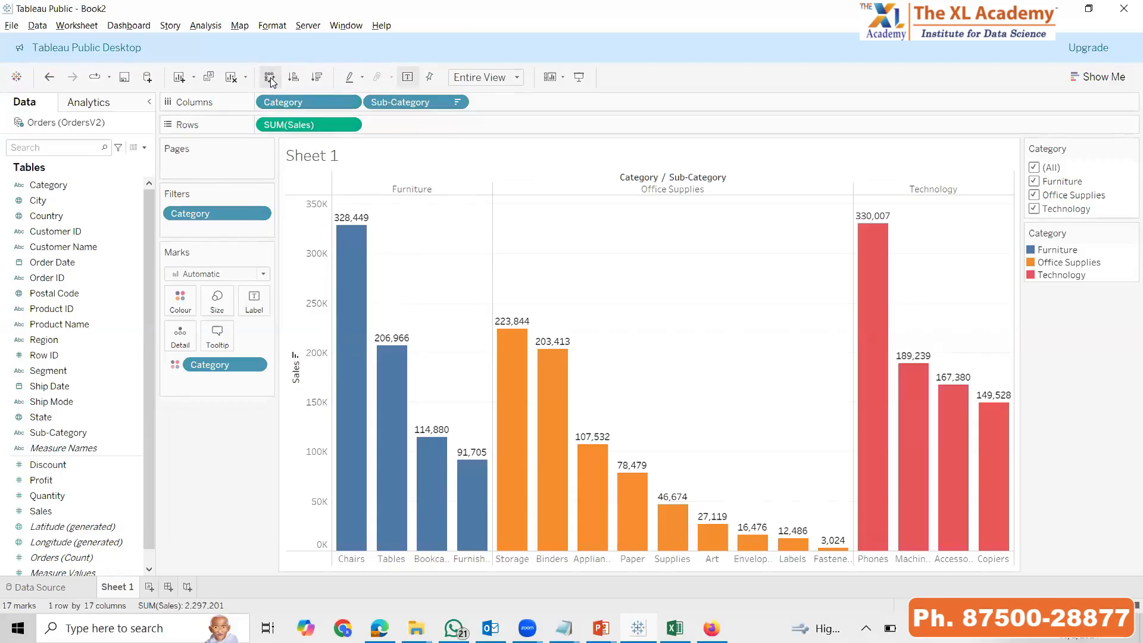
pyautogui.click(270, 77)
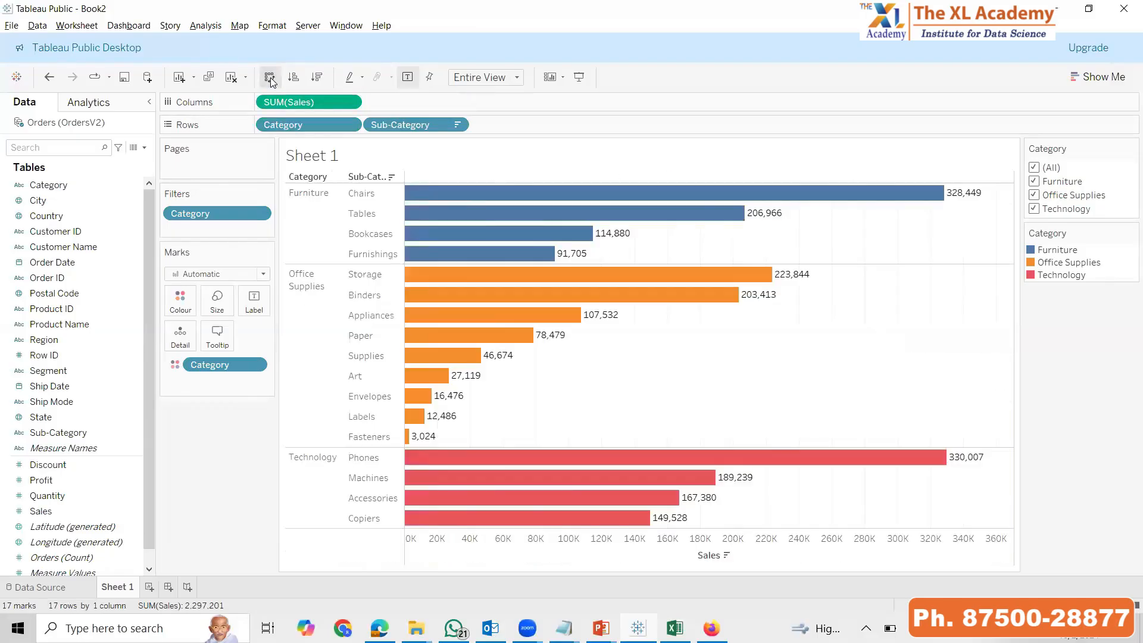
pyautogui.click(270, 77)
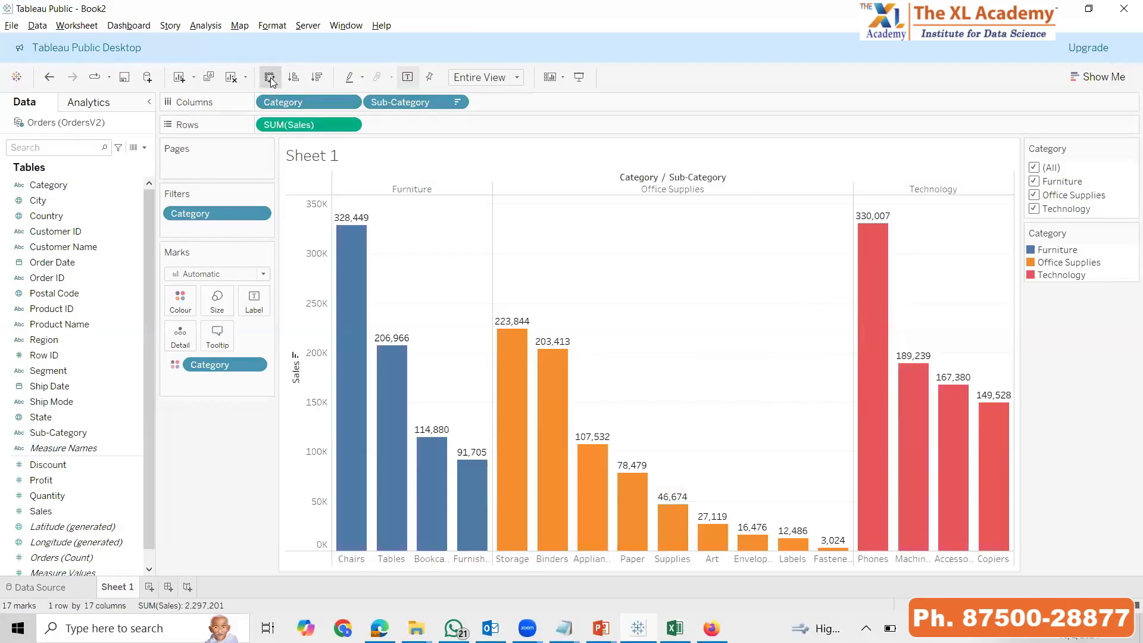
pyautogui.click(270, 78)
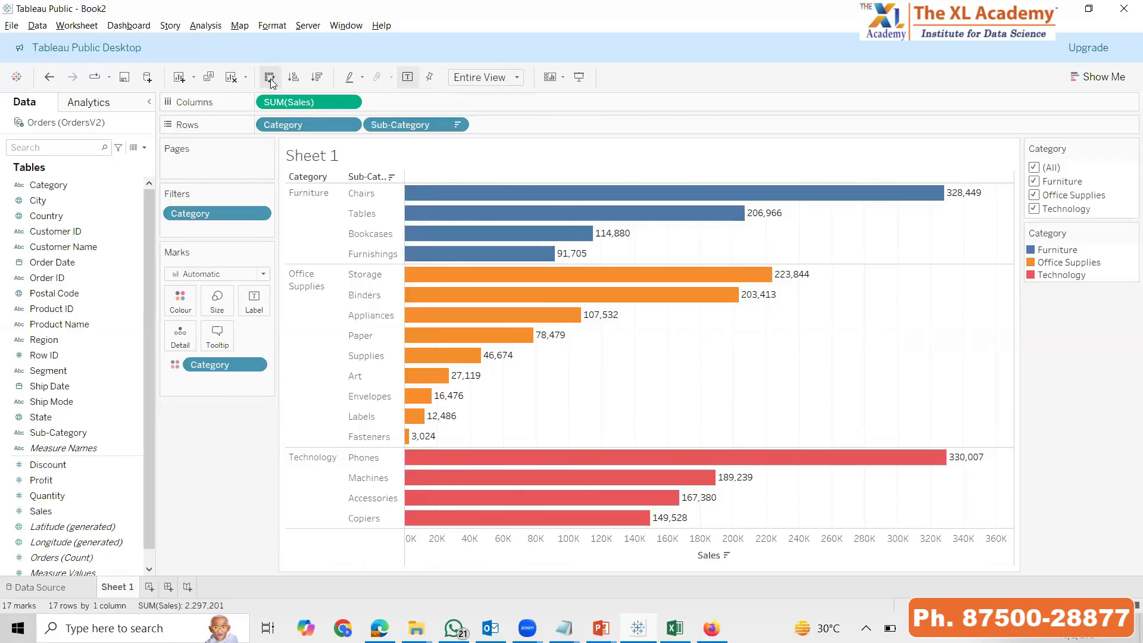
pyautogui.click(270, 77)
pyautogui.click(270, 77)
pyautogui.click(271, 78)
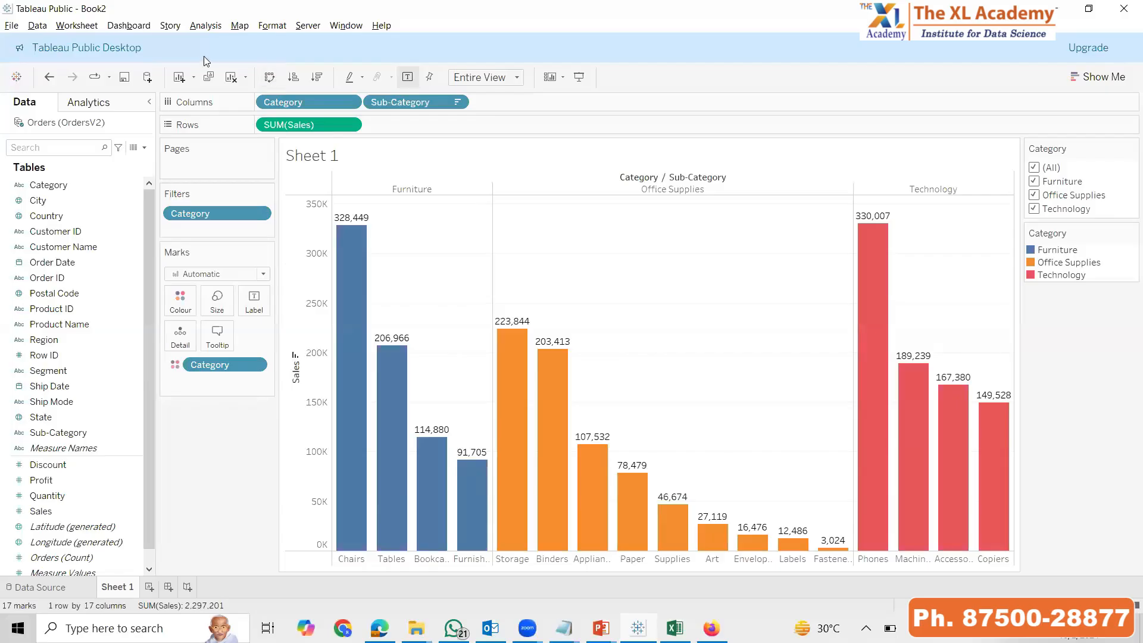
# Clear Sheet 1, then undo and redo the clearing, finishing with the chart restored
pyautogui.click(230, 81)
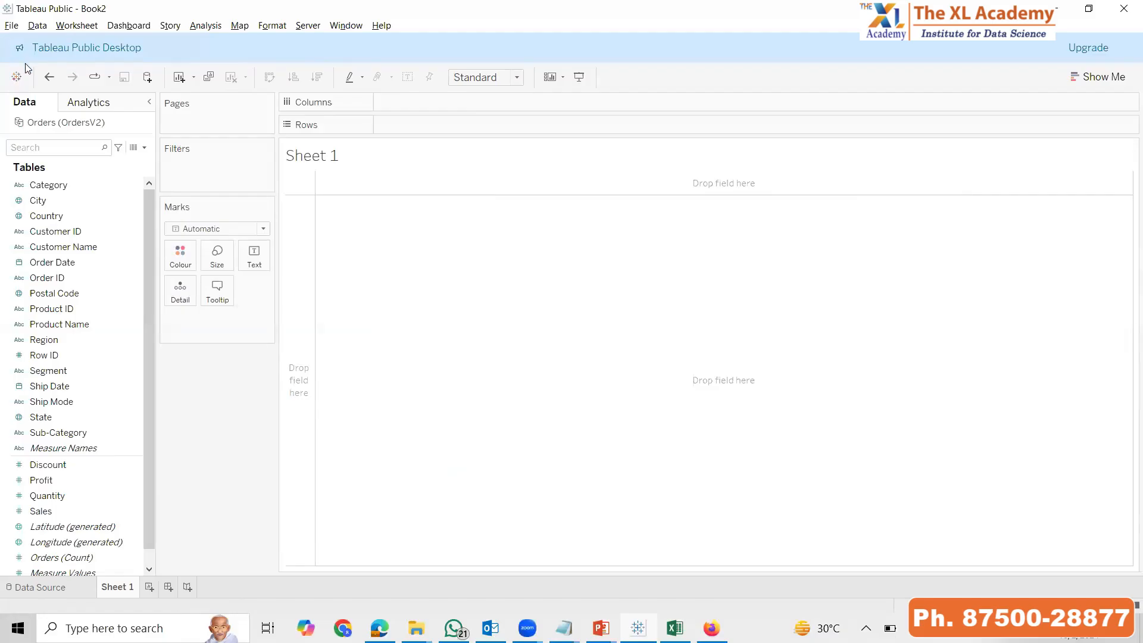
pyautogui.click(47, 79)
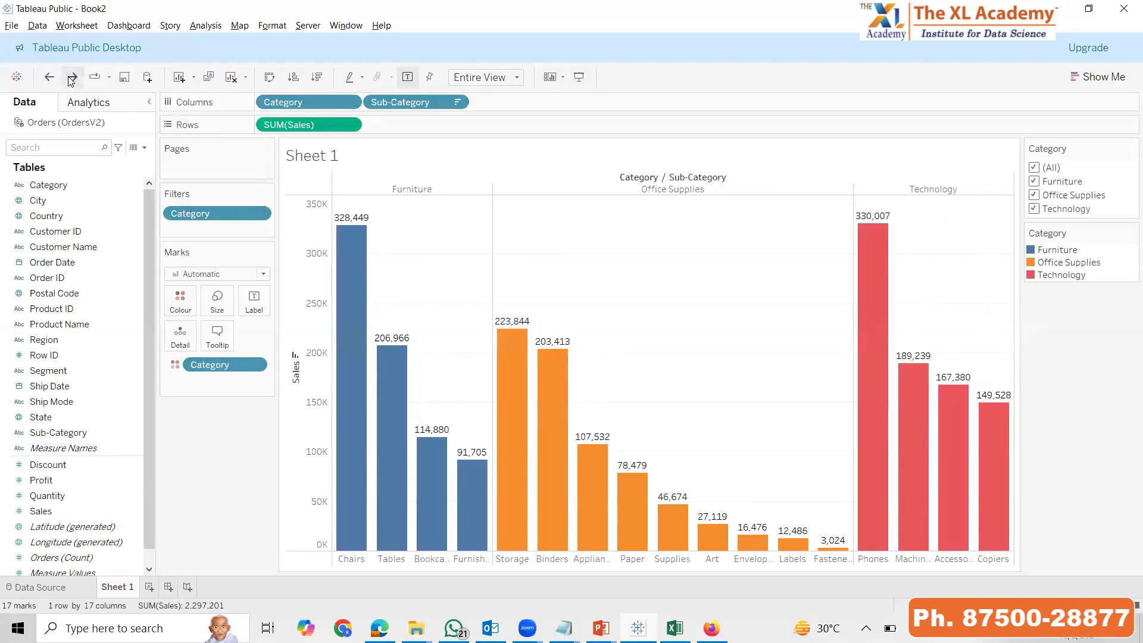
pyautogui.click(72, 78)
pyautogui.click(49, 77)
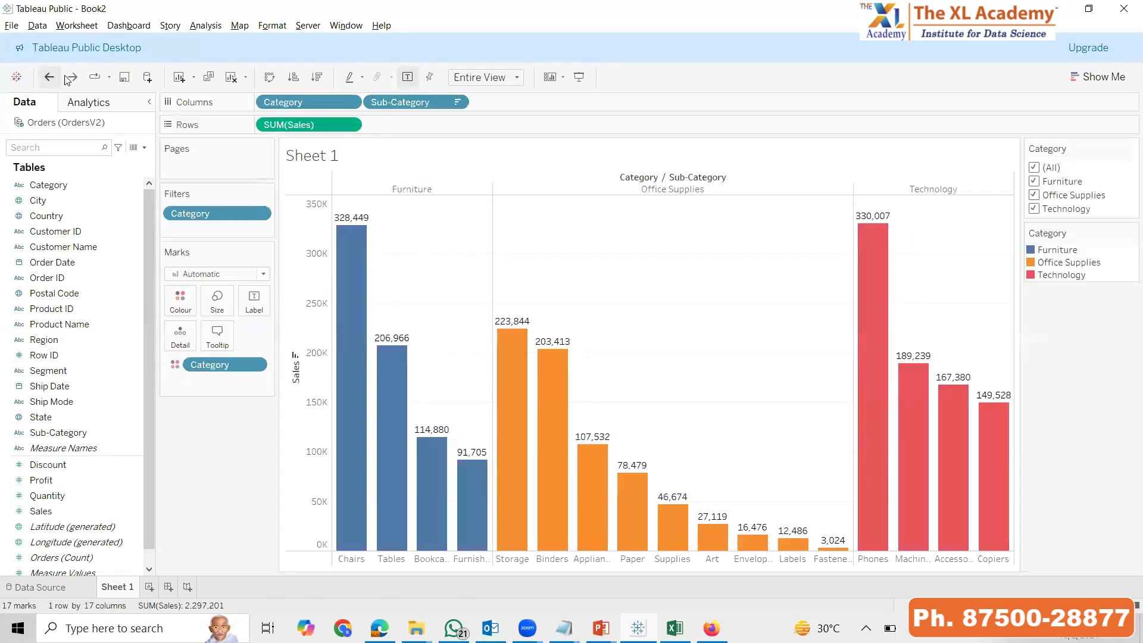
pyautogui.click(71, 77)
pyautogui.click(49, 78)
# Duplicate Sheet 1 and replace Sales with Profit on the copy's rows
pyautogui.click(210, 77)
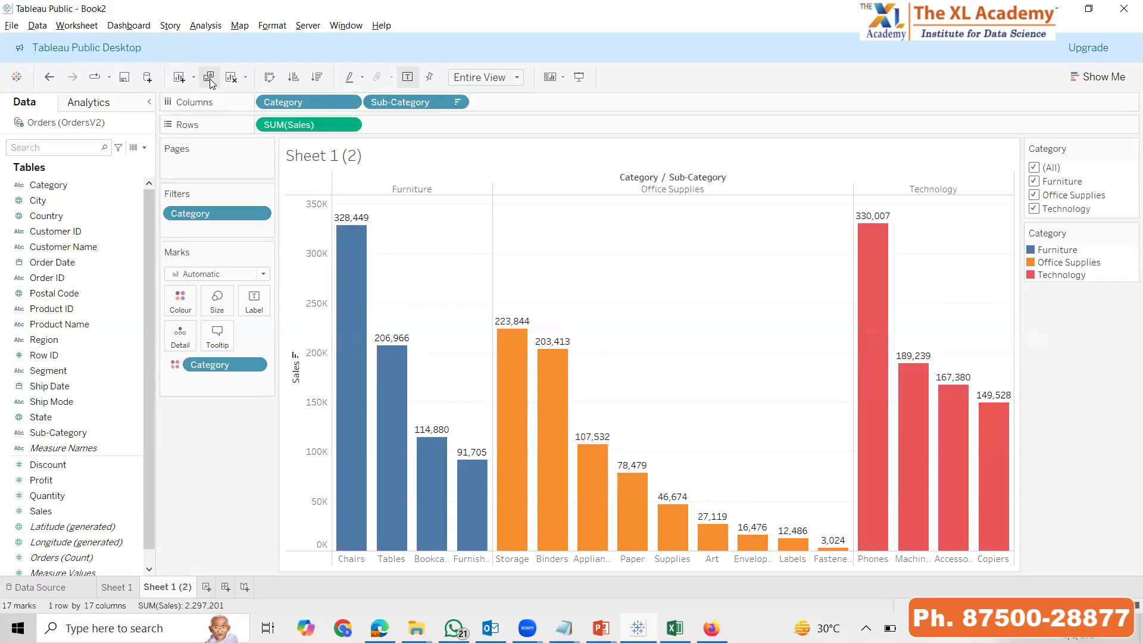
pyautogui.click(37, 481)
pyautogui.moveTo(37, 481); pyautogui.dragTo(171, 535)
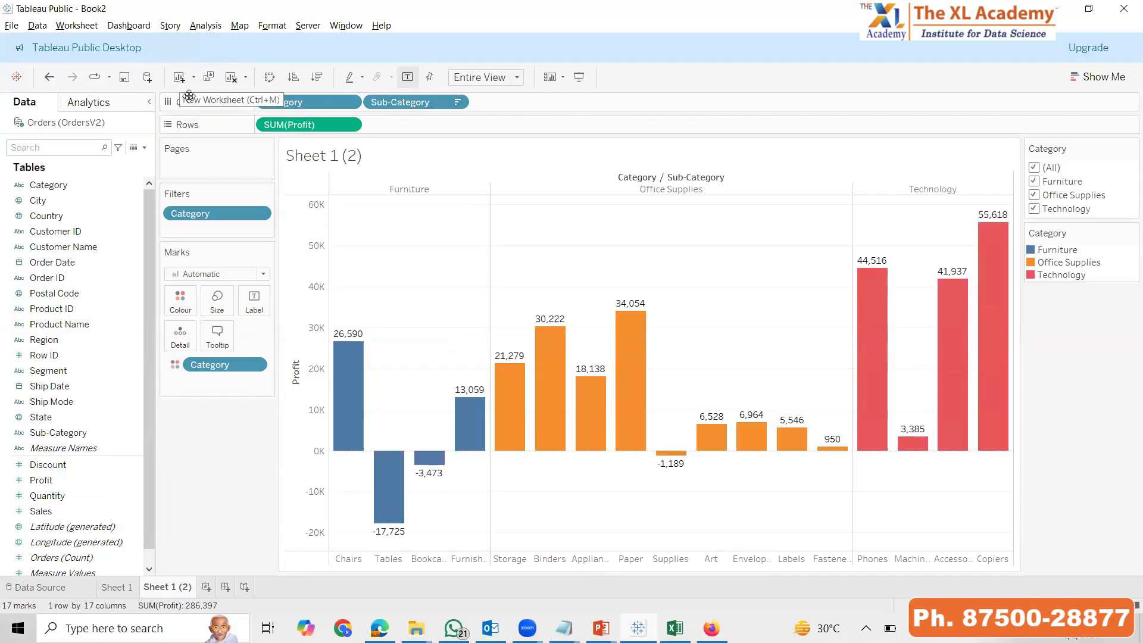
# Add three blank worksheets to the workbook after the duplicated sheet
pyautogui.click(180, 78)
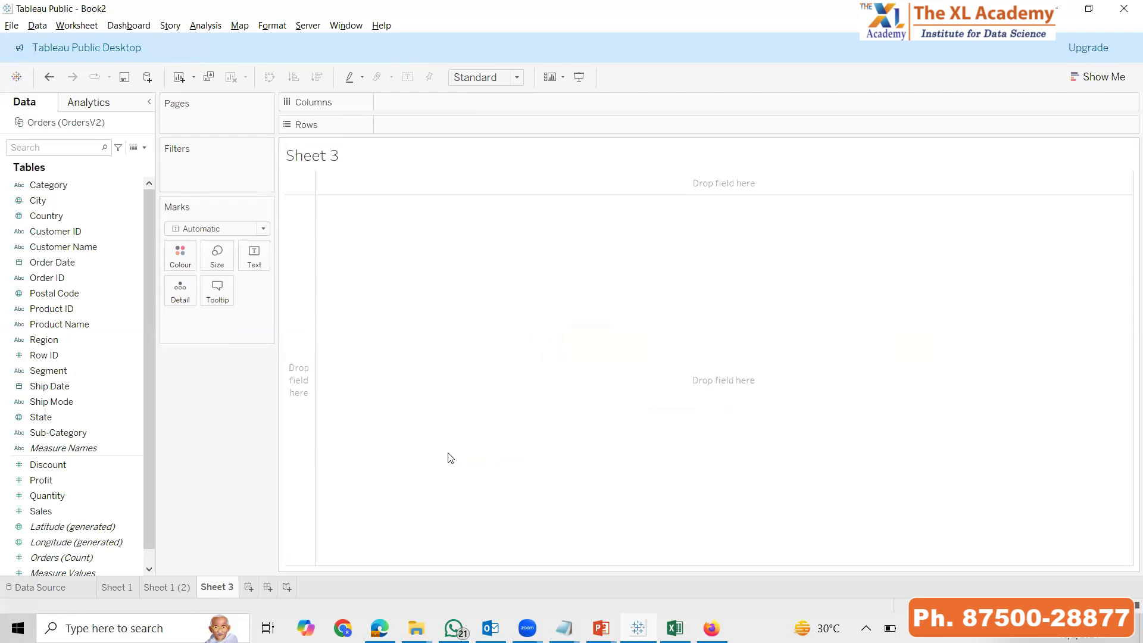
pyautogui.click(249, 588)
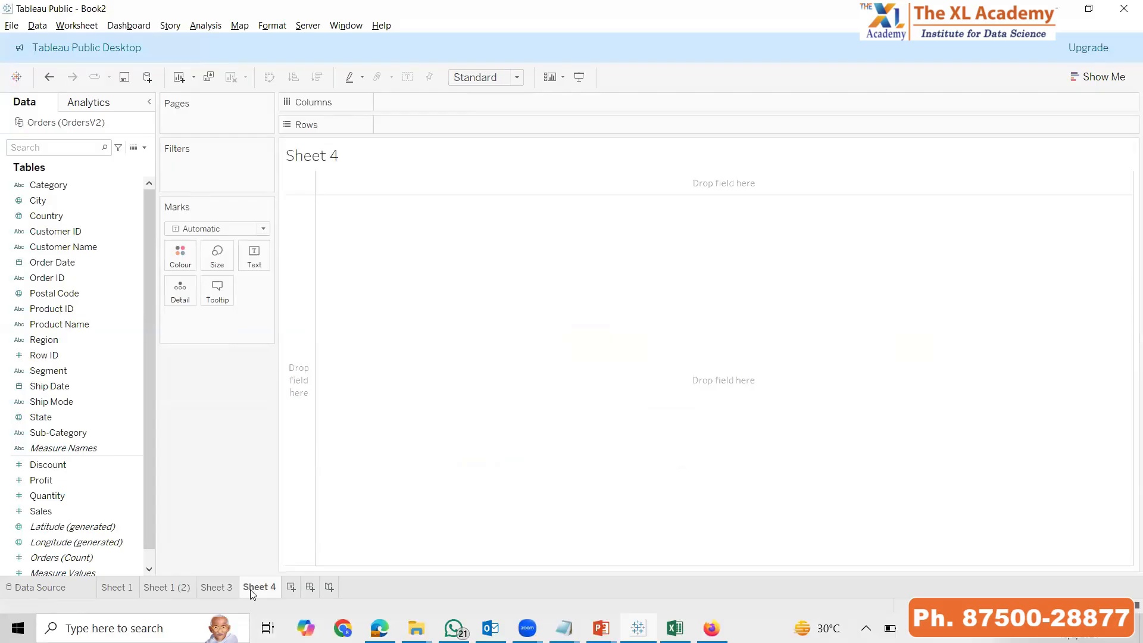
pyautogui.hotkey('ctrl', 'm')
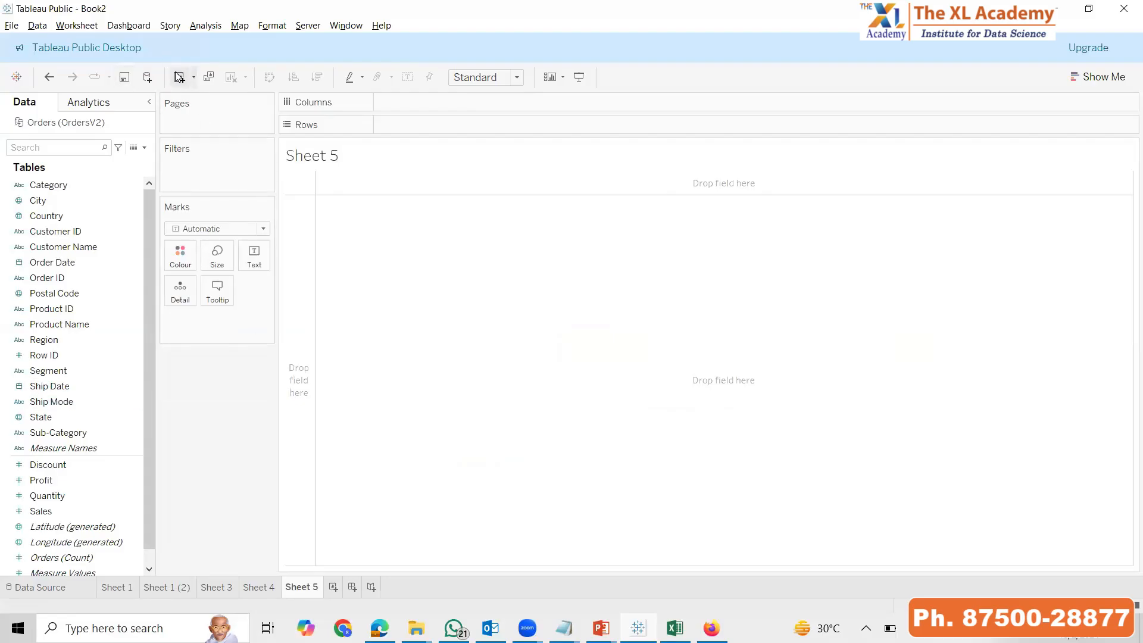
# View the file and server connection options for adding a data source, and close the list
pyautogui.click(144, 82)
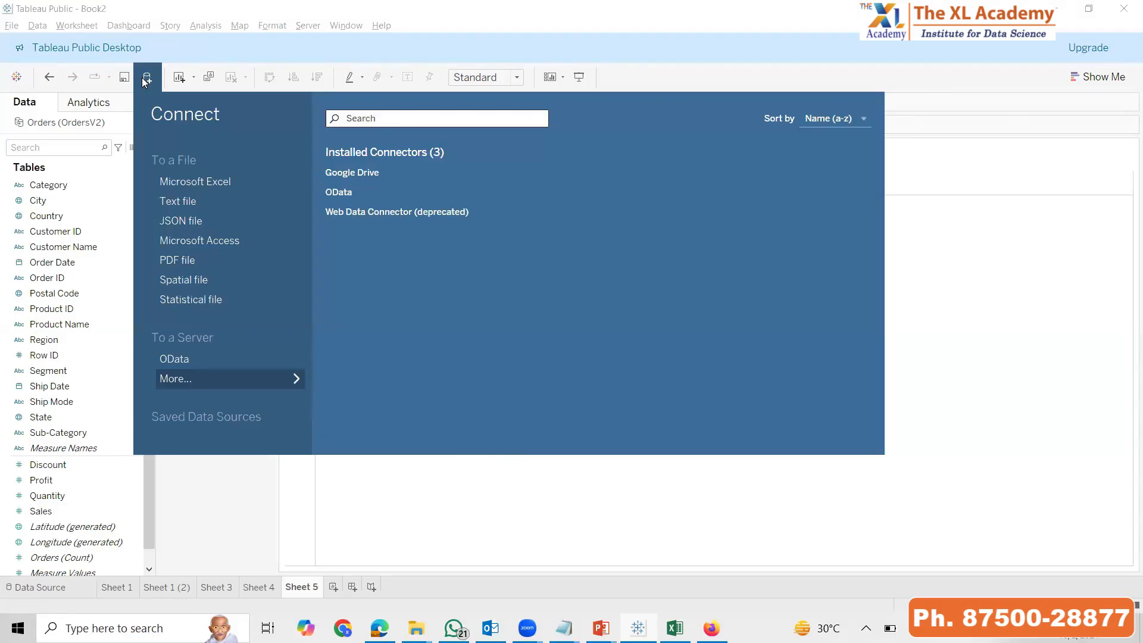
pyautogui.click(350, 490)
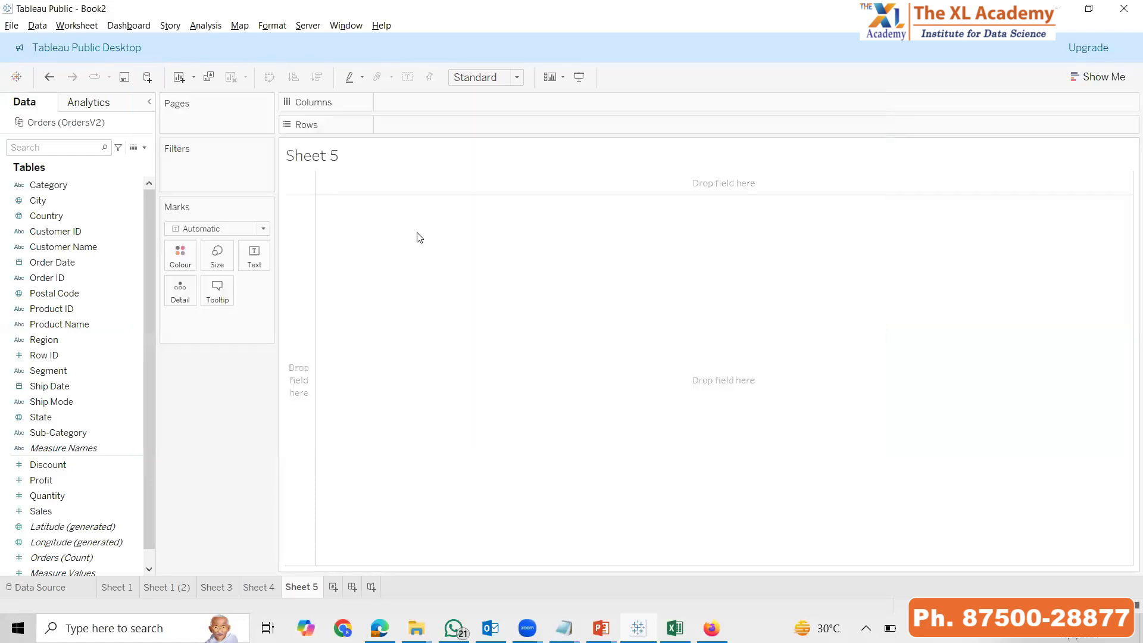
# Start saving the workbook to view the Tableau Public sign-in form, and dismiss the form without signing in
pyautogui.click(125, 82)
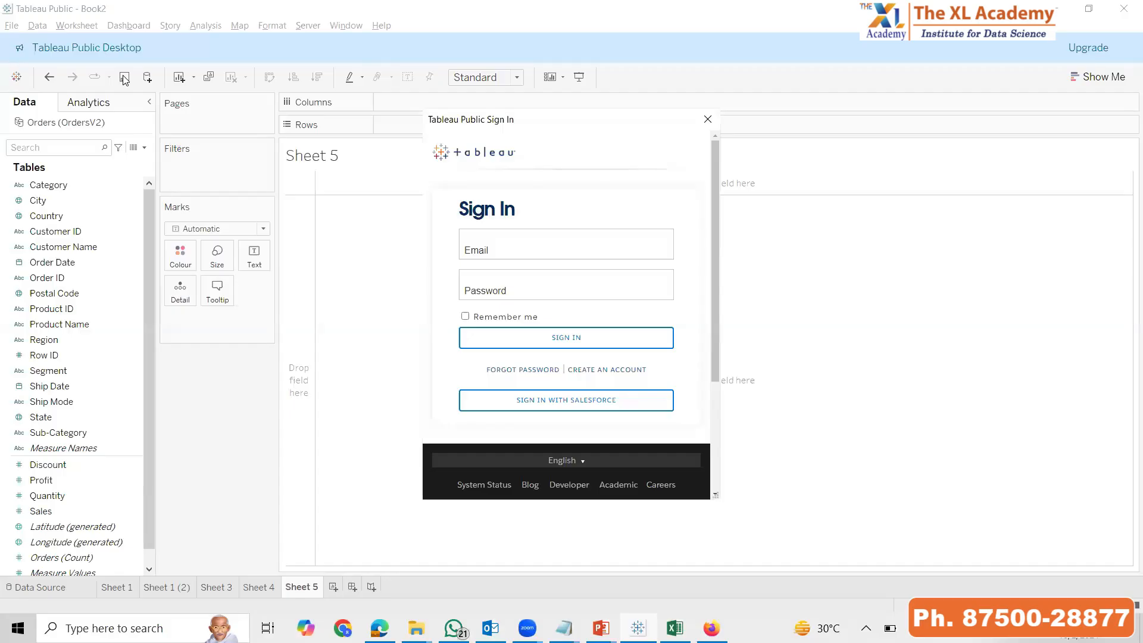
pyautogui.click(876, 139)
pyautogui.click(708, 119)
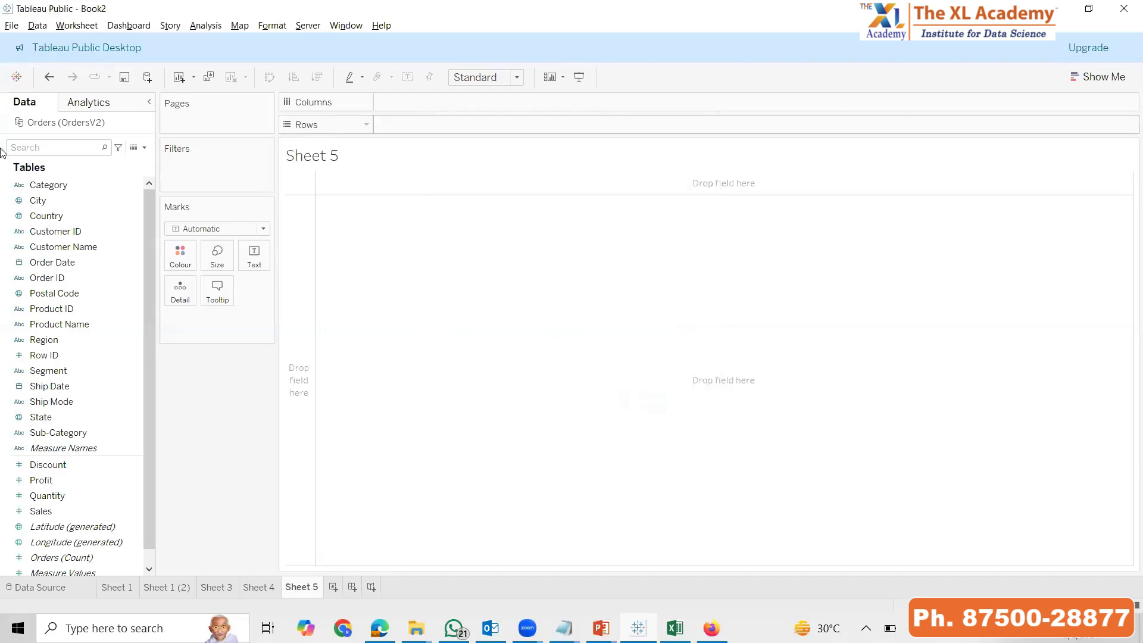
# View the start page with its data connection options and recent workbooks, and return to Sheet 5
pyautogui.click(16, 79)
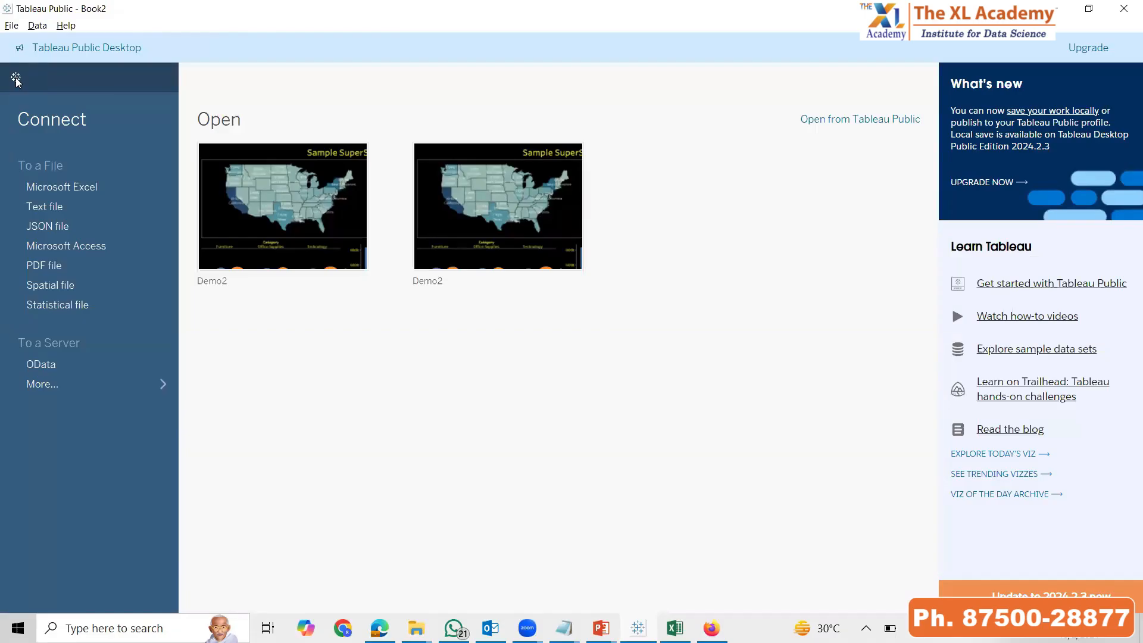
pyautogui.click(17, 75)
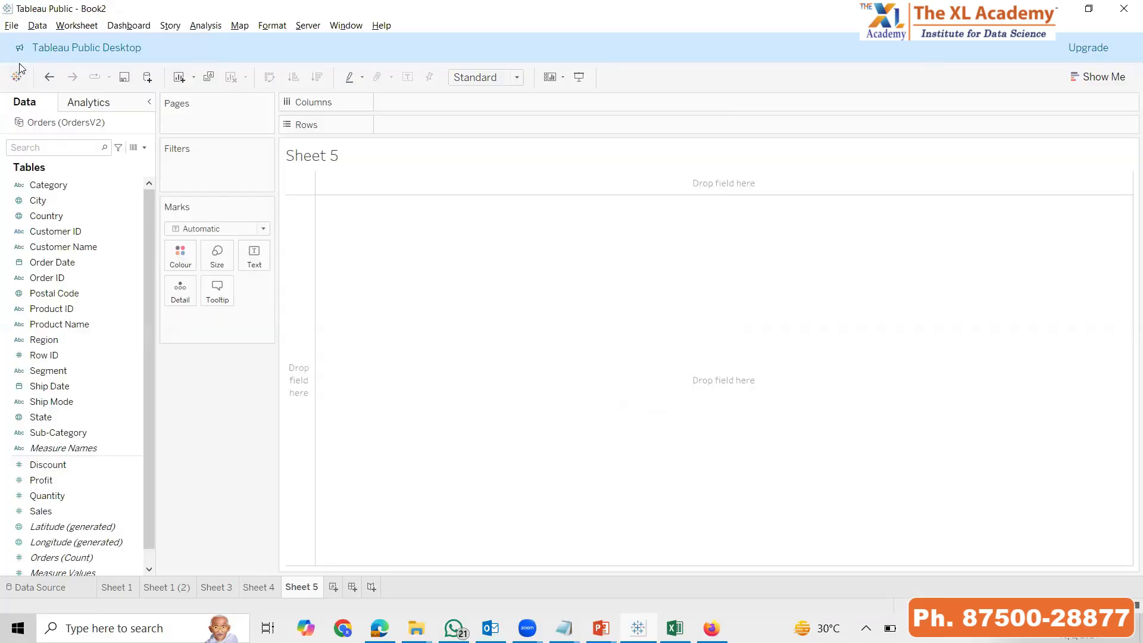
# View the Show Me chart types for Sheet 5, close them, and switch to the PowerPoint assignment slide
pyautogui.click(1093, 83)
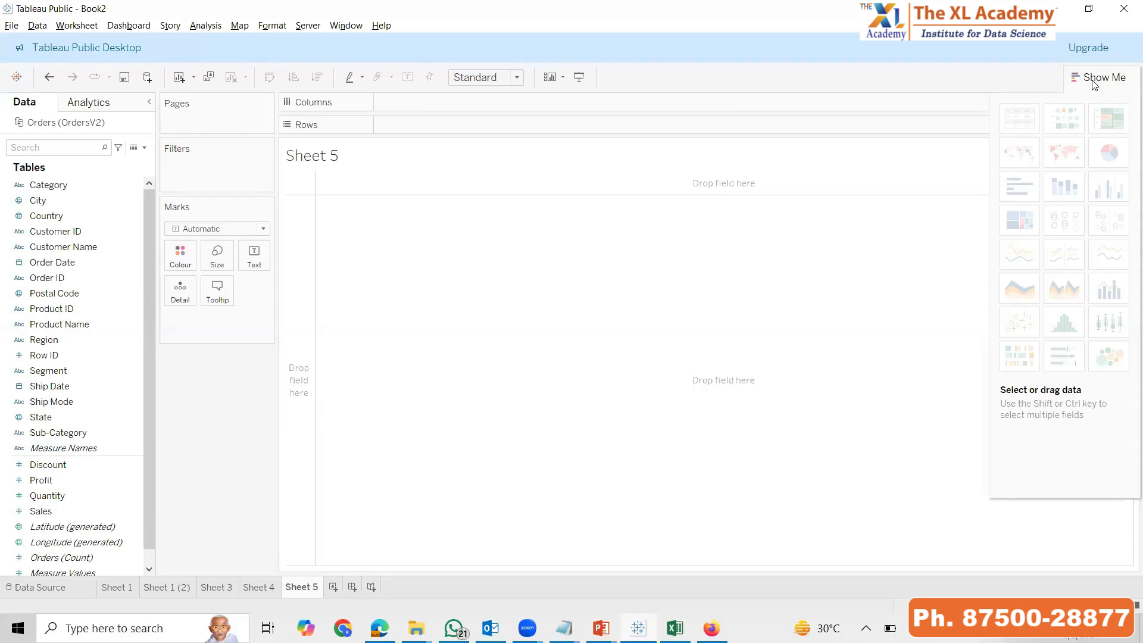
pyautogui.click(1098, 77)
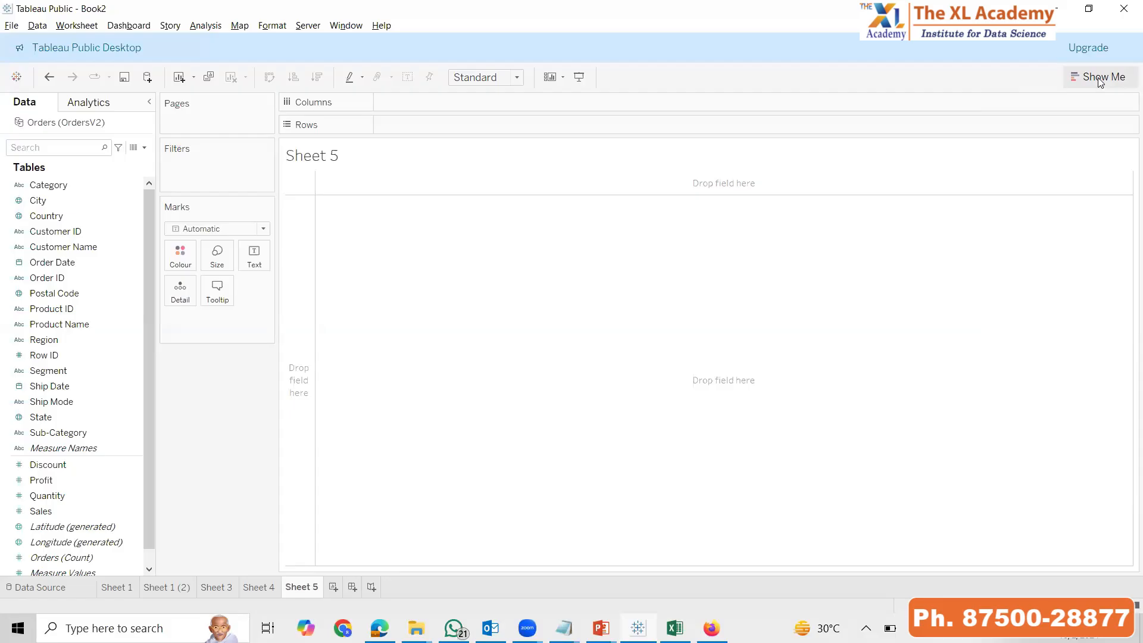
pyautogui.hotkey('alt', 'Tab')
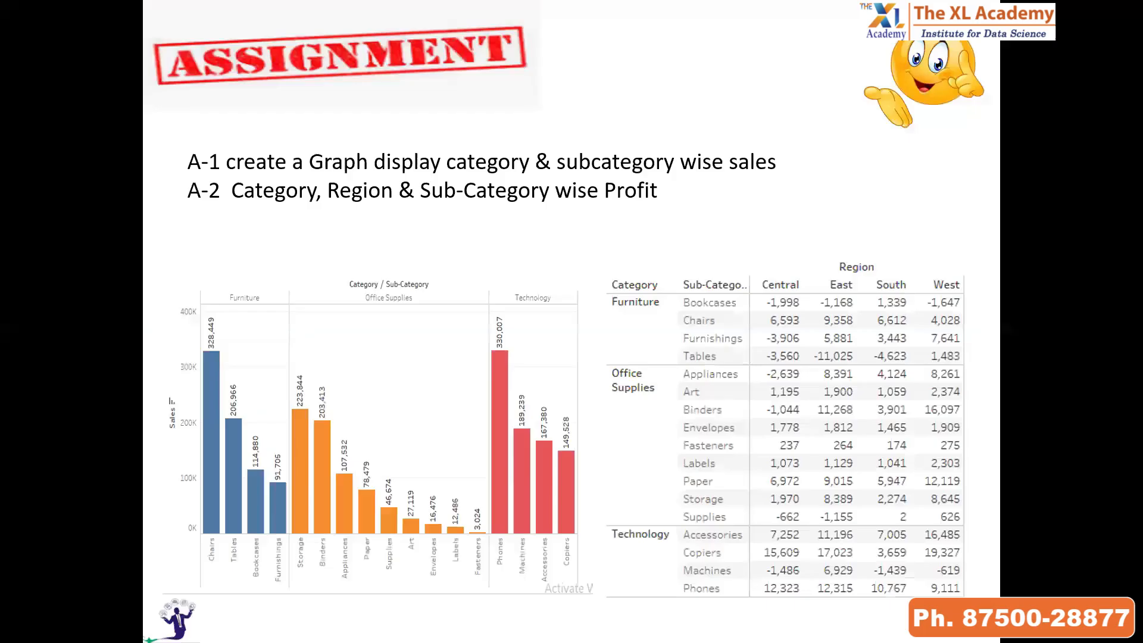
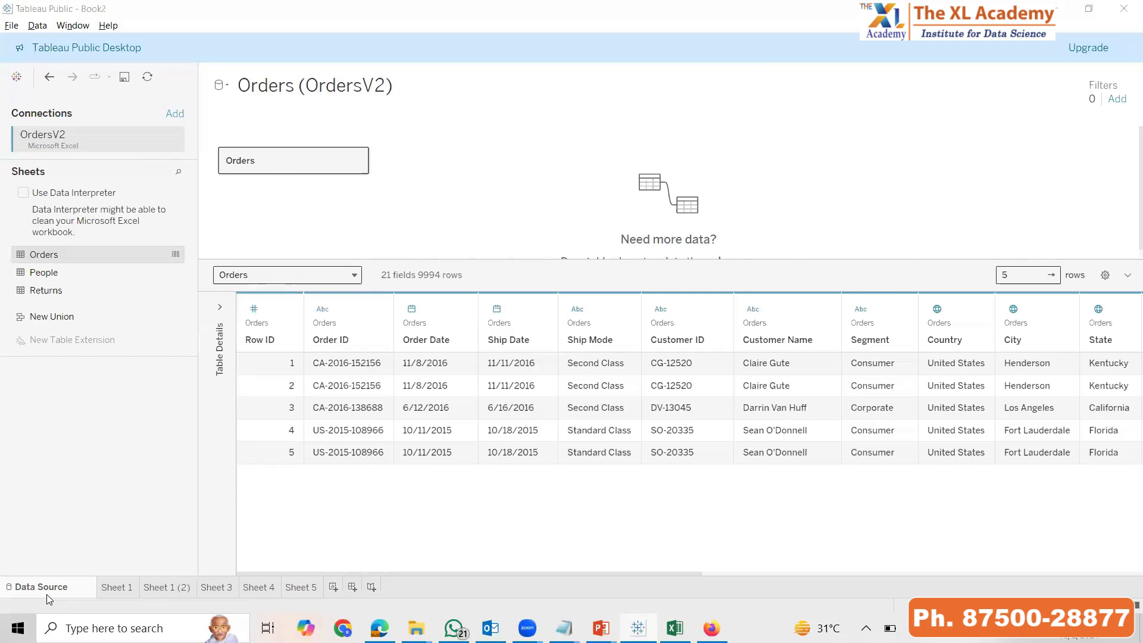
# Compare the Orders sheet in Excel with the Sorting Columns slide in PowerPoint, and return to the Tableau data source
pyautogui.hotkey('alt', 'Tab')
pyautogui.hotkey('alt', 'Tab')
pyautogui.hotkey('alt', 'Tab')
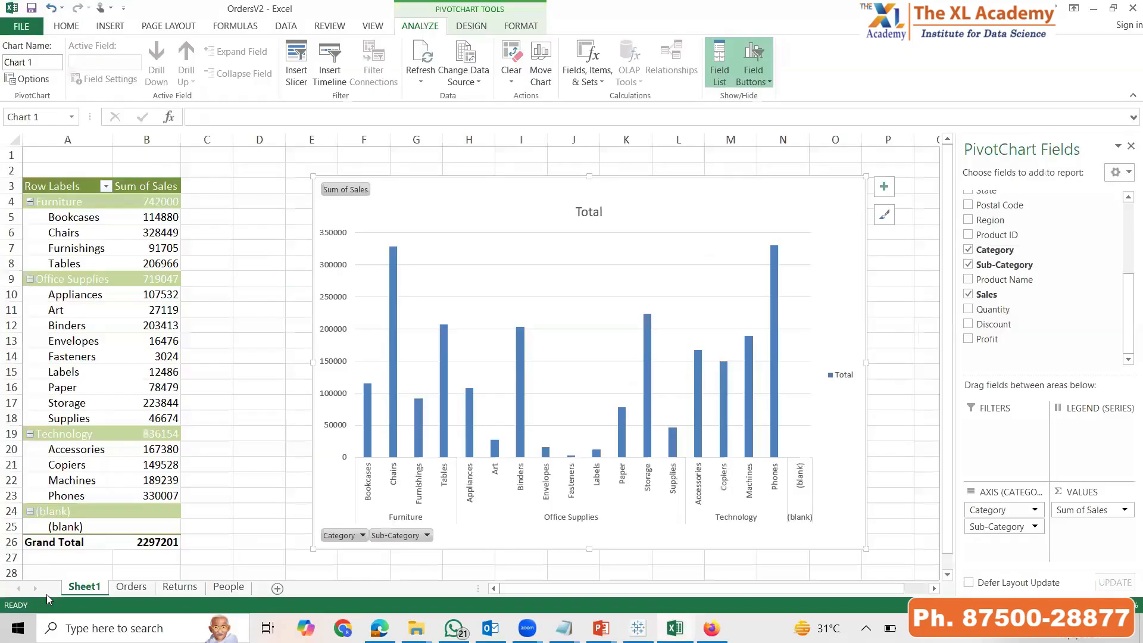
pyautogui.click(127, 588)
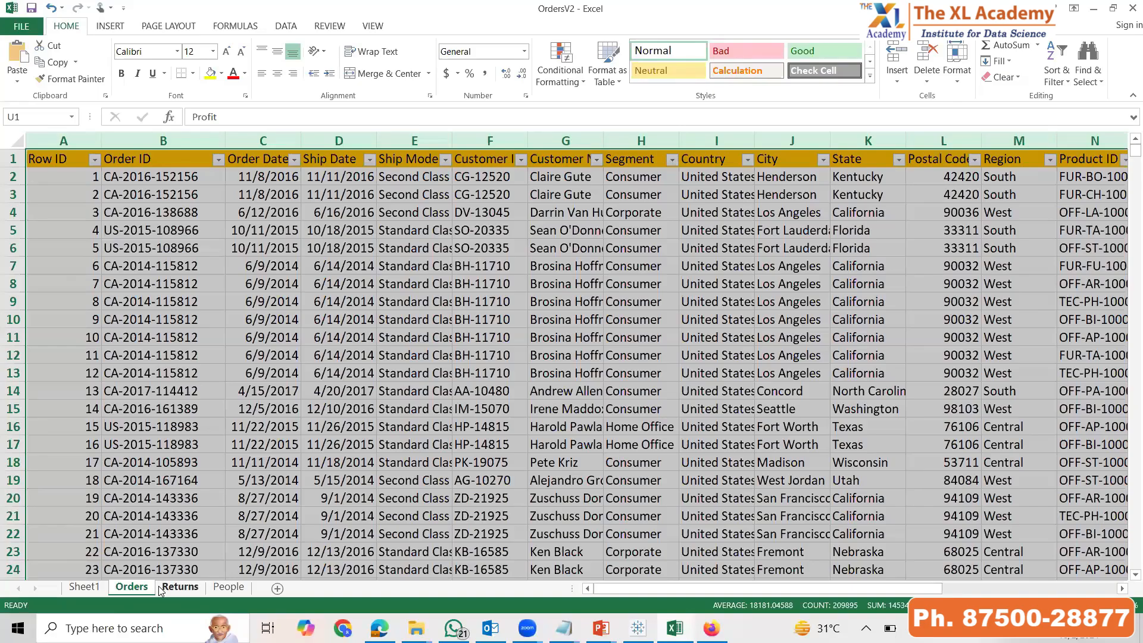
pyautogui.hotkey('alt', 'Tab')
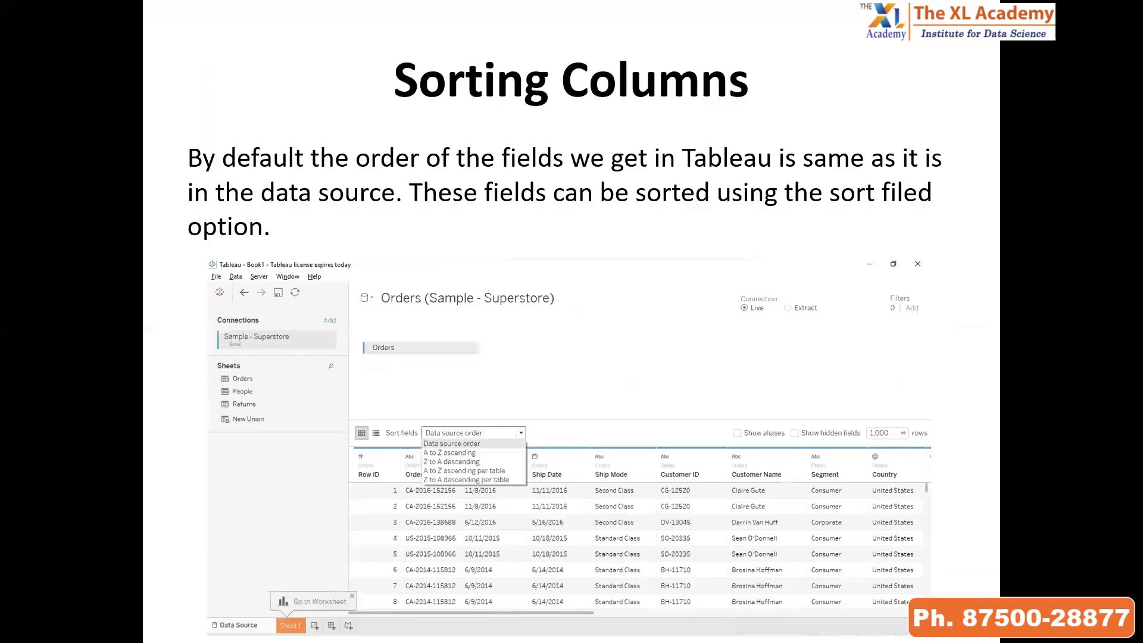
pyautogui.hotkey('alt', 'Tab')
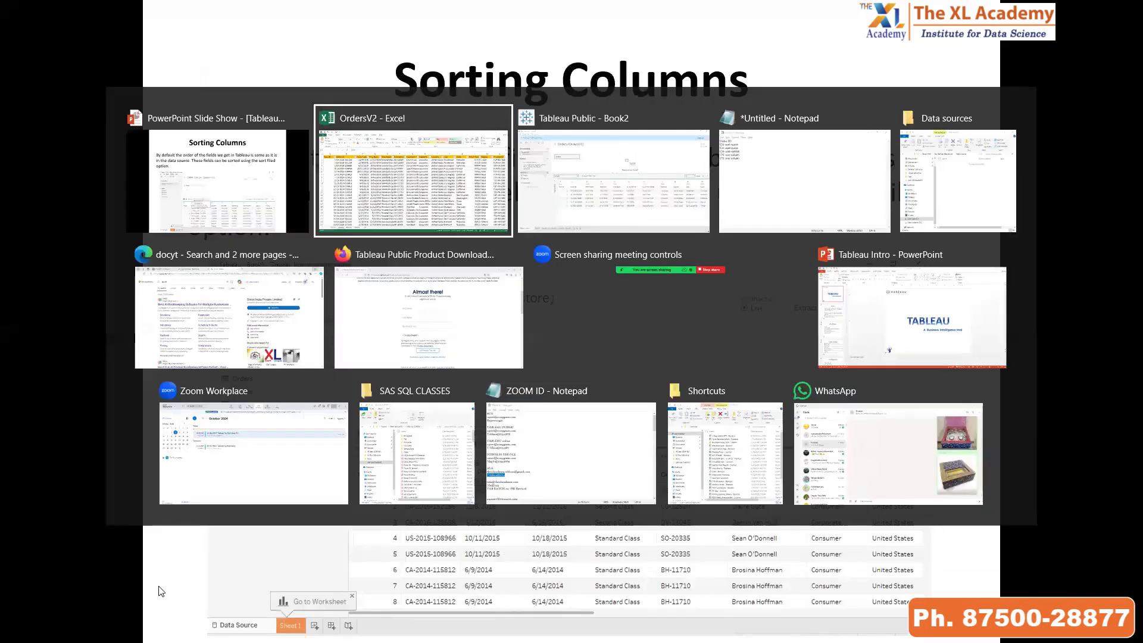
pyautogui.hotkey('alt', 'Tab')
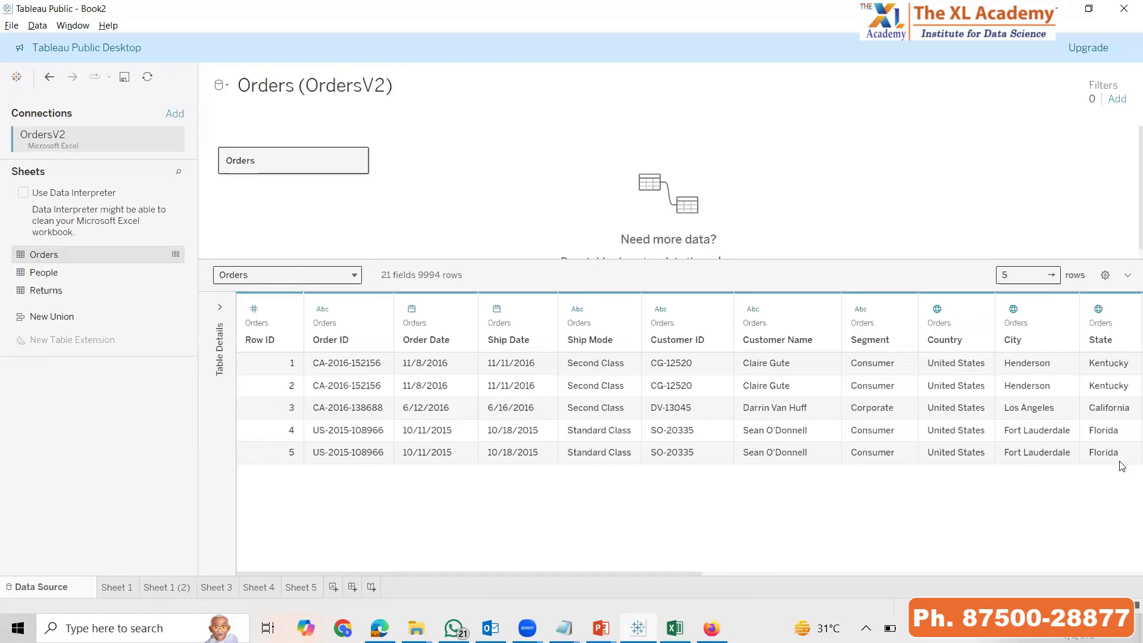
# Sort the Orders table fields A to Z ascending, and change the field order to Z to A descending
pyautogui.click(1105, 275)
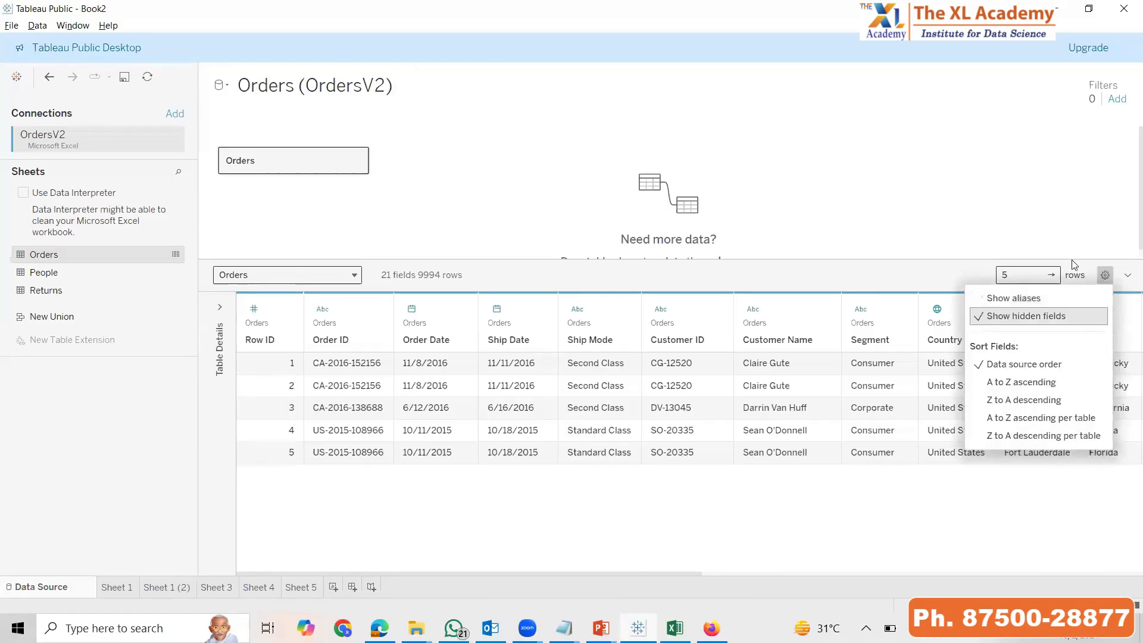
pyautogui.click(1031, 384)
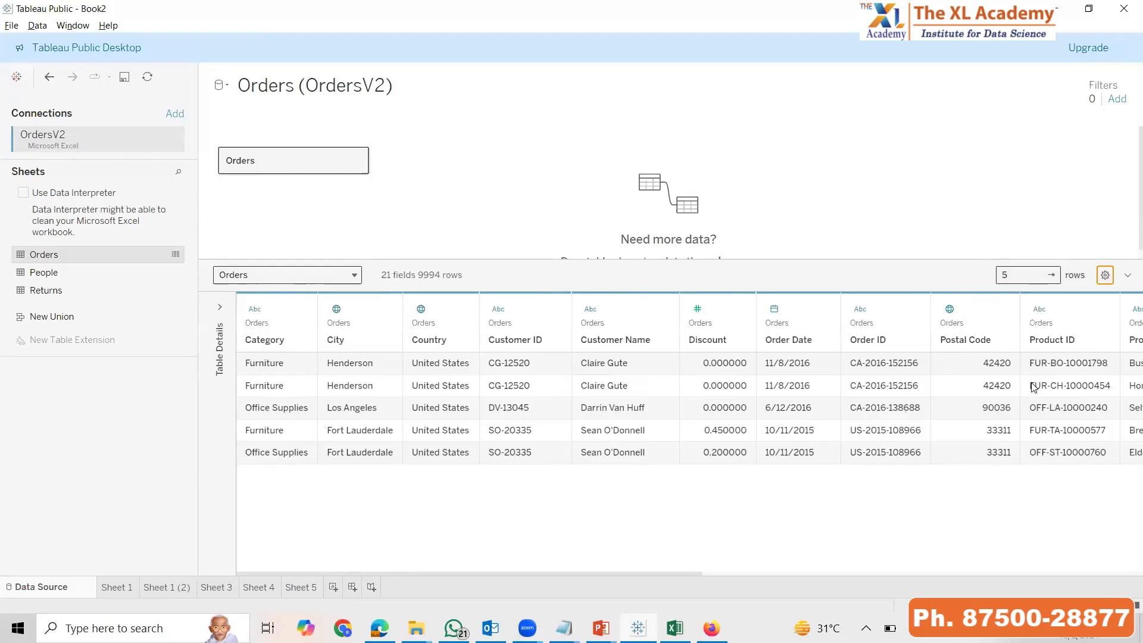
pyautogui.click(1106, 277)
pyautogui.click(1056, 402)
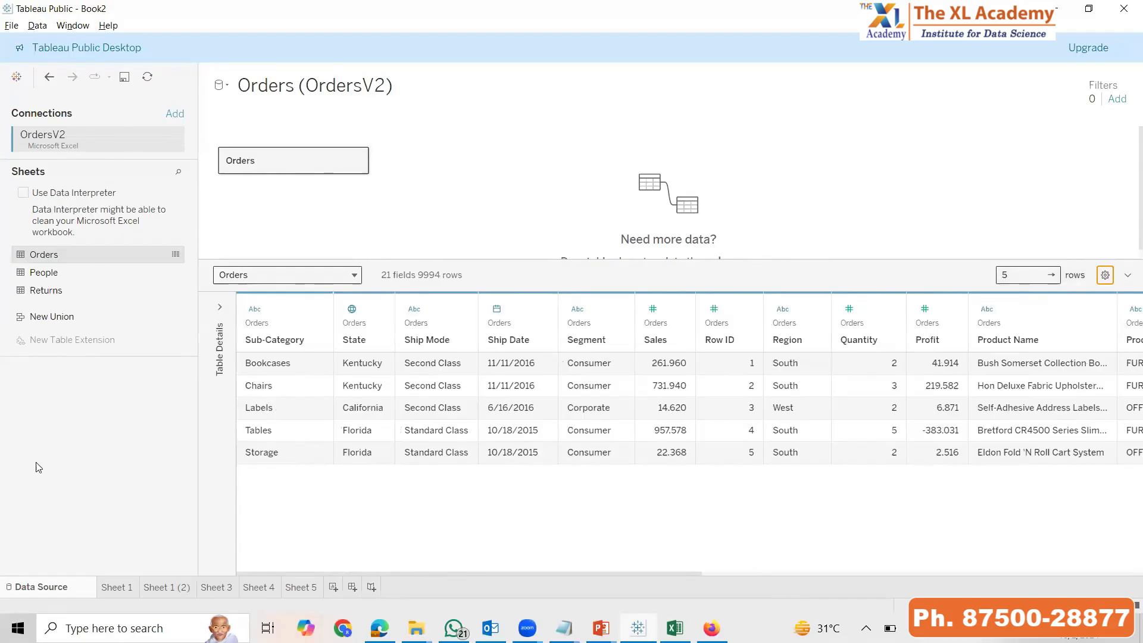
# Remove Category from the columns of Sheet 1, keeping Sub-Category with the sum of Sales
pyautogui.click(126, 574)
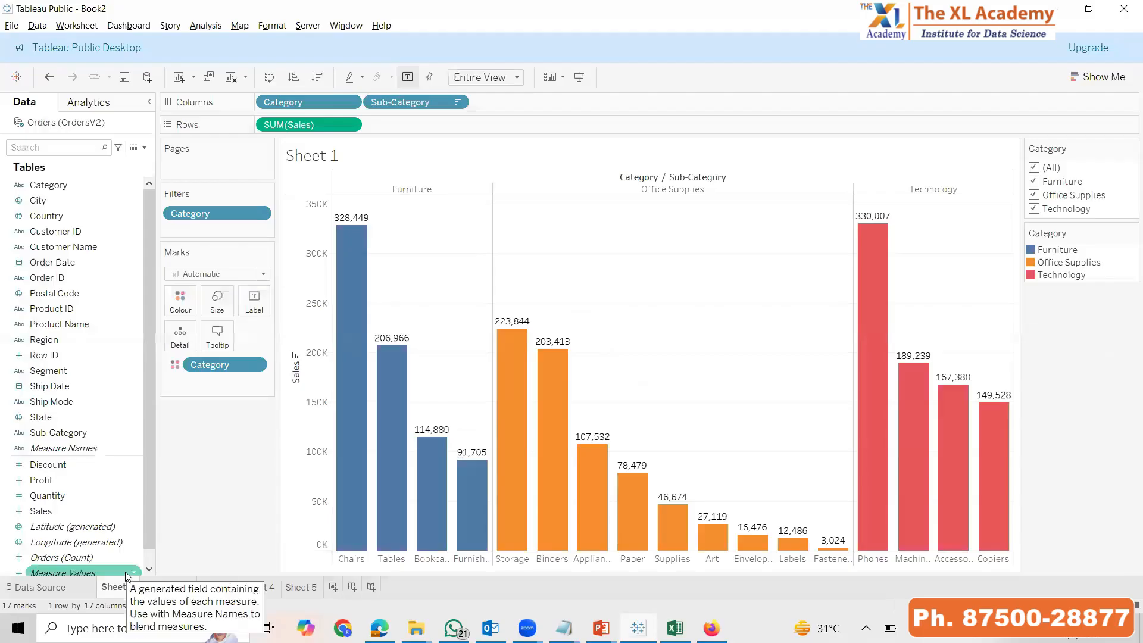
pyautogui.moveTo(283, 102); pyautogui.dragTo(418, 177)
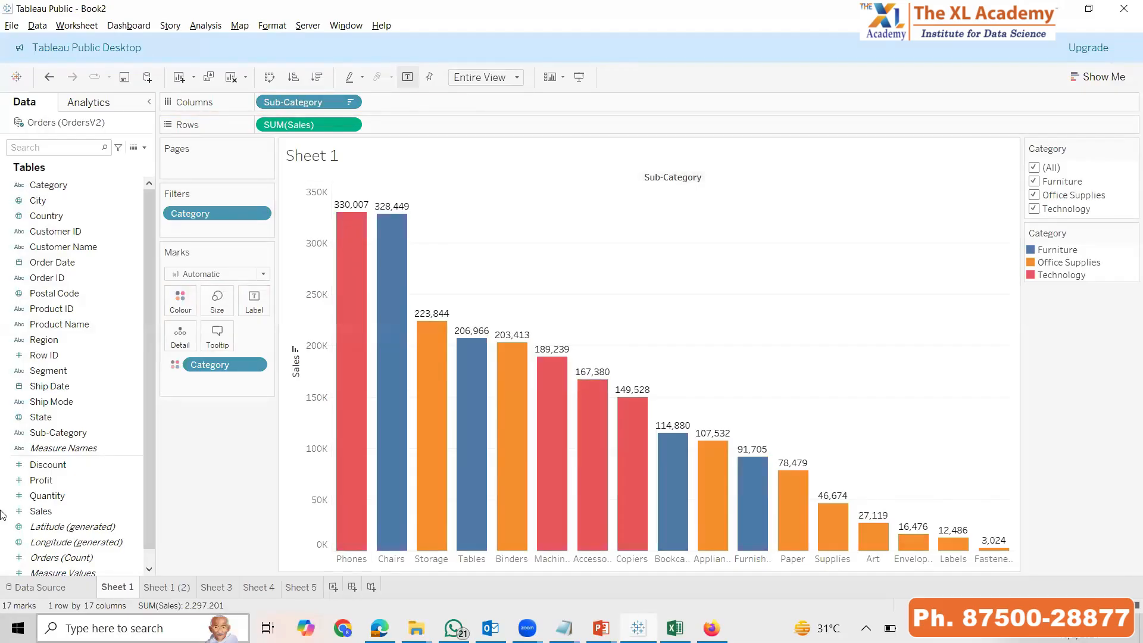
# Return to the data source, view the field sort options for the Orders table, and close them without choosing one
pyautogui.click(37, 587)
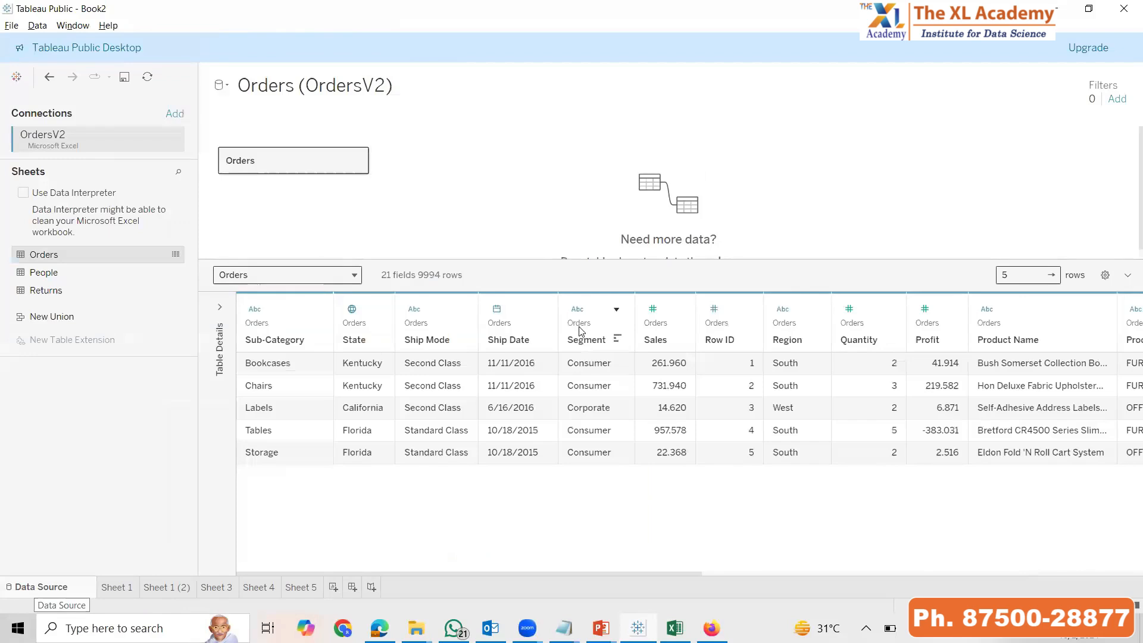
pyautogui.click(1106, 276)
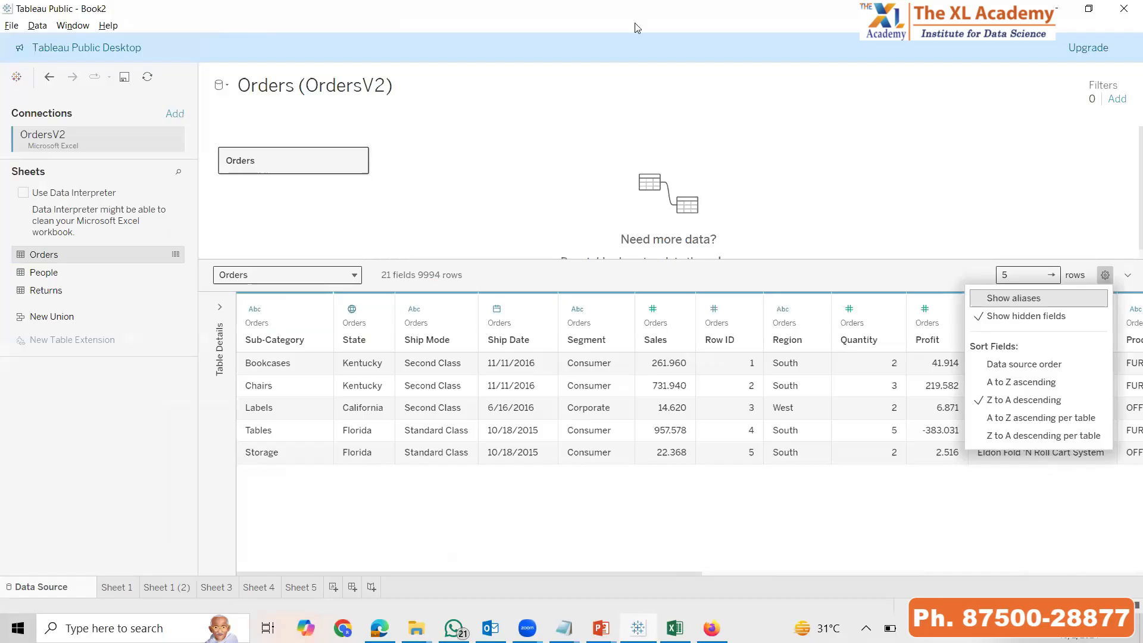
pyautogui.click(427, 533)
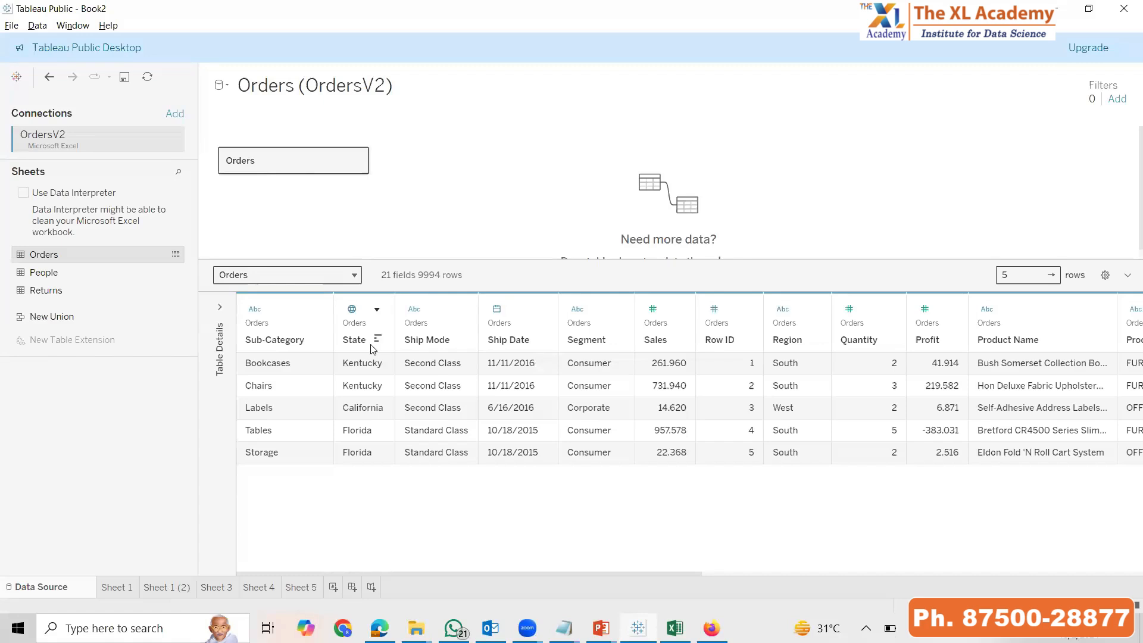
# Cycle the Orders rows through descending and ascending order by Sales, and clear the row sorting
pyautogui.click(678, 339)
pyautogui.click(679, 339)
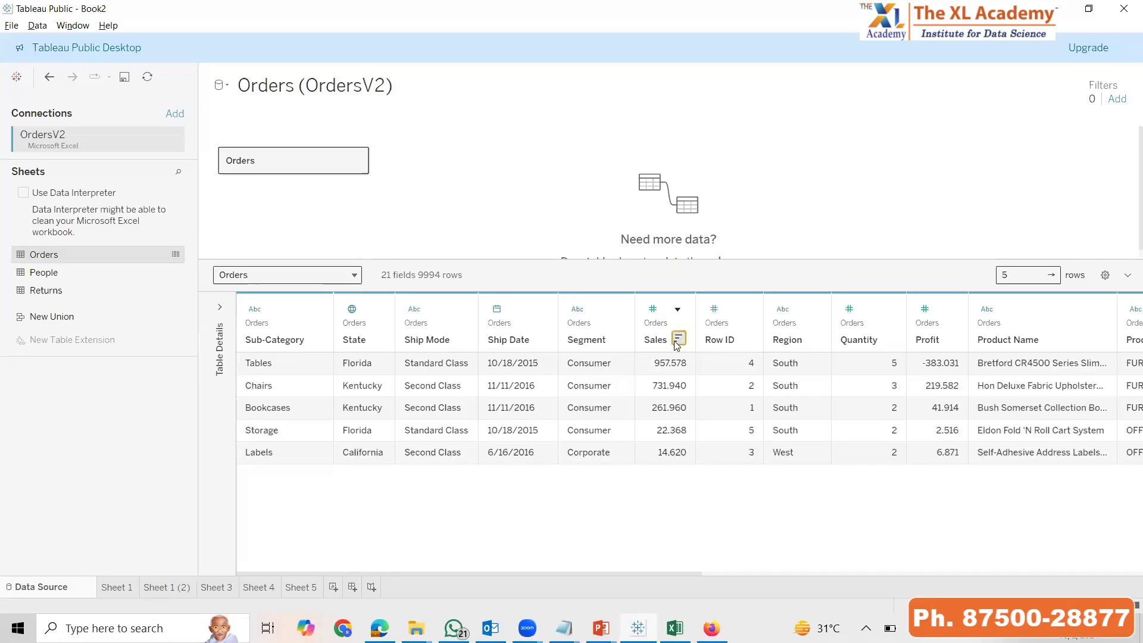
pyautogui.click(678, 339)
pyautogui.click(678, 339)
pyautogui.click(678, 339)
pyautogui.click(678, 339)
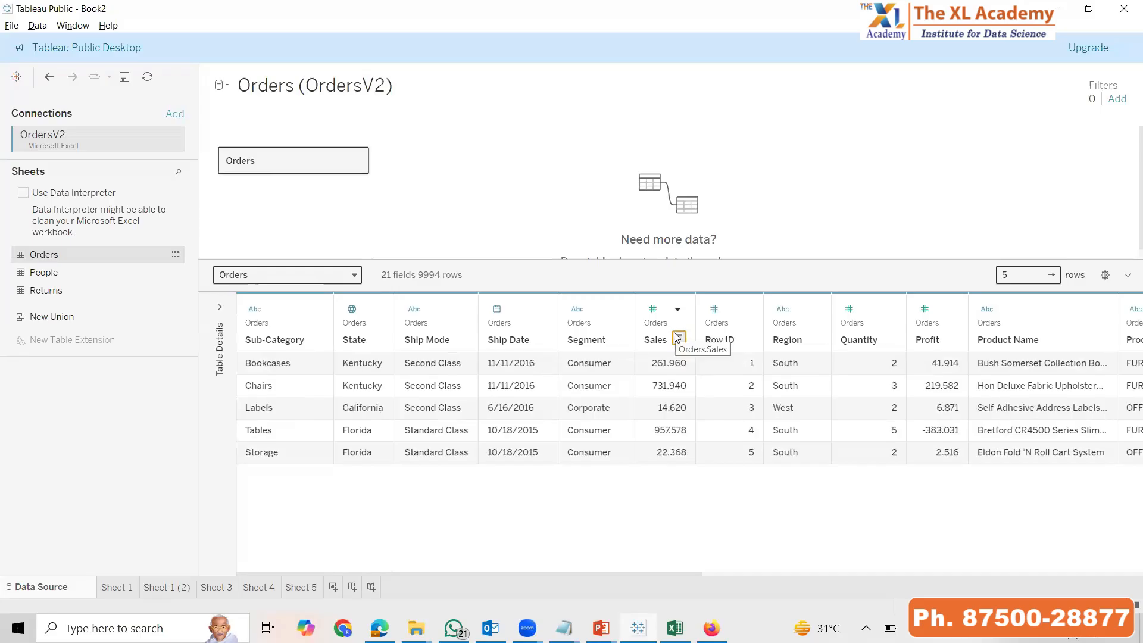
# On Sheet 1, cycle the Sub-Category bars through descending, ascending and unsorted order from the Sales axis, ending unsorted
pyautogui.click(113, 587)
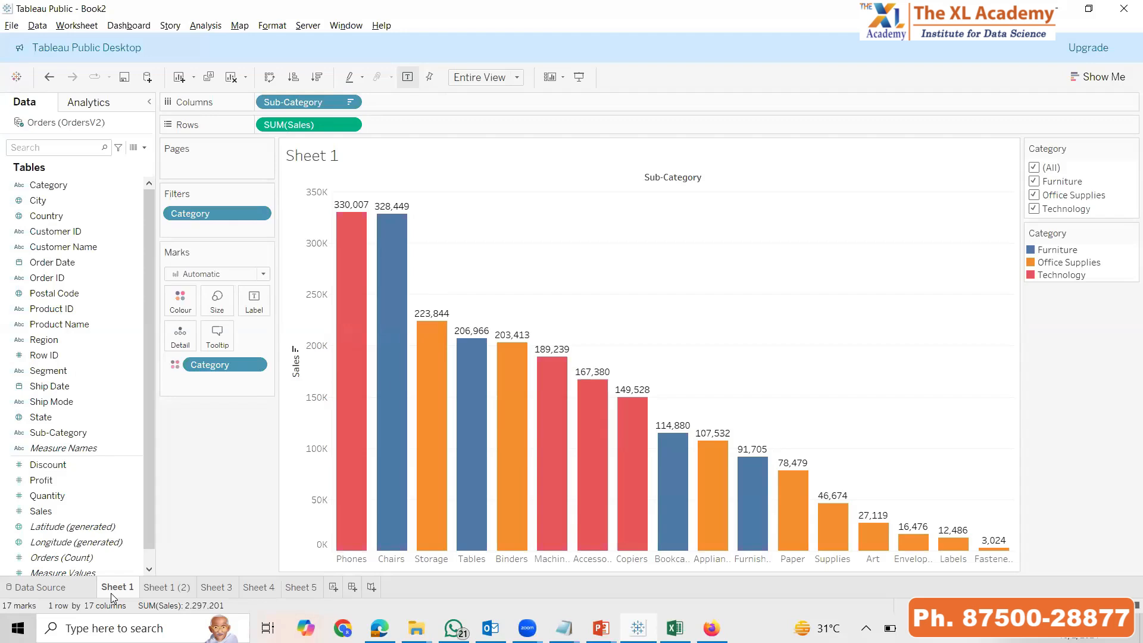
pyautogui.click(296, 355)
pyautogui.click(296, 355)
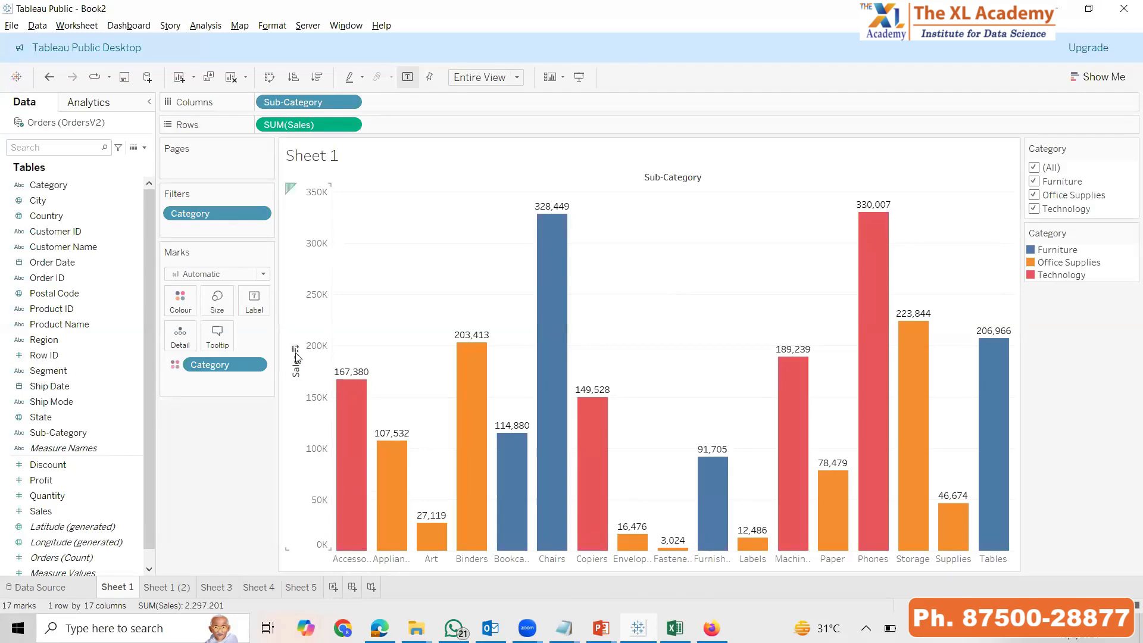
pyautogui.click(296, 350)
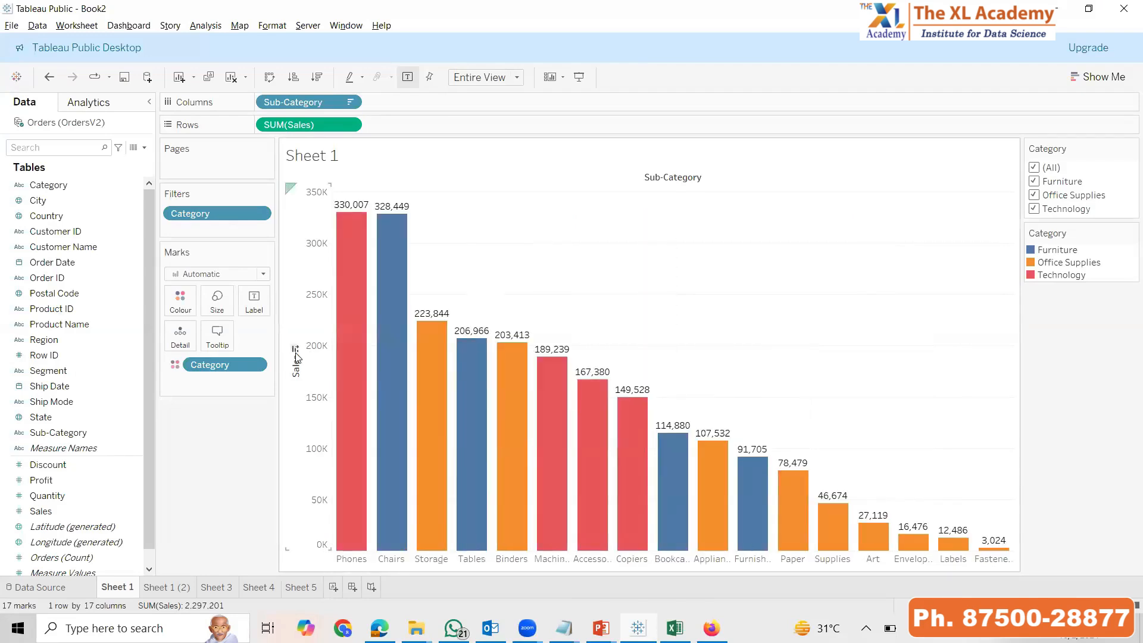
pyautogui.click(295, 350)
pyautogui.click(295, 350)
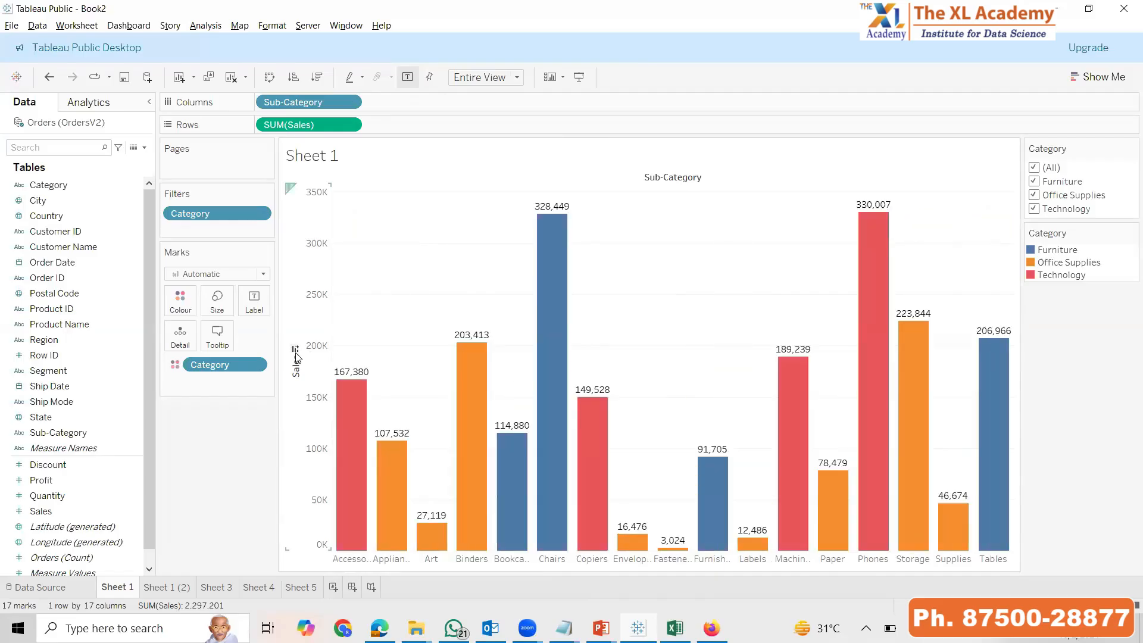
pyautogui.click(295, 350)
pyautogui.click(295, 350)
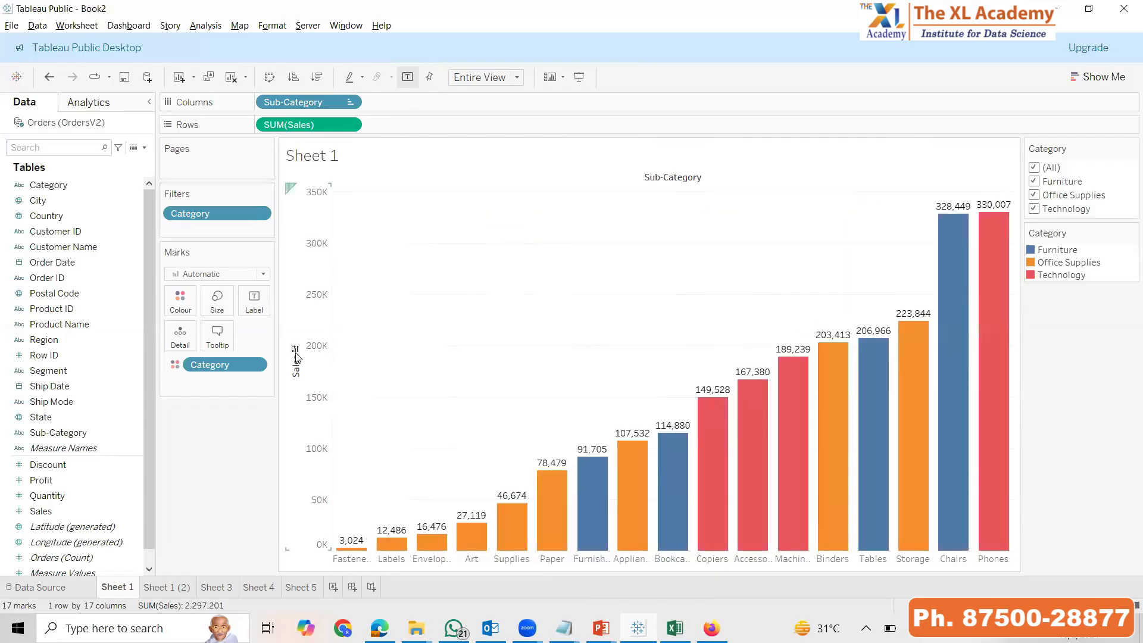
pyautogui.click(295, 350)
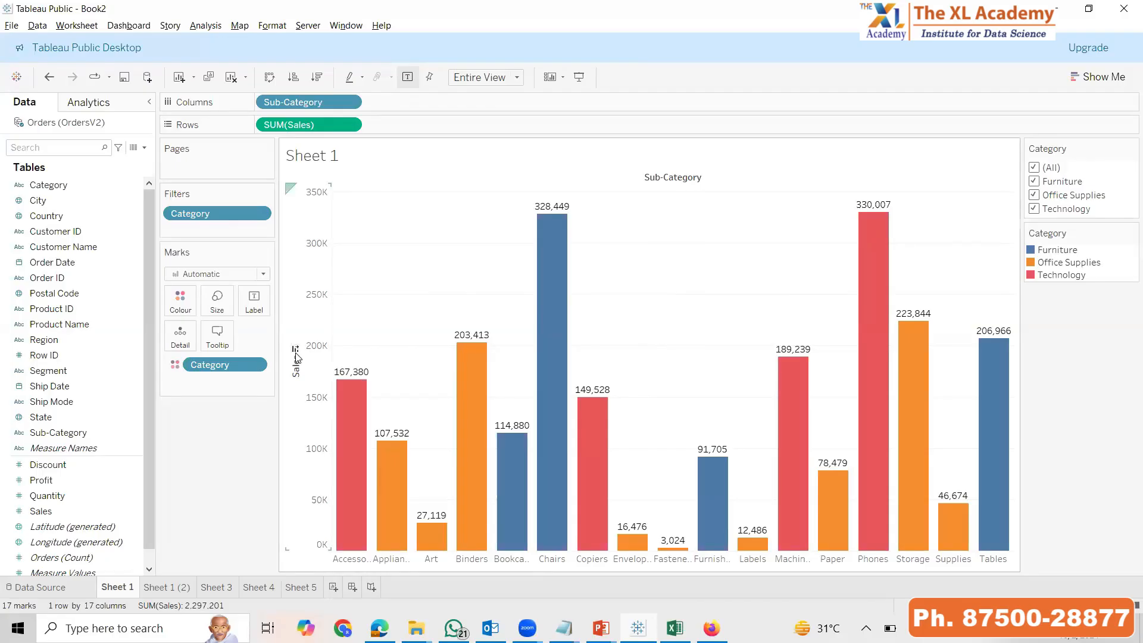
# Alternate the Sub-Category bars between descending and ascending Sales order with the sort commands, and clear the sorting
pyautogui.click(317, 77)
pyautogui.click(293, 77)
pyautogui.click(317, 78)
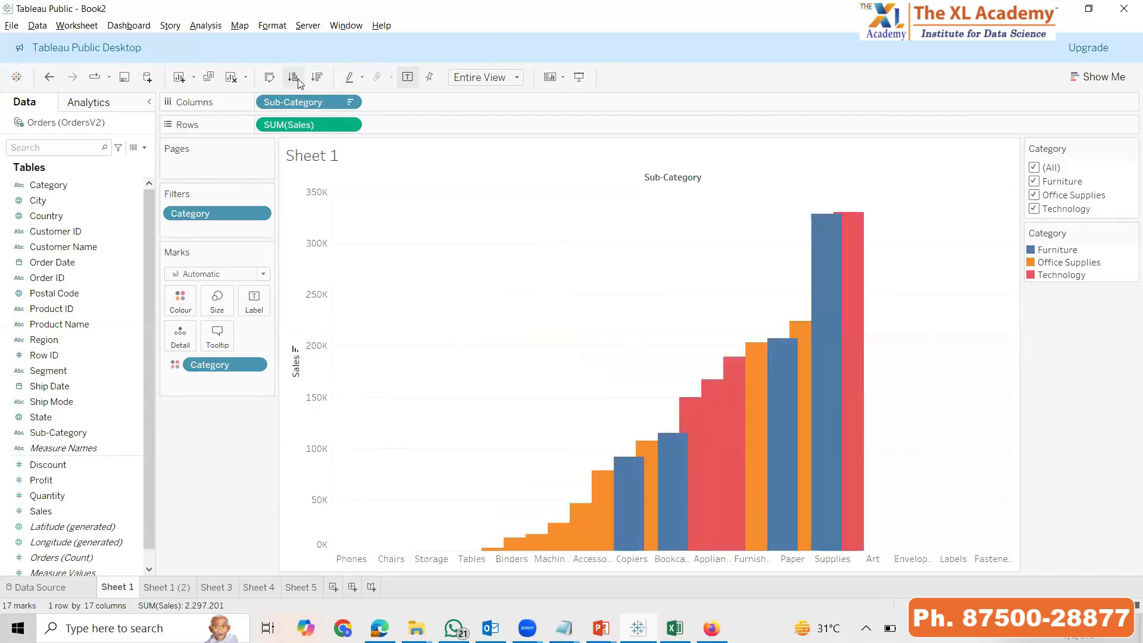
pyautogui.click(293, 77)
pyautogui.click(320, 79)
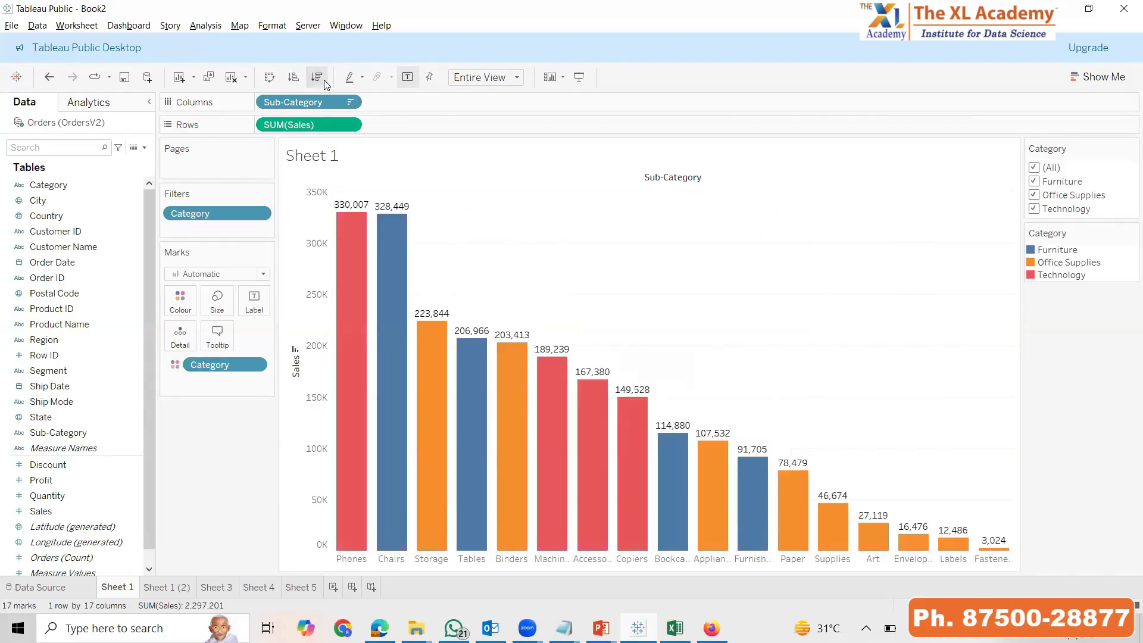
pyautogui.click(296, 352)
pyautogui.click(296, 353)
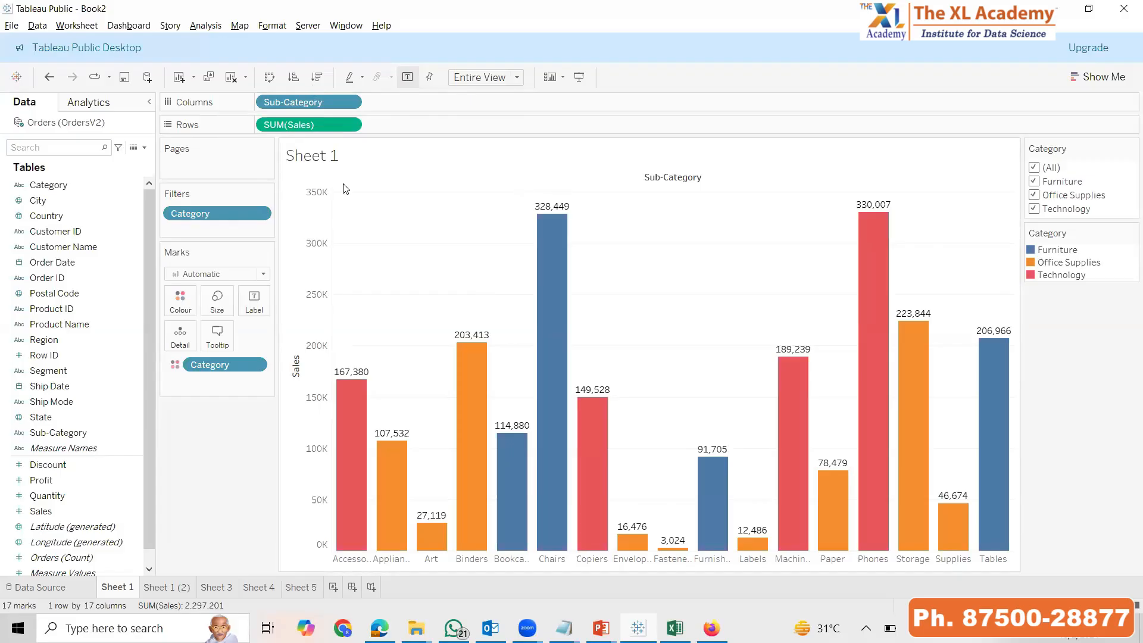
# Open the sort settings for Sub-Category and sort it by data source order, descending
pyautogui.click(350, 104)
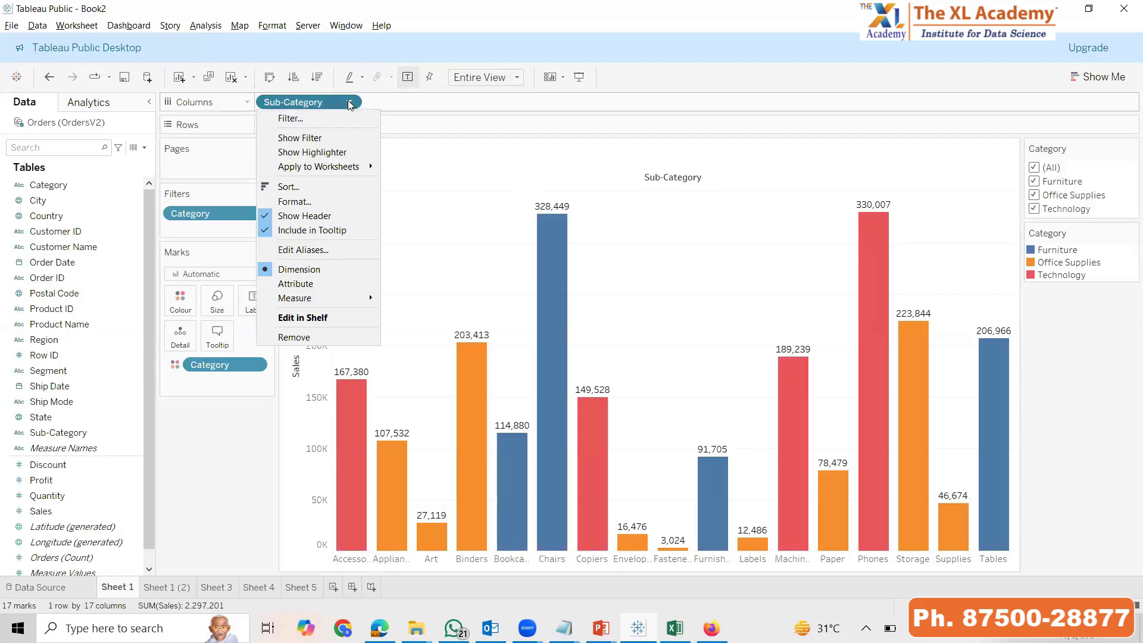
pyautogui.click(312, 186)
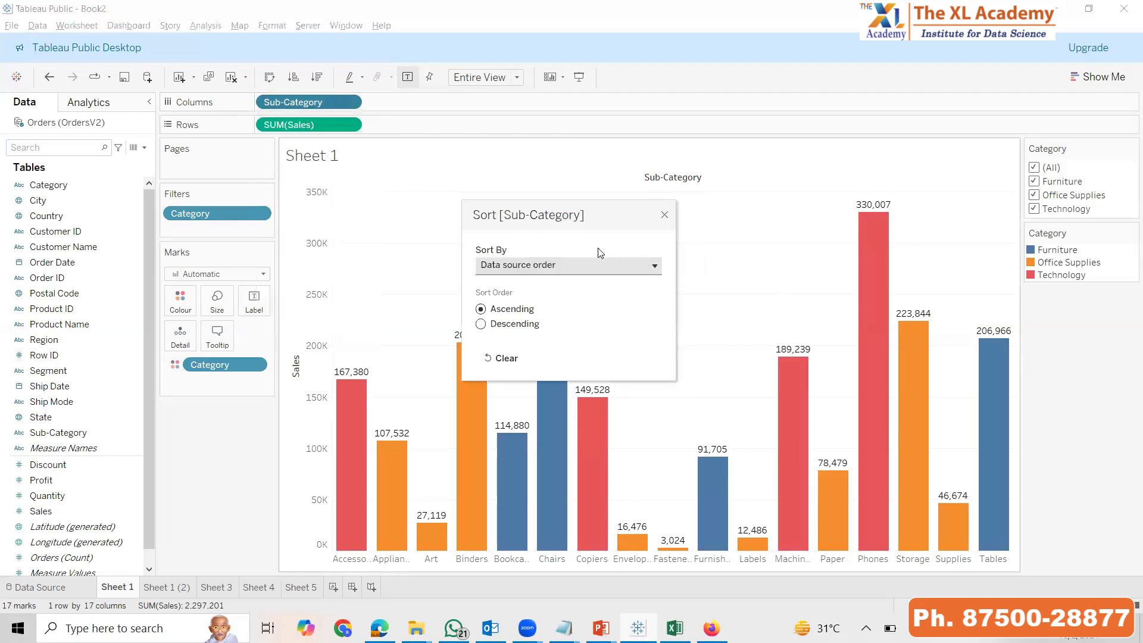
pyautogui.click(595, 266)
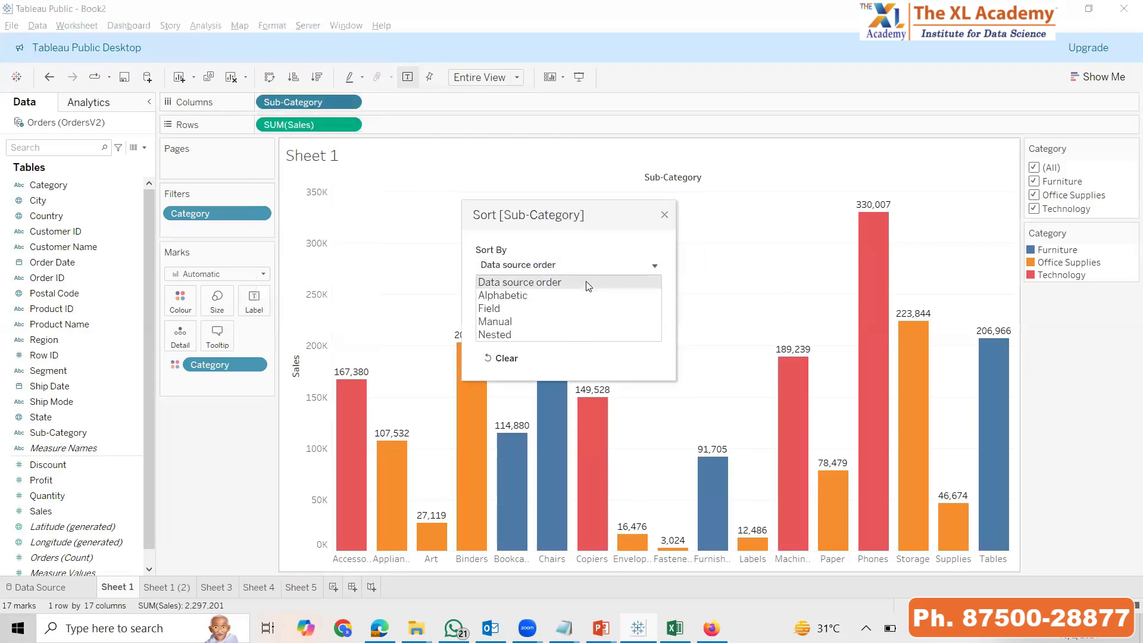
pyautogui.click(553, 283)
pyautogui.click(514, 325)
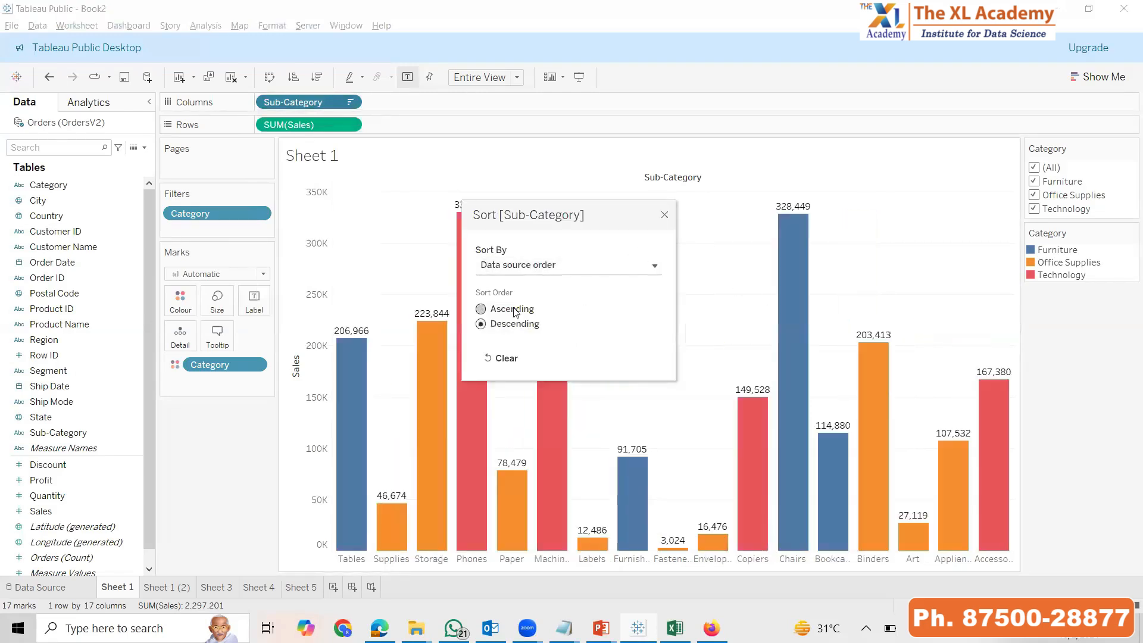
# Sort Sub-Category alphabetically, first in ascending and finally in descending order
pyautogui.click(538, 266)
pyautogui.click(532, 296)
pyautogui.click(511, 309)
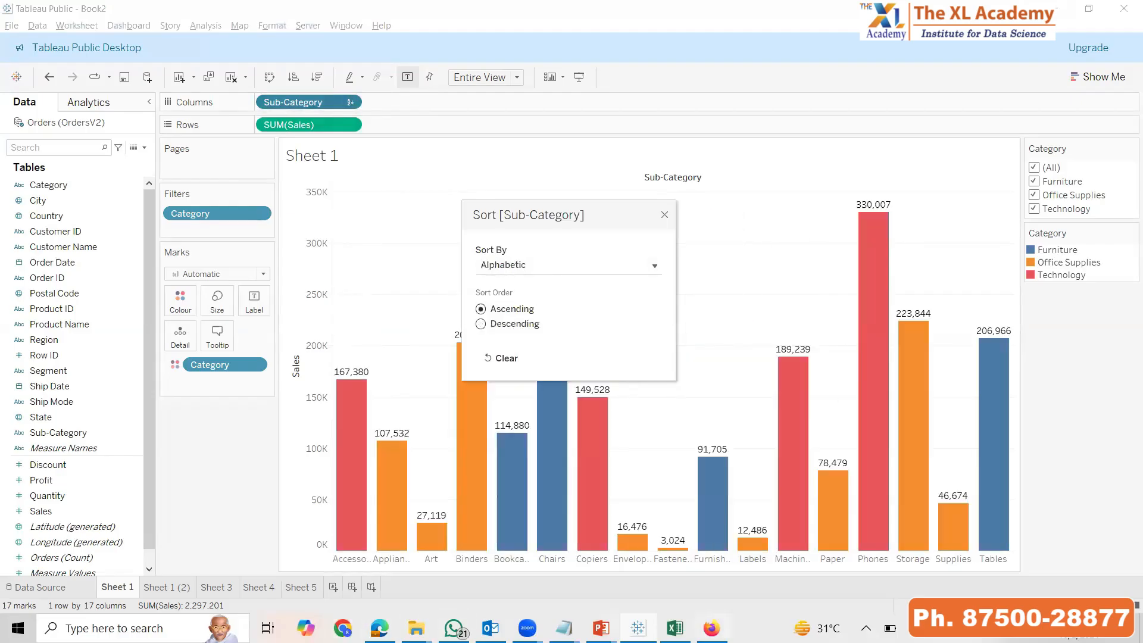
pyautogui.click(512, 327)
# Sort Sub-Category by the Sales field with Sum aggregation, trying ascending and settling on descending order
pyautogui.click(526, 265)
pyautogui.click(508, 309)
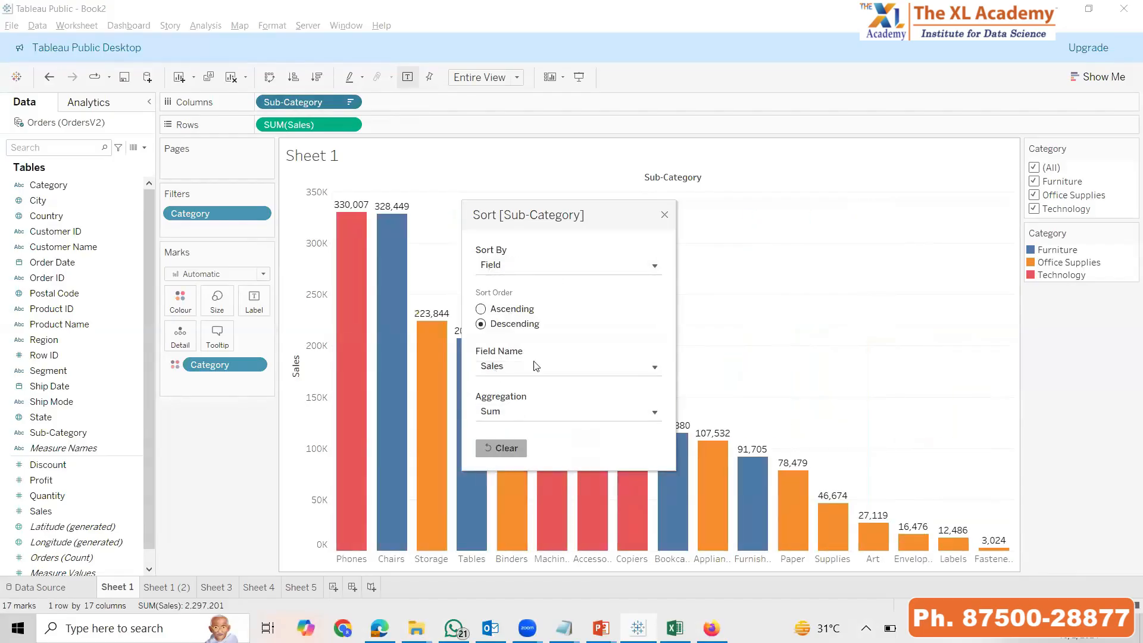
pyautogui.click(515, 310)
pyautogui.click(515, 325)
# Switch the Sub-Category sort to manual, placing Copiers first and Bookcases directly below it
pyautogui.click(532, 279)
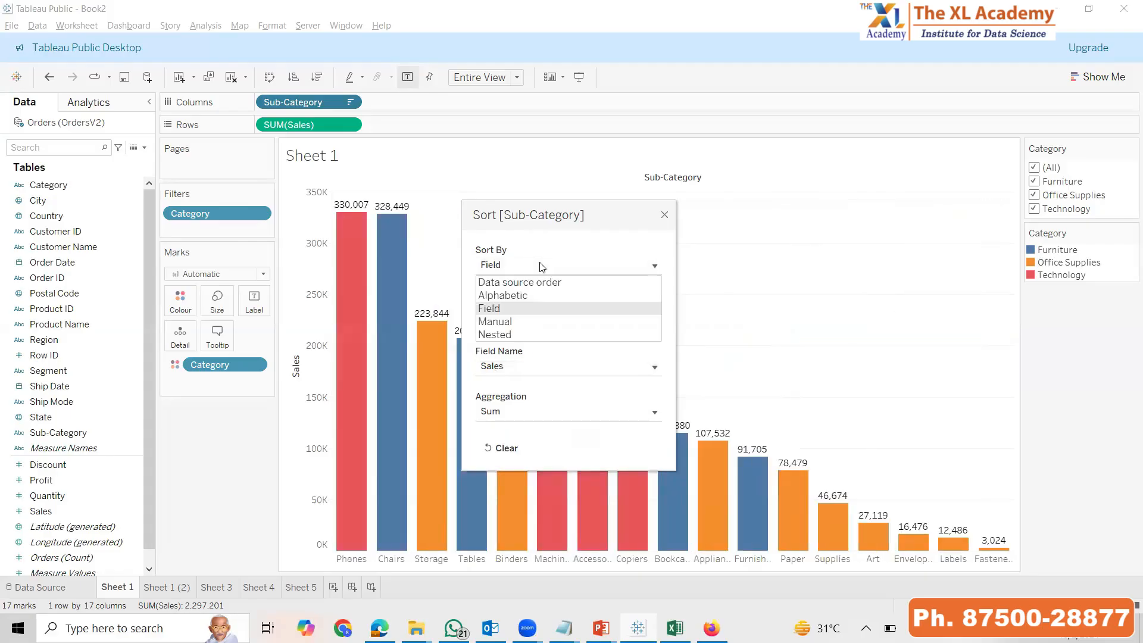
pyautogui.click(512, 324)
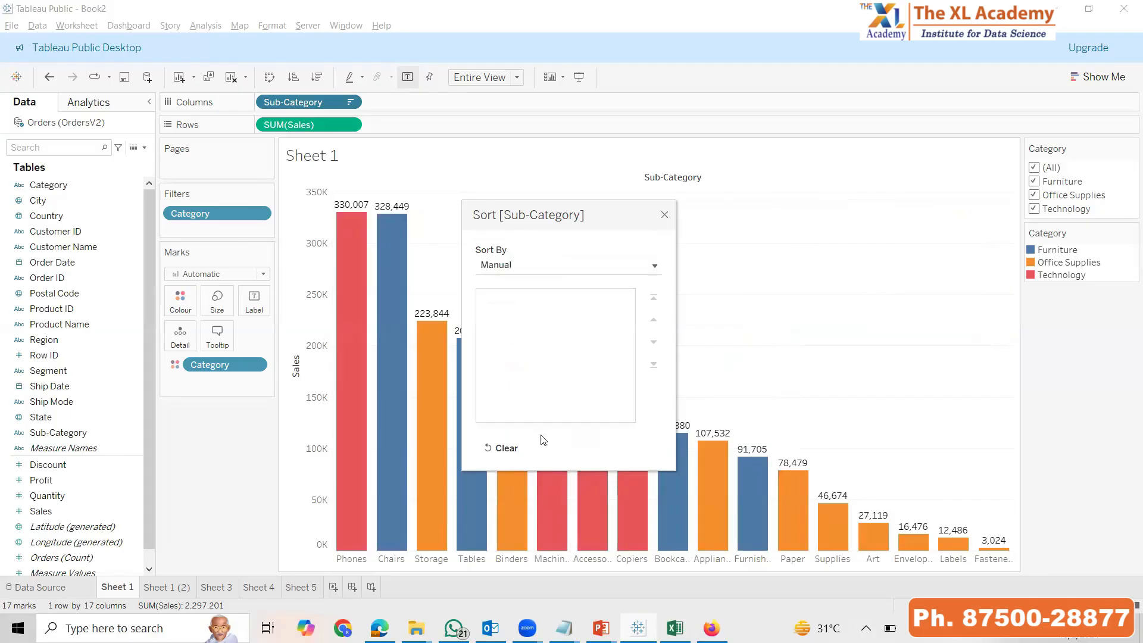
pyautogui.click(507, 401)
pyautogui.click(653, 304)
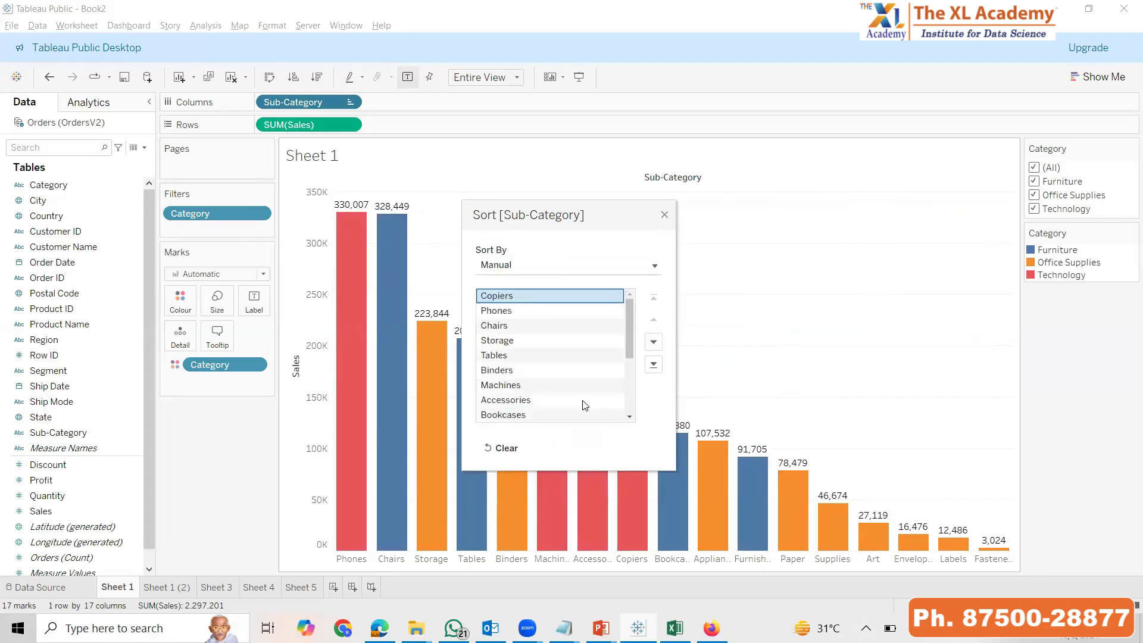
pyautogui.click(524, 419)
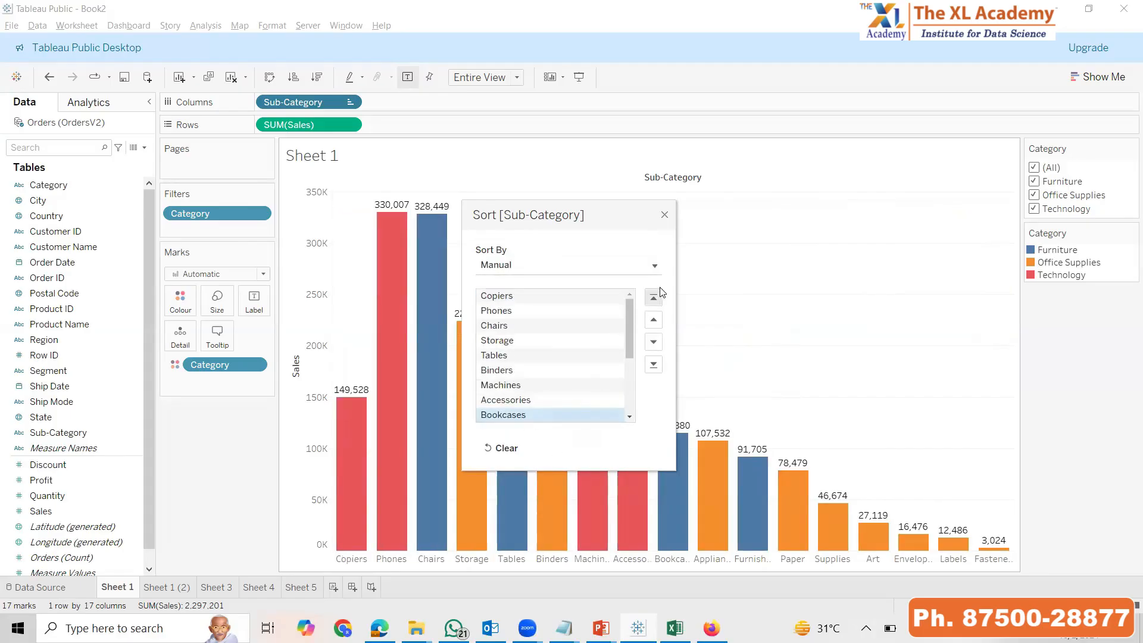
pyautogui.click(654, 297)
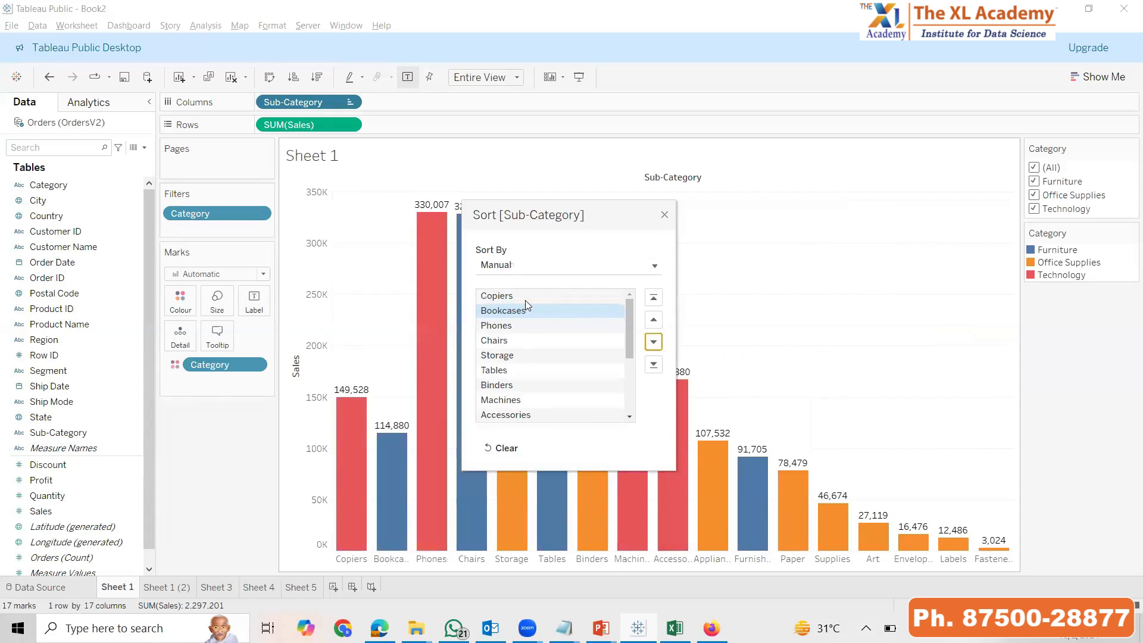
# Try a nested sort for Sub-Category, then sort it by the Sales field with Sum aggregation in descending order
pyautogui.click(527, 266)
pyautogui.click(515, 334)
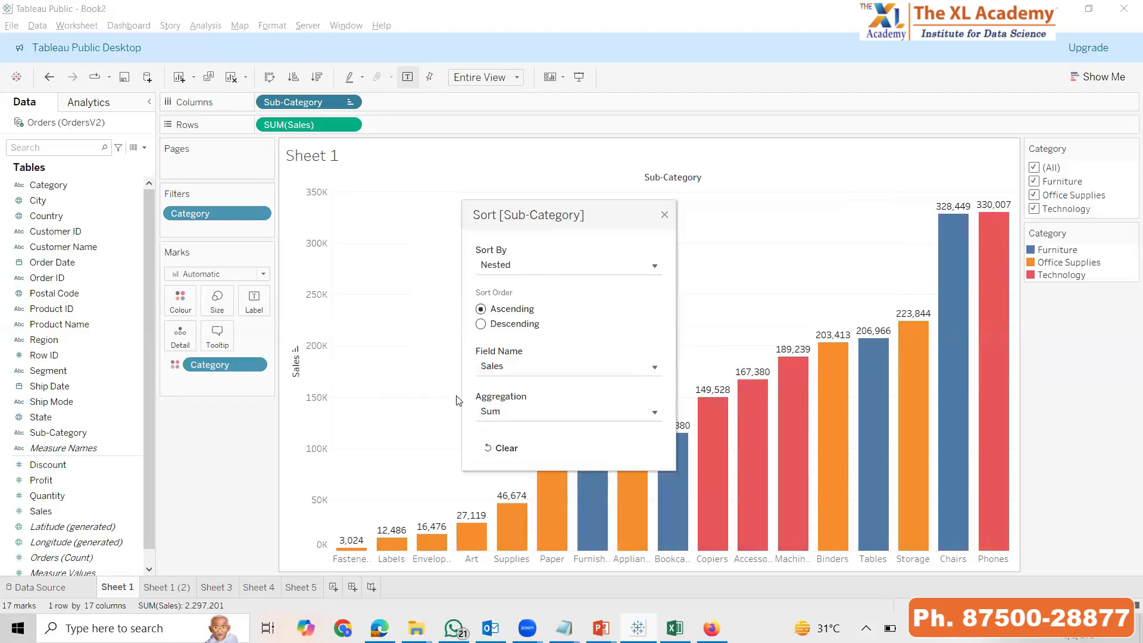
pyautogui.click(538, 272)
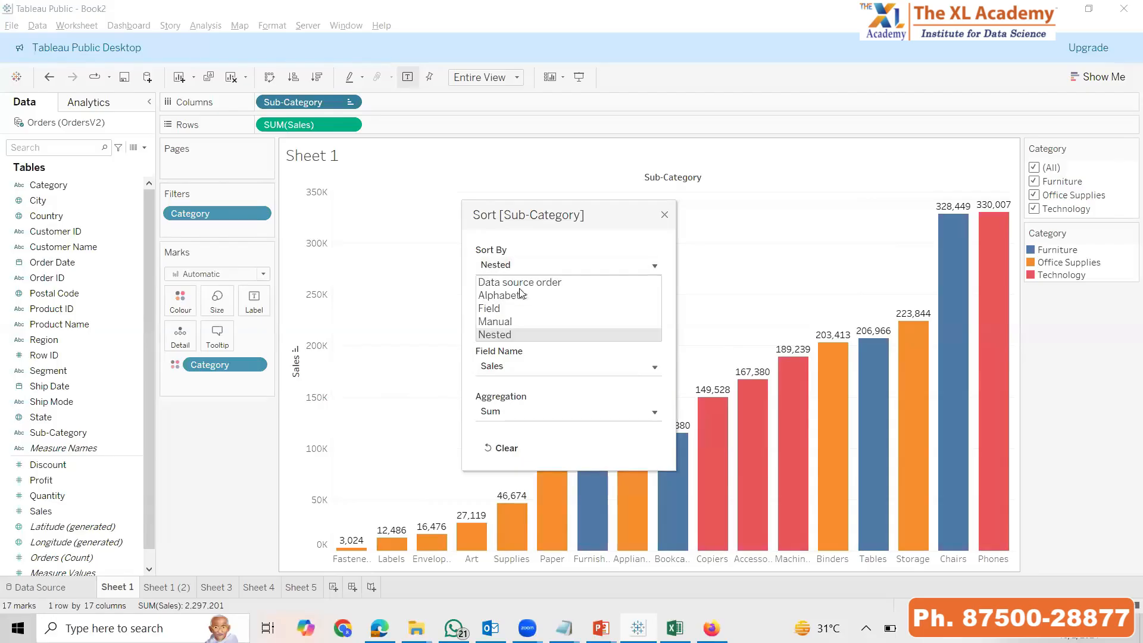
pyautogui.click(506, 309)
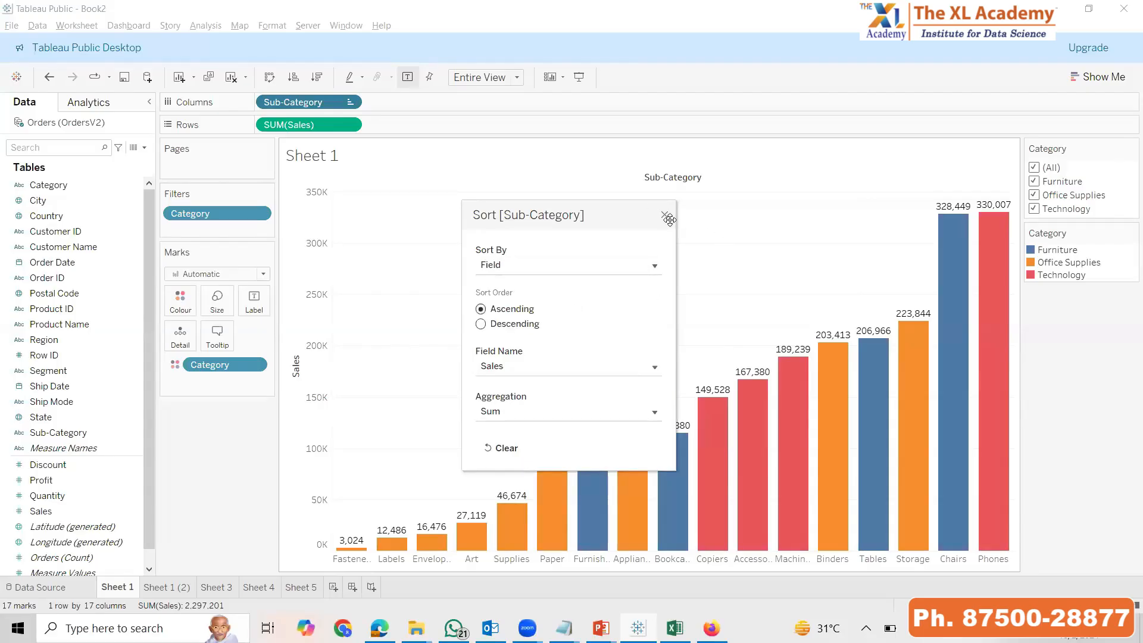
pyautogui.click(529, 325)
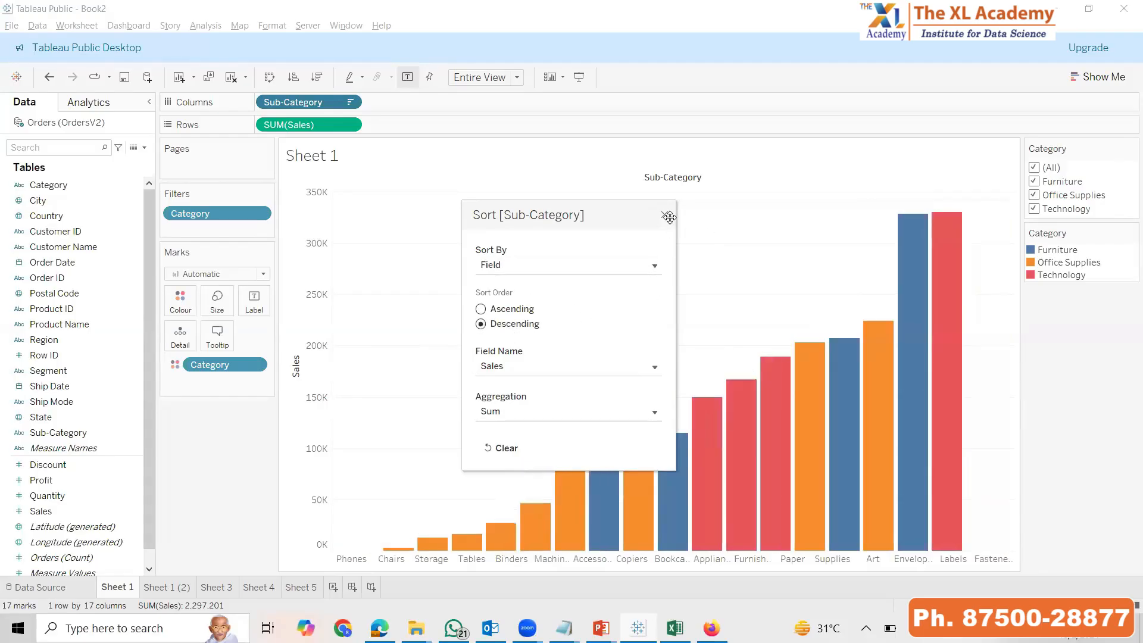
pyautogui.click(665, 215)
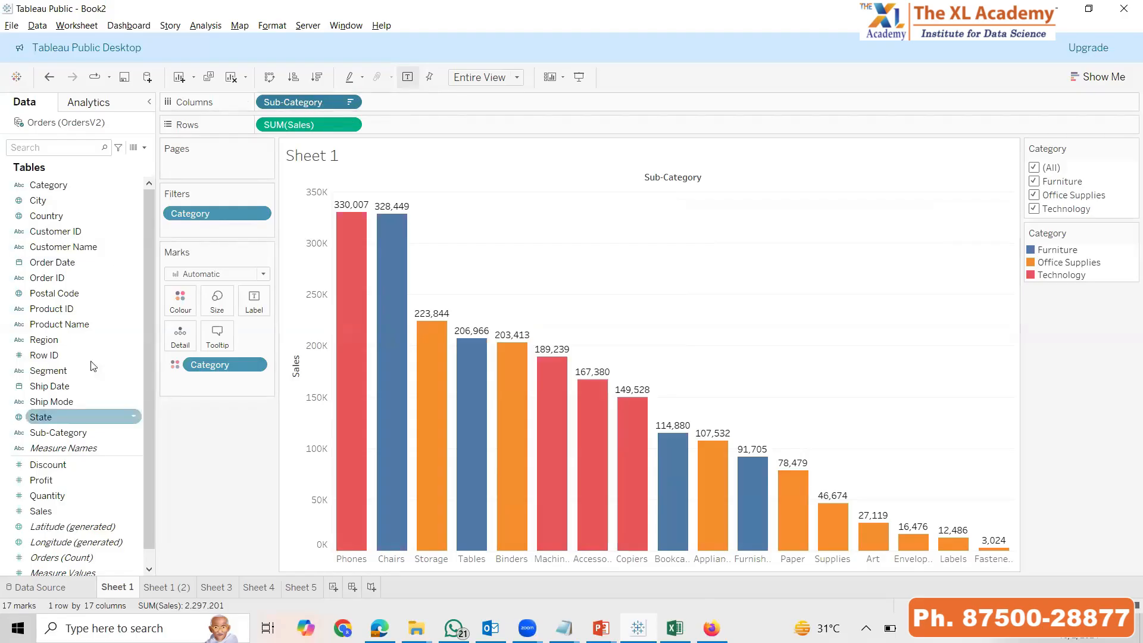
# Review the Sort By choices for Sub-Category, keeping the descending Field sort on Sales
pyautogui.click(350, 102)
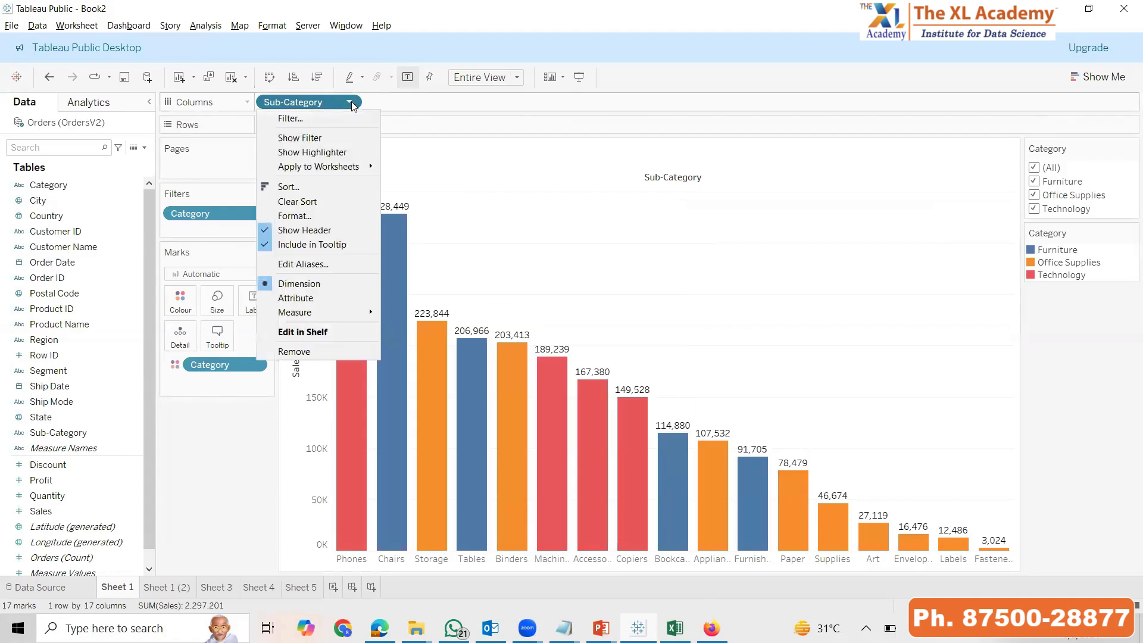
pyautogui.click(282, 188)
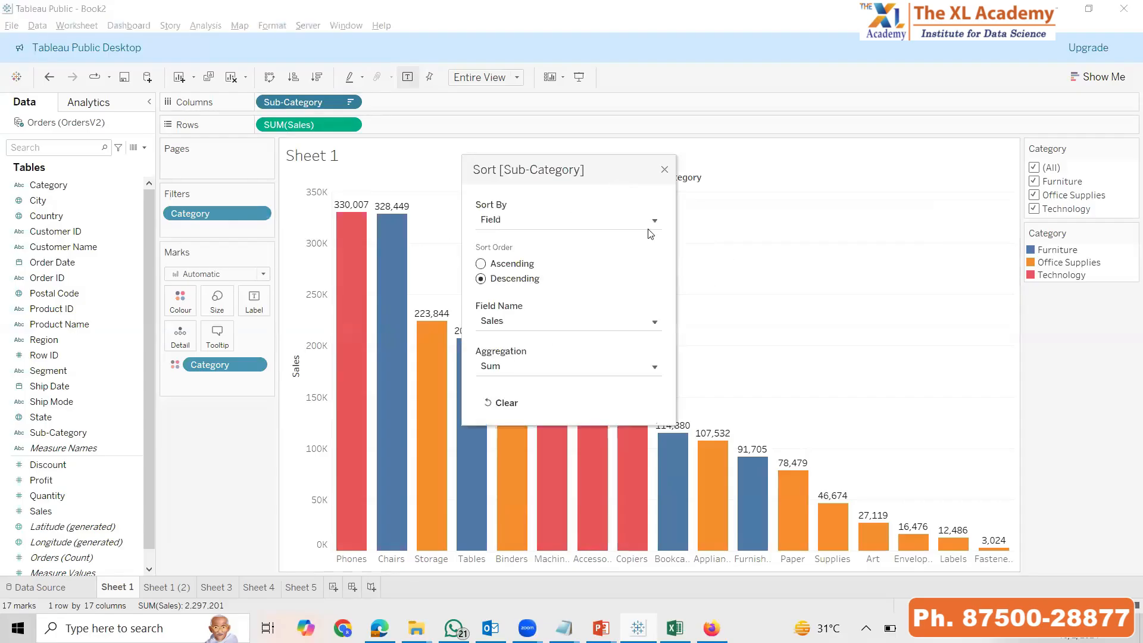
pyautogui.click(652, 220)
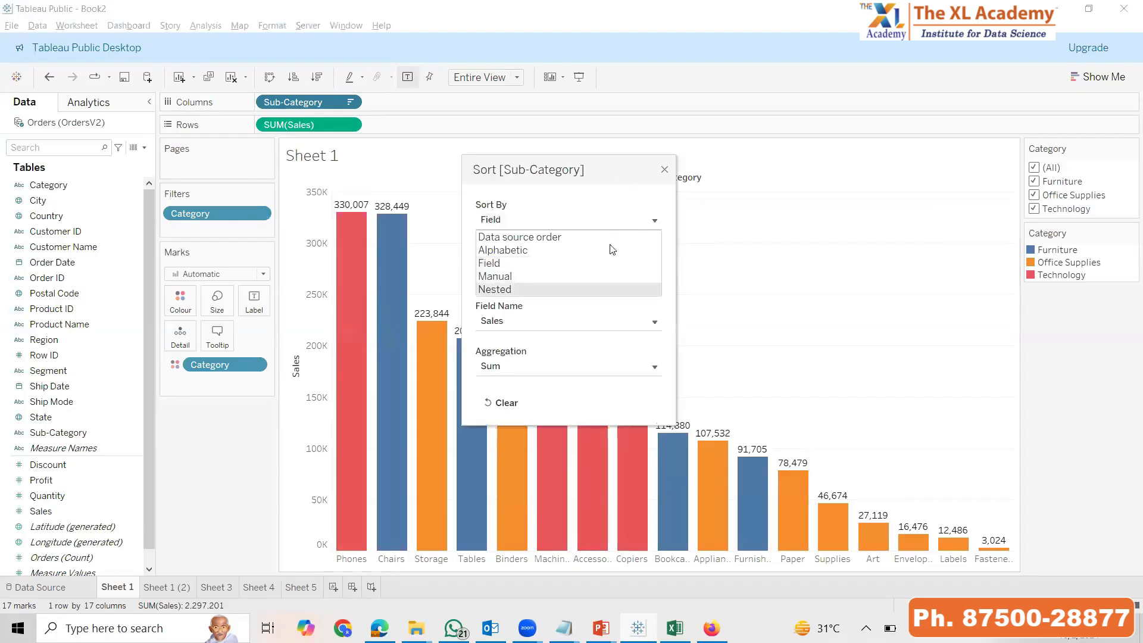
pyautogui.click(567, 264)
pyautogui.click(524, 278)
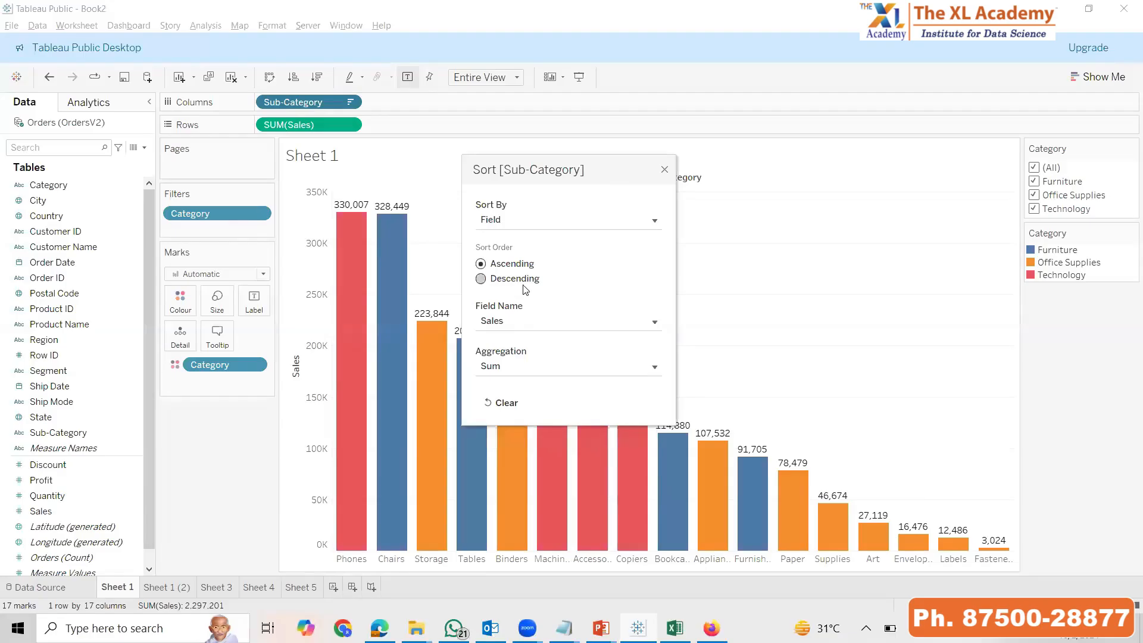
pyautogui.click(664, 170)
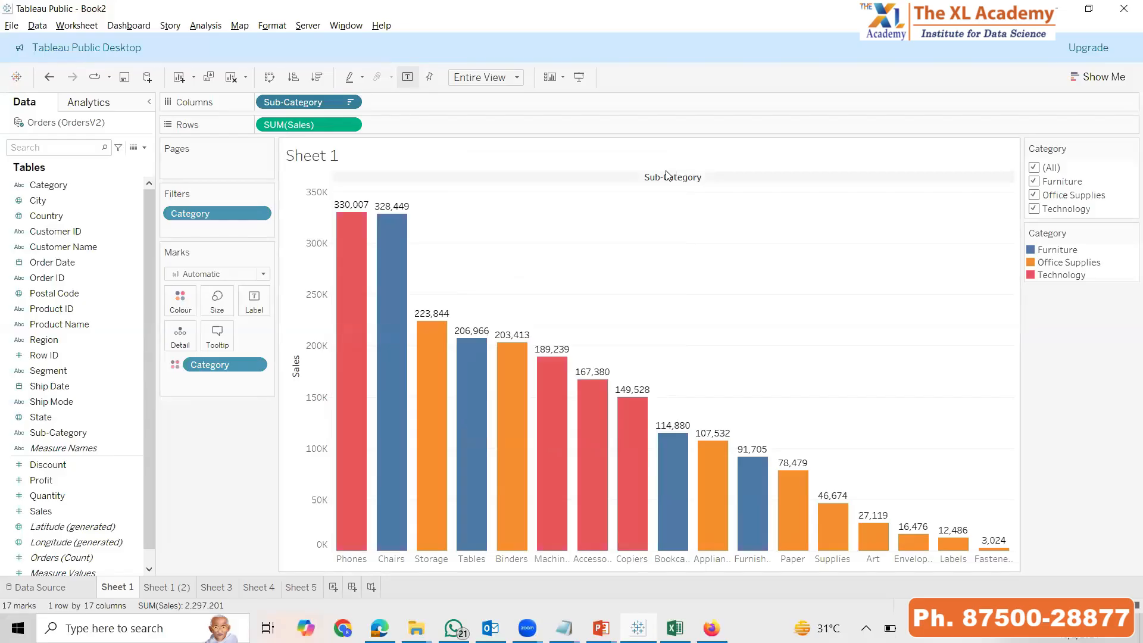
# Colour the Sub-Category bars by Profit and sort them in descending order of Profit
pyautogui.moveTo(41, 480); pyautogui.dragTo(181, 301)
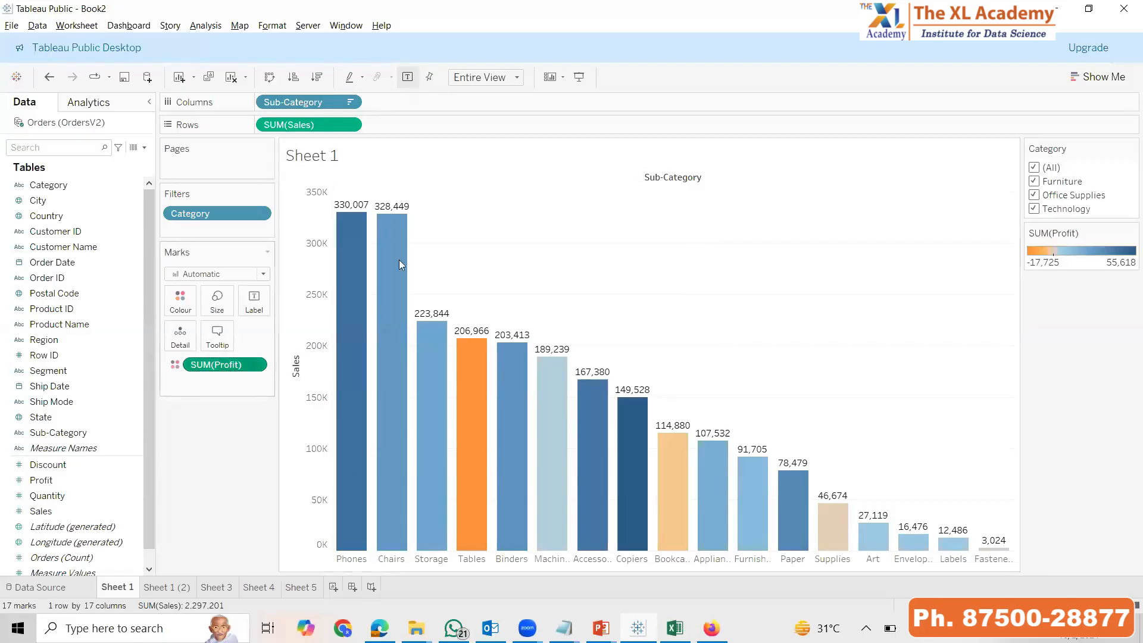
pyautogui.click(317, 78)
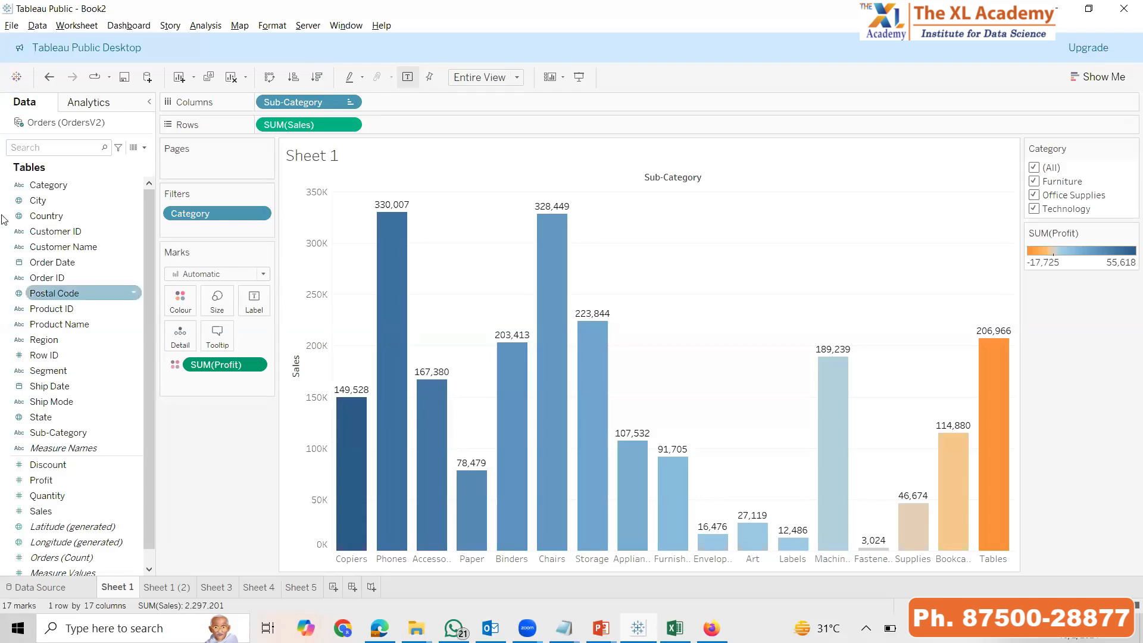
# Review the field sorting options in the data source and the Sub-Category field's options on Sheet 1
pyautogui.click(41, 588)
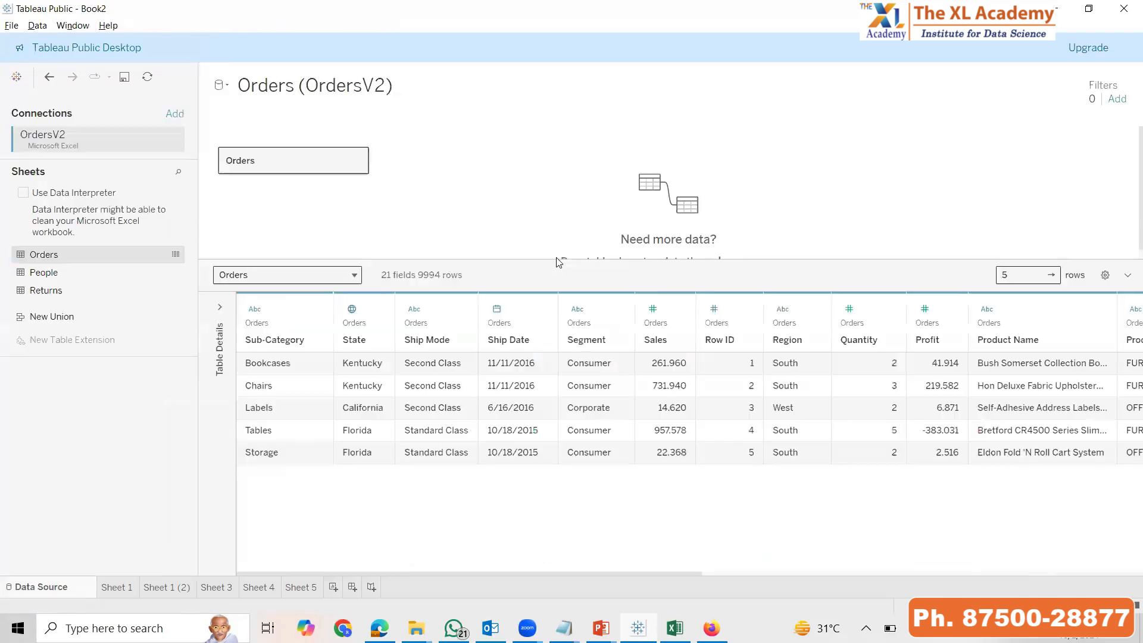
pyautogui.click(1105, 277)
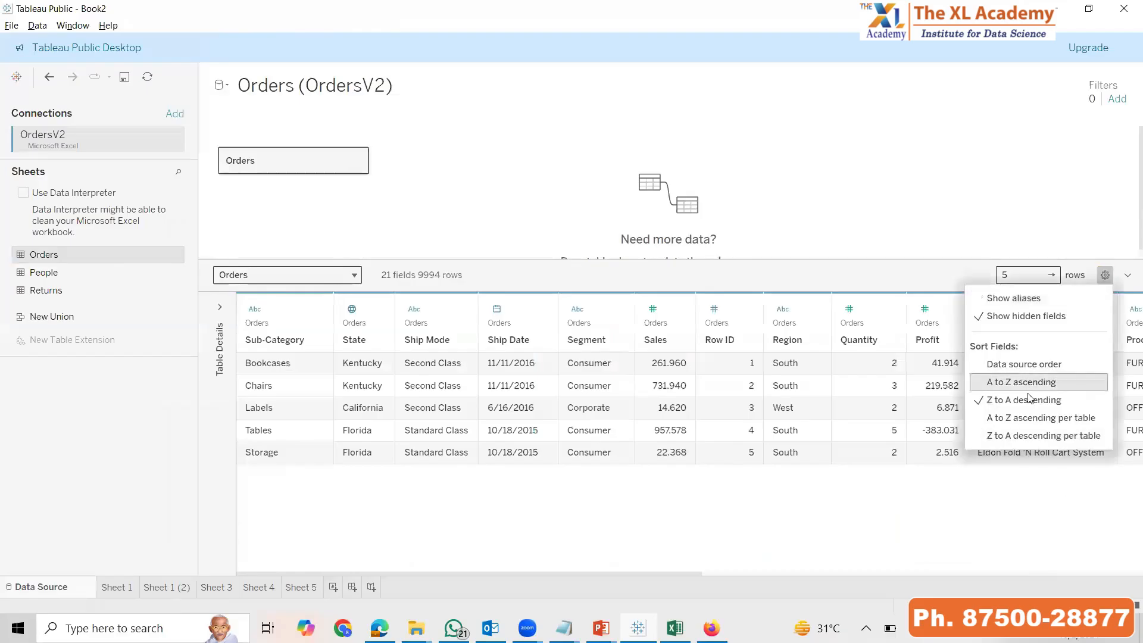
pyautogui.click(1020, 496)
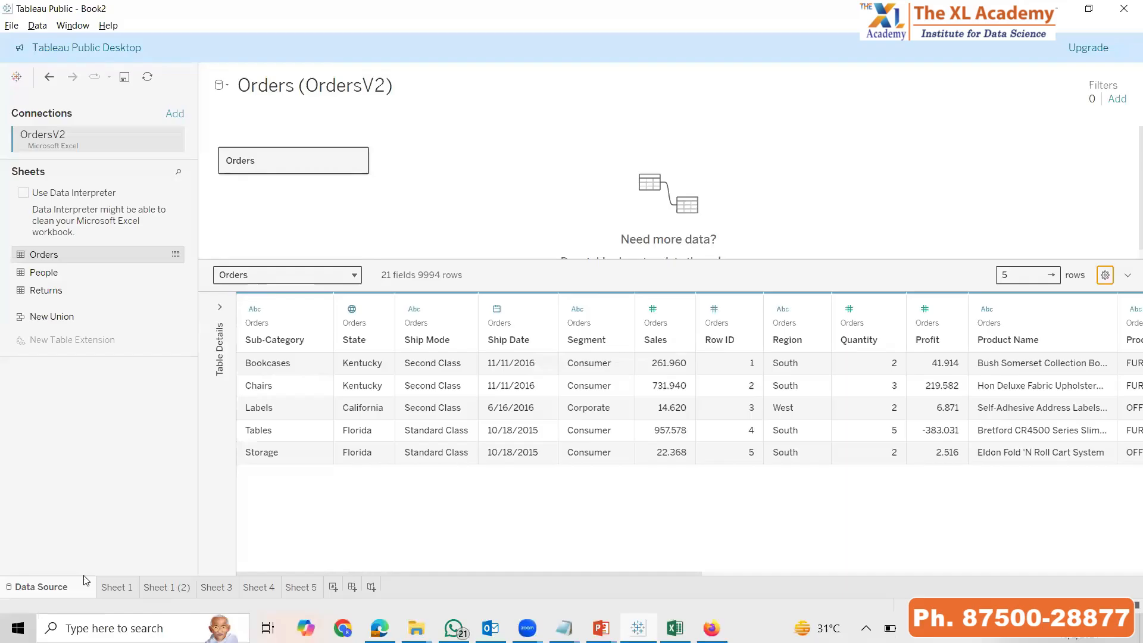
pyautogui.click(131, 587)
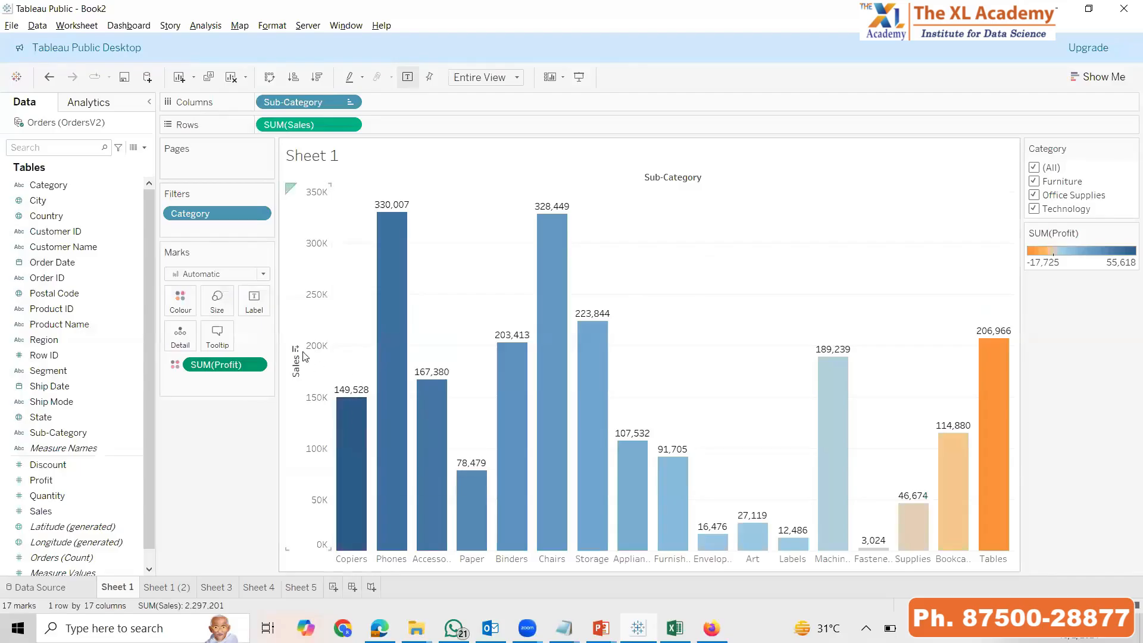
pyautogui.click(348, 103)
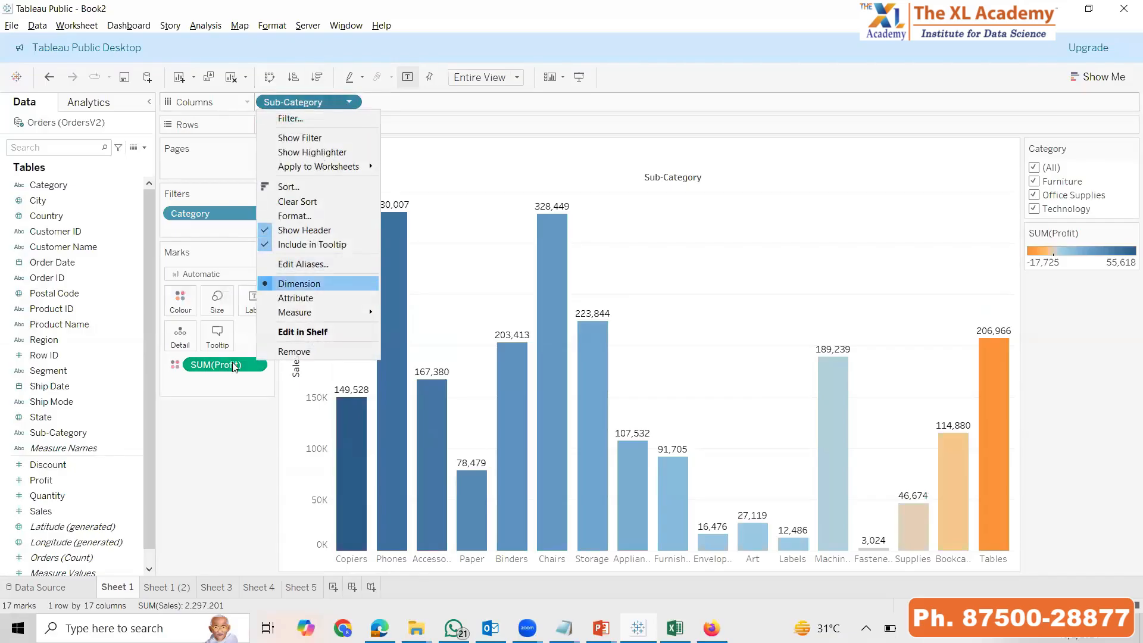
pyautogui.click(246, 383)
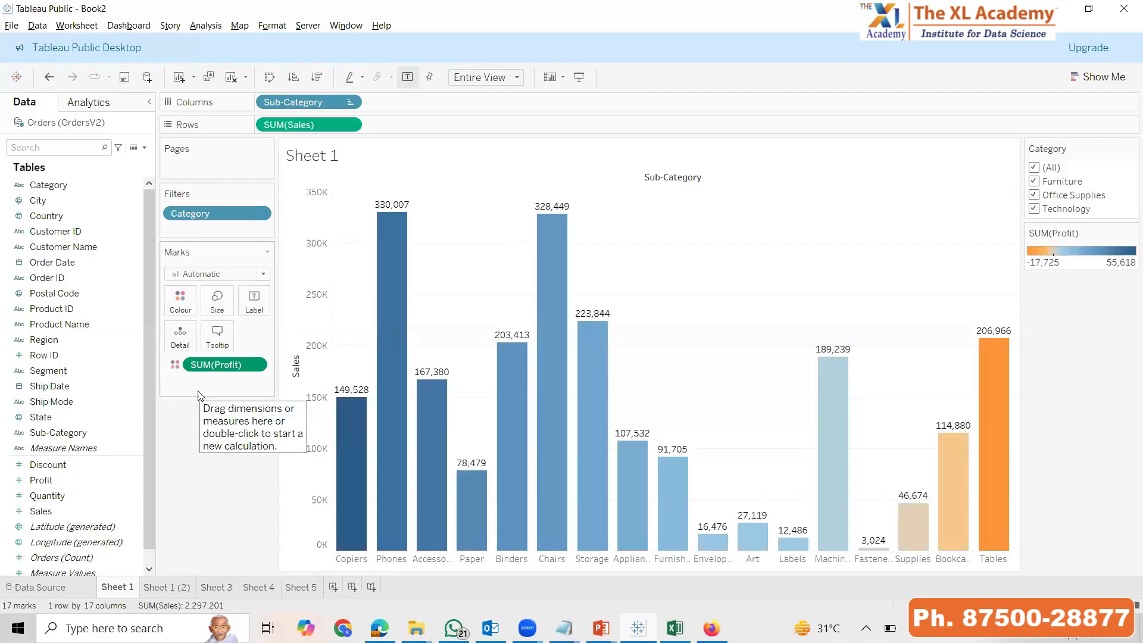
# Switch to the PowerPoint slide show and advance to the Sorting By Marks Card slide
pyautogui.hotkey('alt', 'Tab')
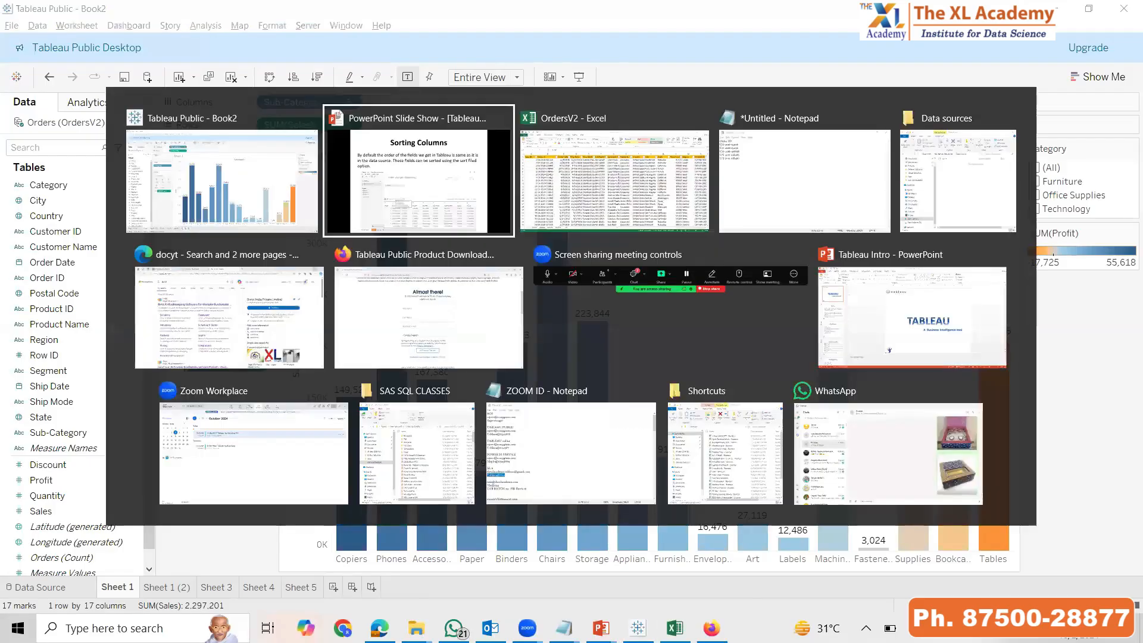
pyautogui.press('Right')
pyautogui.press('Right')
pyautogui.press('Right')
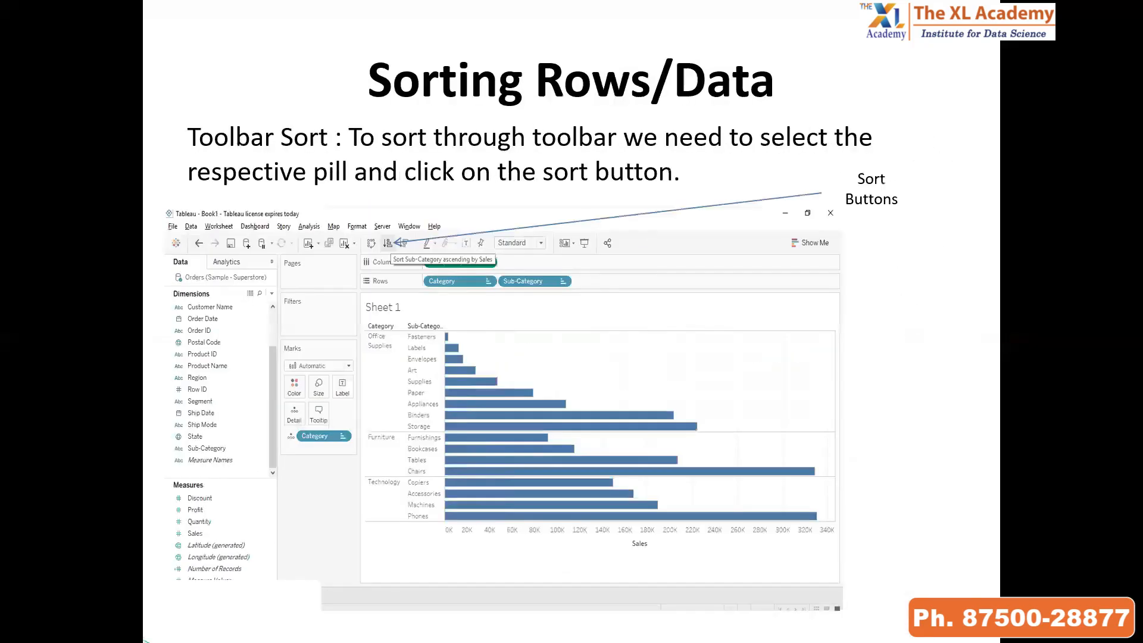
pyautogui.press('Right')
pyautogui.press('Right')
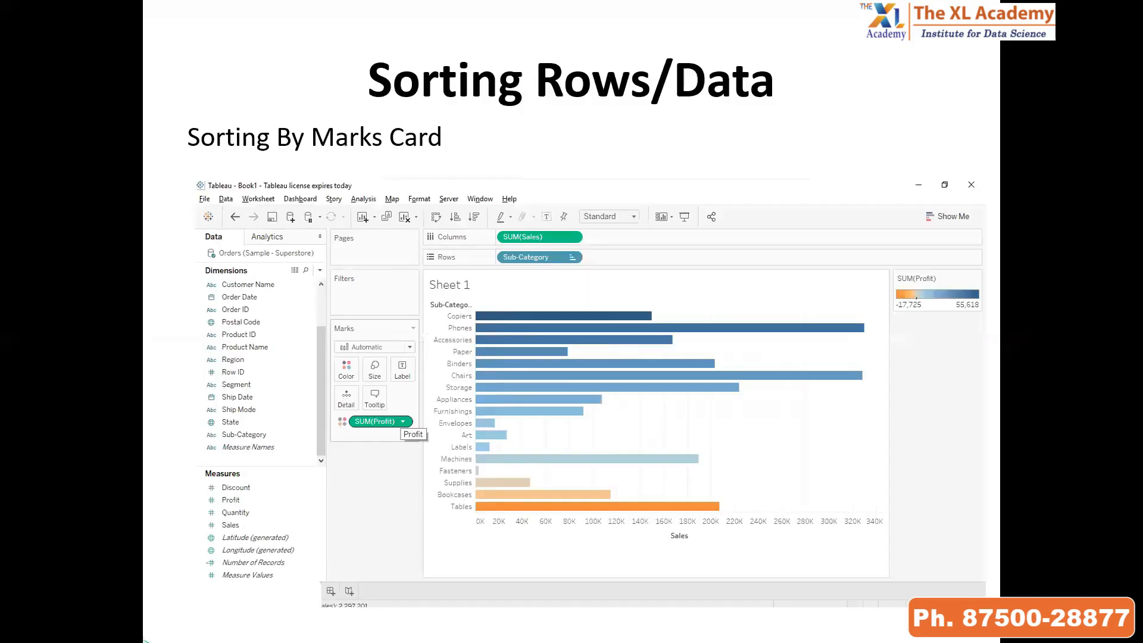
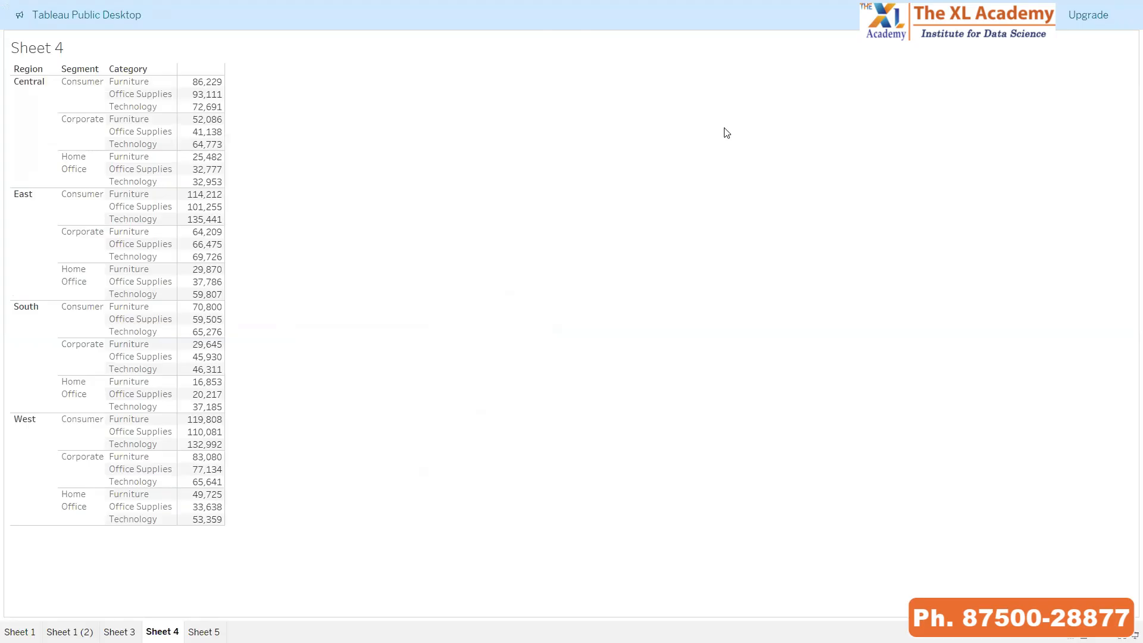
# Remove Category, Segment and Region from the rows of Sheet 4, checking the reduced table in presentation mode
pyautogui.press('Escape')
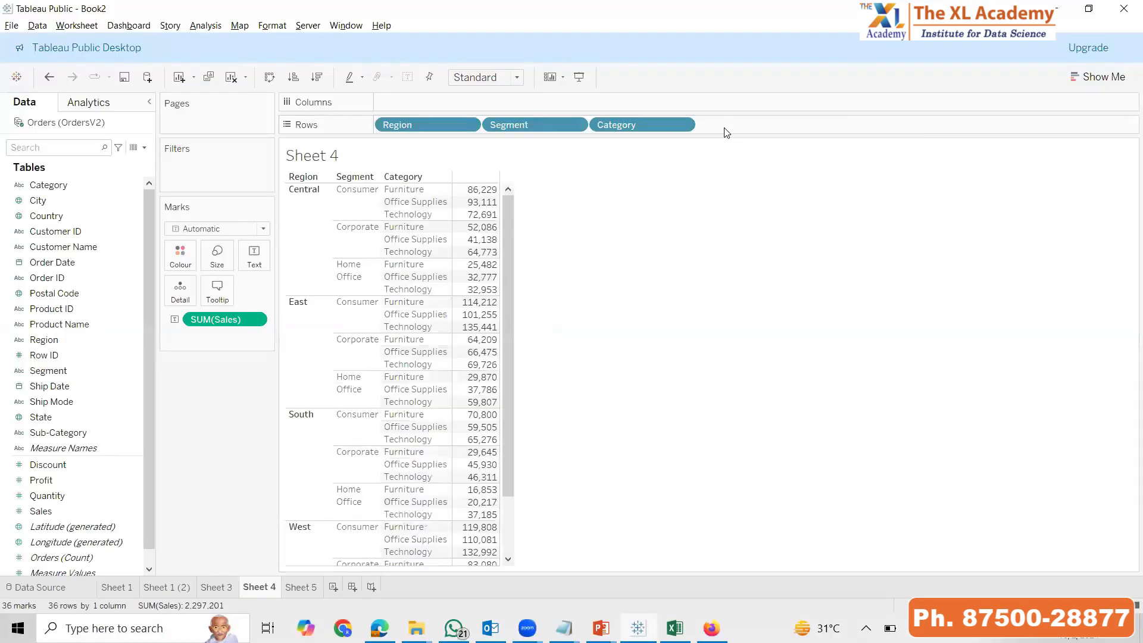
pyautogui.moveTo(667, 124); pyautogui.dragTo(799, 79)
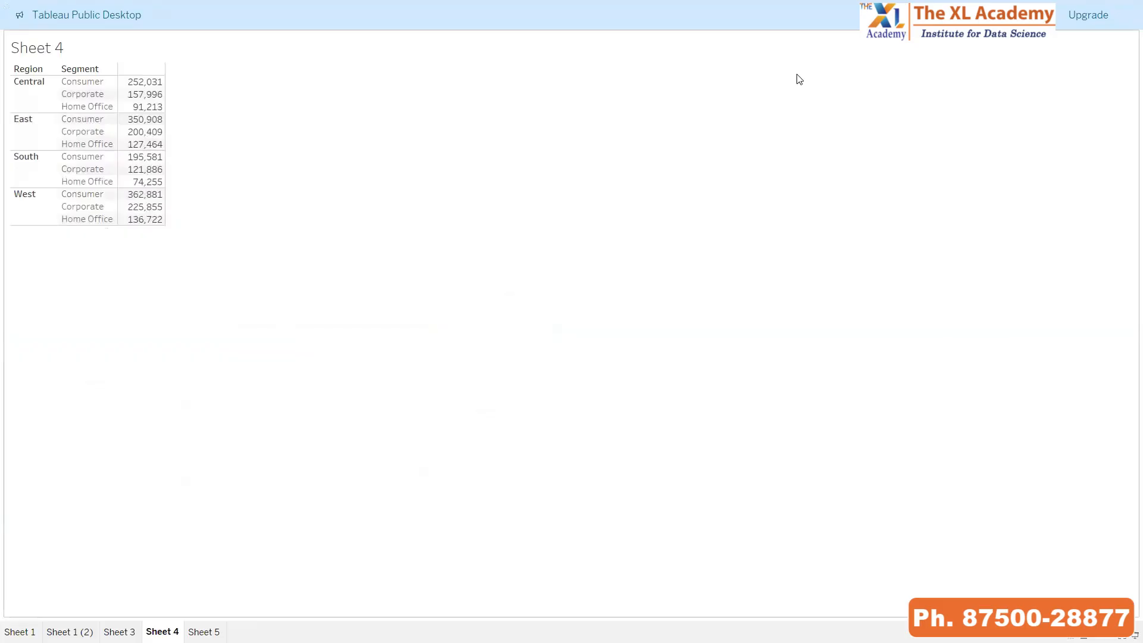
pyautogui.press('Escape')
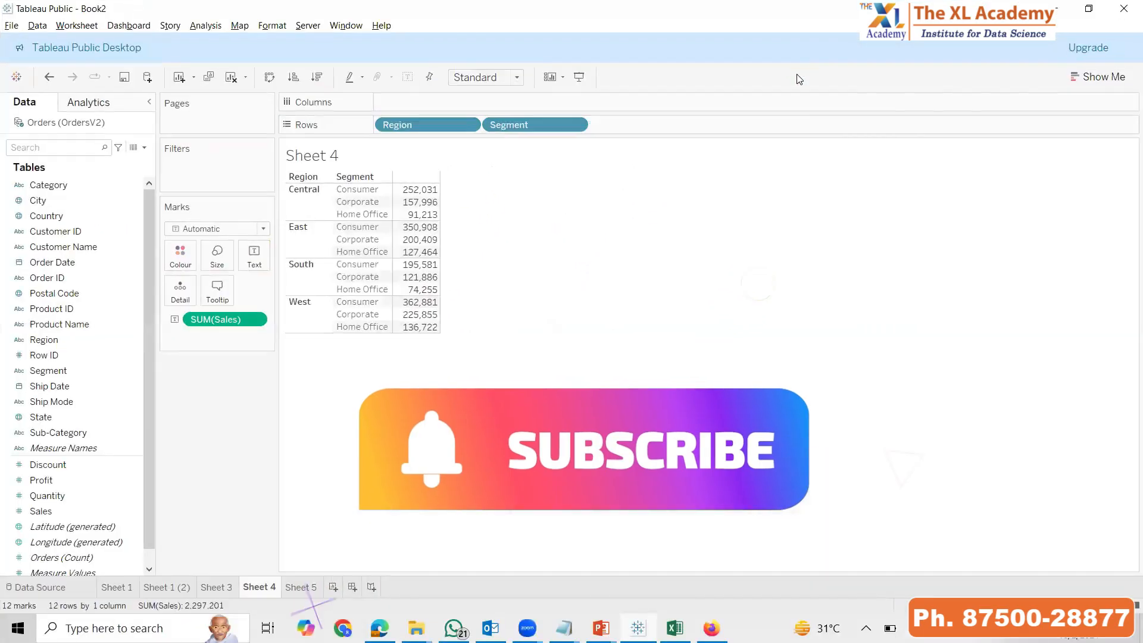
pyautogui.moveTo(506, 125); pyautogui.dragTo(819, 95)
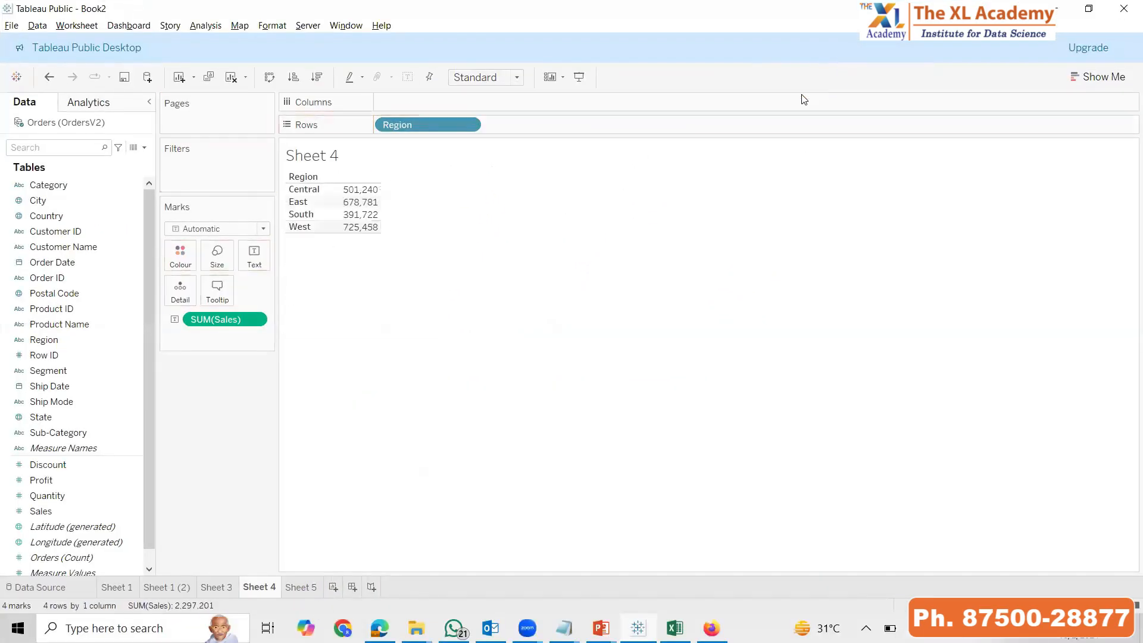
pyautogui.press('F7')
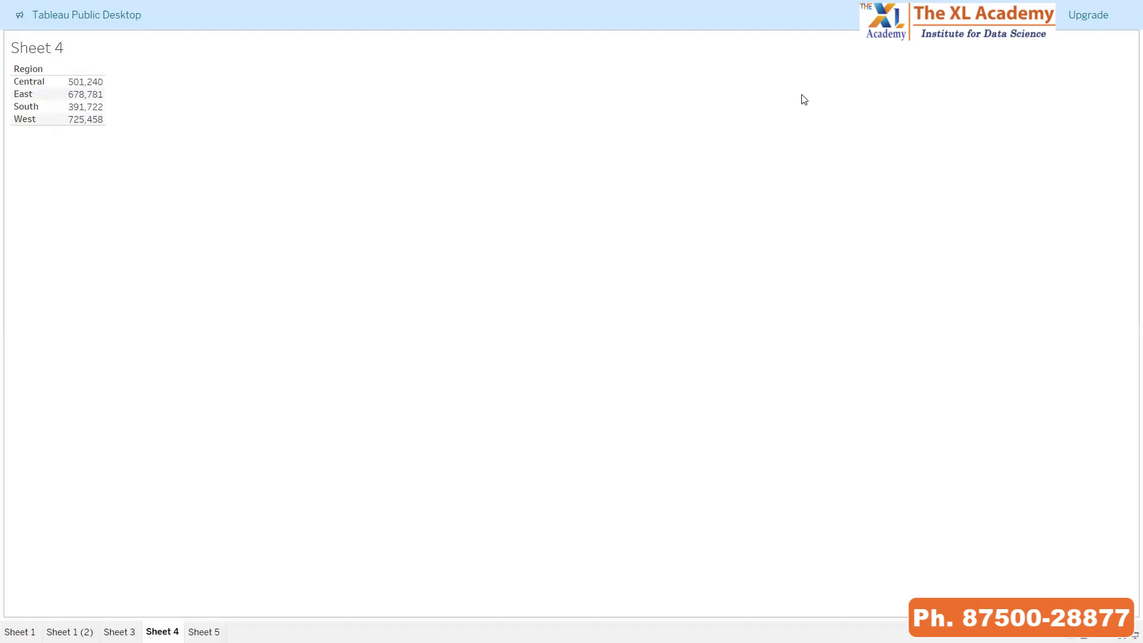
pyautogui.press('Escape')
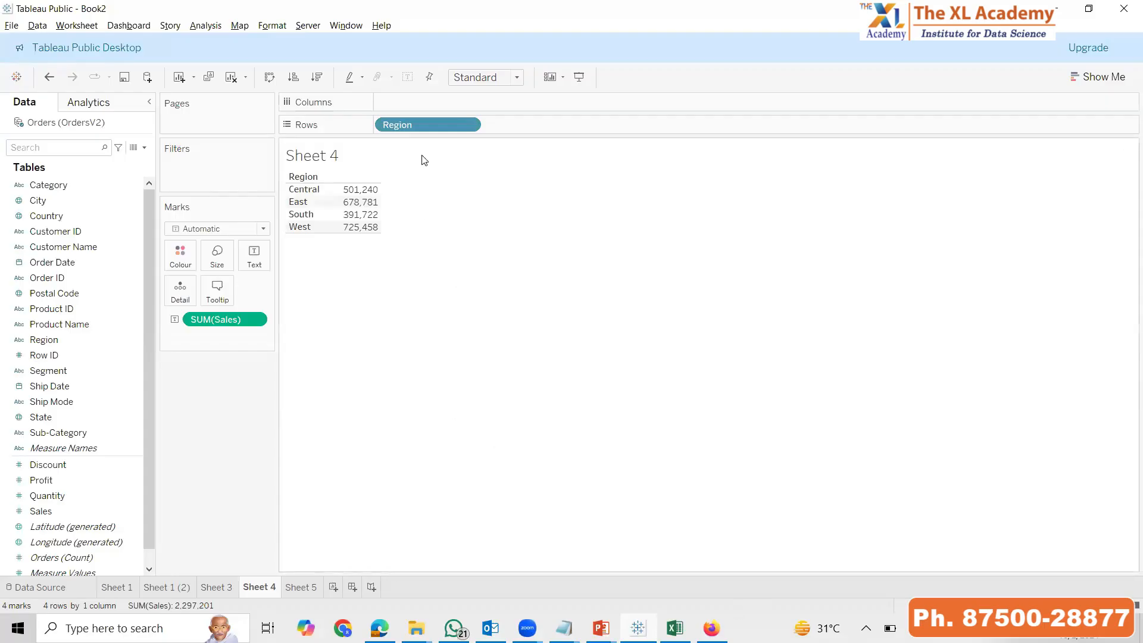
pyautogui.moveTo(207, 405); pyautogui.dragTo(176, 464)
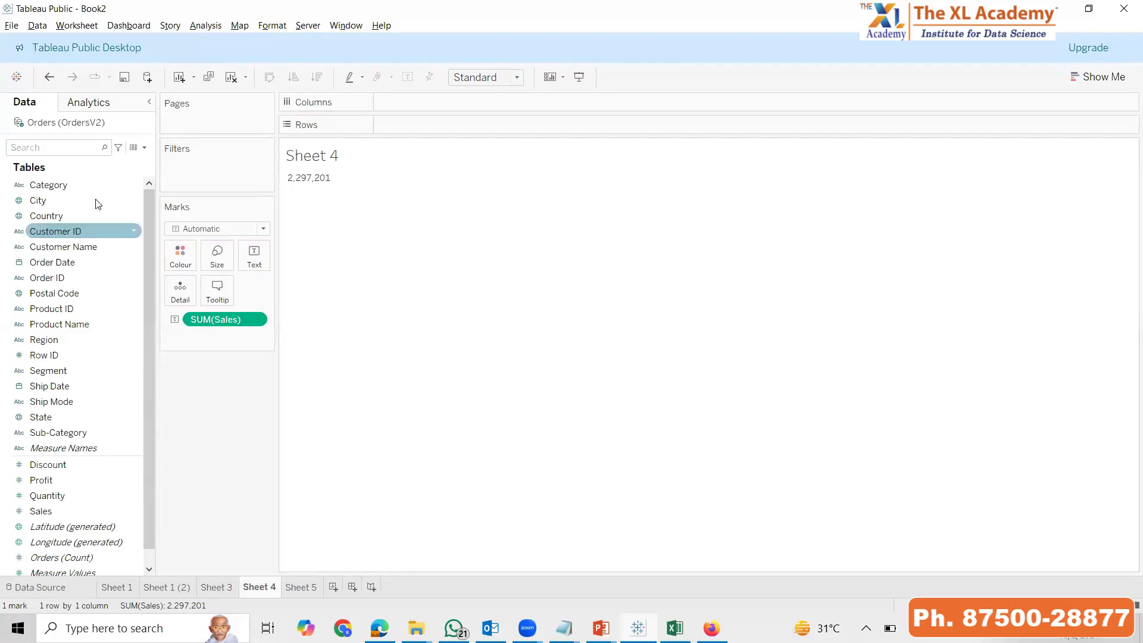
# Create a hierarchy named PD from the Category, Region, Segment and Sub-Category fields
pyautogui.click(83, 186)
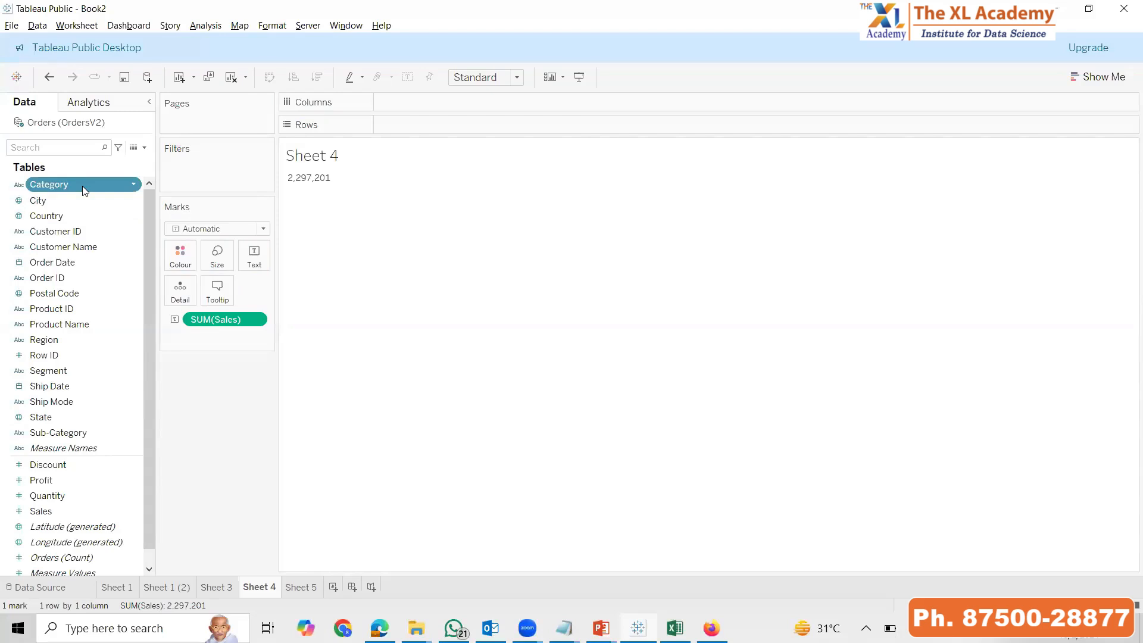
pyautogui.keyDown('ctrl'); pyautogui.click(45, 341); pyautogui.keyUp('ctrl')
pyautogui.keyDown('ctrl'); pyautogui.click(48, 371); pyautogui.keyUp('ctrl')
pyautogui.keyDown('ctrl'); pyautogui.click(66, 433); pyautogui.keyUp('ctrl')
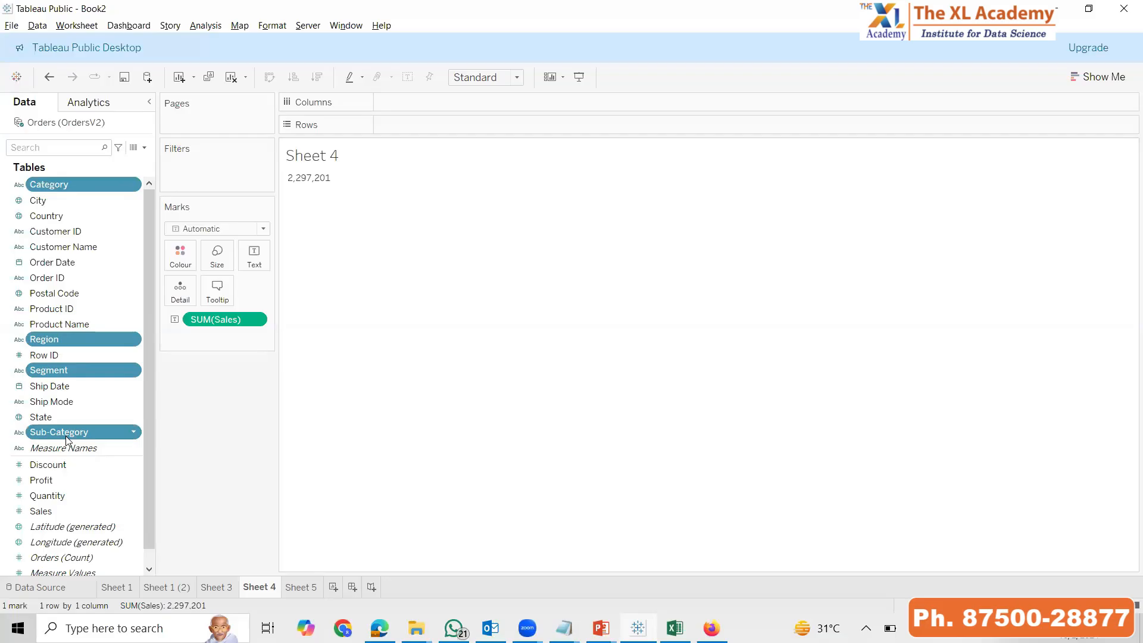
pyautogui.click(133, 186)
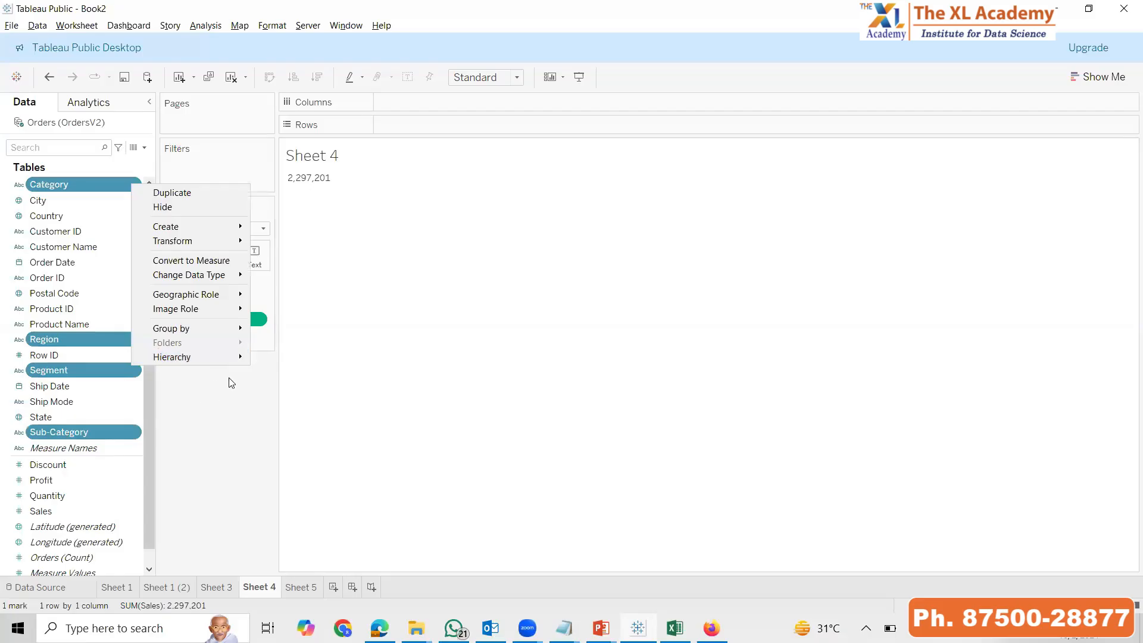
pyautogui.moveTo(214, 360)
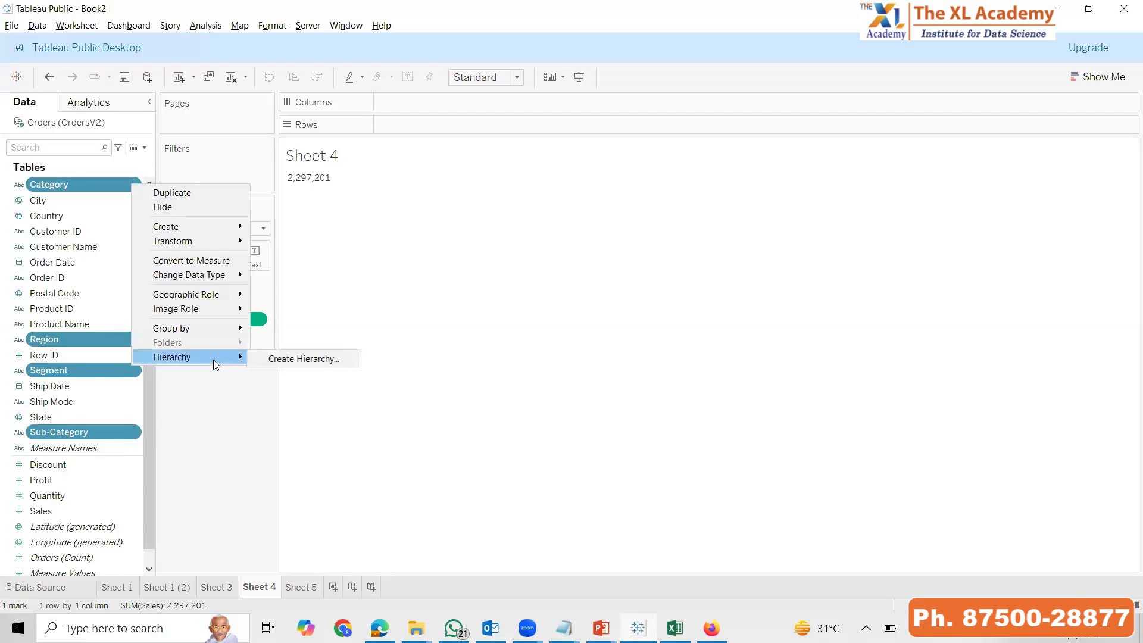
pyautogui.click(296, 359)
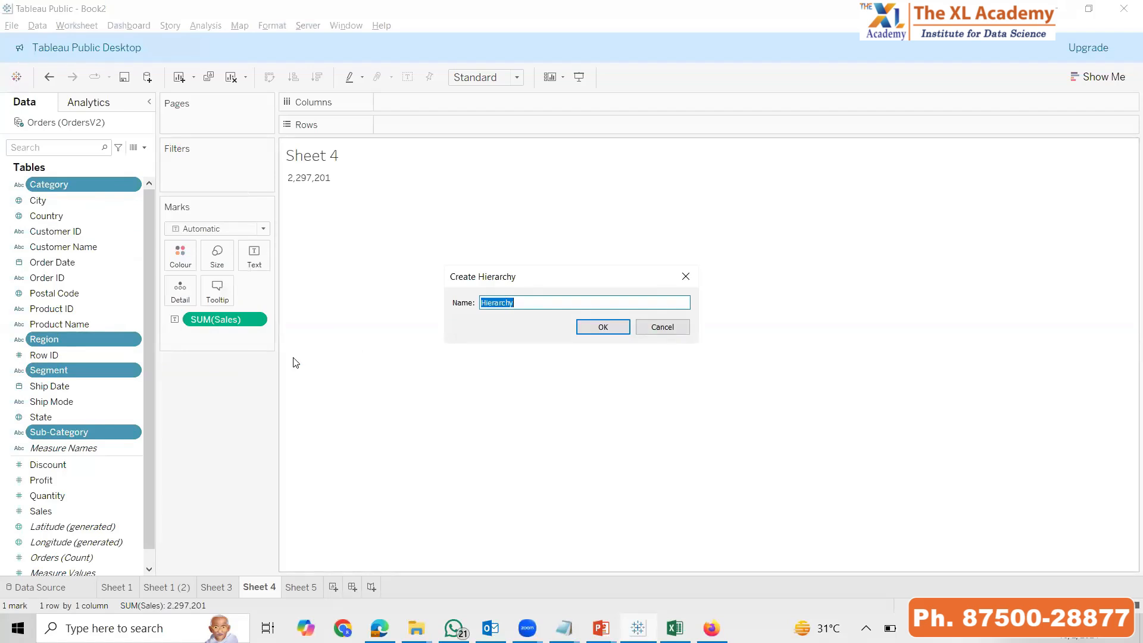
pyautogui.write('PD')
pyautogui.press('Return')
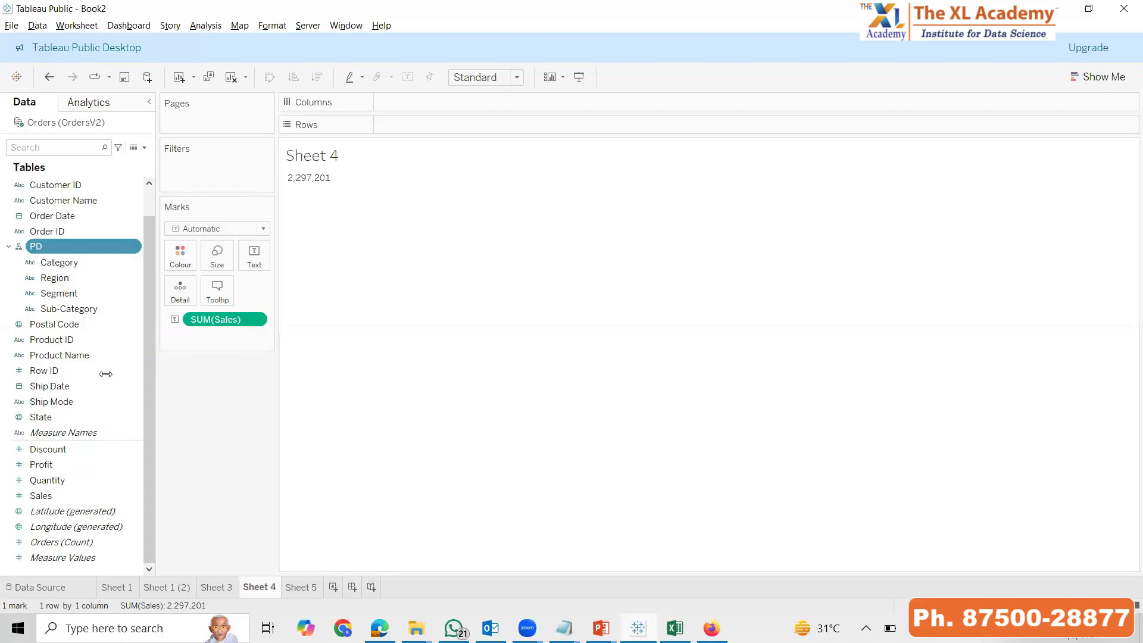
# Reorder the PD hierarchy levels to Region, Segment, Category and Sub-Category
pyautogui.click(66, 278)
pyautogui.moveTo(65, 278)
pyautogui.mouseDown()
pyautogui.moveTo(59, 254)
pyautogui.moveTo(59, 278)
pyautogui.mouseUp()
pyautogui.click(58, 294)
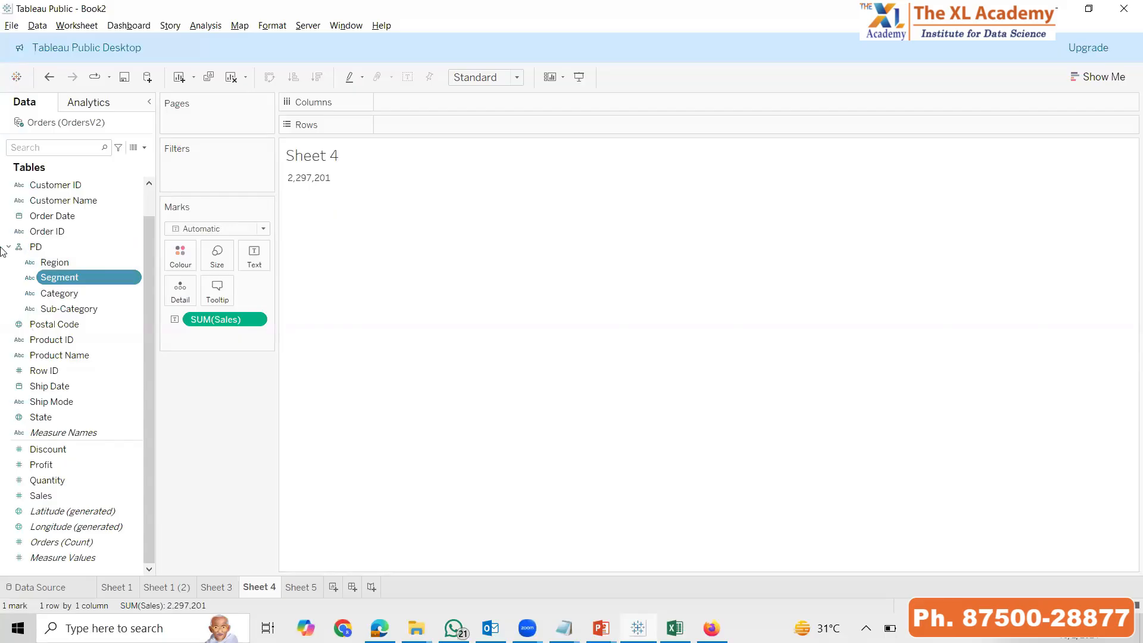
# Place the PD hierarchy on the rows of Sheet 4 and try drilling down from Region and collapsing back
pyautogui.moveTo(45, 247); pyautogui.dragTo(424, 126)
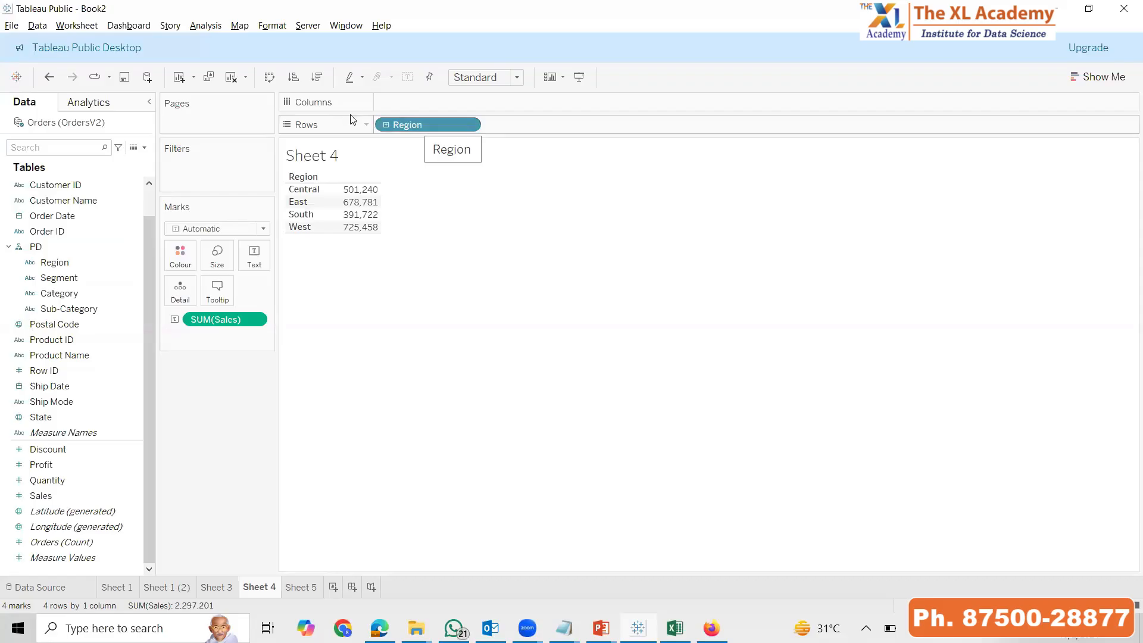
pyautogui.click(386, 125)
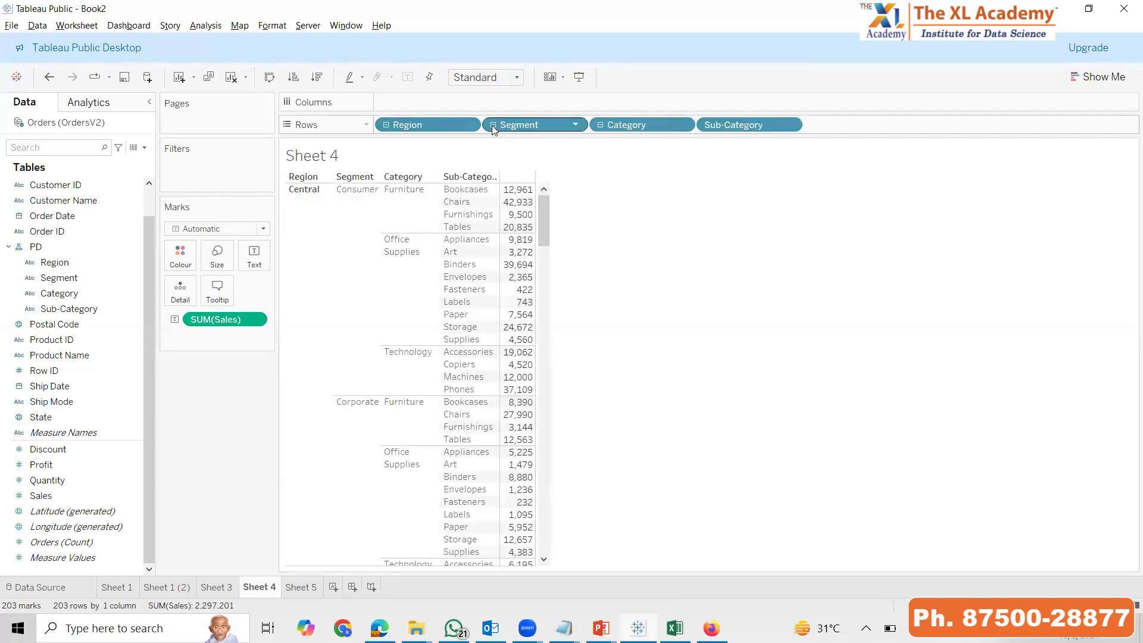
pyautogui.click(493, 125)
pyautogui.click(386, 125)
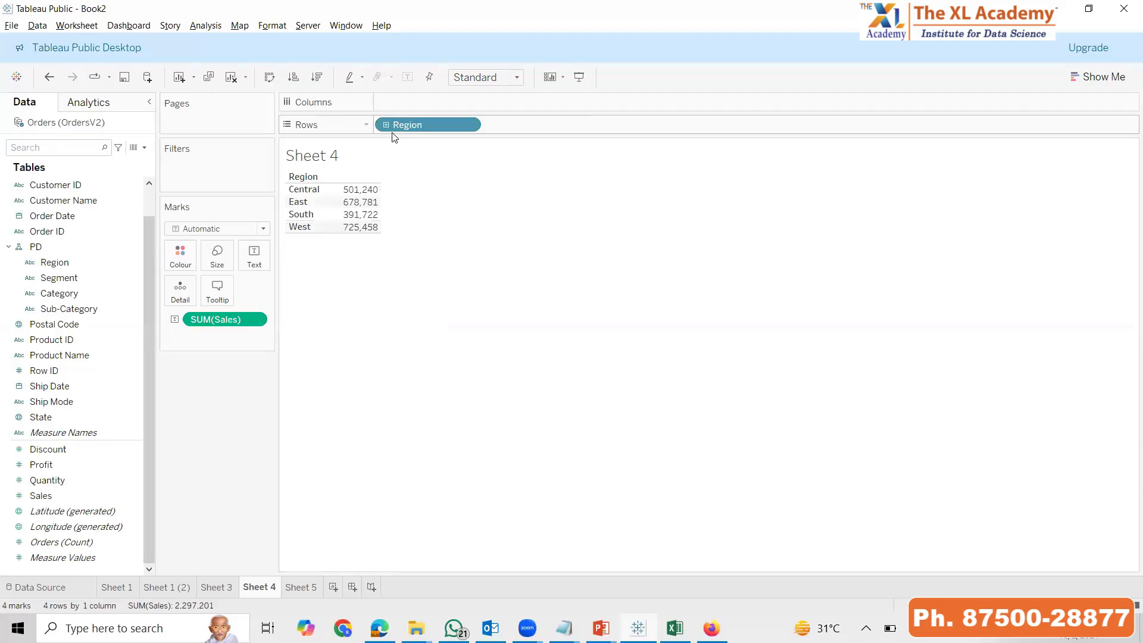
# In presentation mode, drill the Sheet 4 table down from Region to Sub-Category and back up to Region
pyautogui.press('F7')
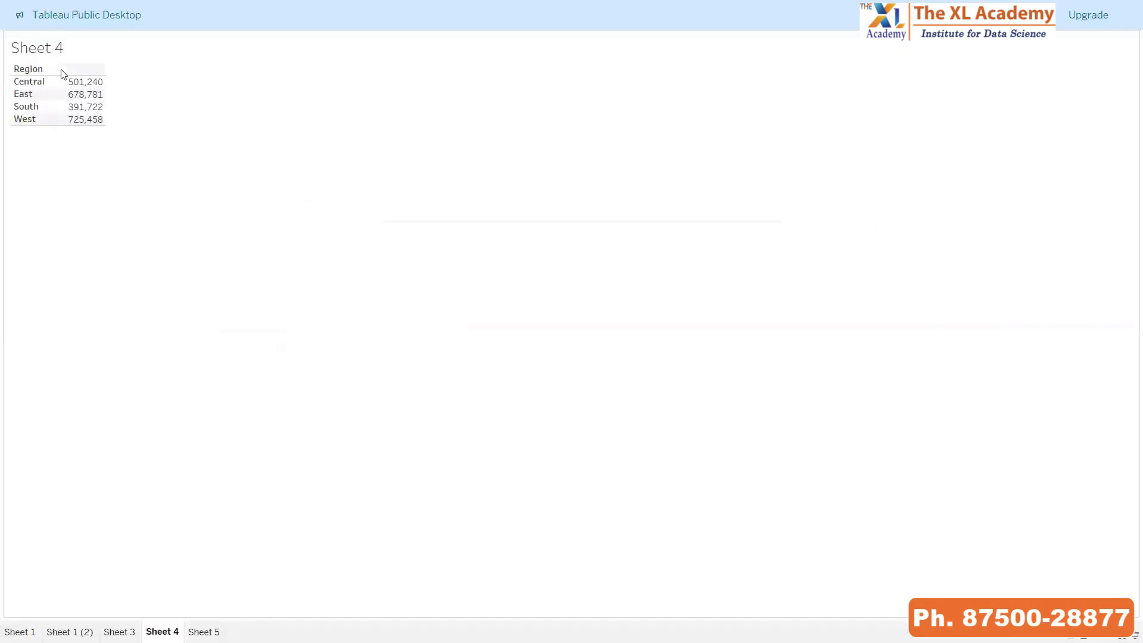
pyautogui.click(36, 70)
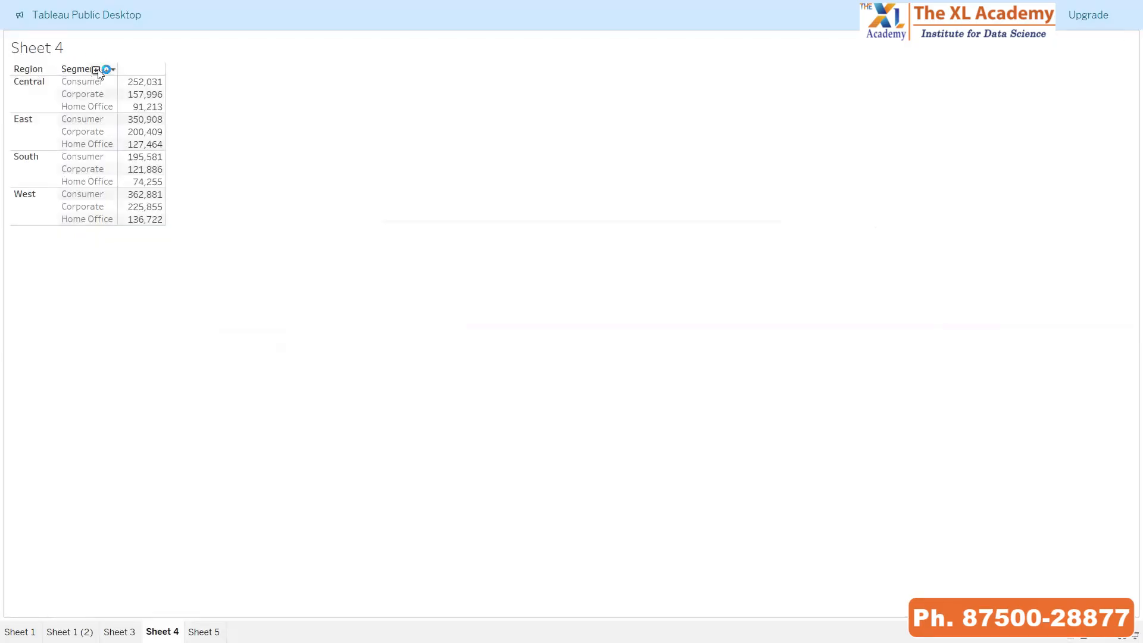
pyautogui.click(96, 70)
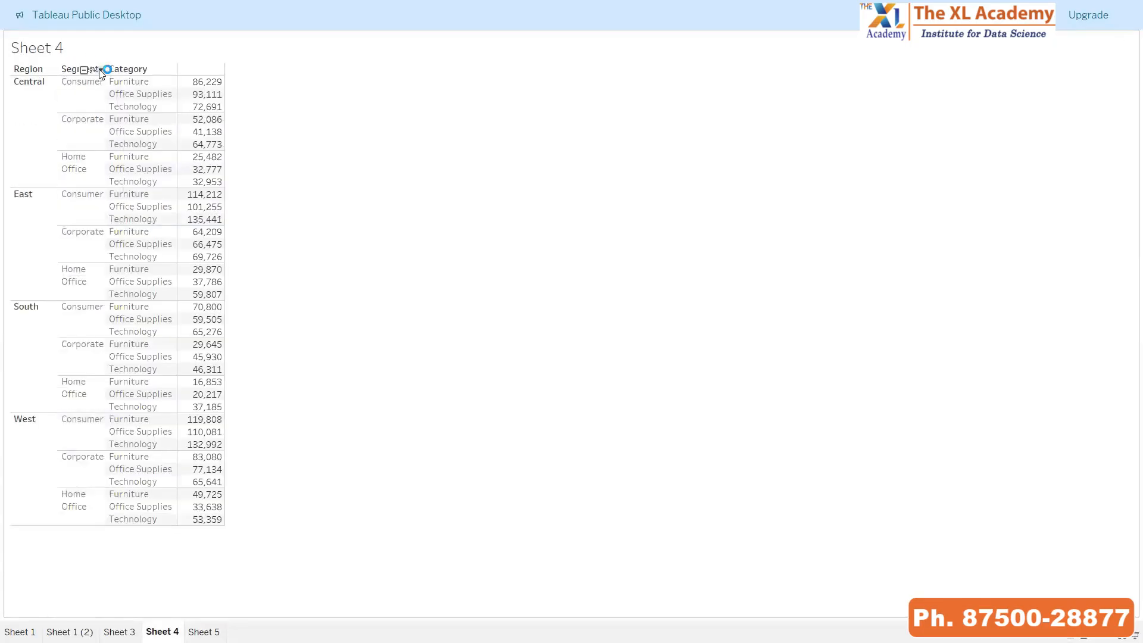
pyautogui.moveTo(143, 73)
pyautogui.click(151, 70)
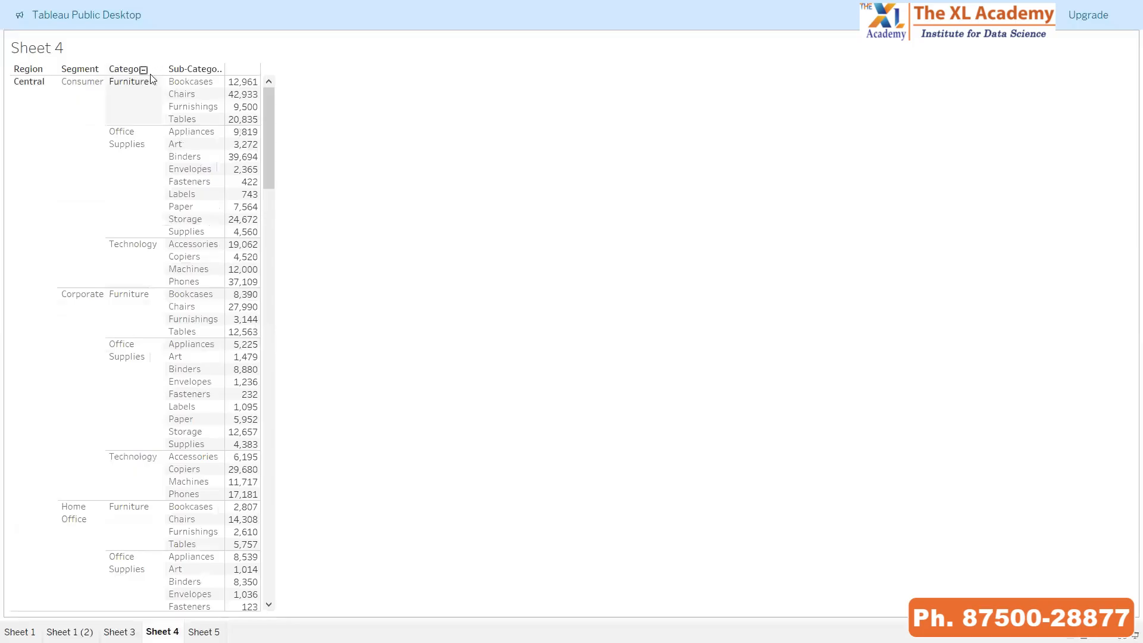
pyautogui.click(144, 70)
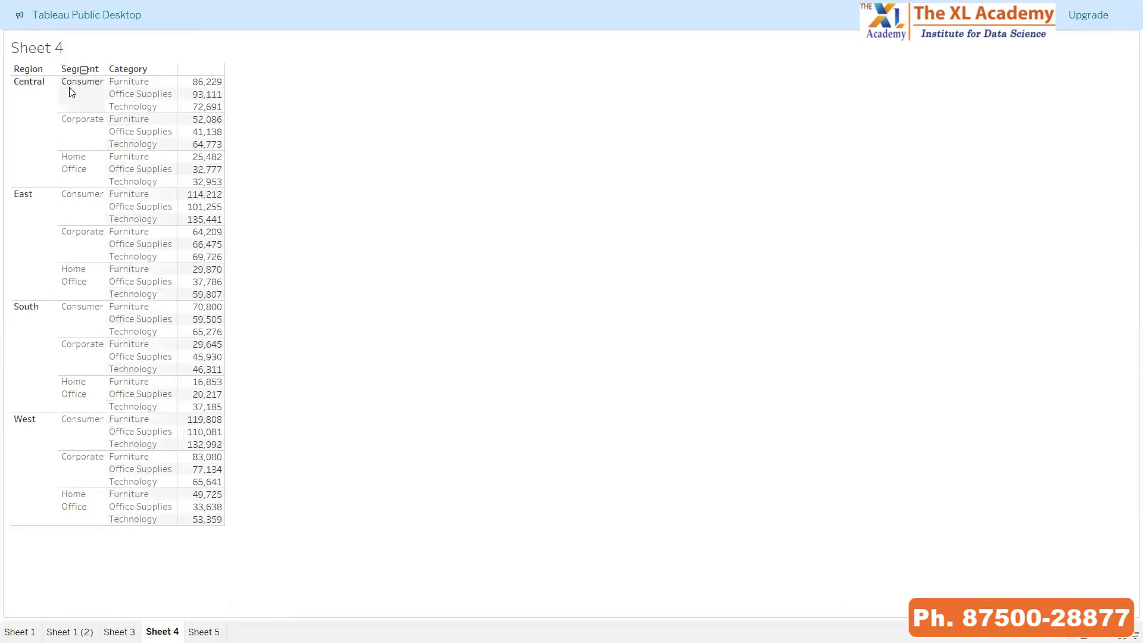
pyautogui.click(36, 70)
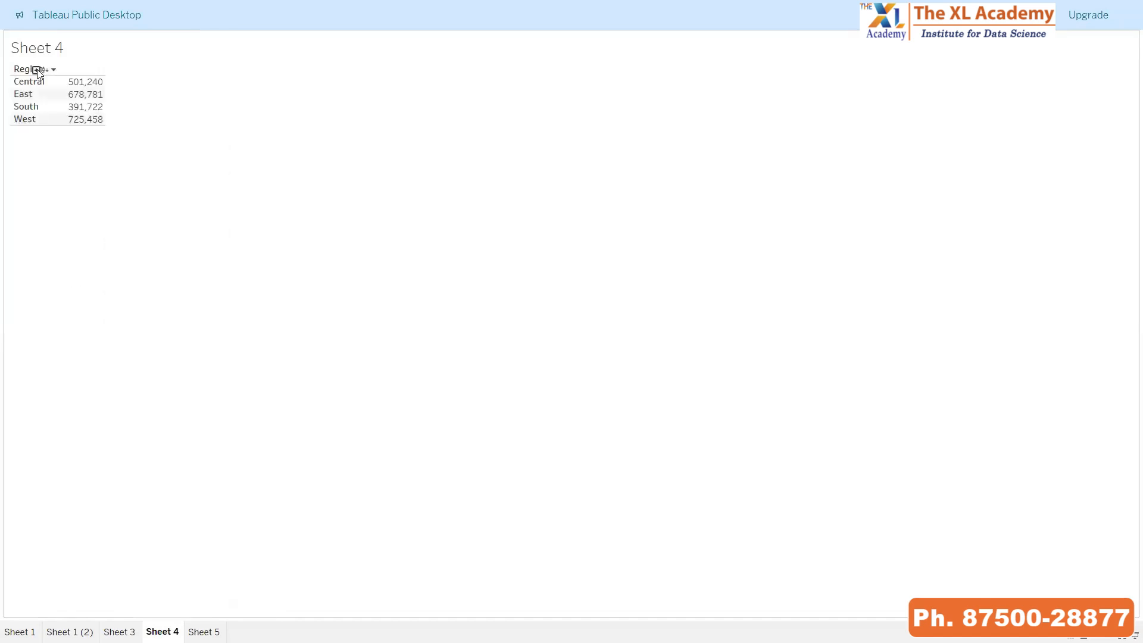
pyautogui.press('Escape')
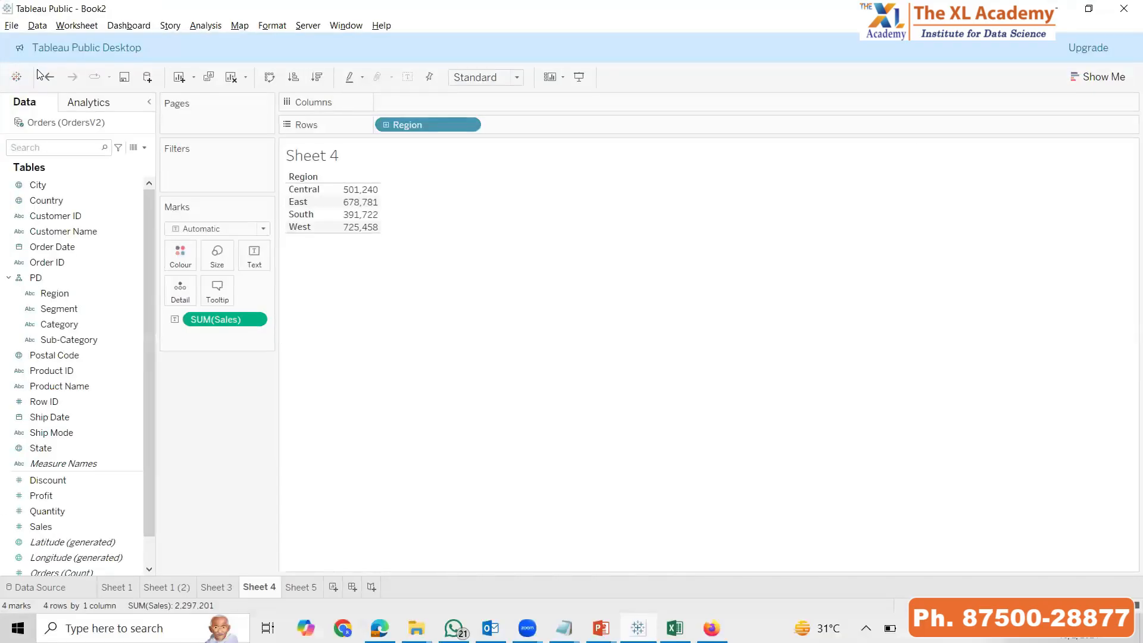
# Expand the hierarchy on the rows of Sheet 4 through Segment and Category down to Sub-Category
pyautogui.click(386, 125)
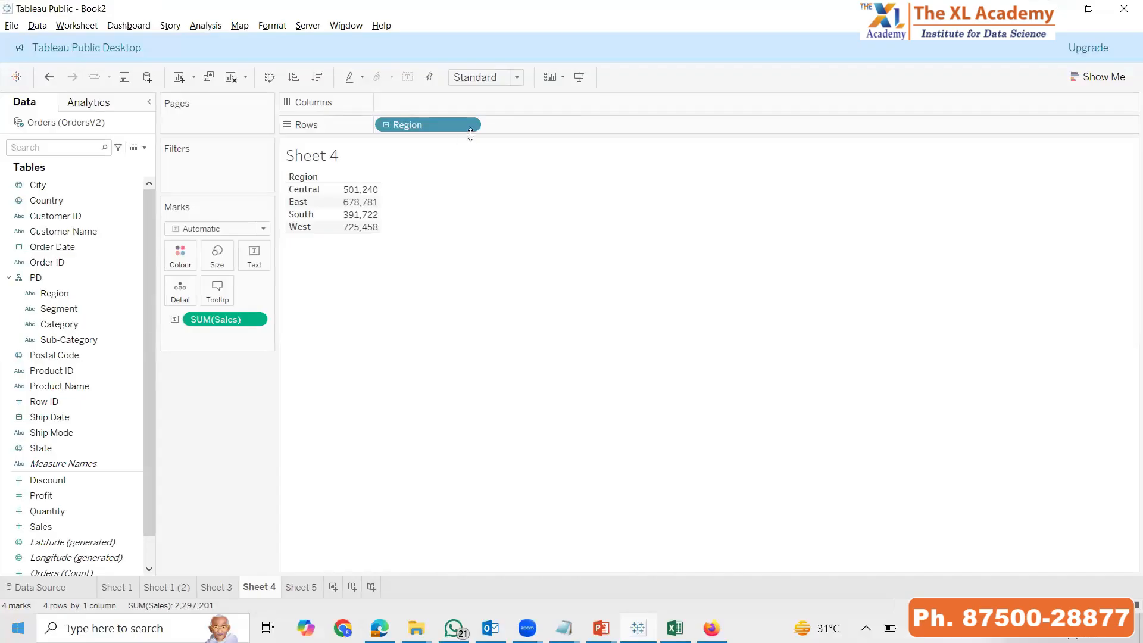
pyautogui.click(493, 125)
pyautogui.click(601, 127)
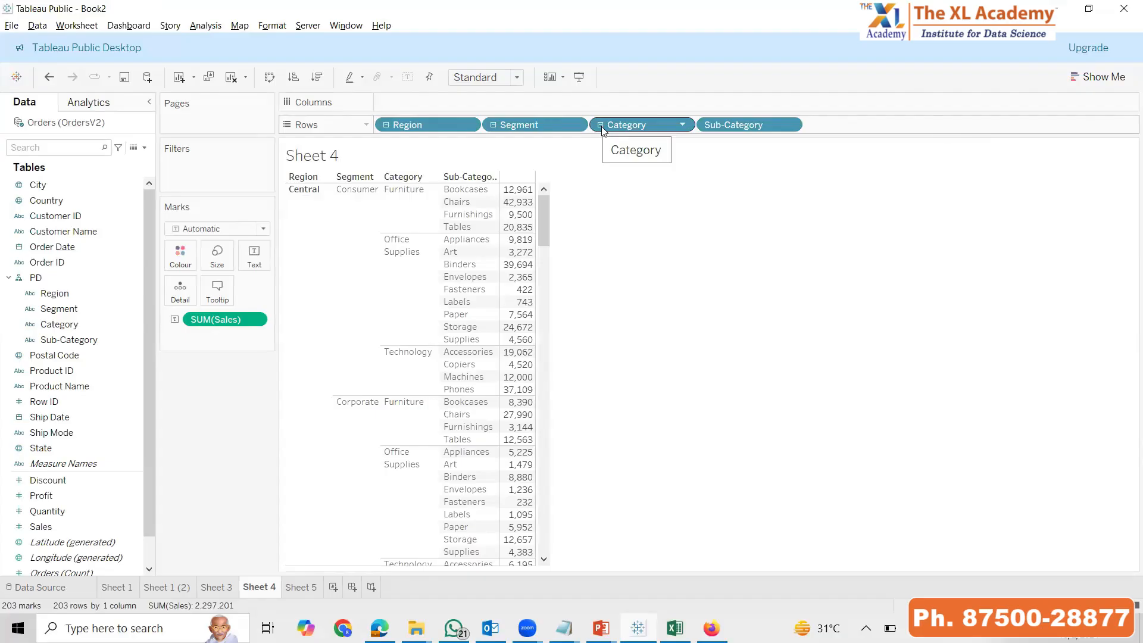
# Remove the PD hierarchy from the data source fields
pyautogui.click(70, 276)
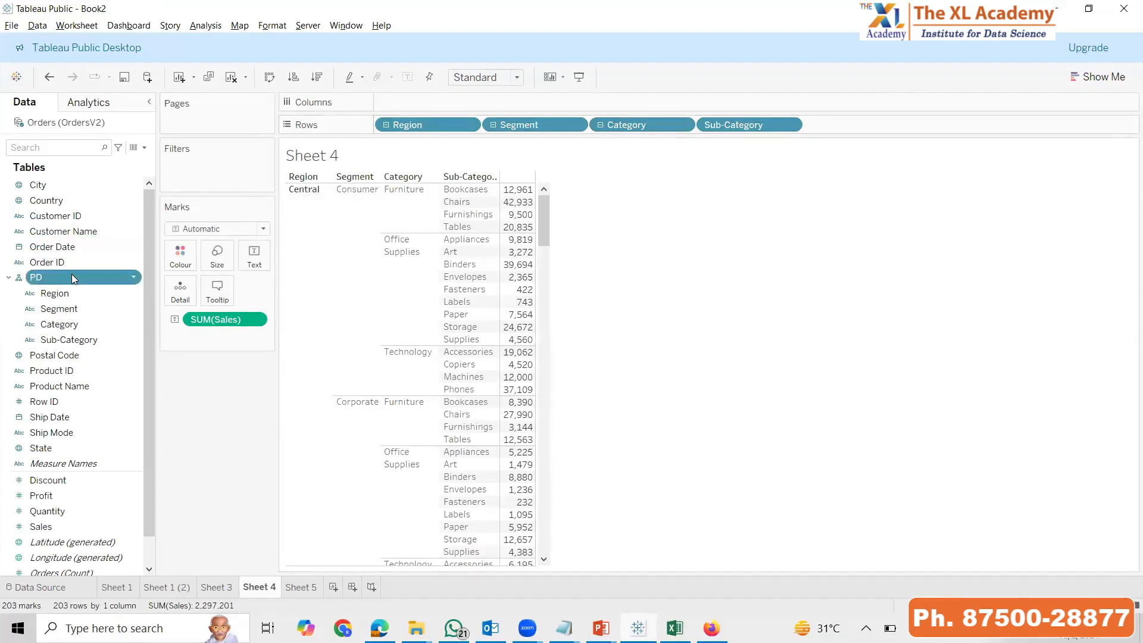
pyautogui.rightClick(72, 278)
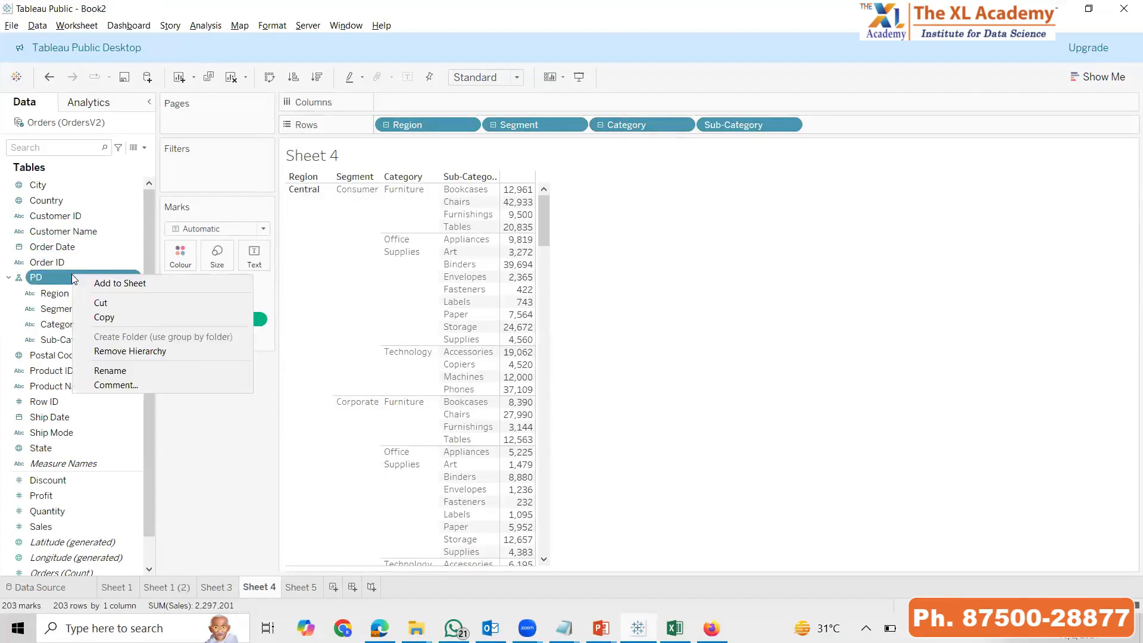
pyautogui.click(143, 353)
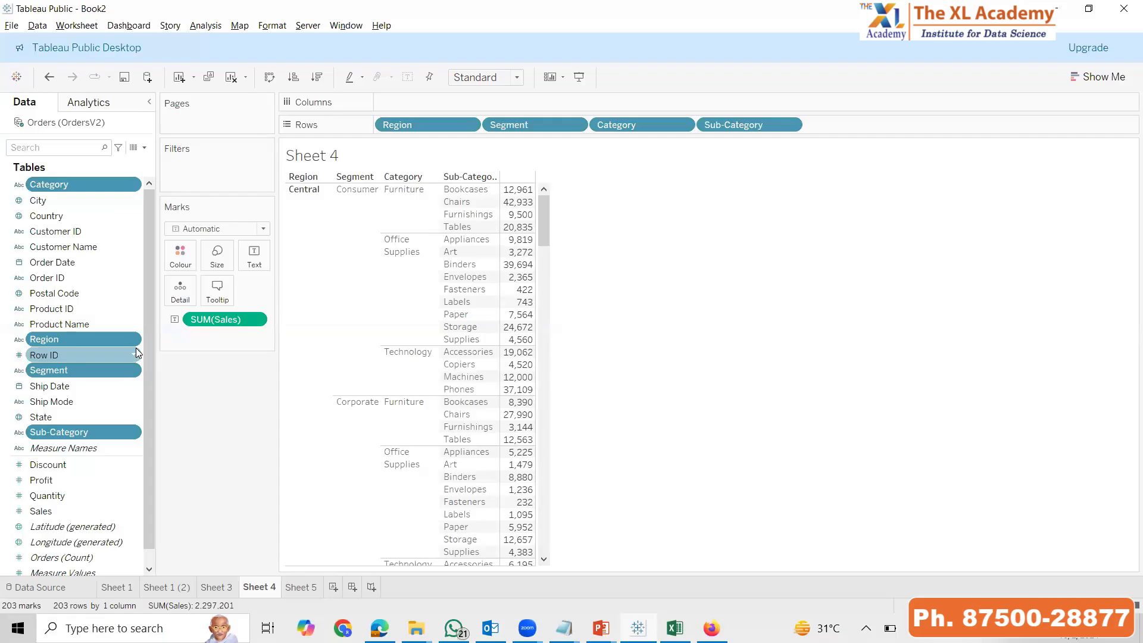
# On Sheet 5, create a hierarchy named PD by combining the Segment field with Region
pyautogui.click(302, 588)
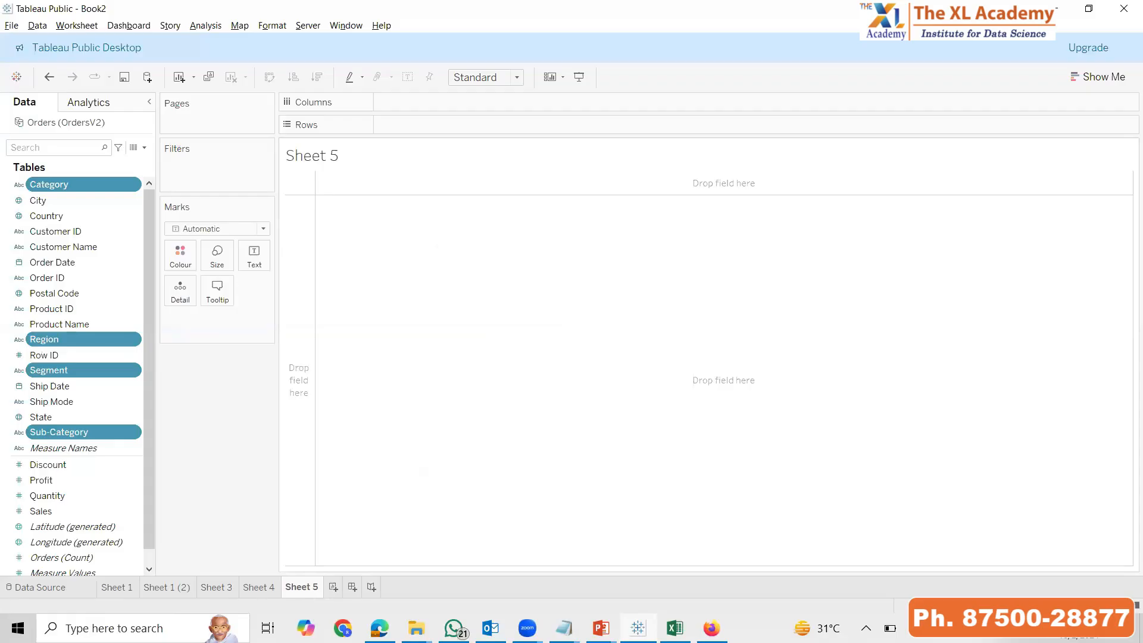
pyautogui.click(75, 311)
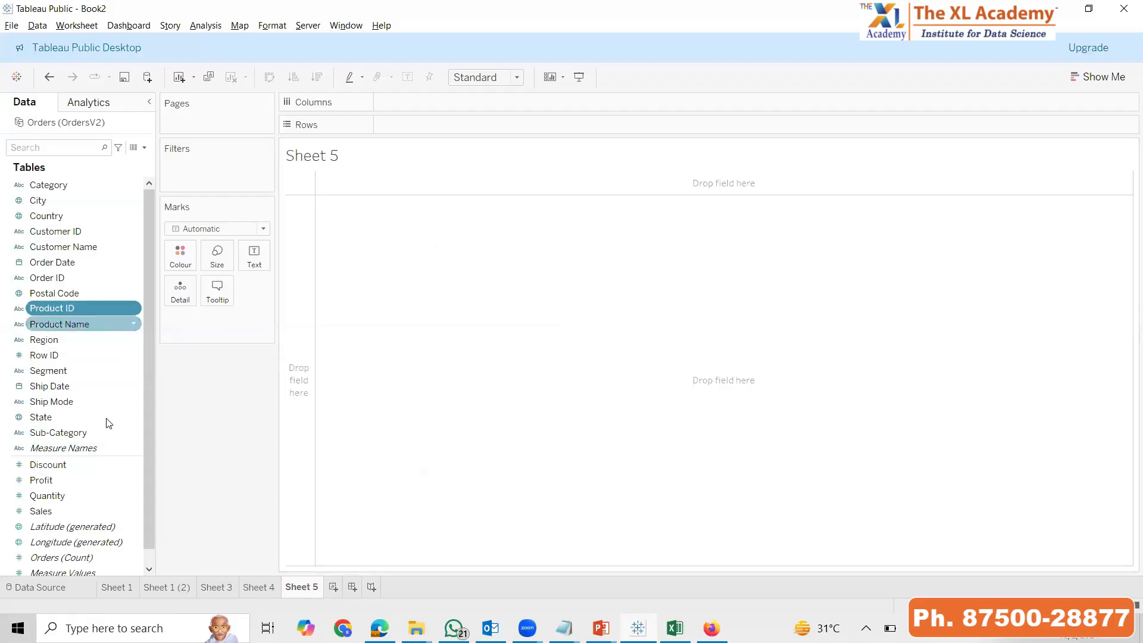
pyautogui.click(65, 375)
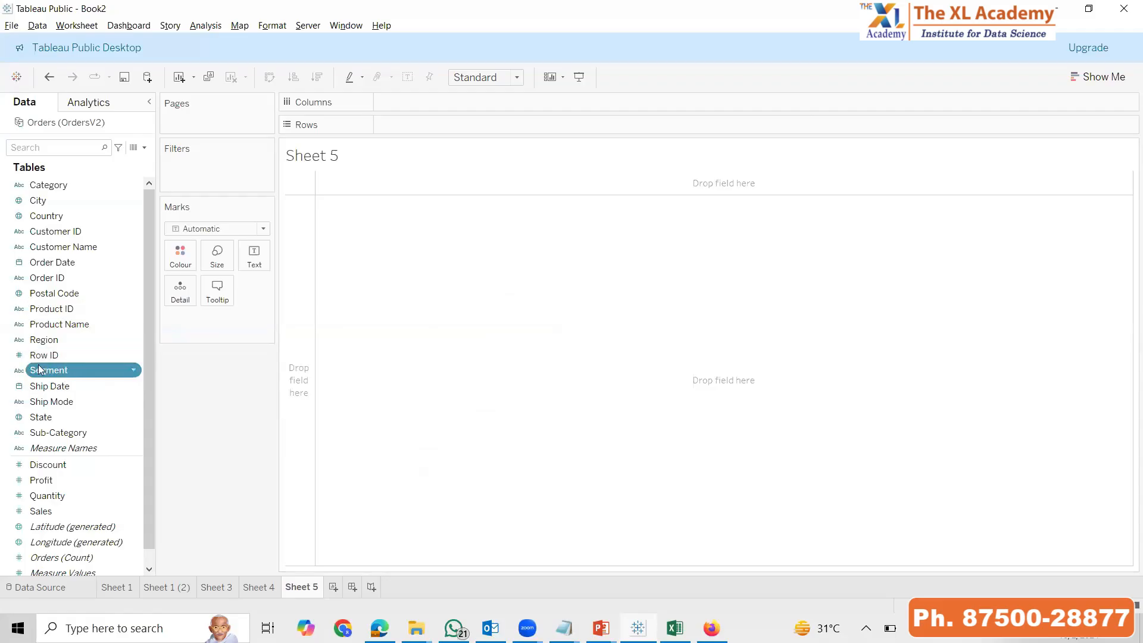
pyautogui.moveTo(37, 374)
pyautogui.mouseDown()
pyautogui.moveTo(102, 385)
pyautogui.moveTo(77, 347)
pyautogui.moveTo(42, 340)
pyautogui.moveTo(58, 357)
pyautogui.moveTo(45, 379)
pyautogui.moveTo(50, 347)
pyautogui.mouseUp()
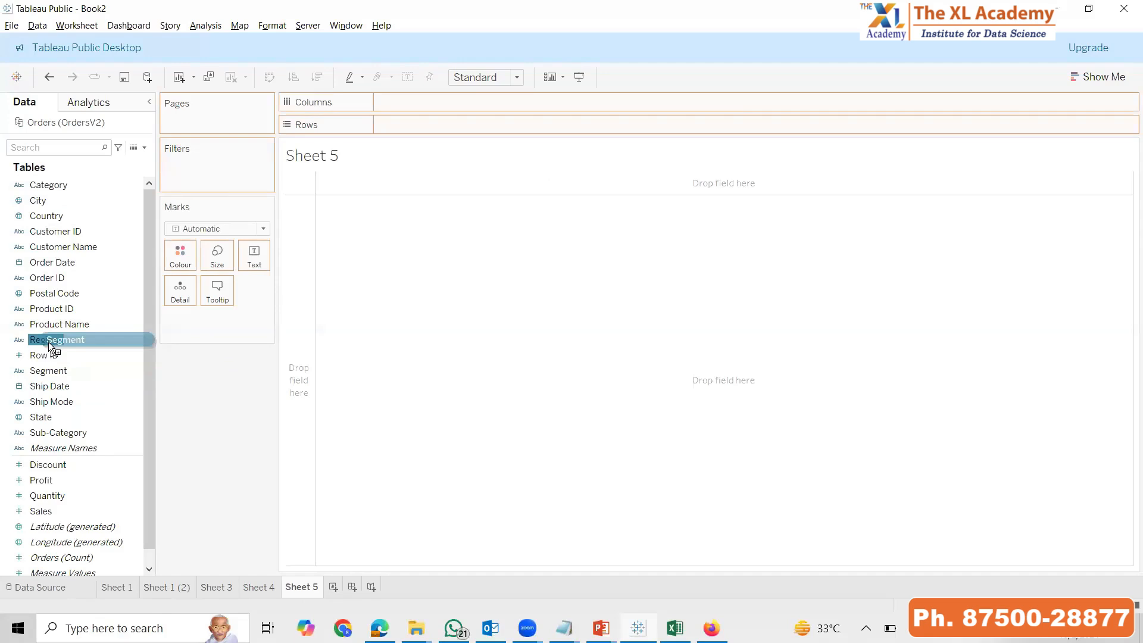
pyautogui.moveTo(48, 343); pyautogui.dragTo(48, 343)
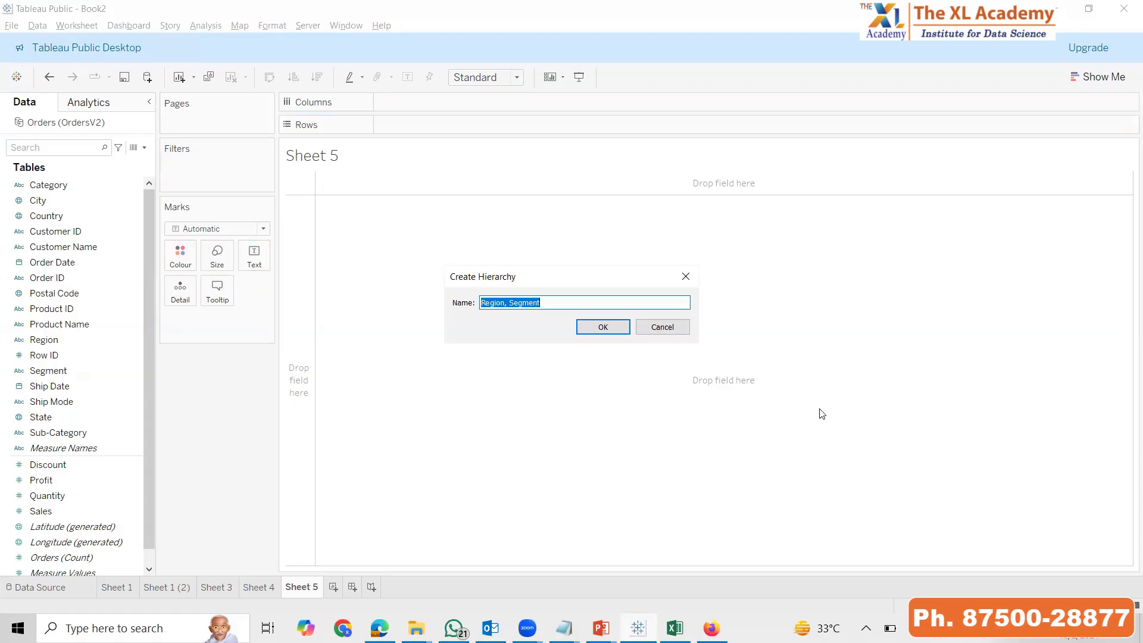
pyautogui.write('PD')
pyautogui.press('Return')
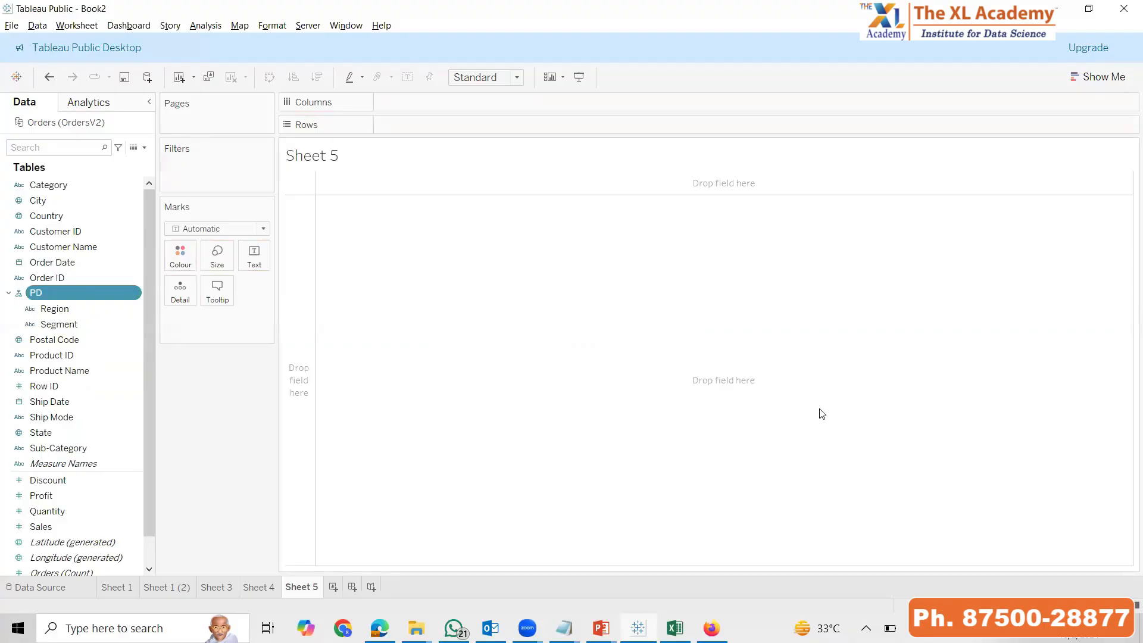
# Add the Category and Sub-Category fields to the PD hierarchy, placed below Segment
pyautogui.moveTo(57, 185); pyautogui.dragTo(99, 329)
pyautogui.moveTo(70, 419); pyautogui.dragTo(64, 300)
pyautogui.moveTo(68, 416); pyautogui.dragTo(62, 297)
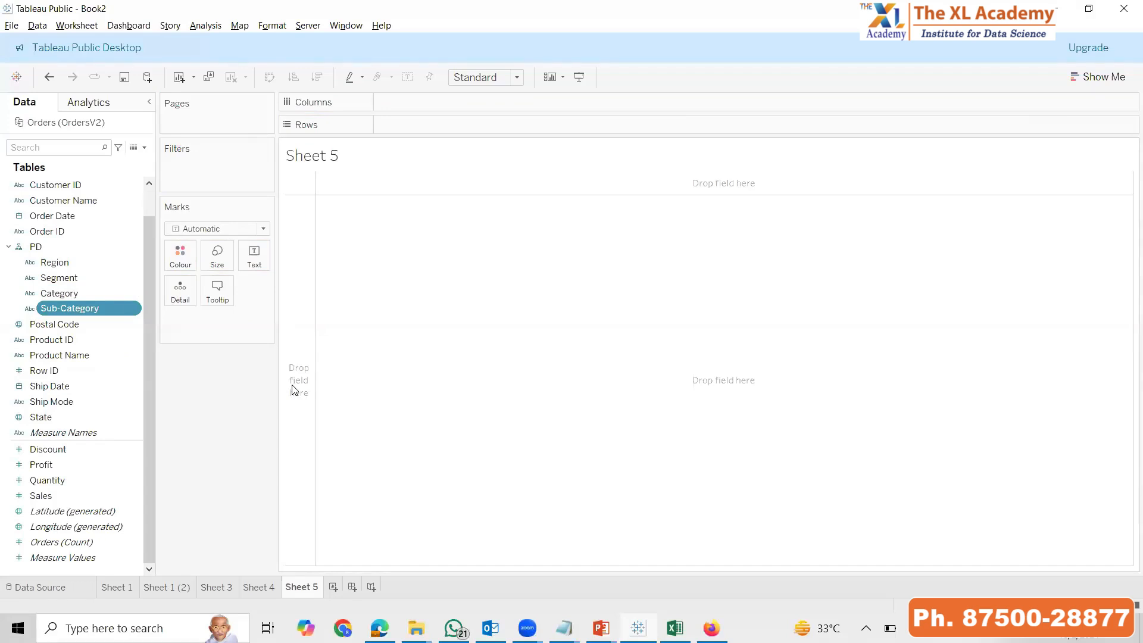
# Remove the PD hierarchy so its four fields return to the field list
pyautogui.rightClick(35, 247)
pyautogui.click(87, 320)
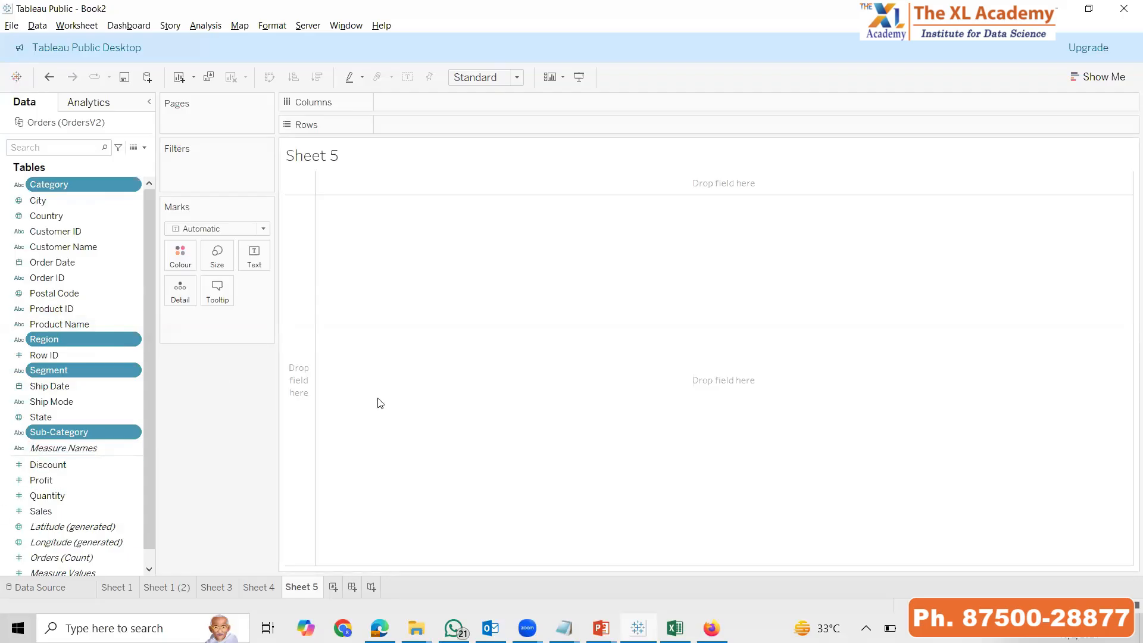
# Plot Sales by year of Order Date on Sheet 5 and fit the chart to Entire View
pyautogui.doubleClick(52, 511)
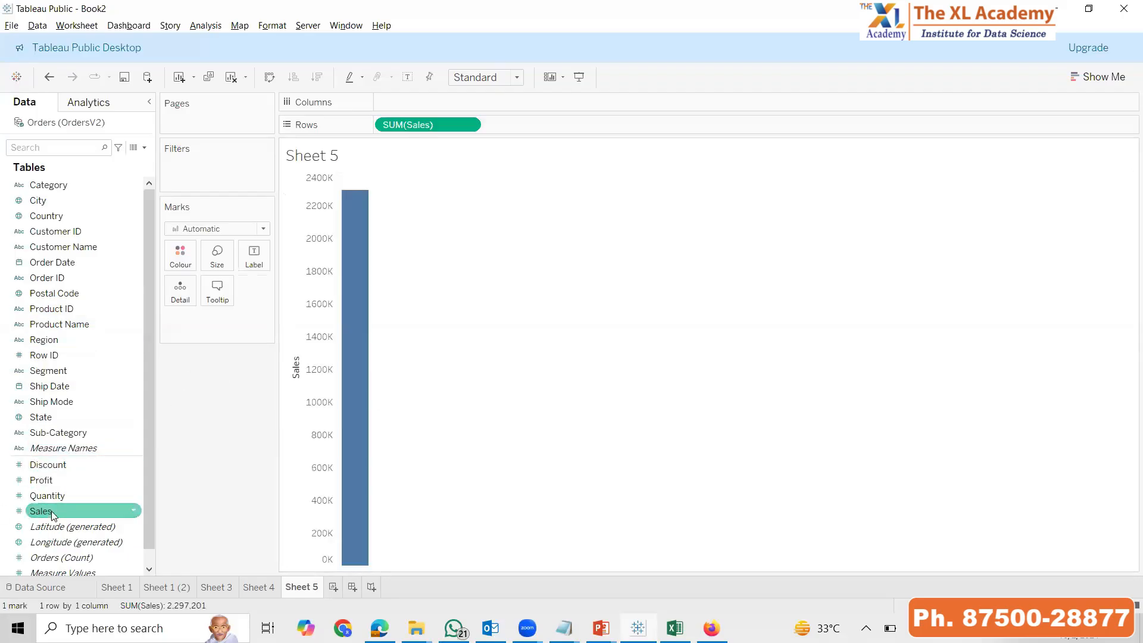
pyautogui.doubleClick(53, 262)
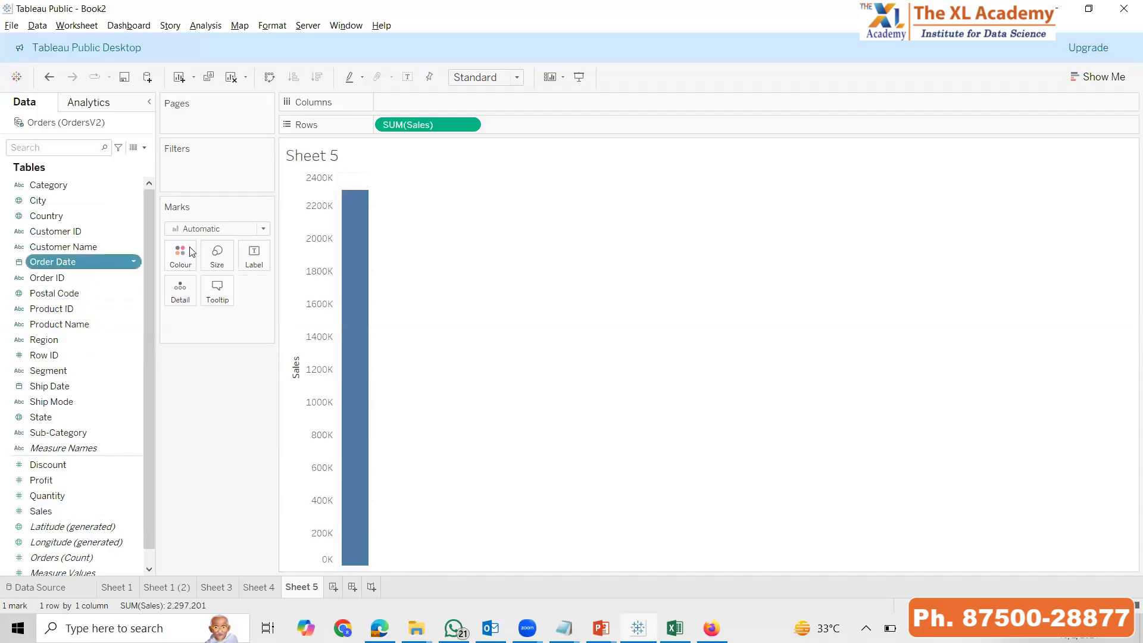
pyautogui.click(485, 77)
pyautogui.click(483, 132)
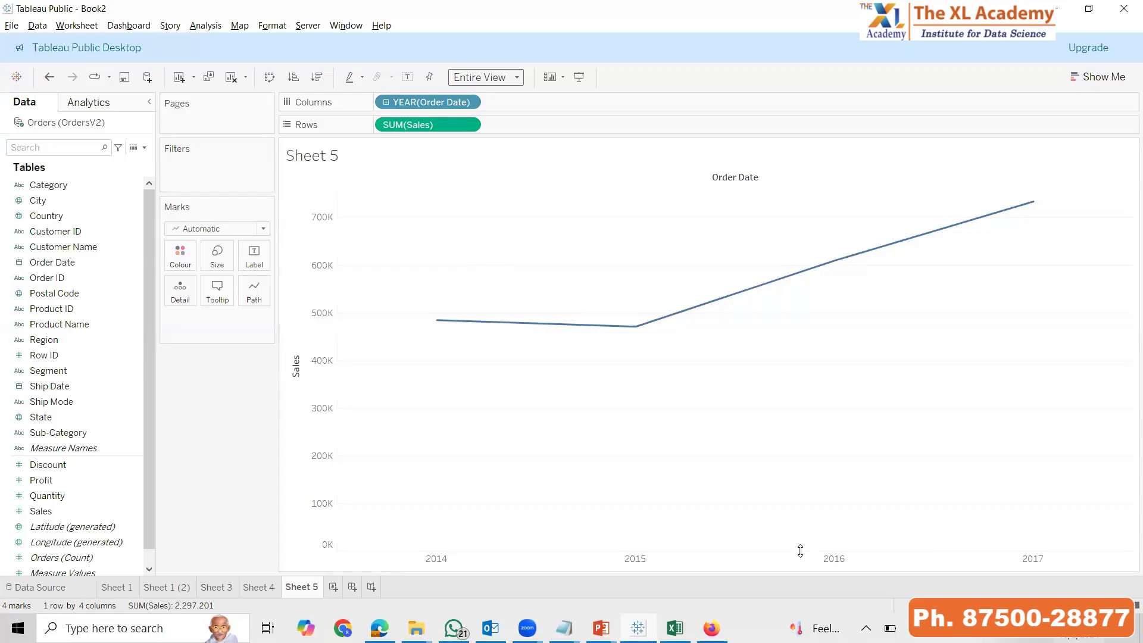
# Drill the Order Date on the Sheet 5 columns down from year to quarter and month
pyautogui.click(385, 102)
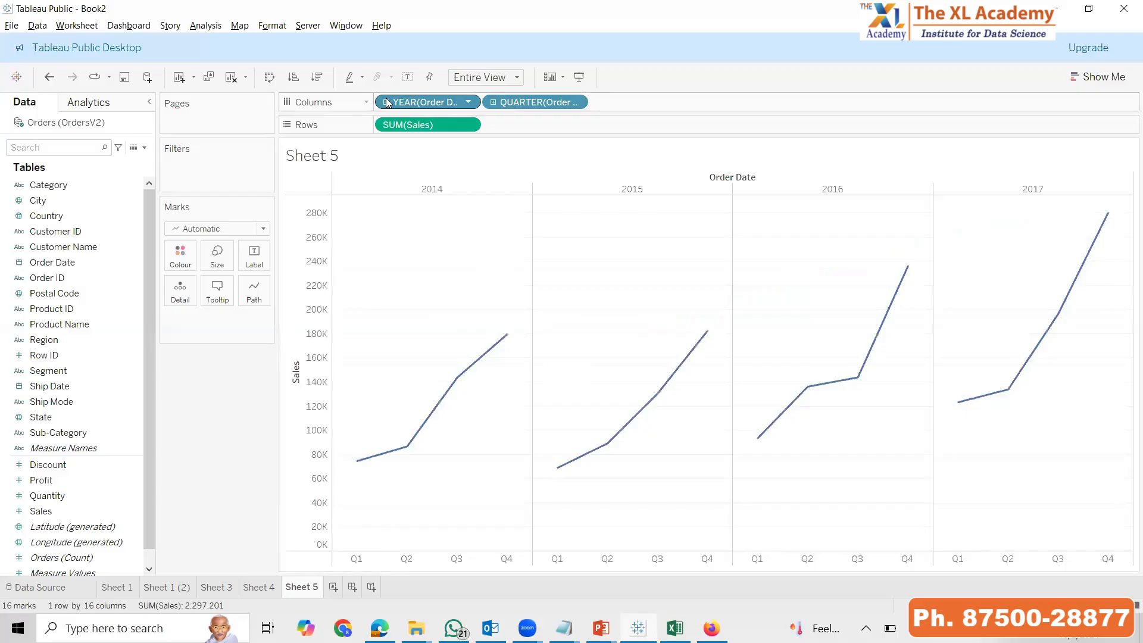
pyautogui.click(495, 101)
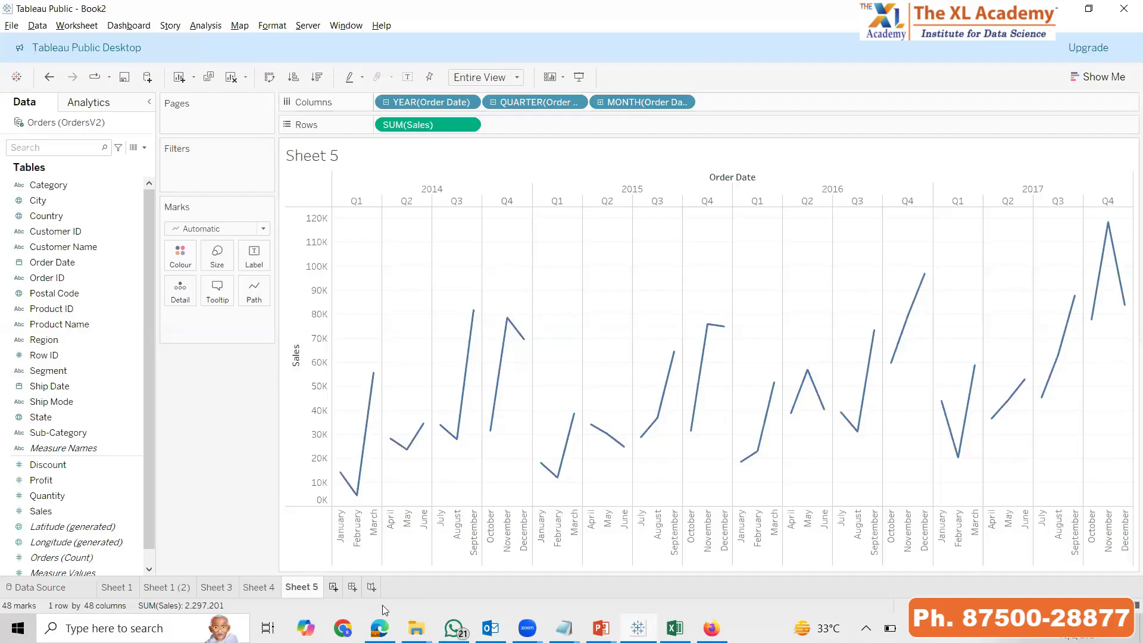
# Add a new worksheet plotting Sales by year of Order Date, fitted to Entire View
pyautogui.click(333, 587)
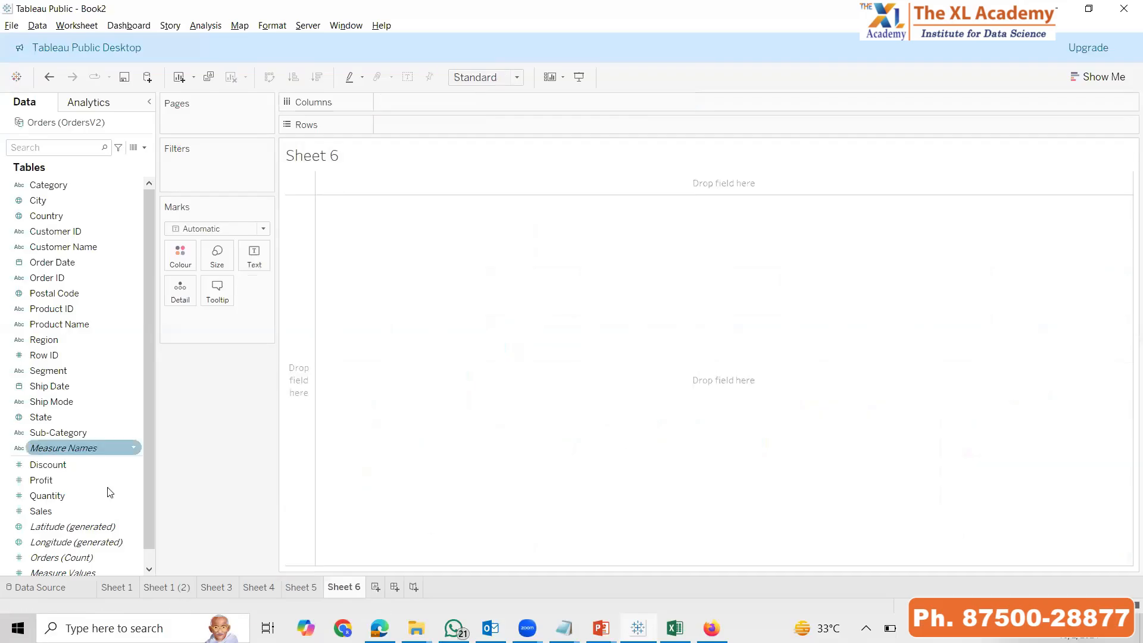
pyautogui.doubleClick(68, 510)
pyautogui.doubleClick(81, 262)
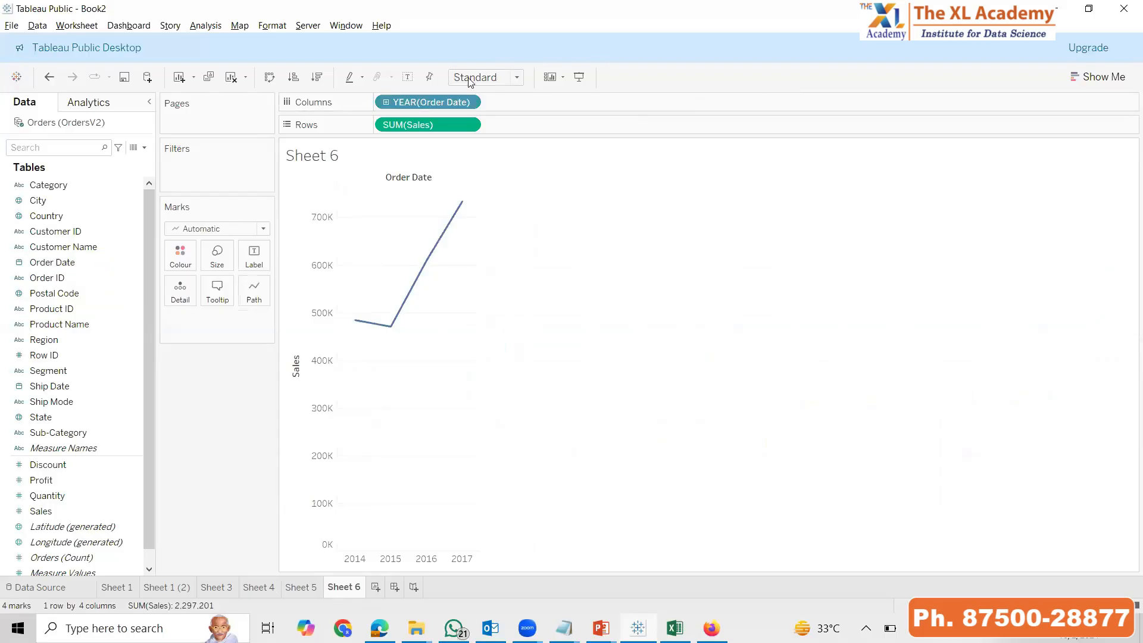
pyautogui.click(478, 136)
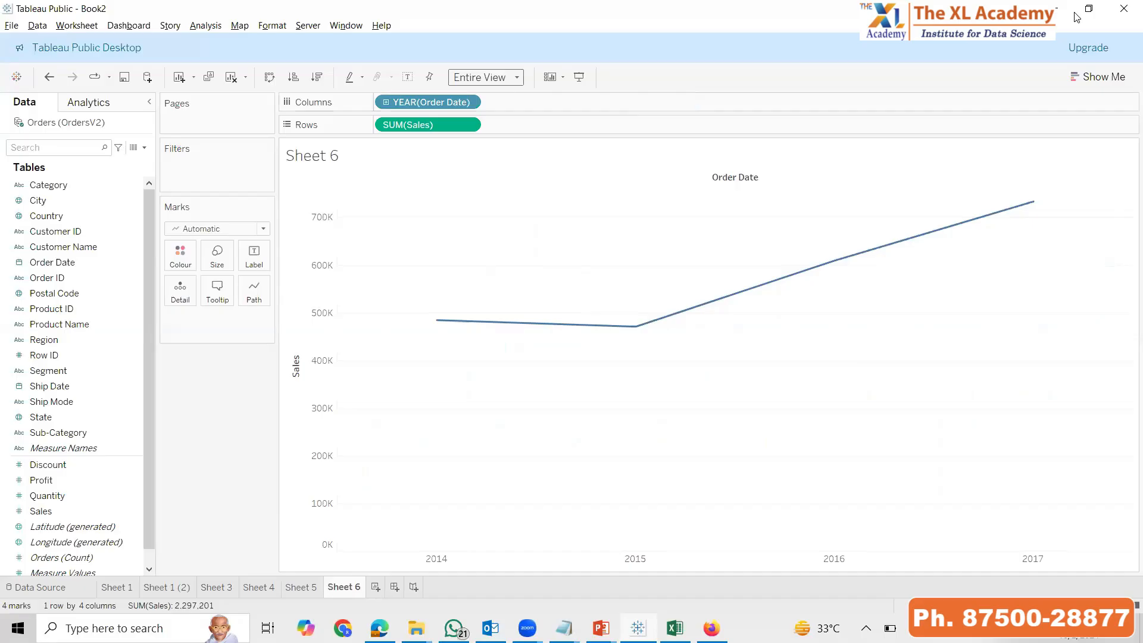
# Expand the discrete Order Date on Sheet 6 down to month and collapse it back to year
pyautogui.click(495, 102)
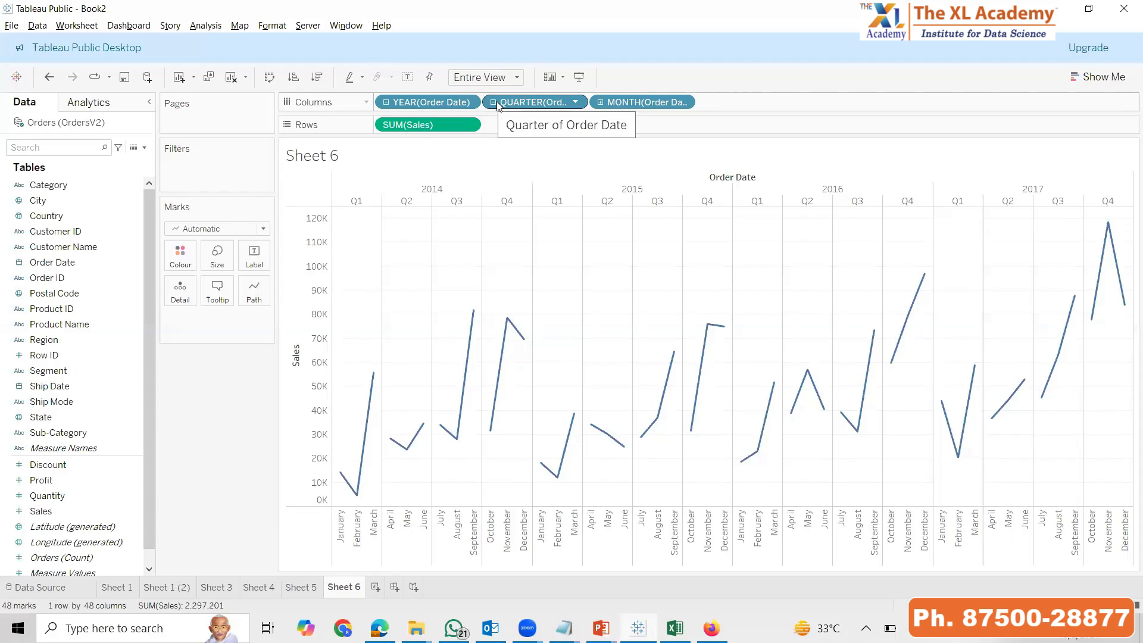
pyautogui.click(391, 105)
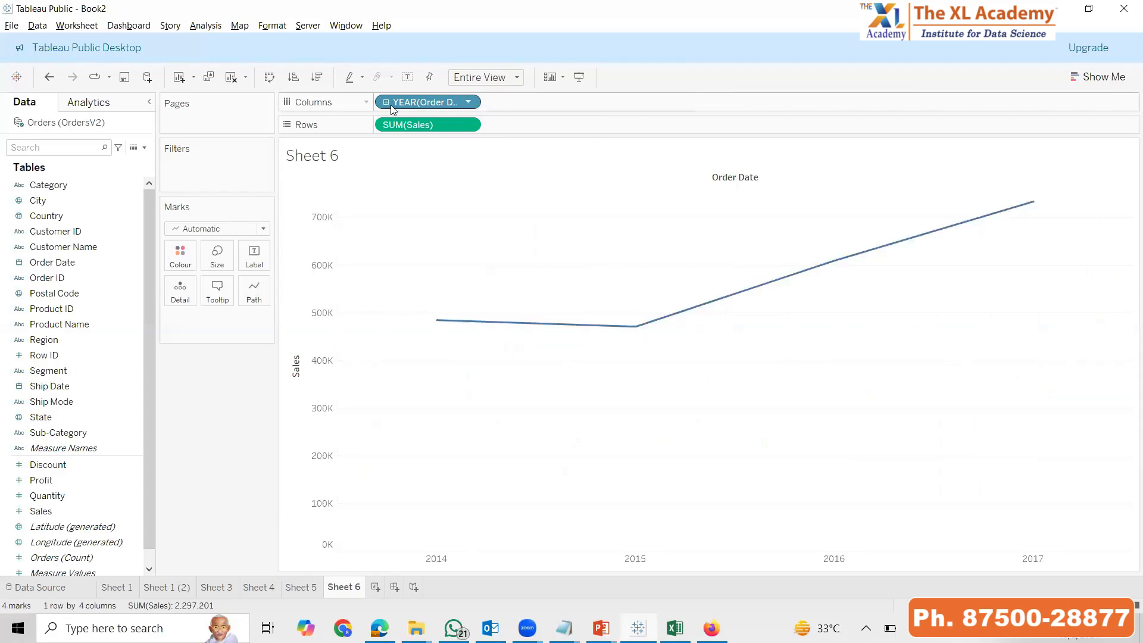
# Switch Order Date on Sheet 6 to the continuous year and drill it down through quarter to month
pyautogui.click(468, 102)
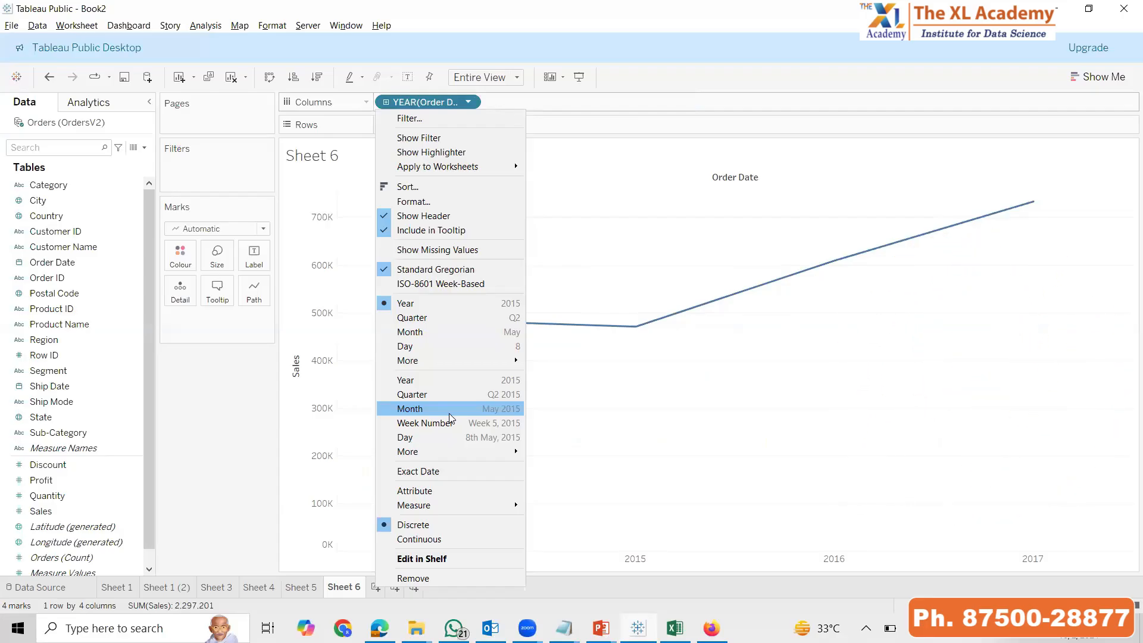
pyautogui.click(427, 382)
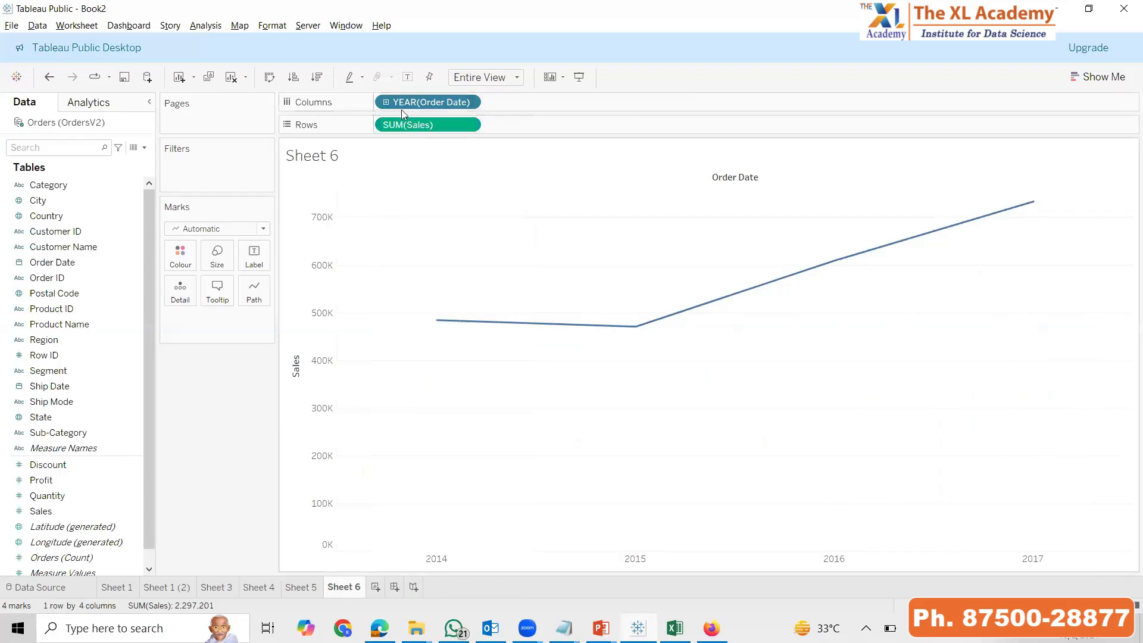
pyautogui.click(387, 99)
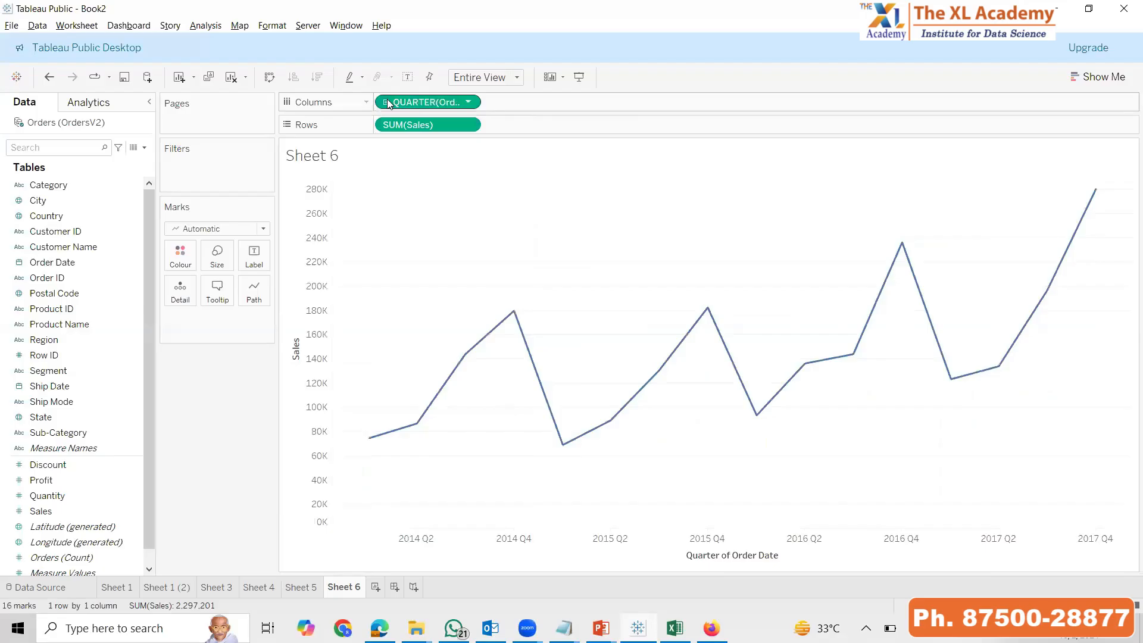
pyautogui.click(387, 99)
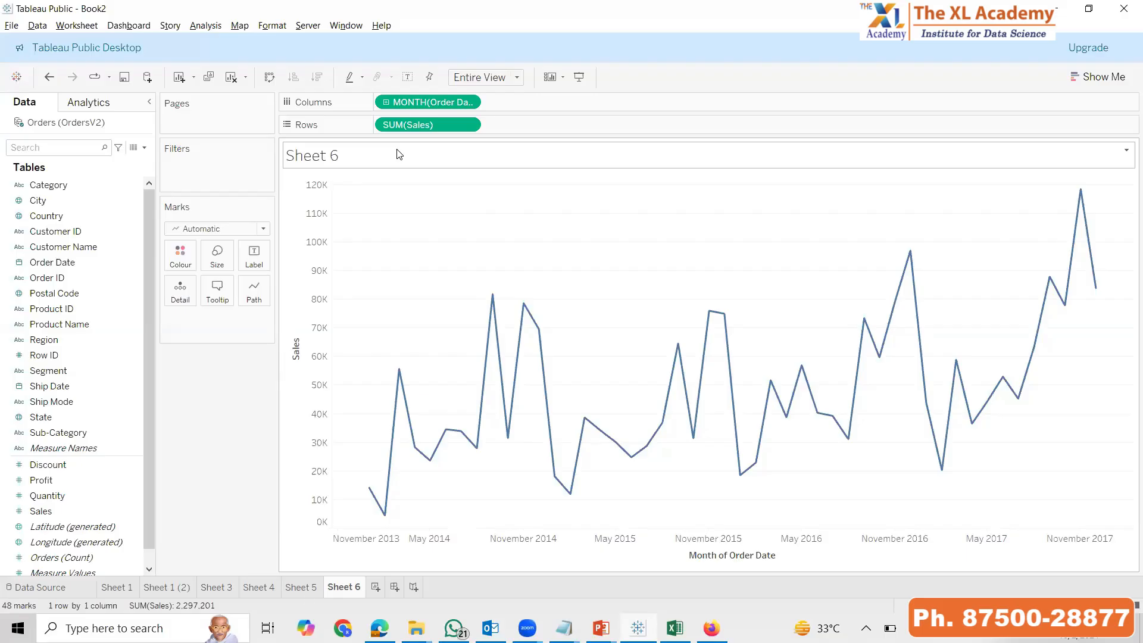
# Compare the discrete date chart on Sheet 5 with the continuous date chart on Sheet 6
pyautogui.click(306, 591)
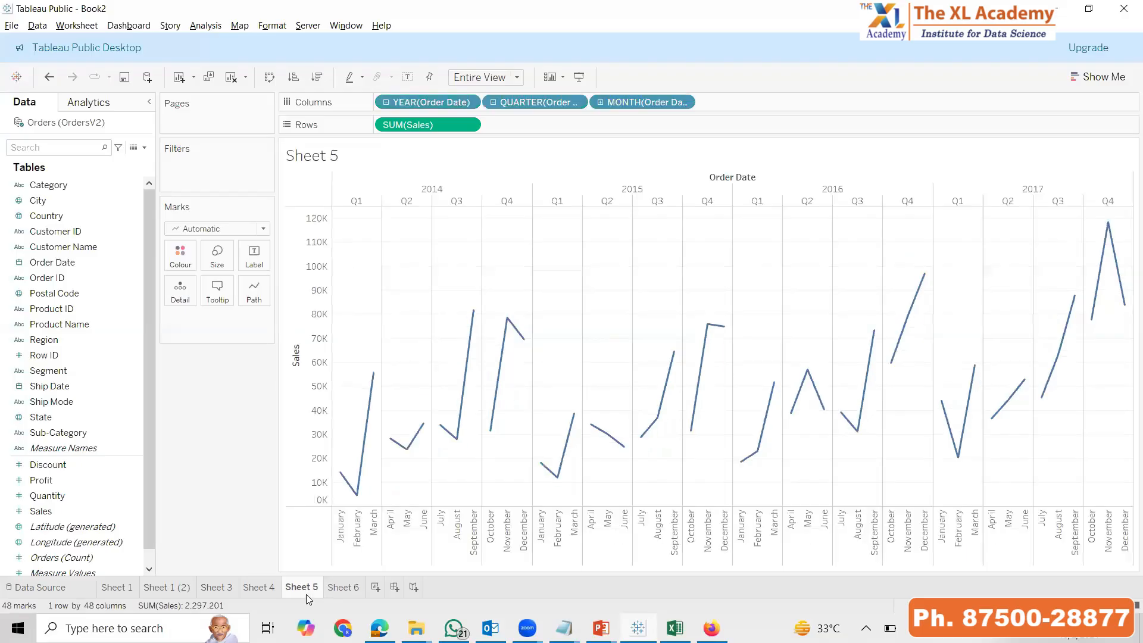
pyautogui.click(346, 589)
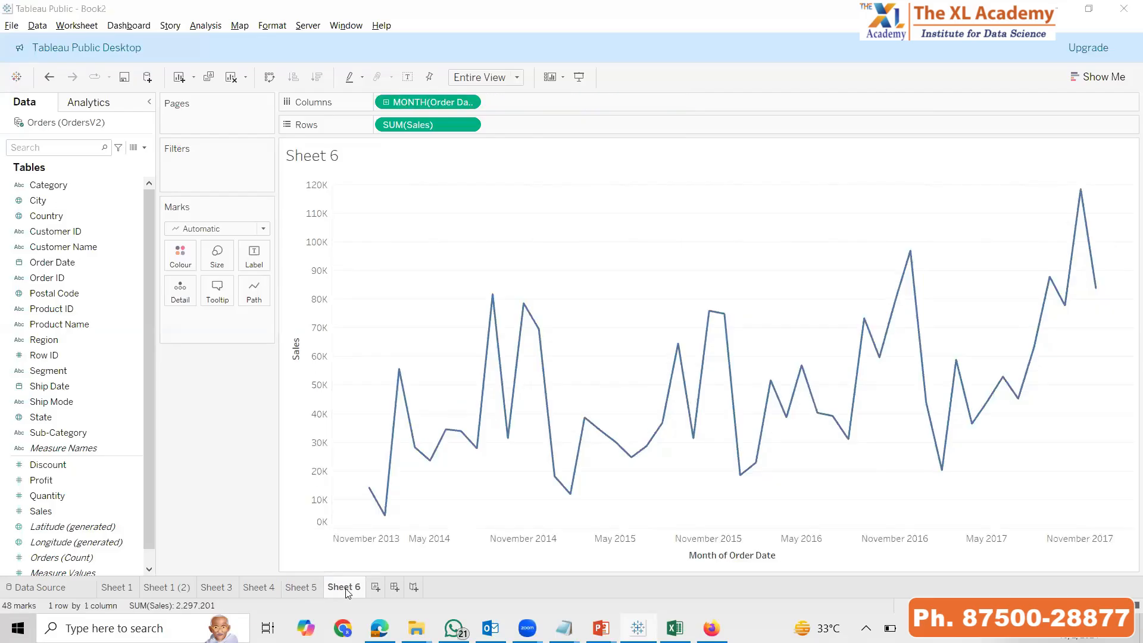
# Switch to the PowerPoint slide show and advance past the Auto Hierarchies slide to the Grouping slide
pyautogui.hotkey('alt', 'Tab')
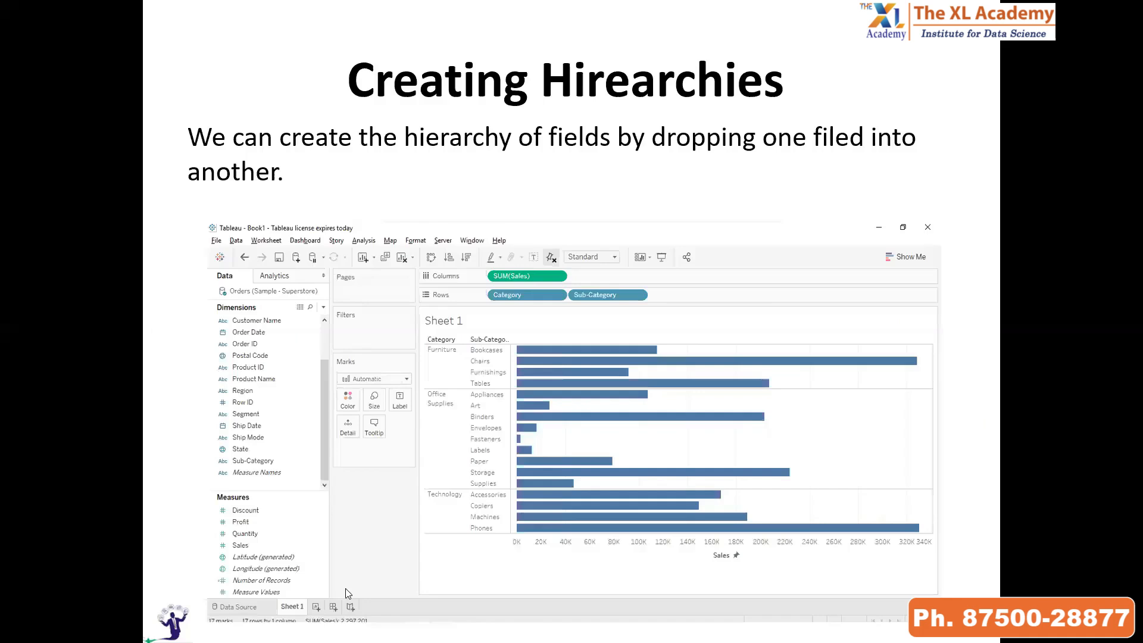
pyautogui.press('Right')
pyautogui.press('Right')
pyautogui.press('Right')
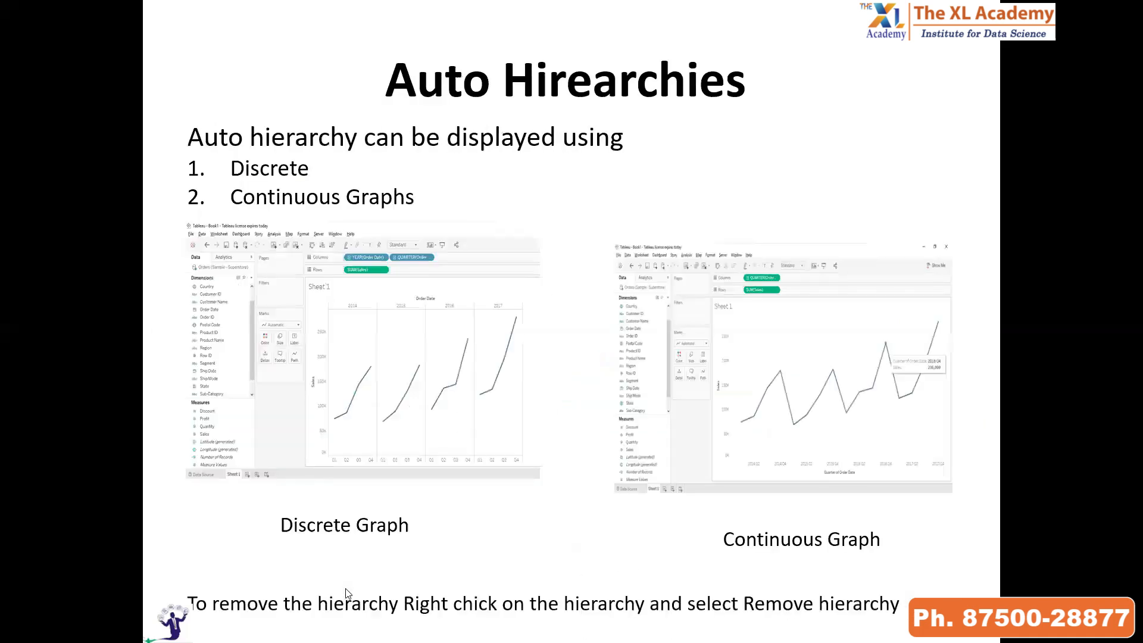
pyautogui.press('Right')
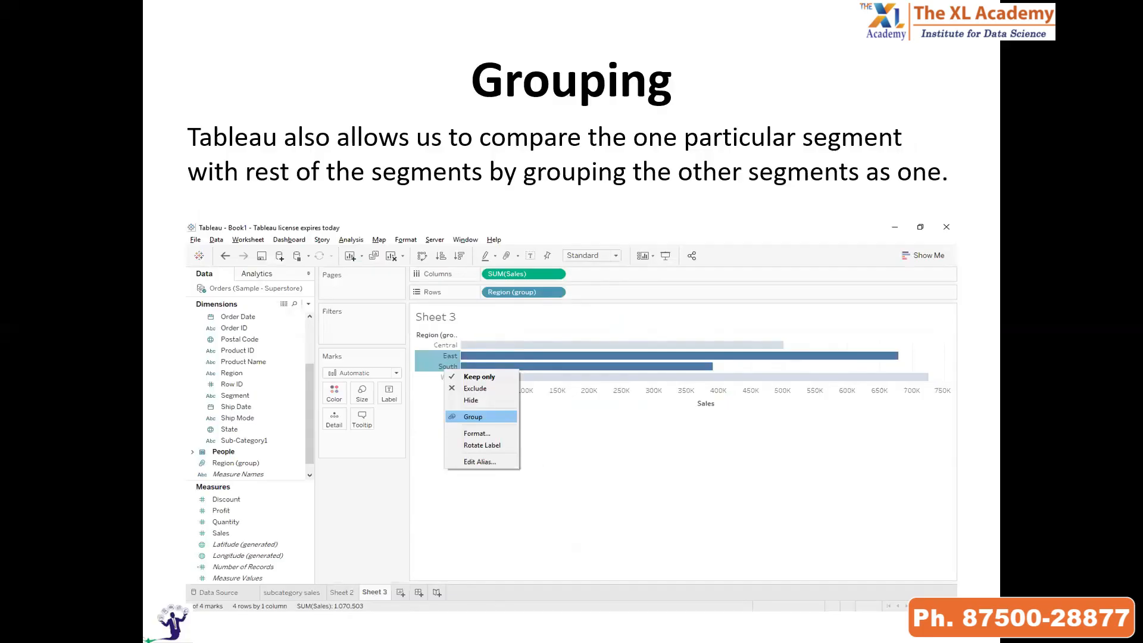
# Return to Tableau and build a horizontal bar chart of Sales by Region on a new worksheet
pyautogui.hotkey('alt', 'Tab')
pyautogui.click(375, 587)
pyautogui.doubleClick(41, 511)
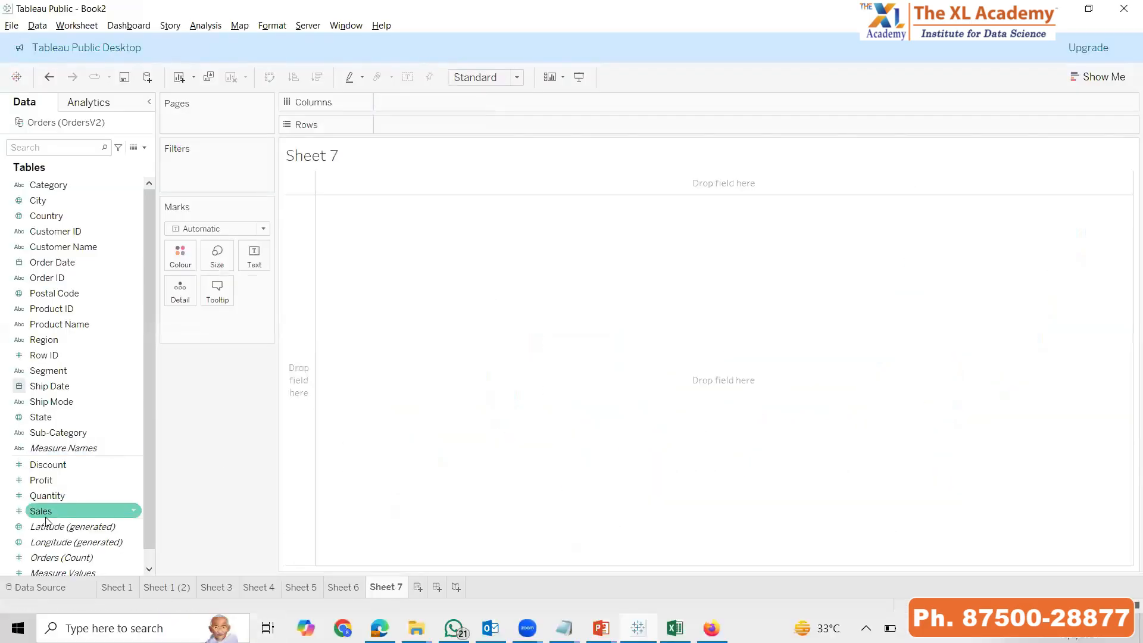
pyautogui.click(87, 439)
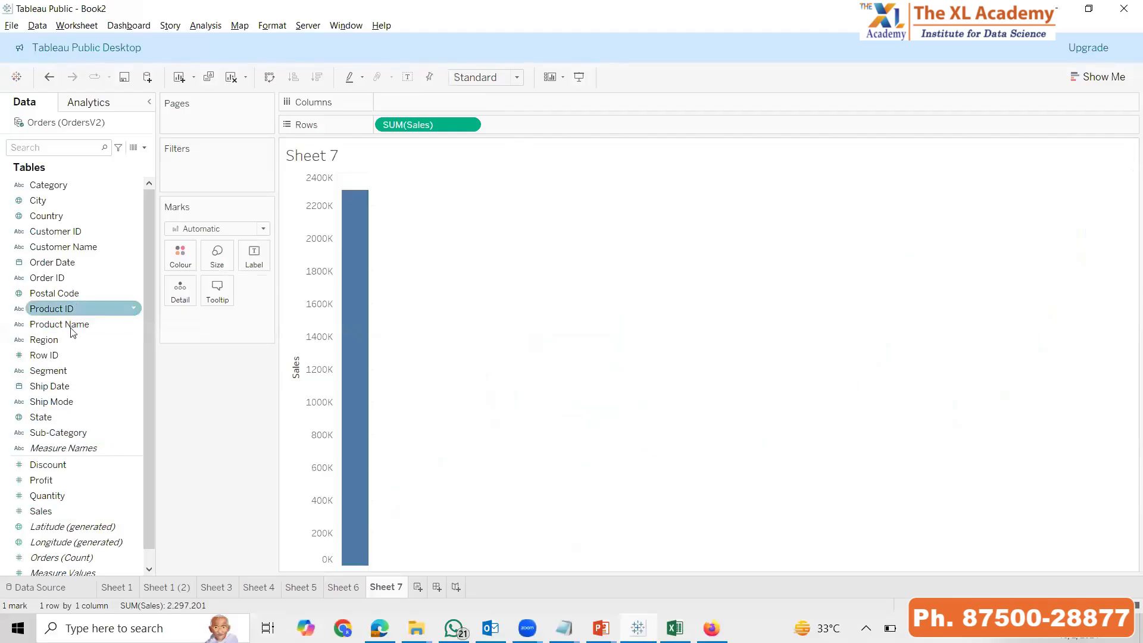
pyautogui.click(54, 338)
pyautogui.click(477, 78)
pyautogui.click(486, 189)
pyautogui.click(271, 77)
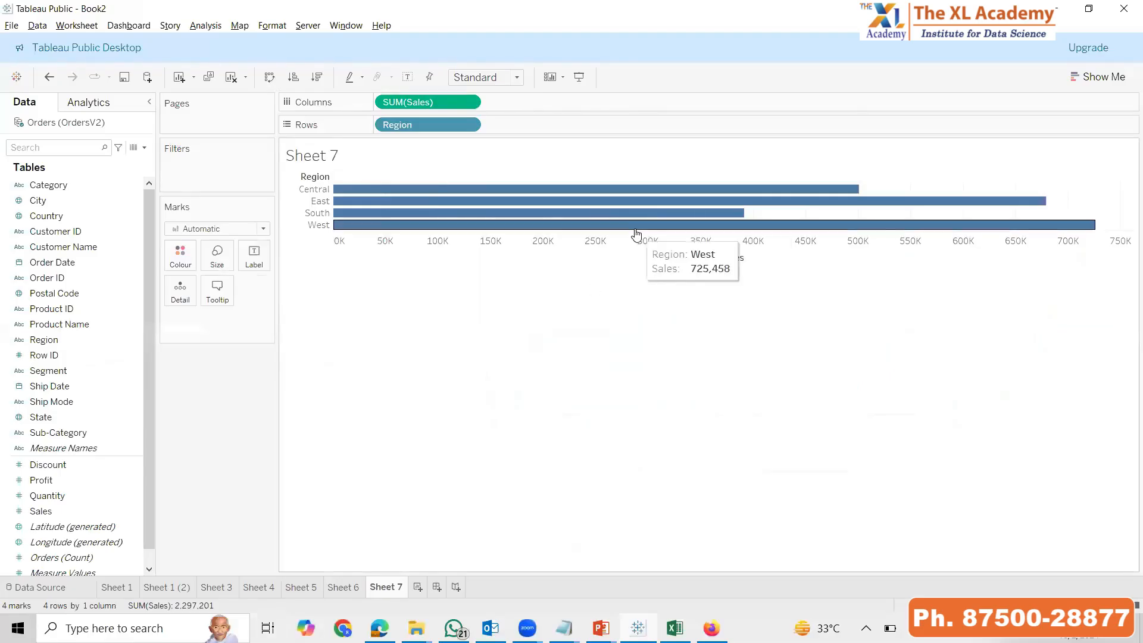
# Increase the bar height of the Sheet 7 chart and show the Sales mark labels
pyautogui.click(635, 225)
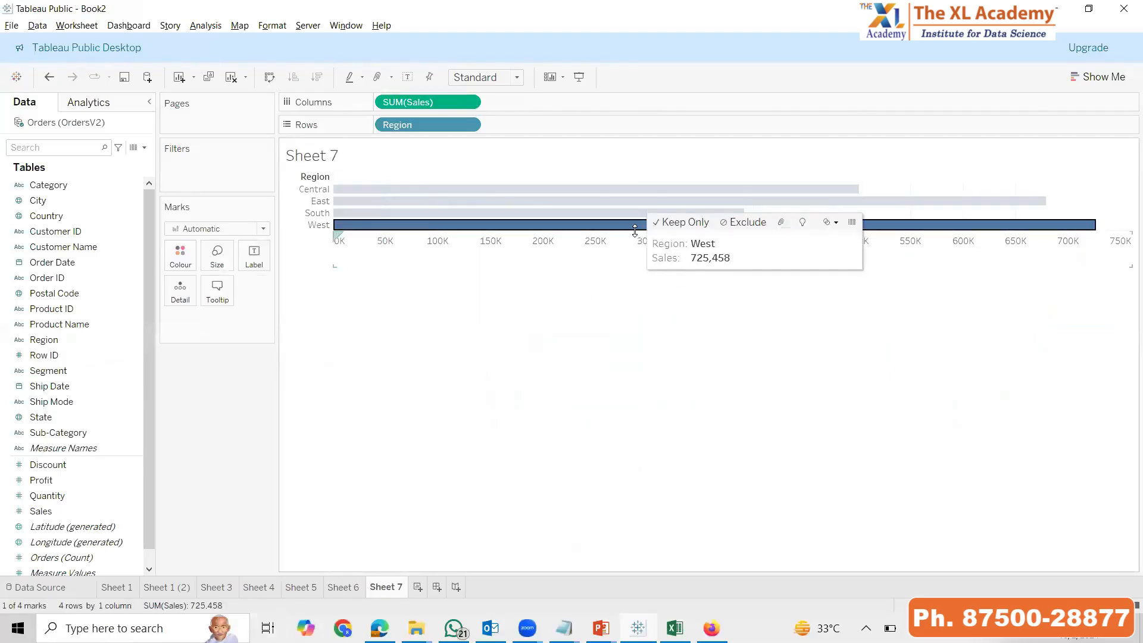
pyautogui.click(684, 337)
pyautogui.moveTo(467, 218)
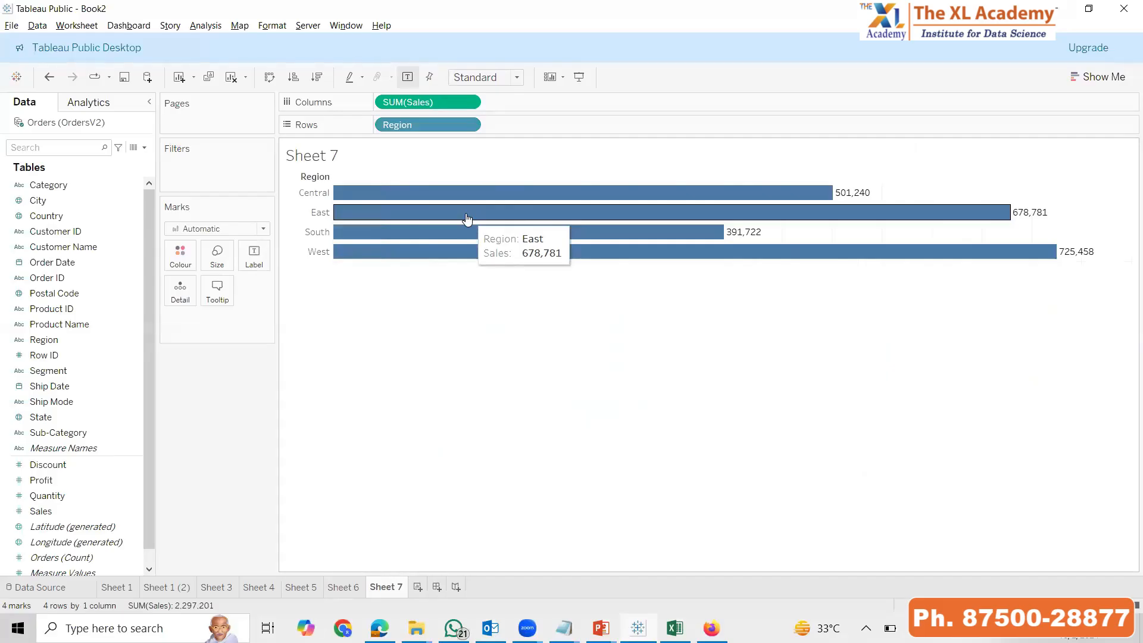
# Group the Central and South regions into a single member on the Sheet 7 chart
pyautogui.click(309, 195)
pyautogui.keyDown('ctrl'); pyautogui.click(317, 233); pyautogui.keyUp('ctrl')
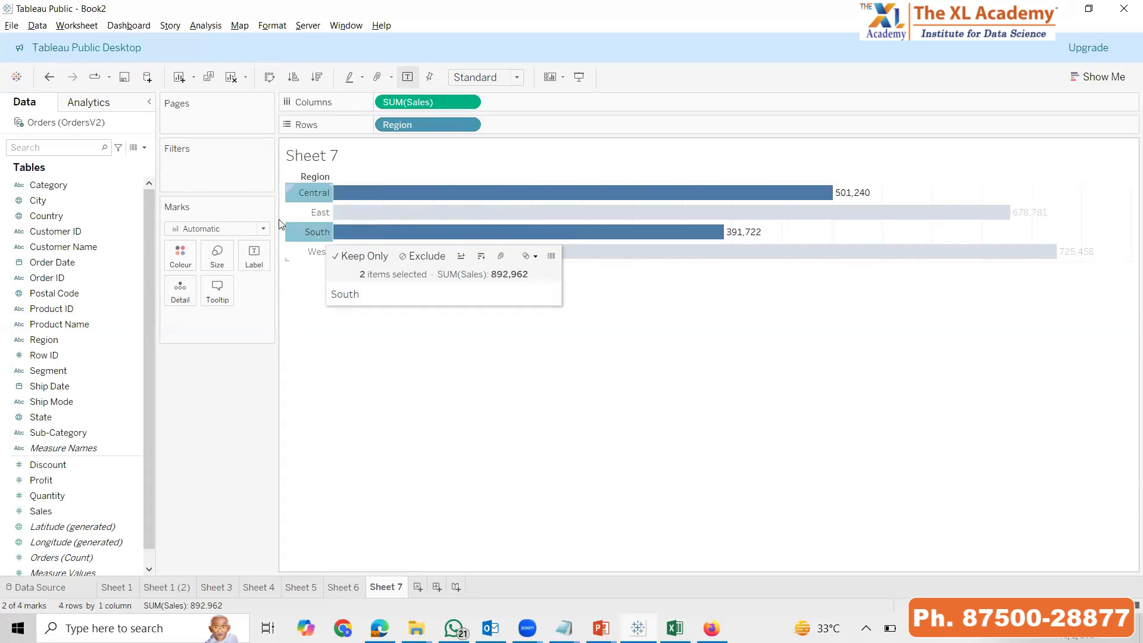
pyautogui.click(352, 339)
pyautogui.click(311, 196)
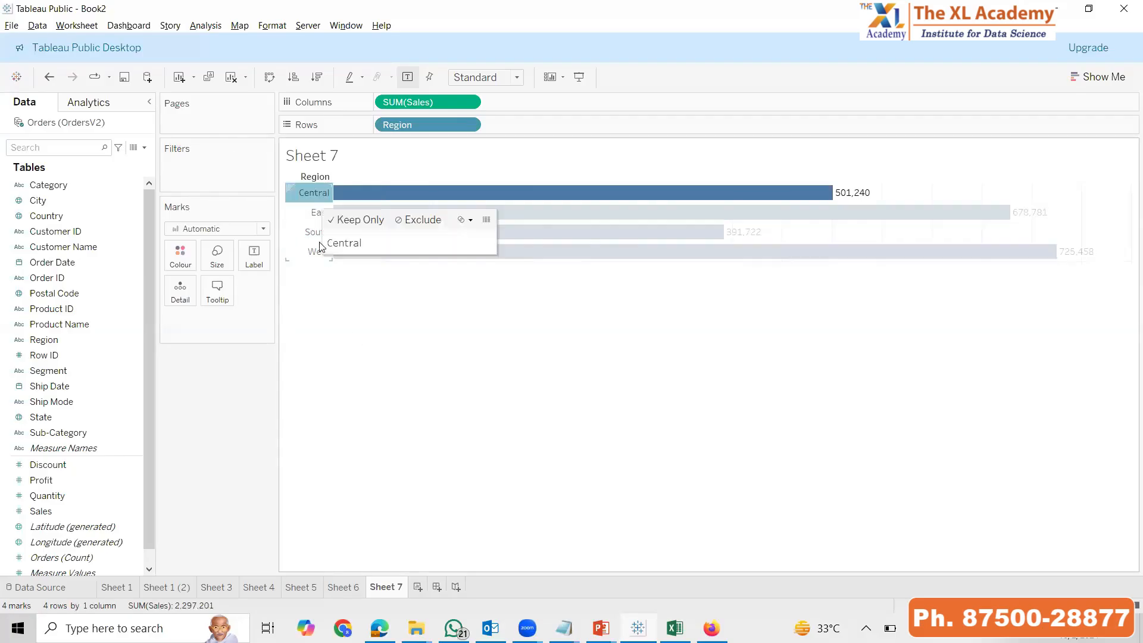
pyautogui.keyDown('ctrl'); pyautogui.click(306, 235); pyautogui.keyUp('ctrl')
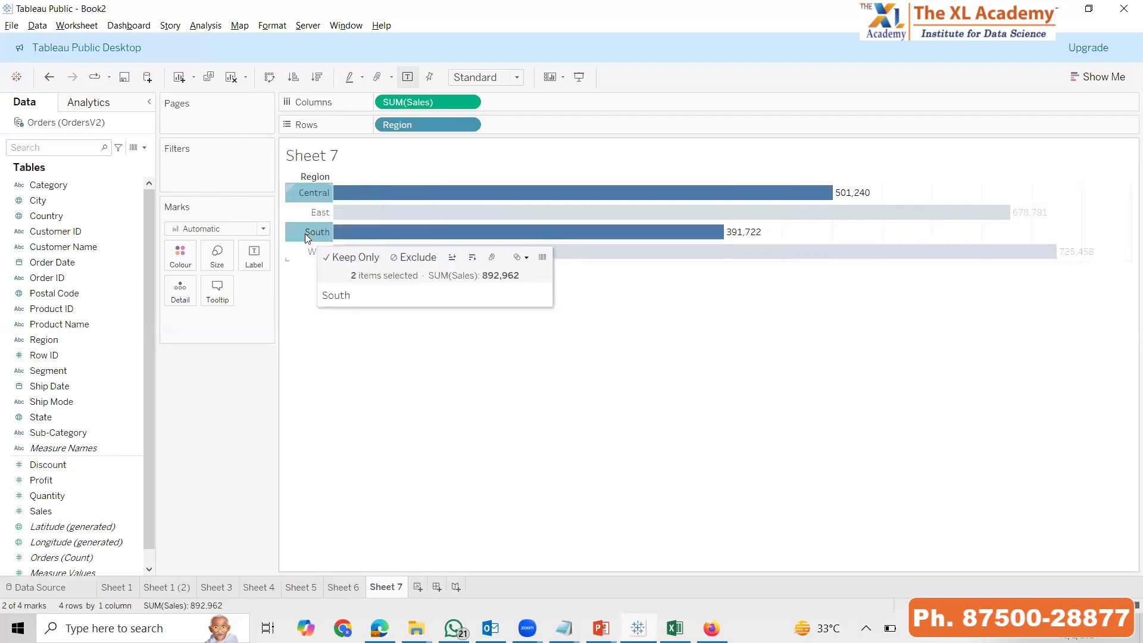
pyautogui.click(492, 260)
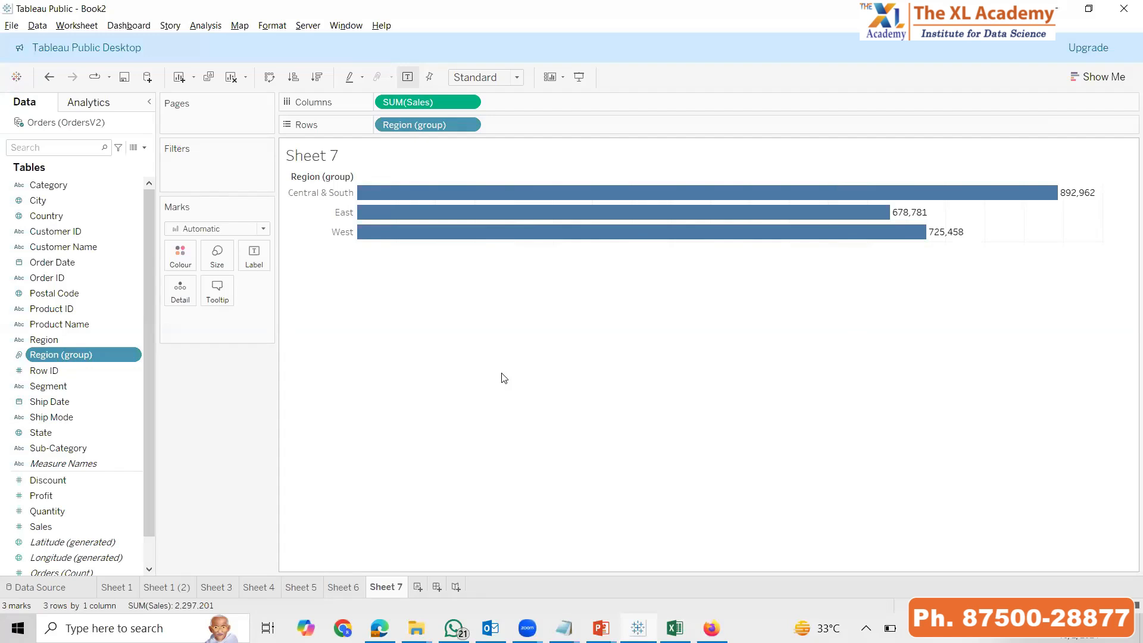
# Delete the Region (group) field and put the original Region field back on the rows of Sheet 7
pyautogui.moveTo(426, 124); pyautogui.dragTo(65, 352)
pyautogui.rightClick(54, 354)
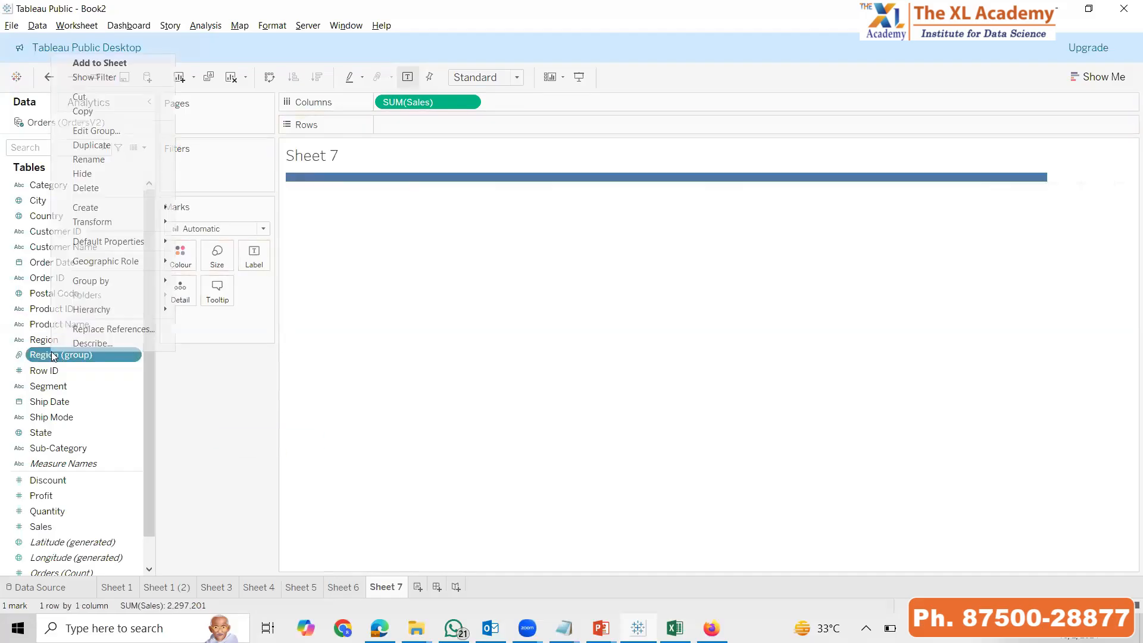
pyautogui.click(74, 188)
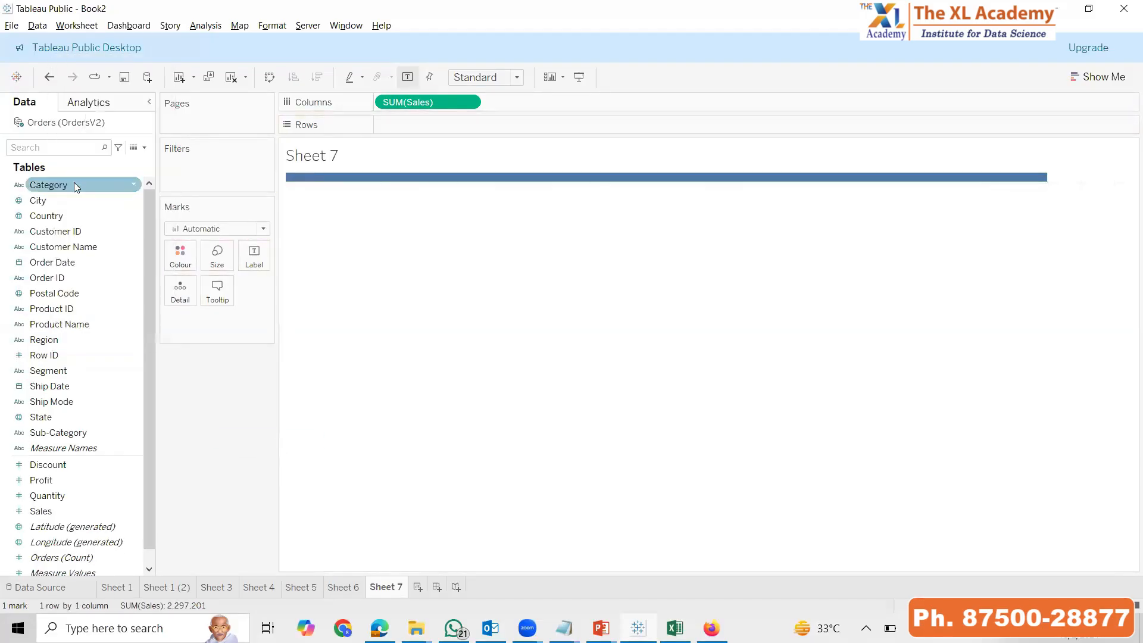
pyautogui.doubleClick(81, 339)
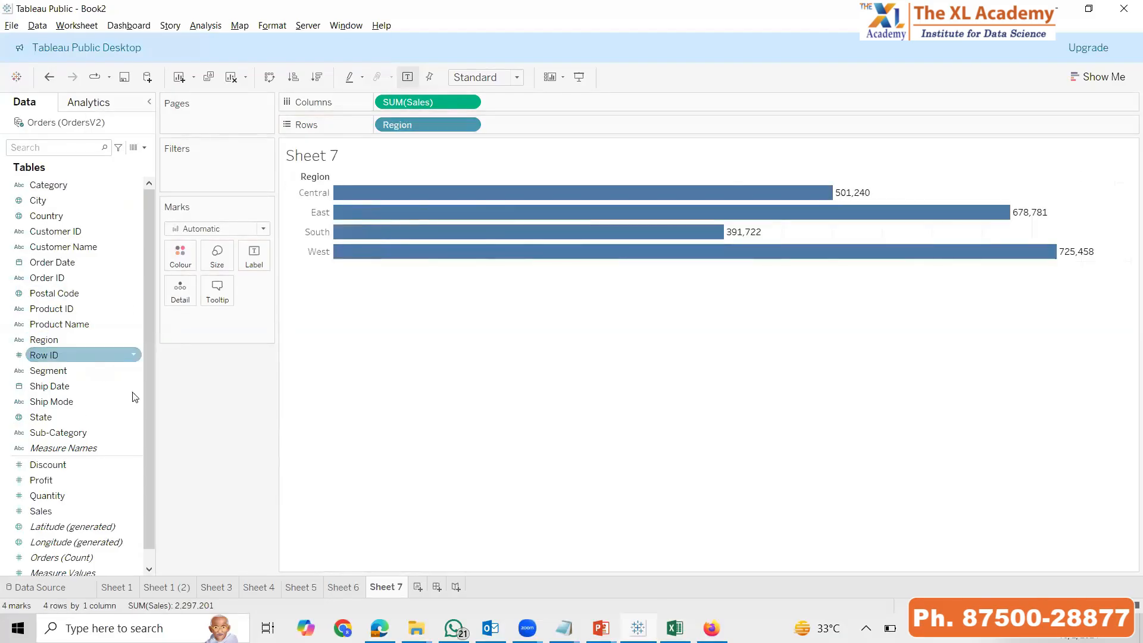
# Group the Central and South regions into one member on the Sheet 7 chart
pyautogui.click(307, 192)
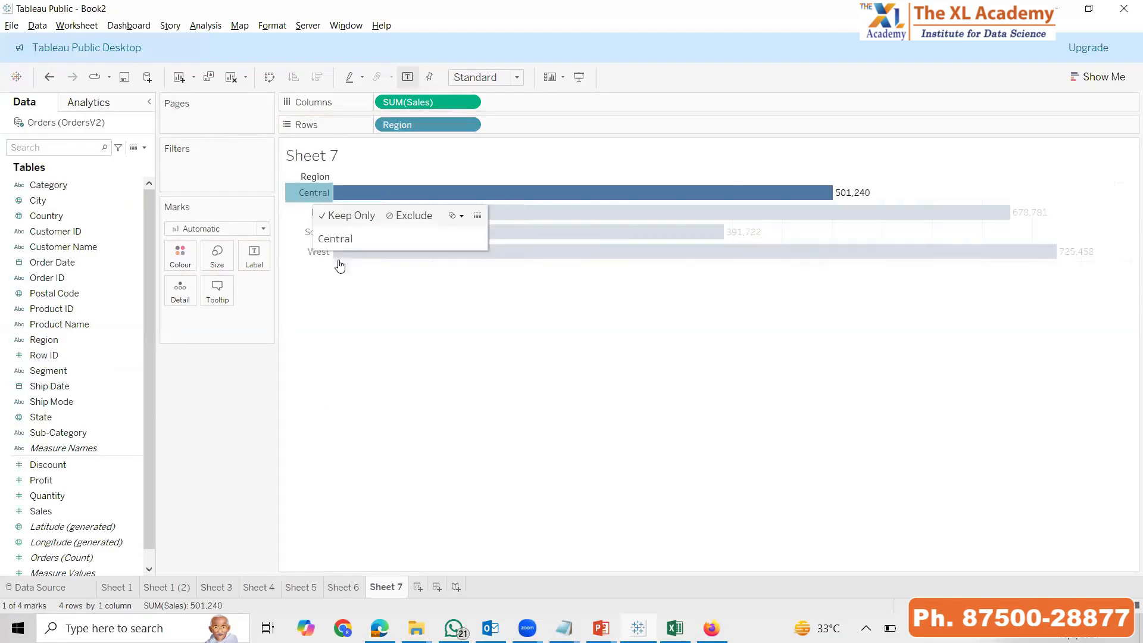
pyautogui.keyDown('ctrl'); pyautogui.click(314, 233); pyautogui.keyUp('ctrl')
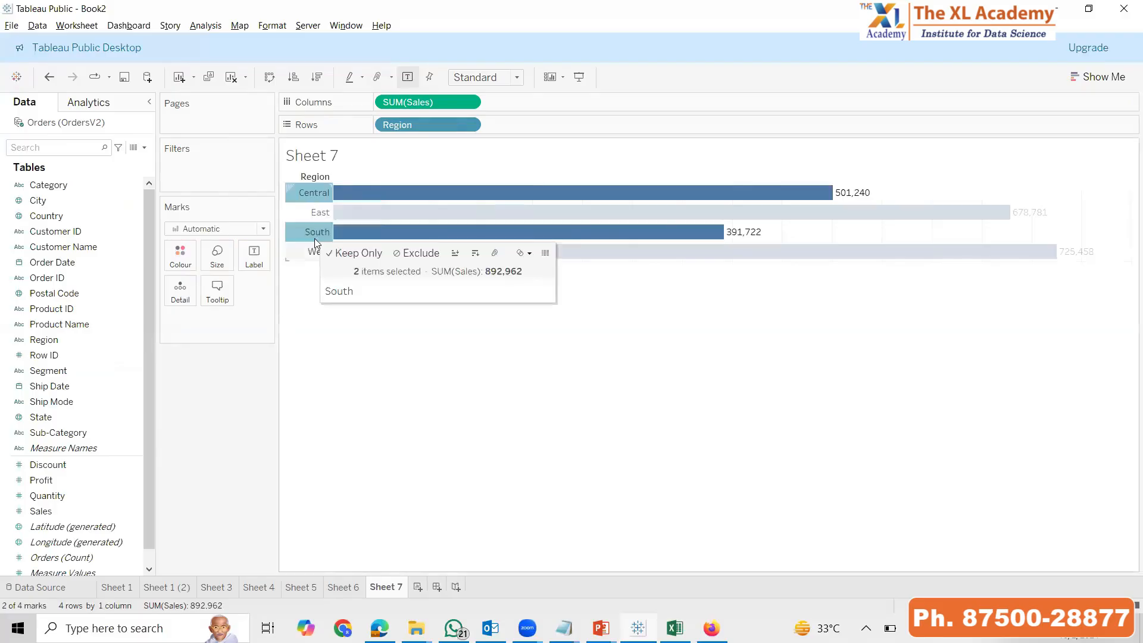
pyautogui.rightClick(323, 231)
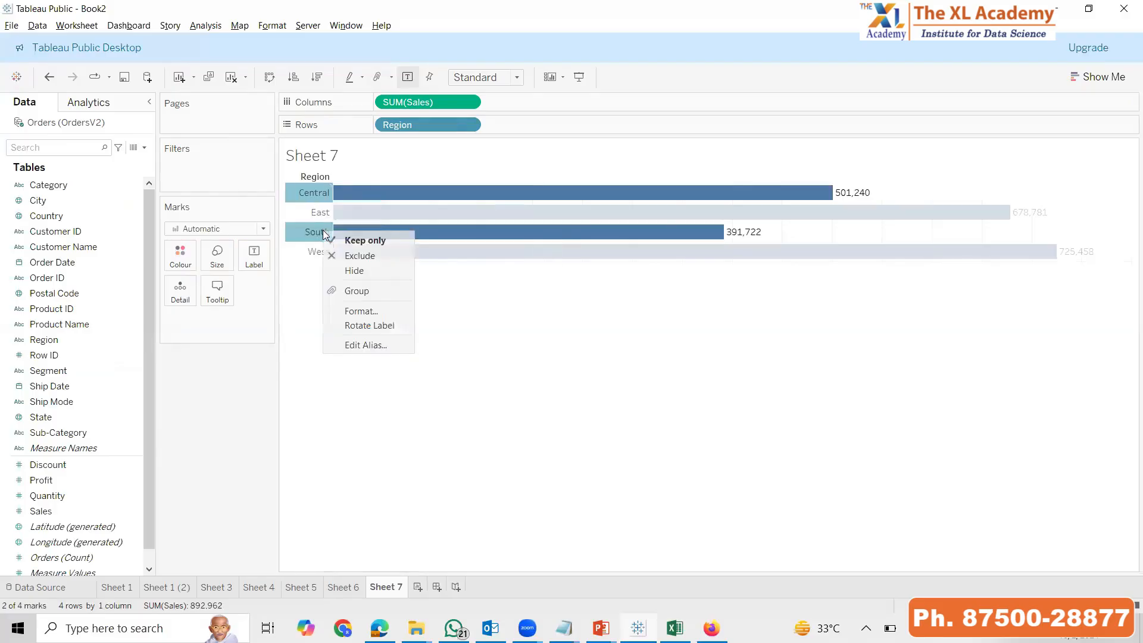
pyautogui.click(363, 290)
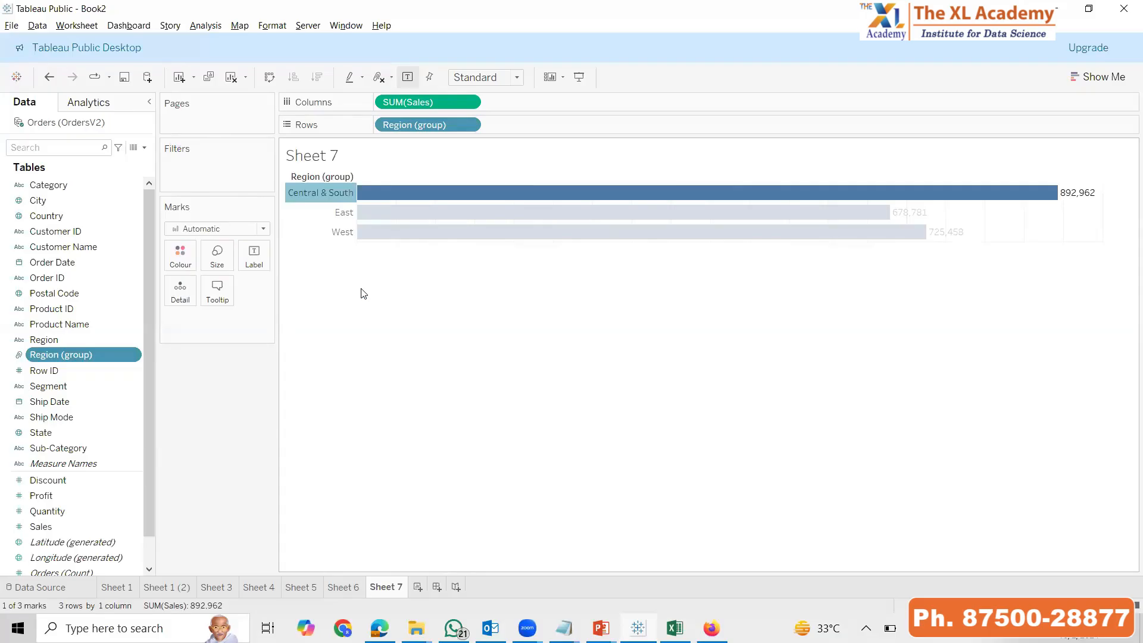
pyautogui.click(323, 389)
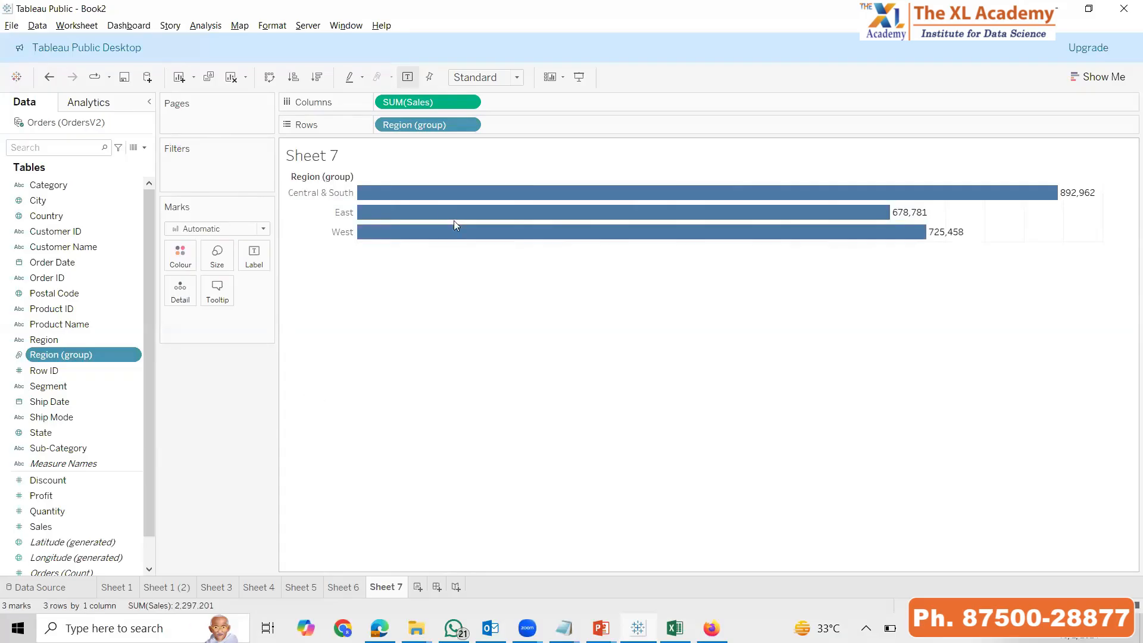
# Delete the Region (group) field and restore the original Region field to the rows of Sheet 7
pyautogui.moveTo(424, 133); pyautogui.dragTo(169, 351)
pyautogui.rightClick(86, 357)
pyautogui.click(134, 192)
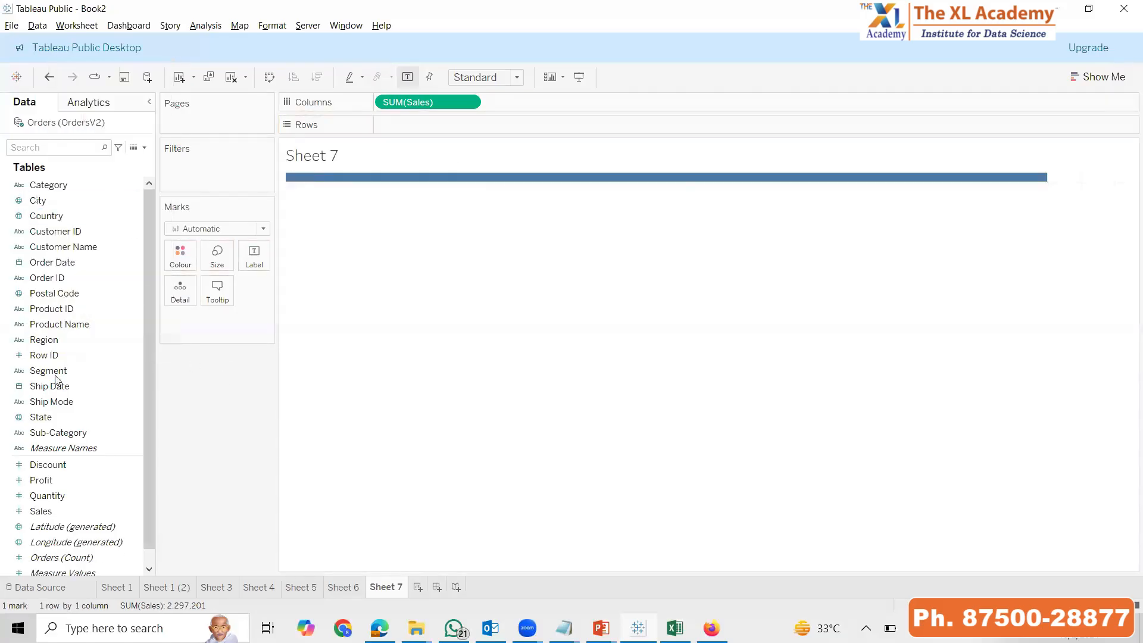
pyautogui.doubleClick(49, 343)
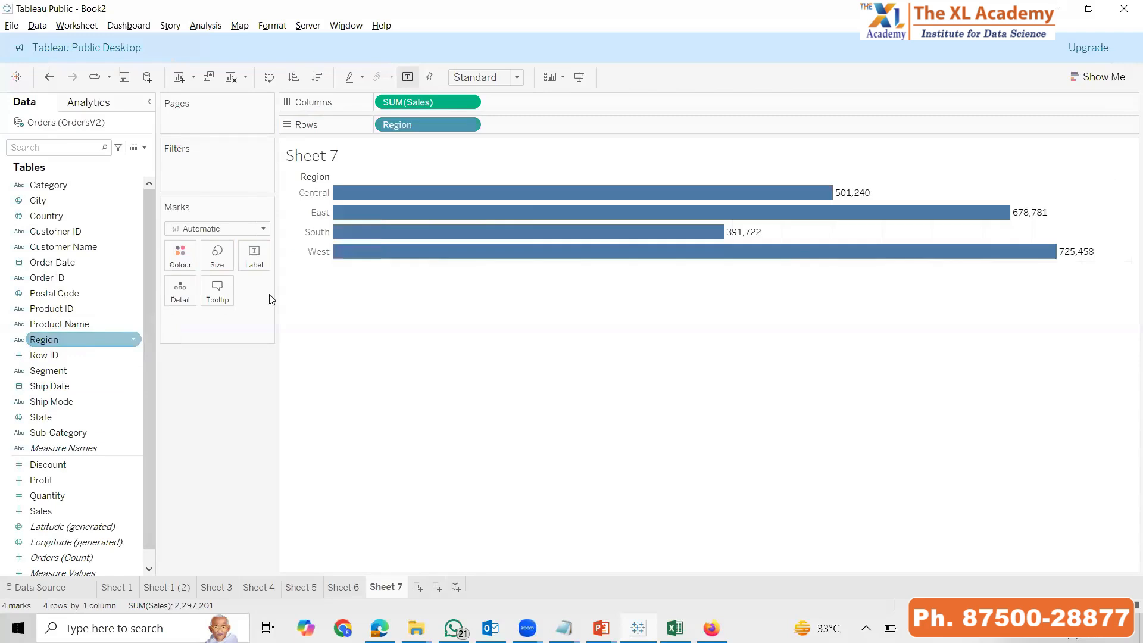
# Combine the Central and South row headers of Sheet 7 into one group again
pyautogui.click(314, 193)
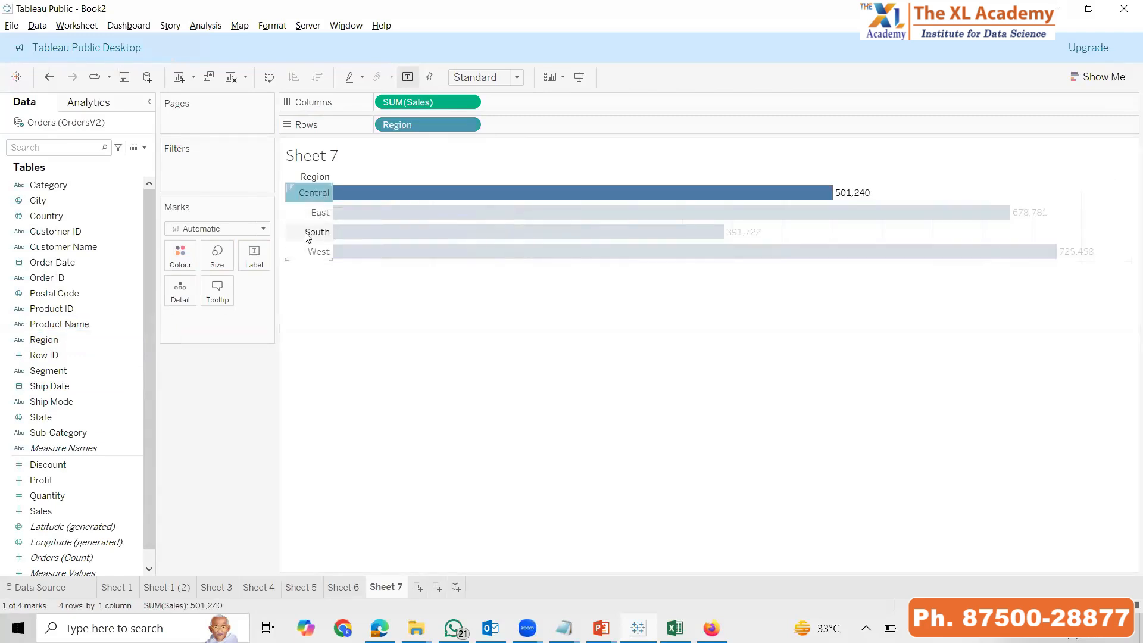
pyautogui.keyDown('ctrl'); pyautogui.click(315, 231); pyautogui.keyUp('ctrl')
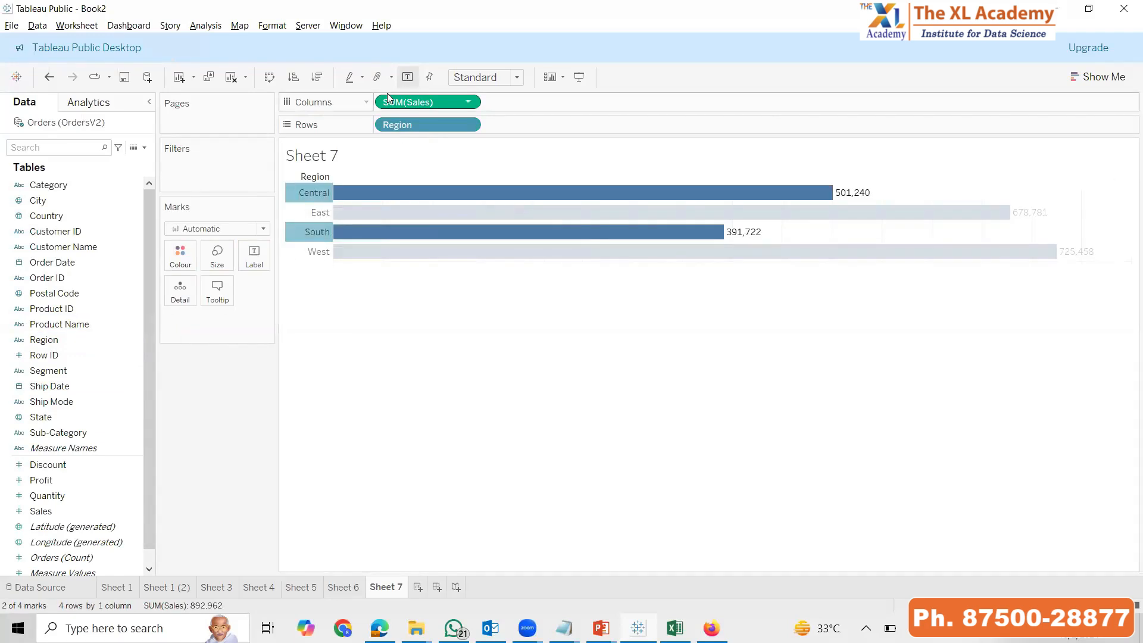
pyautogui.click(377, 77)
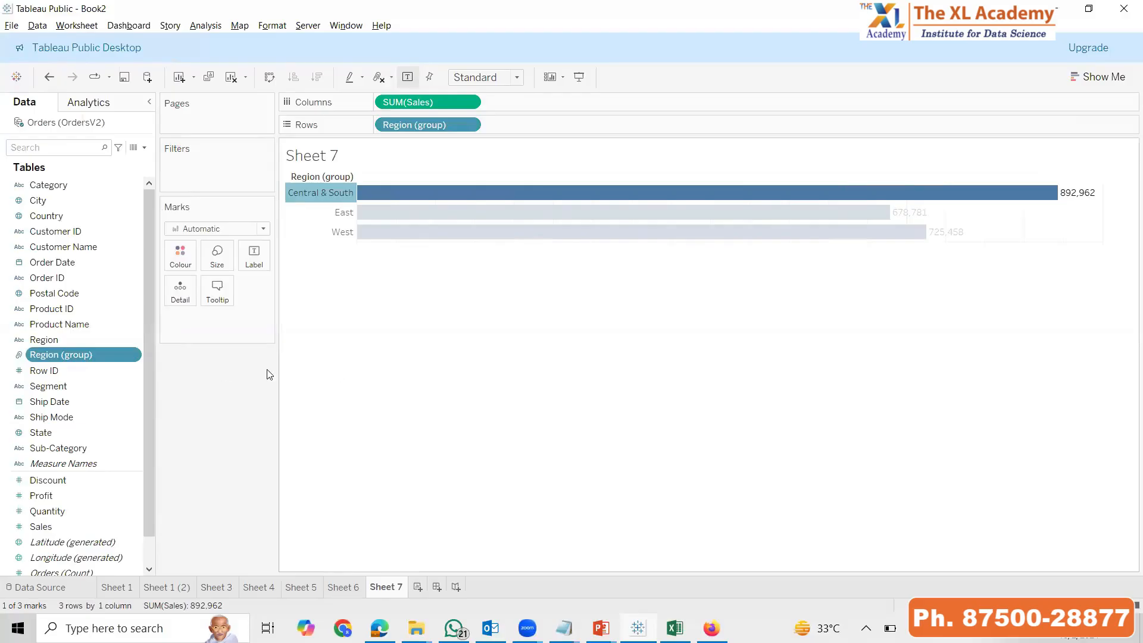
# Remove Region (group) from the rows of Sheet 7 and delete the field from the data source
pyautogui.moveTo(429, 127); pyautogui.dragTo(119, 417)
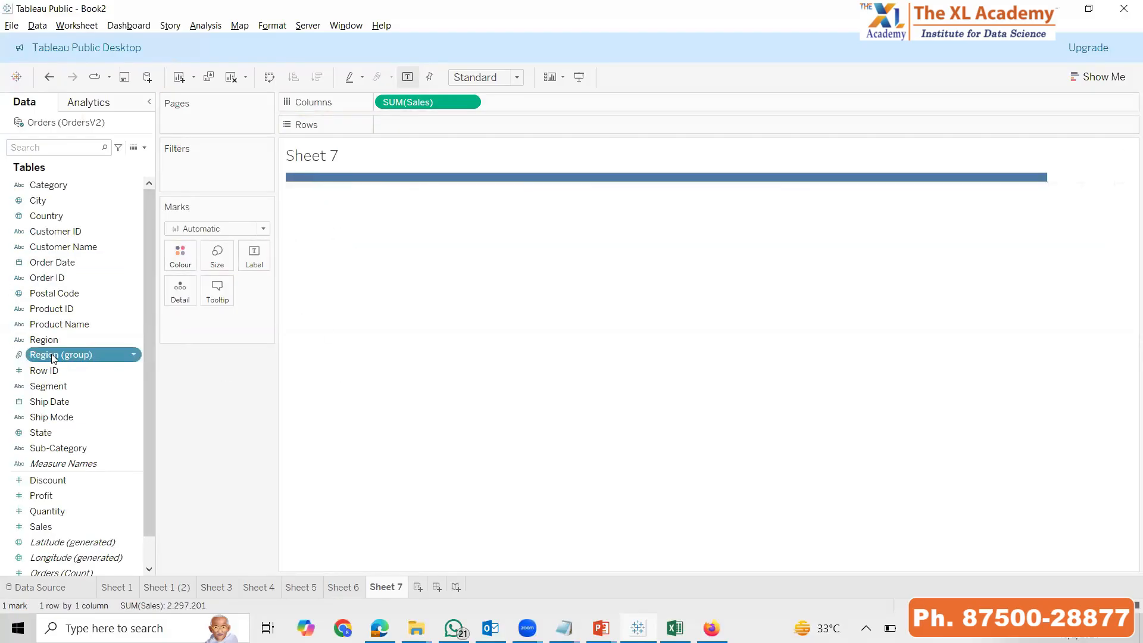
pyautogui.rightClick(122, 355)
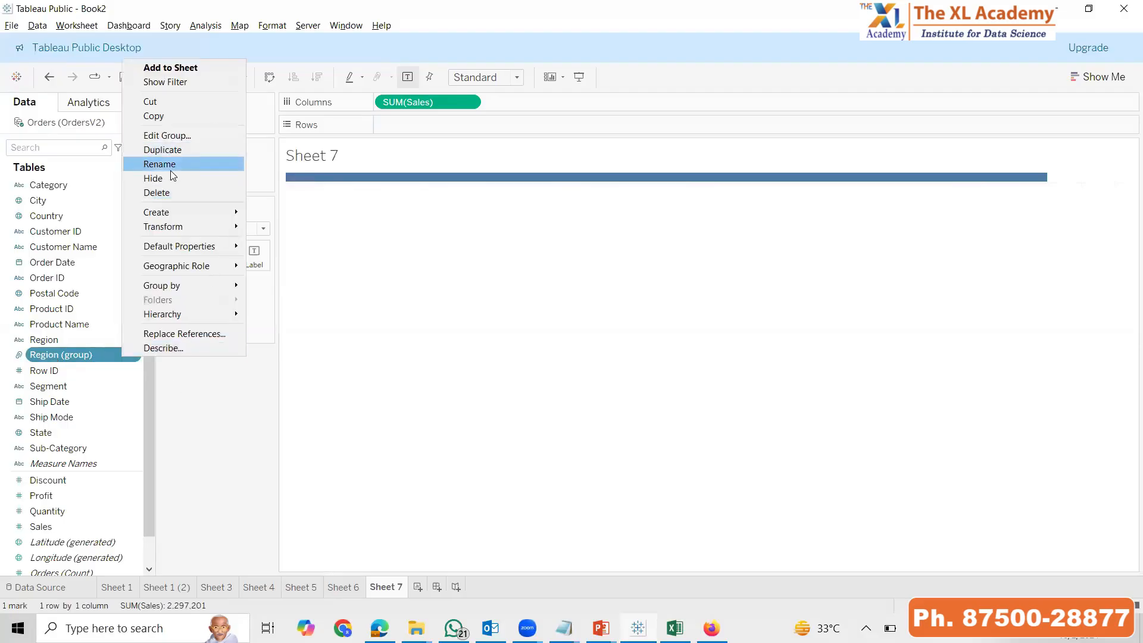
pyautogui.click(161, 192)
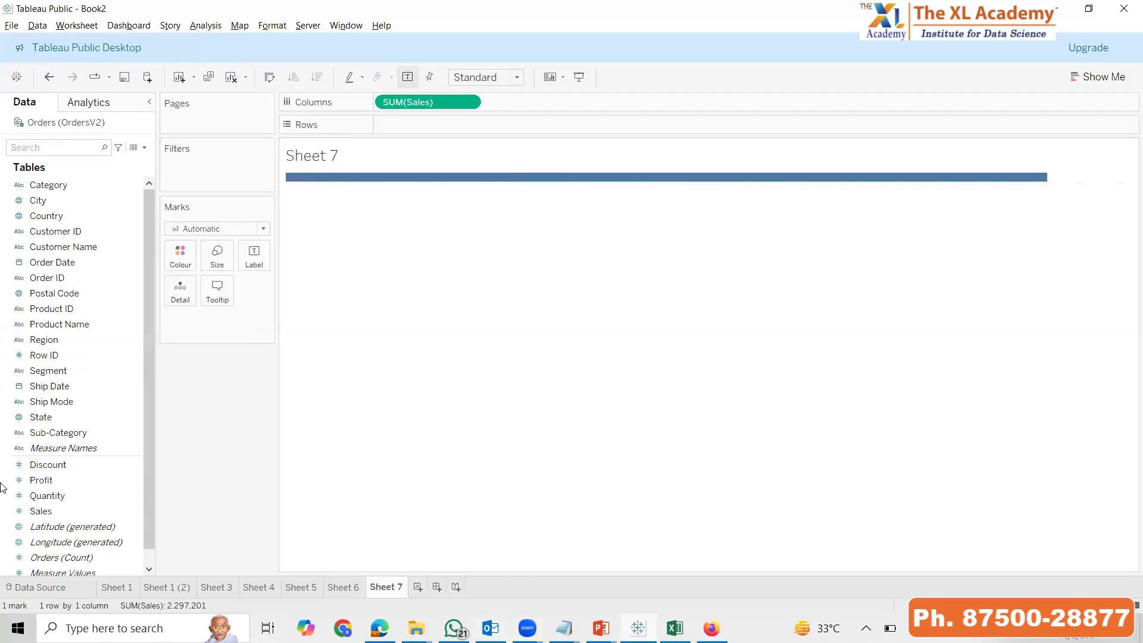
# Chart Sales by Sub-Category on Sheet 7, fitted to the entire view and sorted in descending order of sales
pyautogui.moveTo(72, 437); pyautogui.dragTo(429, 124)
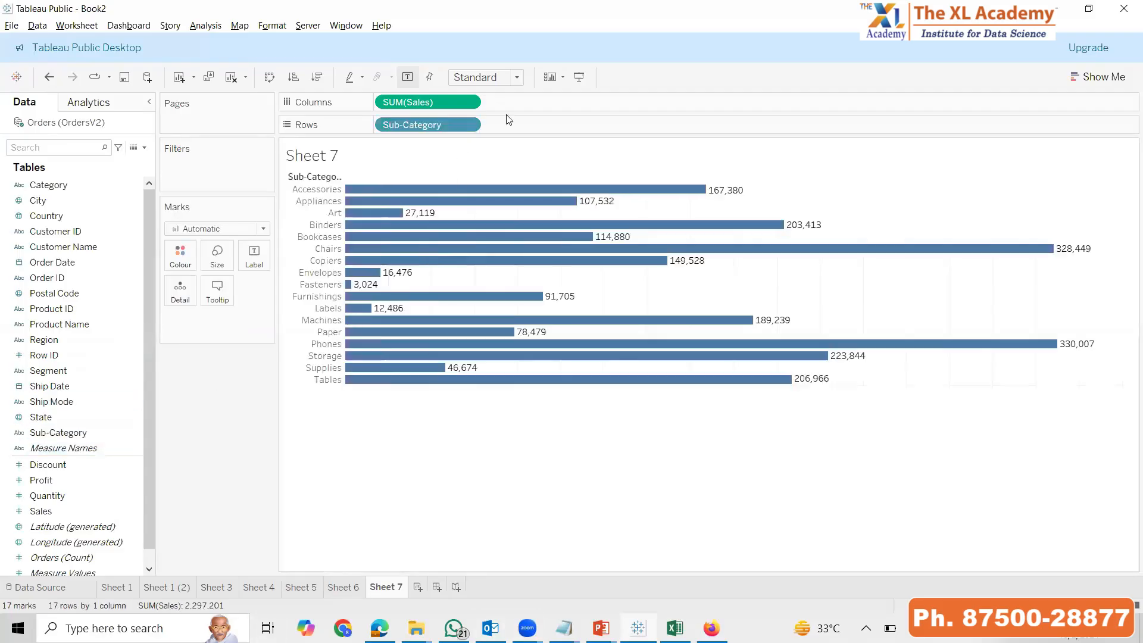
pyautogui.click(487, 78)
pyautogui.click(490, 149)
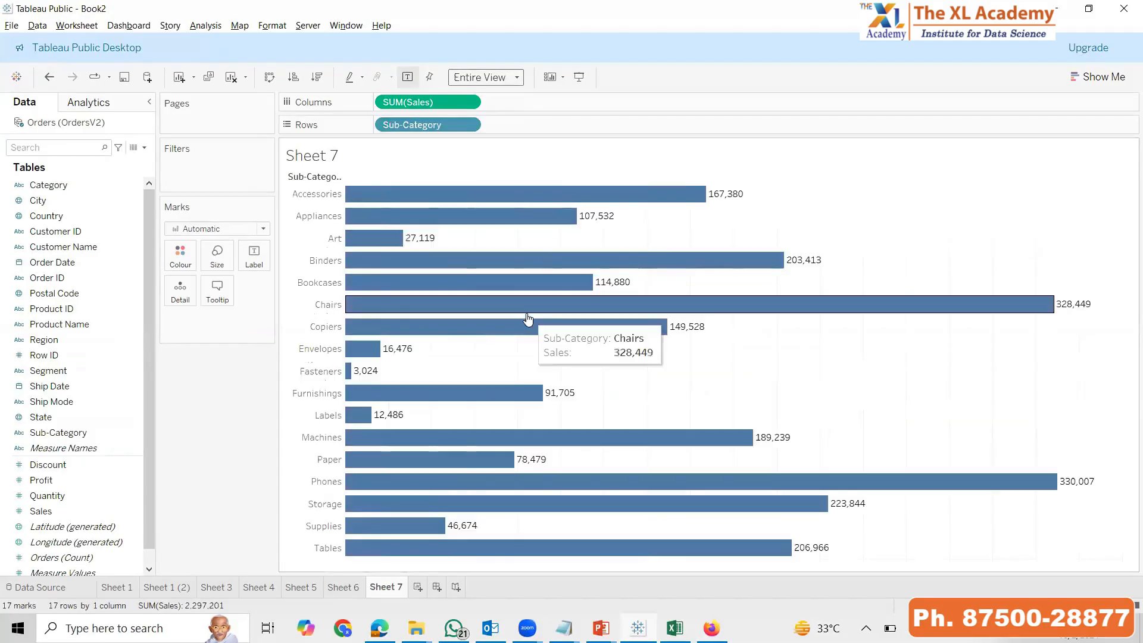
pyautogui.click(326, 78)
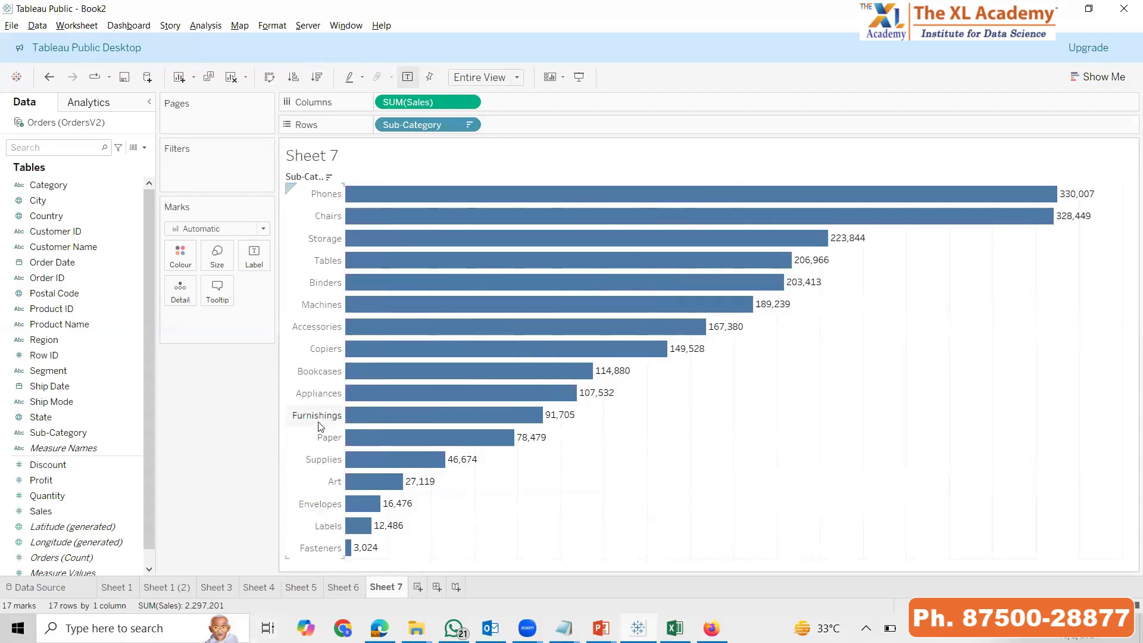
# Create a group field from Sub-Category that combines Art, Envelopes, Labels and Paper
pyautogui.click(125, 464)
pyautogui.click(97, 432)
pyautogui.click(133, 433)
pyautogui.moveTo(196, 244)
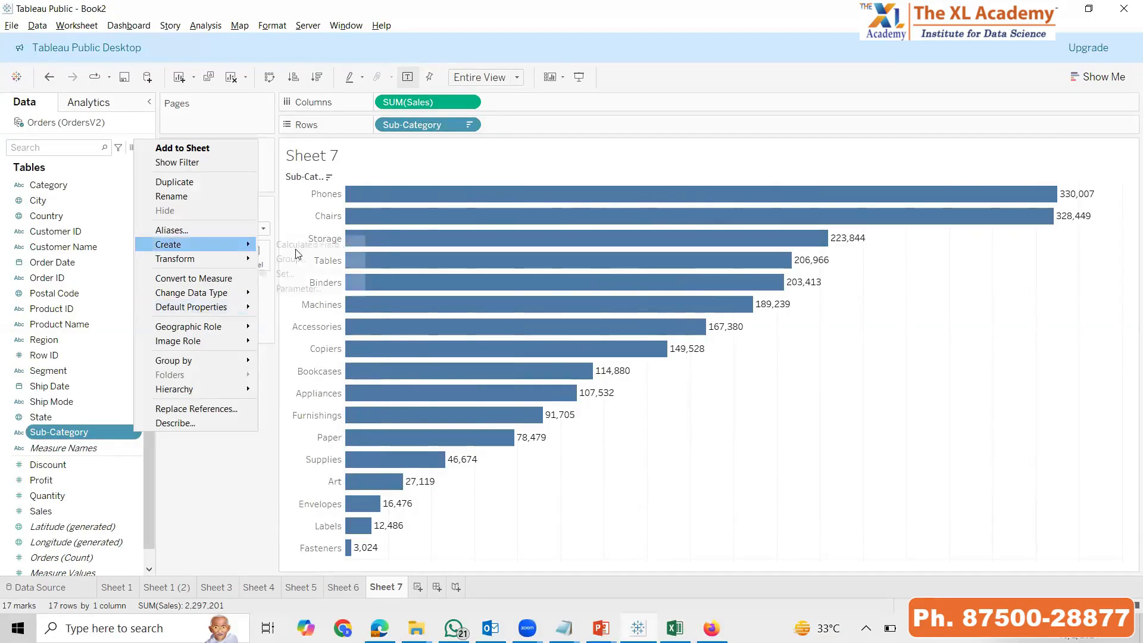
pyautogui.click(305, 260)
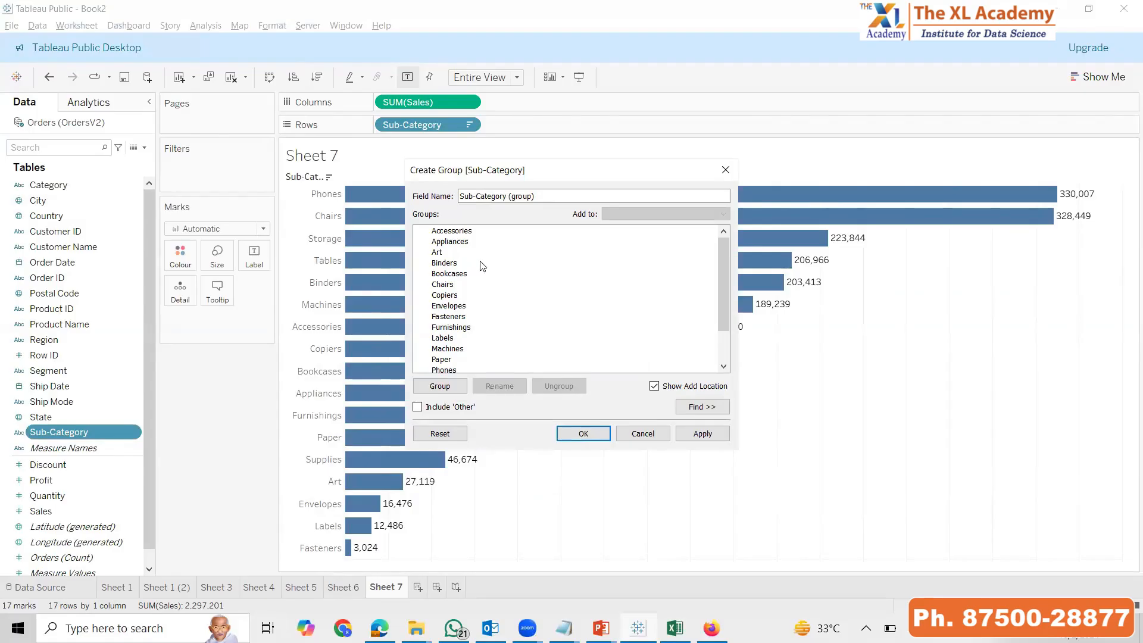
pyautogui.click(455, 253)
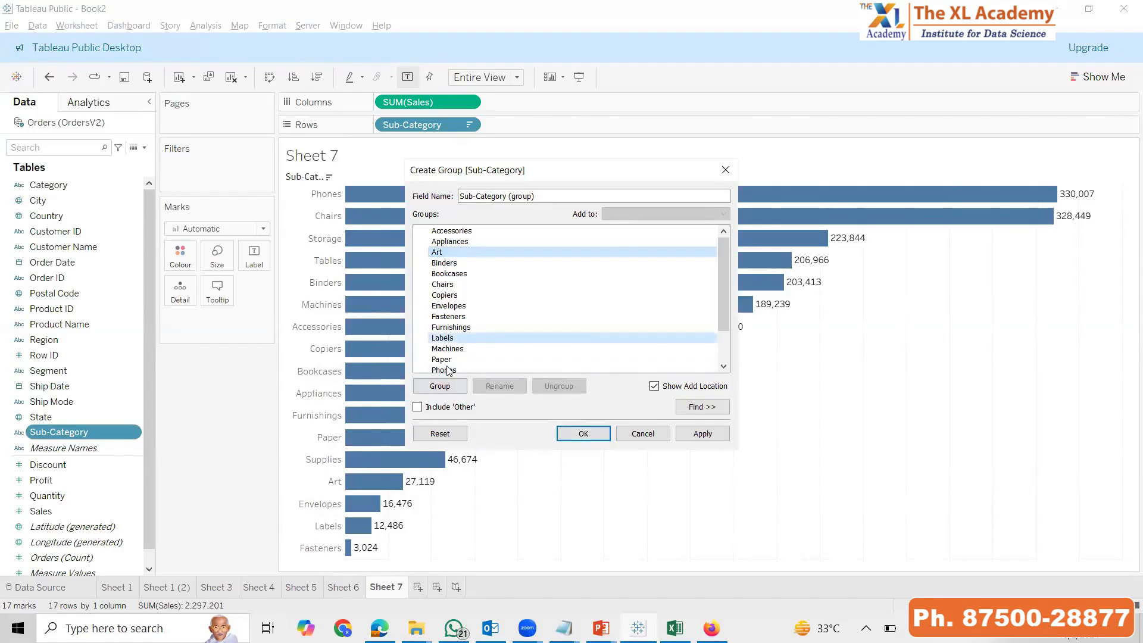
pyautogui.keyDown('ctrl'); pyautogui.click(488, 359); pyautogui.keyUp('ctrl')
pyautogui.keyDown('ctrl'); pyautogui.click(459, 338); pyautogui.keyUp('ctrl')
pyautogui.keyDown('ctrl'); pyautogui.click(437, 306); pyautogui.keyUp('ctrl')
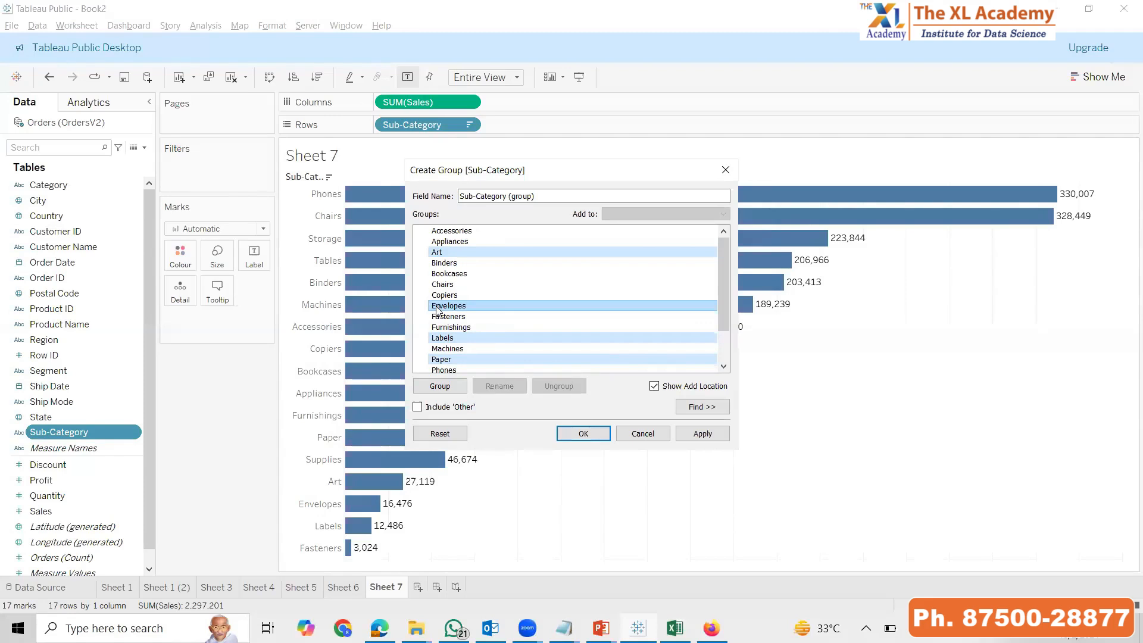
pyautogui.click(440, 386)
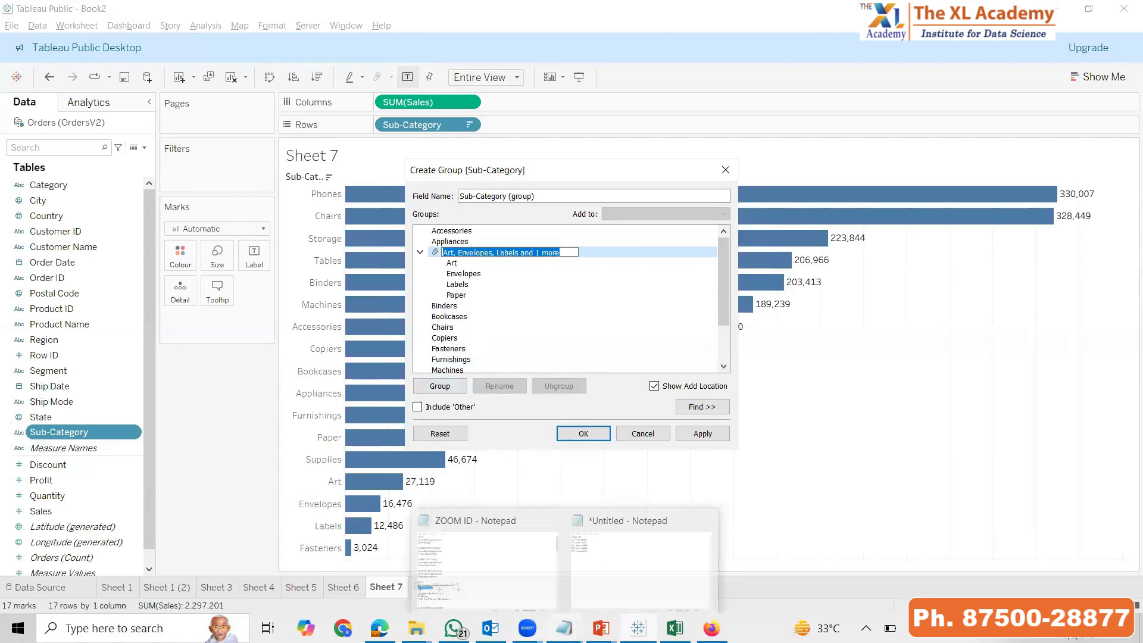
# Name the new group STATIONARY and save the Sub-Category (group) field
pyautogui.write('STATIONARY')
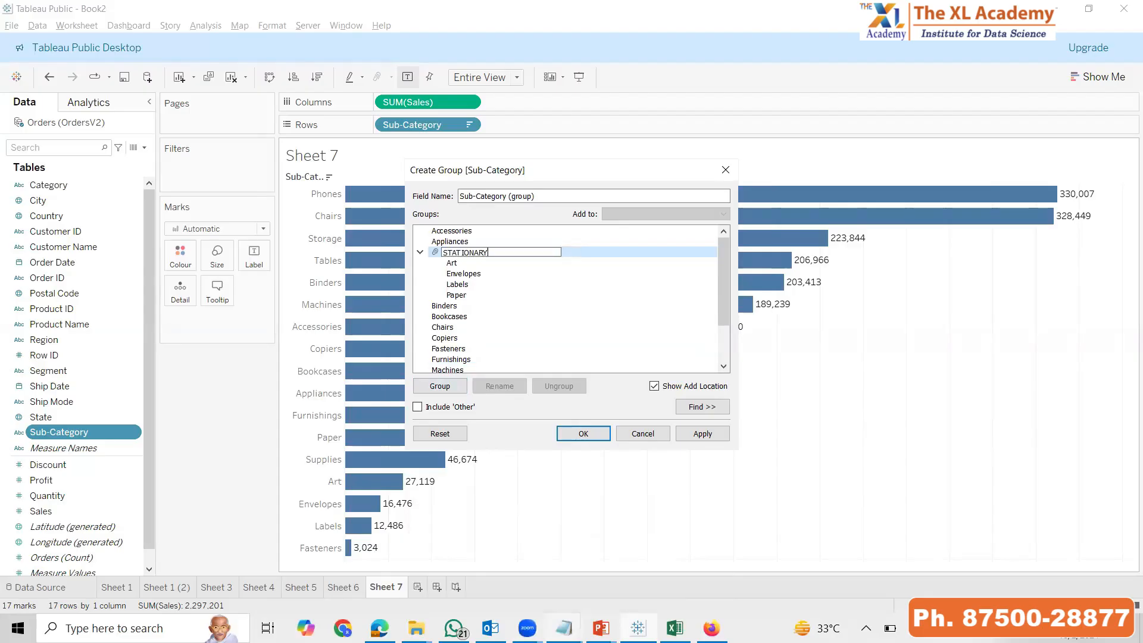
pyautogui.press('Return')
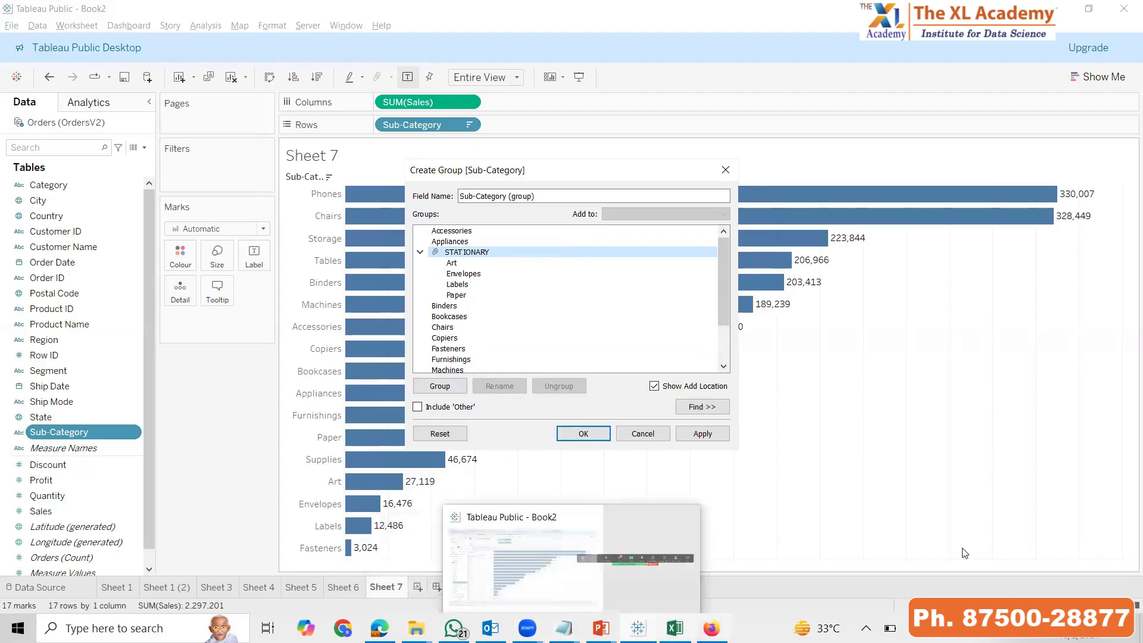
pyautogui.click(703, 434)
pyautogui.click(583, 434)
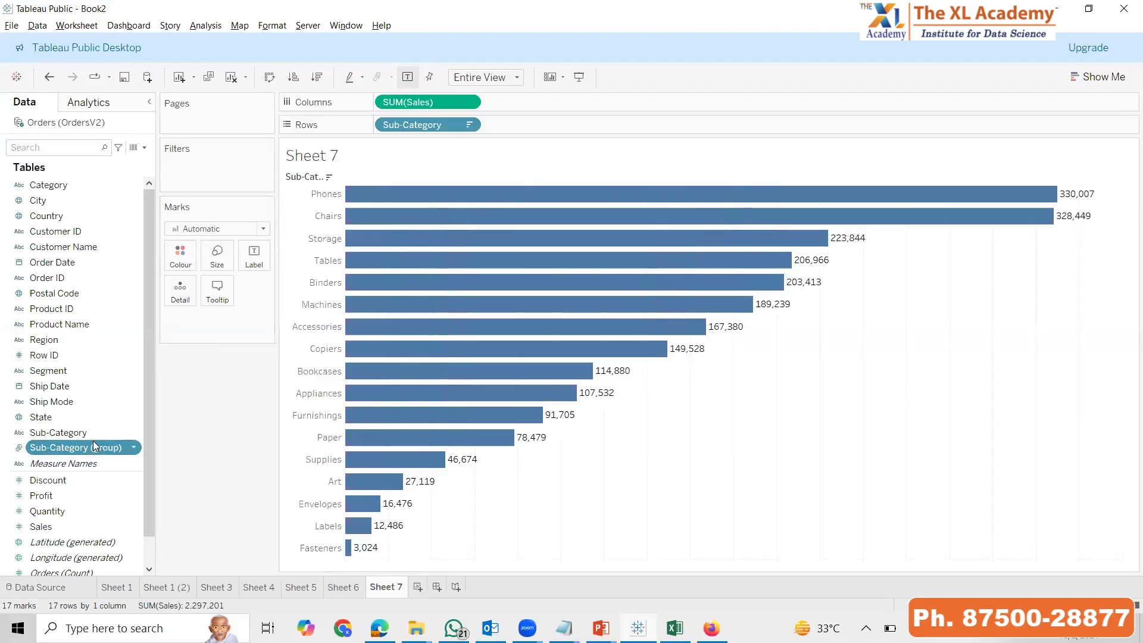
# Replace Sub-Category with Sub-Category (group) on the rows and sort the bars descending by sales, highlighting STATIONARY
pyautogui.moveTo(93, 446); pyautogui.dragTo(624, 123)
pyautogui.moveTo(462, 129); pyautogui.dragTo(215, 474)
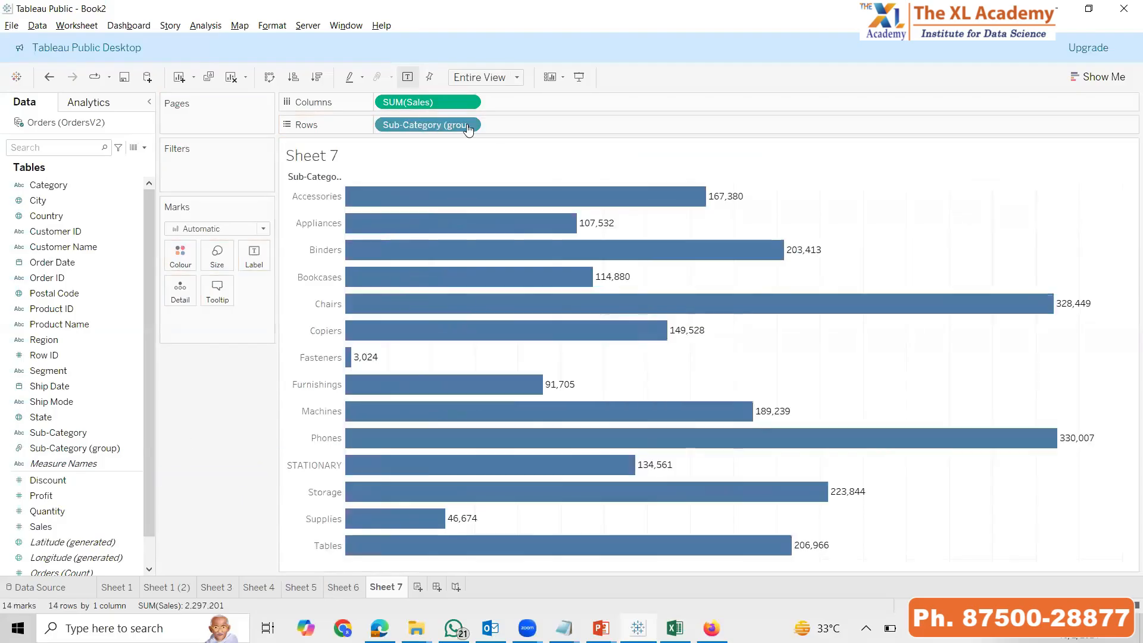
pyautogui.click(317, 77)
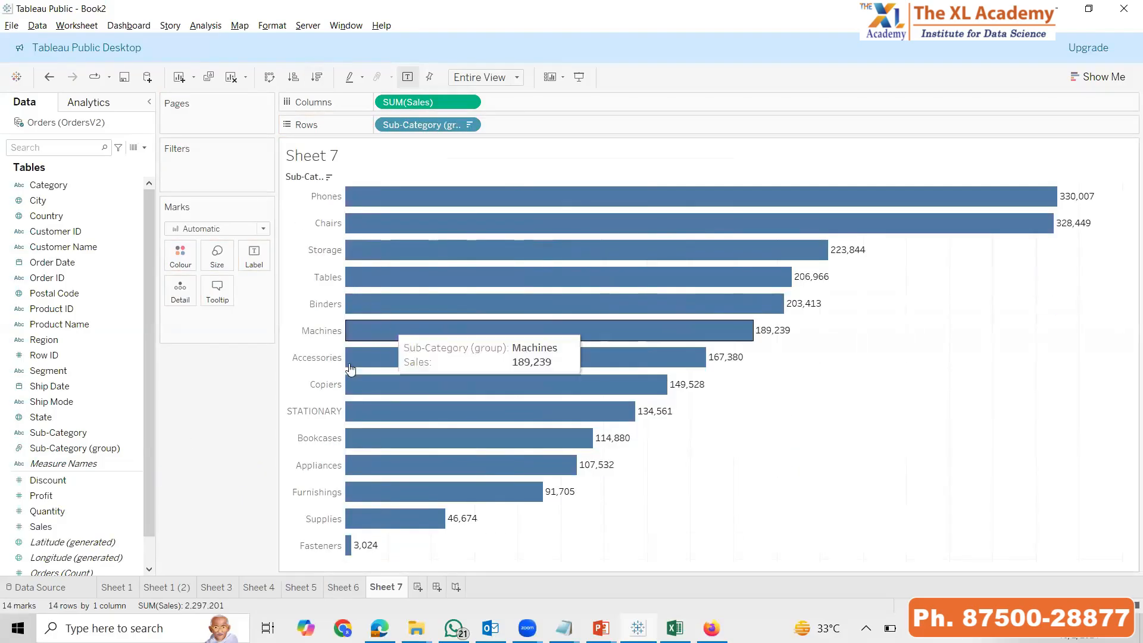
pyautogui.click(311, 414)
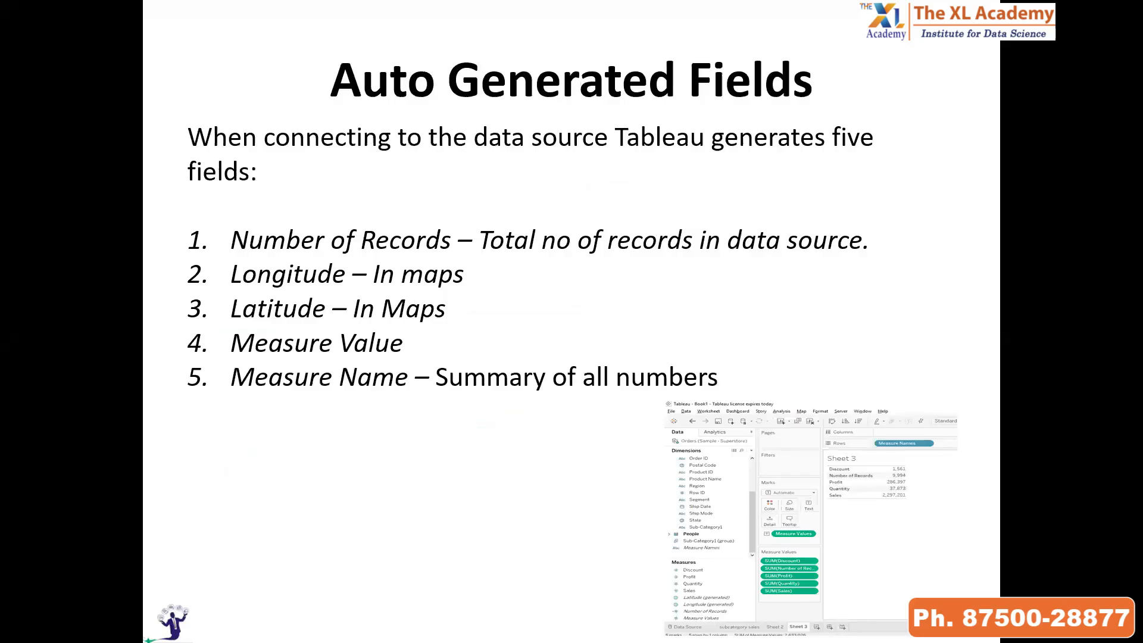
# Switch from the slides back to Tableau and add a new worksheet
pyautogui.hotkey('alt', 'Tab')
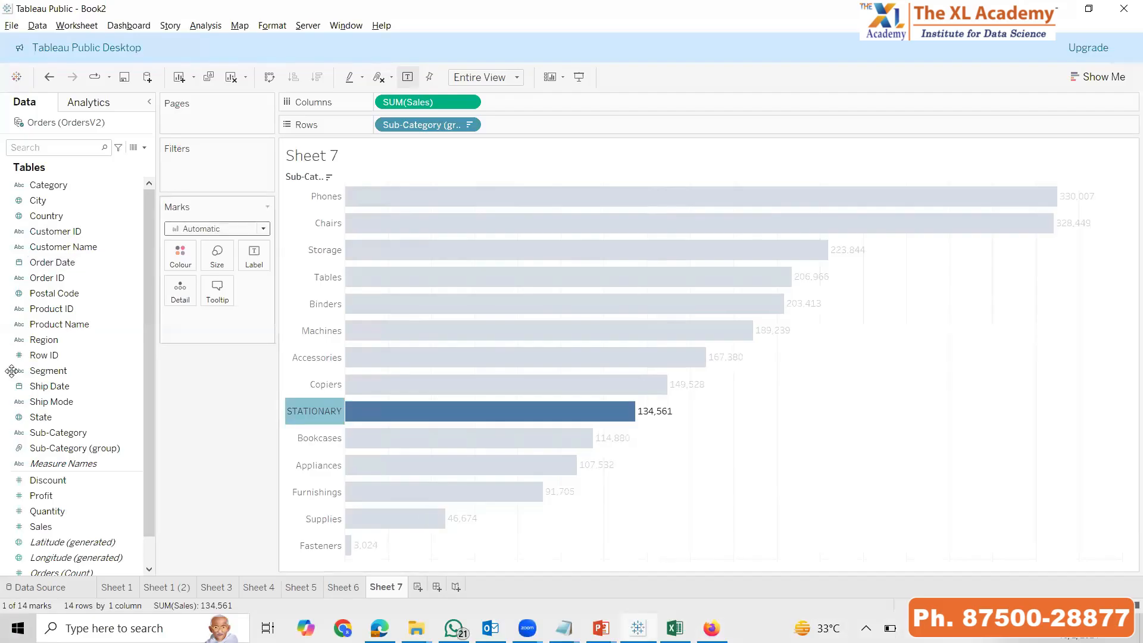
pyautogui.scroll(-1, 12, 370)
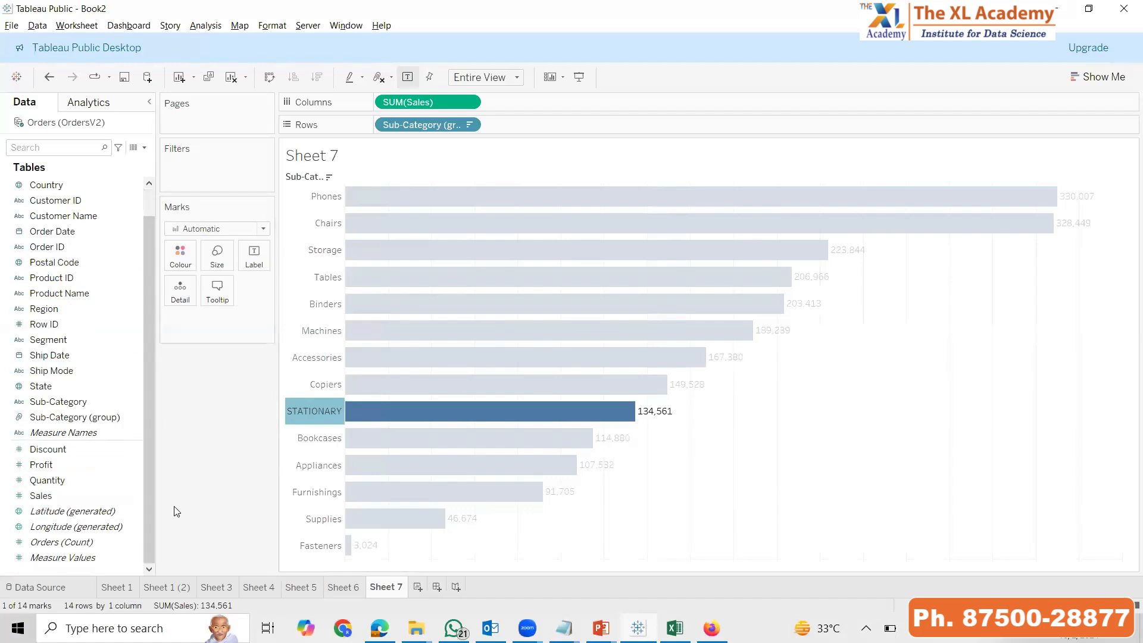
pyautogui.click(418, 587)
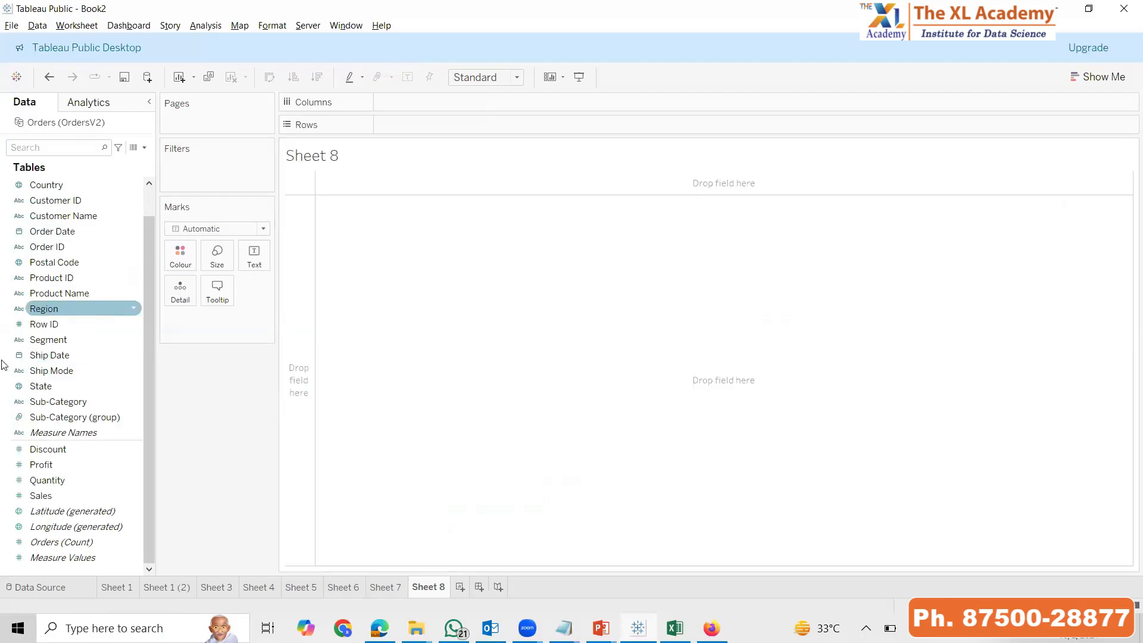
# Examine the auto-generated fields Measure Names, Measure Values, Orders (Count), Longitude and Latitude in the data list
pyautogui.click(66, 435)
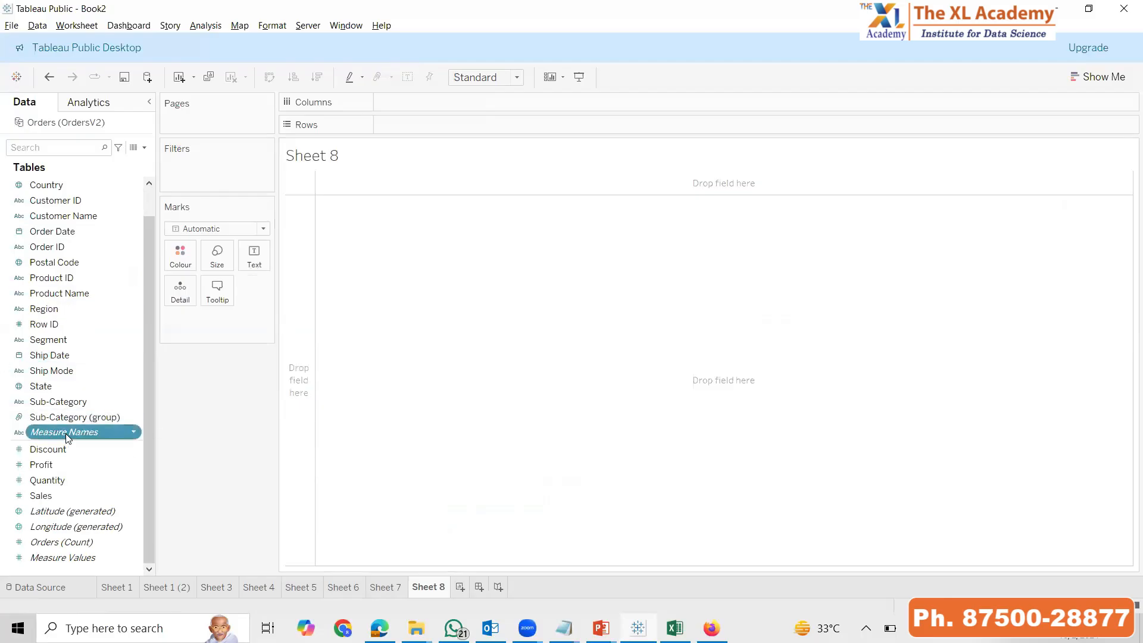
pyautogui.keyDown('ctrl'); pyautogui.click(101, 557); pyautogui.keyUp('ctrl')
pyautogui.keyDown('ctrl'); pyautogui.click(84, 542); pyautogui.keyUp('ctrl')
pyautogui.keyDown('ctrl'); pyautogui.click(100, 524); pyautogui.keyUp('ctrl')
pyautogui.keyDown('ctrl'); pyautogui.click(102, 510); pyautogui.keyUp('ctrl')
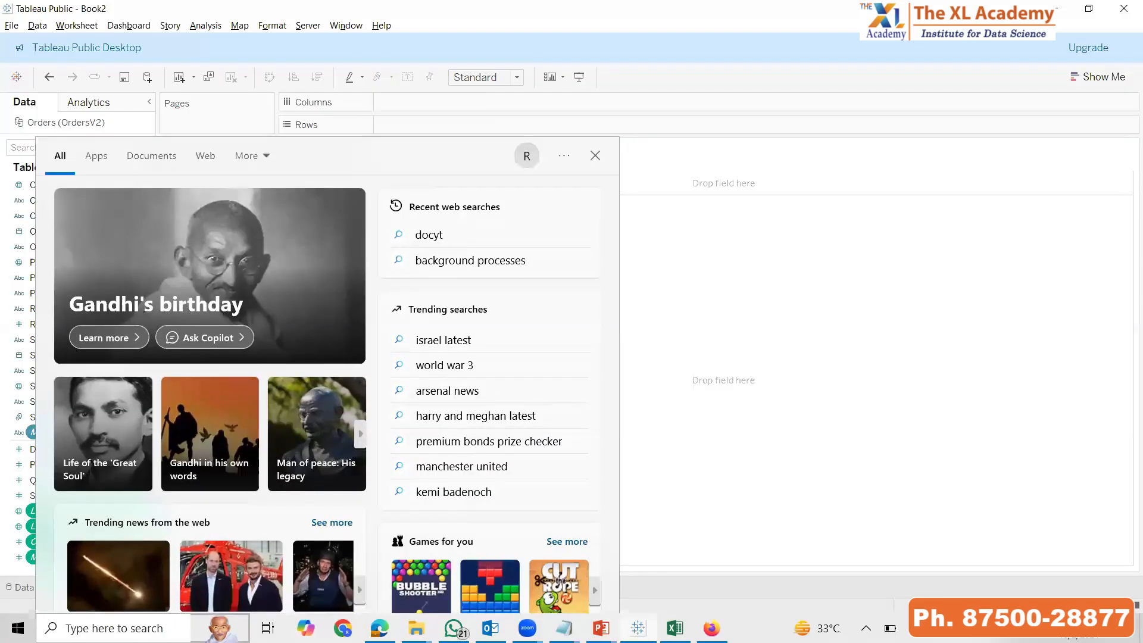
pyautogui.click(752, 593)
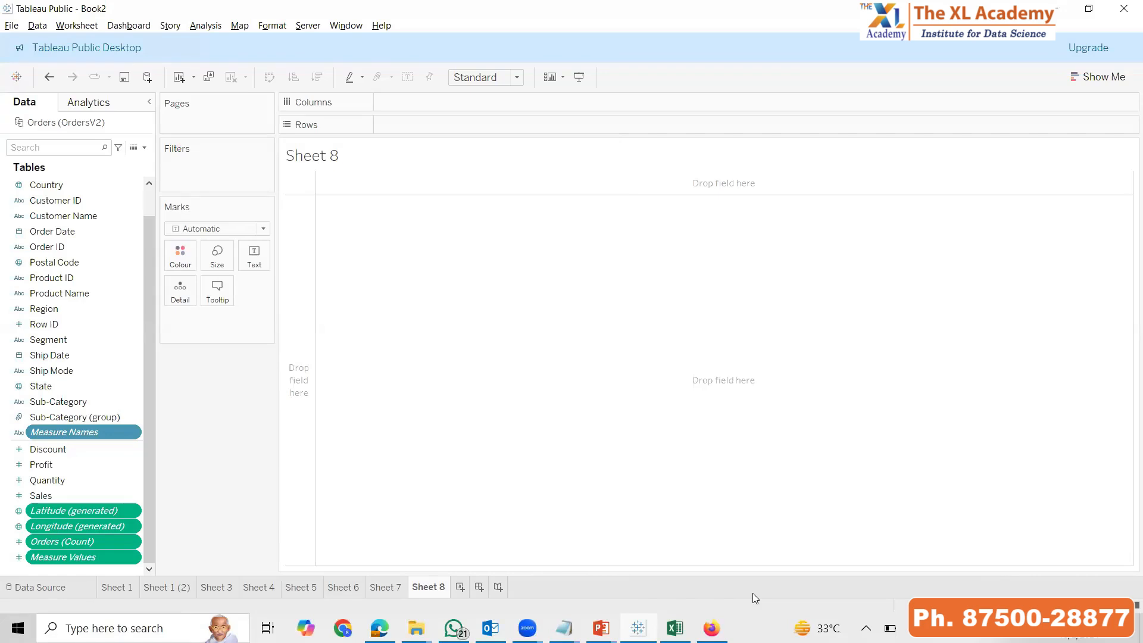
pyautogui.click(70, 547)
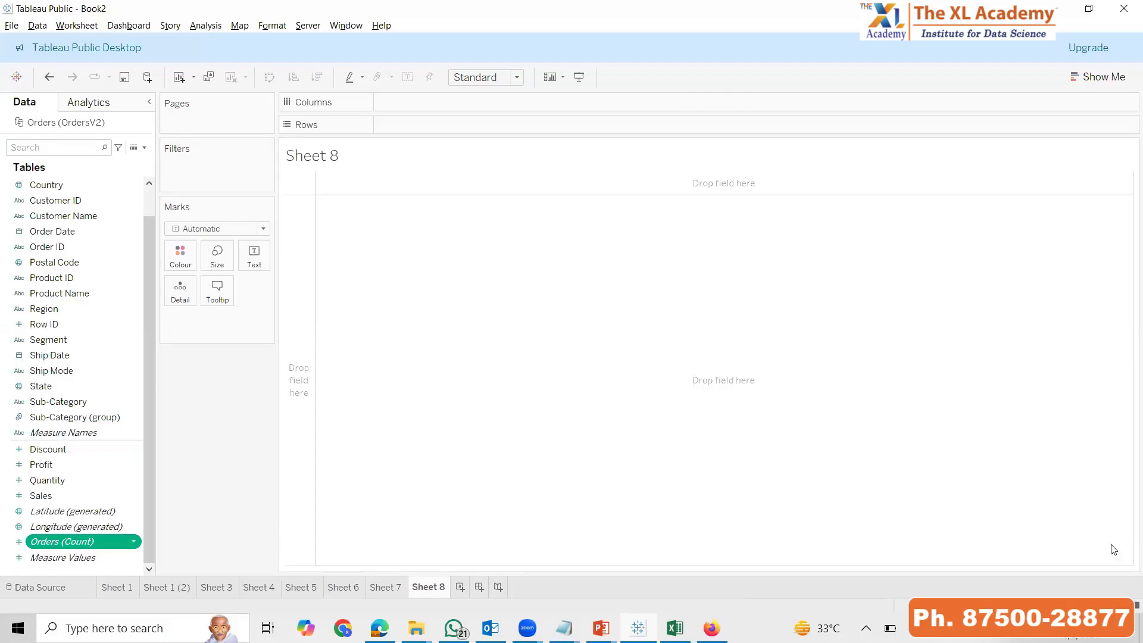
# Add Measure Names to Sheet 8 to summarise all measures and fit the table to the entire view
pyautogui.doubleClick(57, 436)
pyautogui.click(500, 77)
pyautogui.click(502, 132)
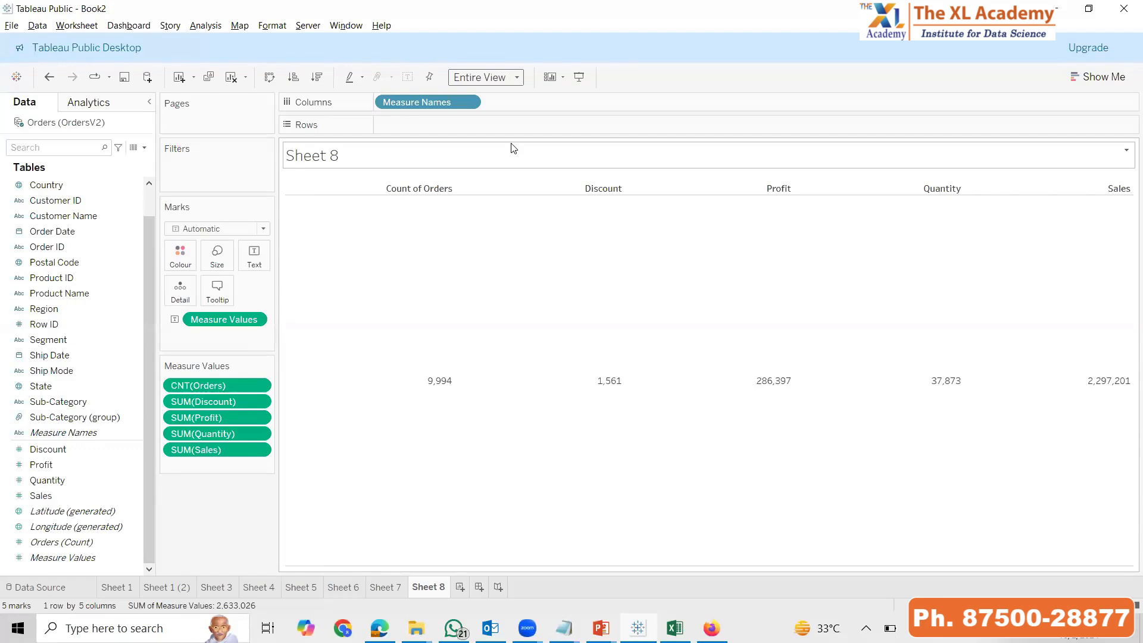
# Replace Measure Names with Measure Values in Sheet 8 to chart all measures as labelled bars fitted to the entire view
pyautogui.moveTo(417, 102); pyautogui.dragTo(211, 104)
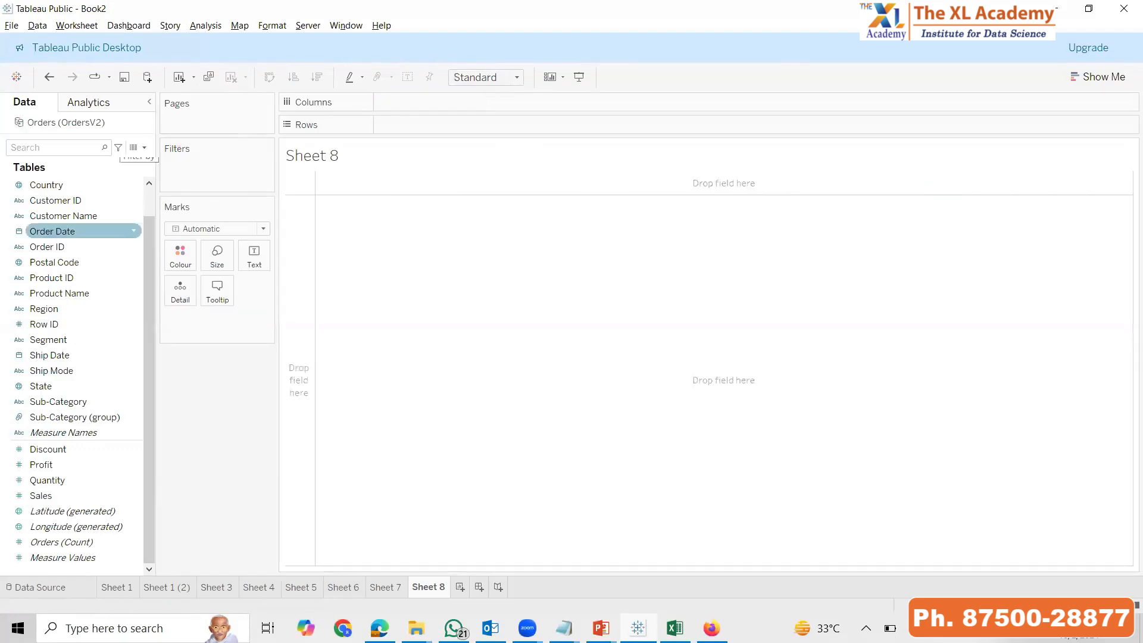
pyautogui.click(99, 560)
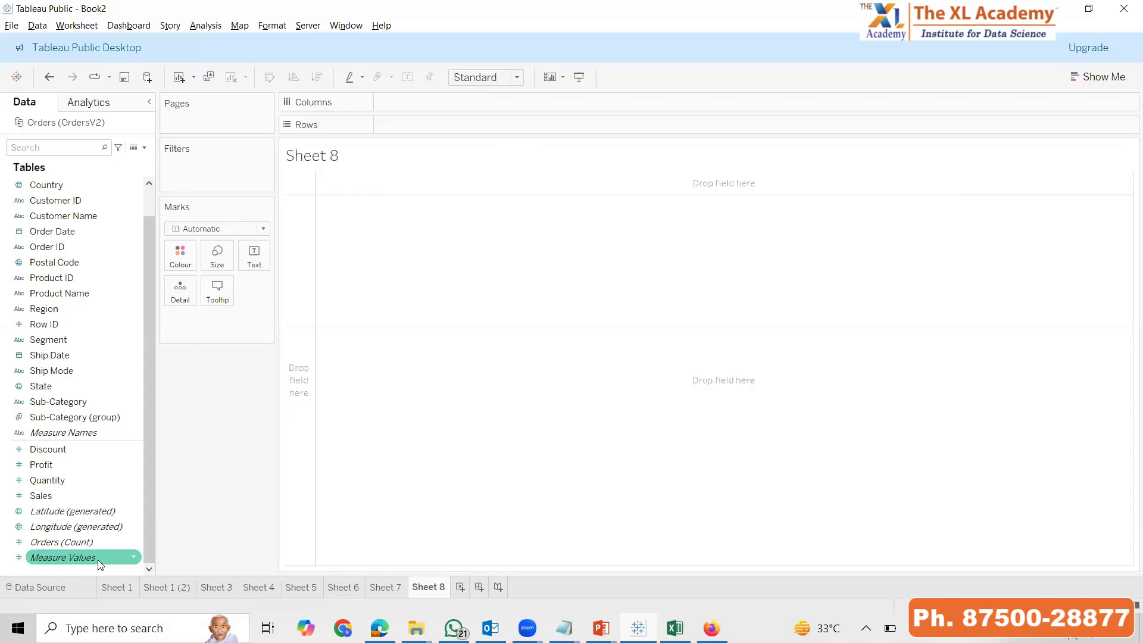
pyautogui.moveTo(99, 560); pyautogui.dragTo(503, 311)
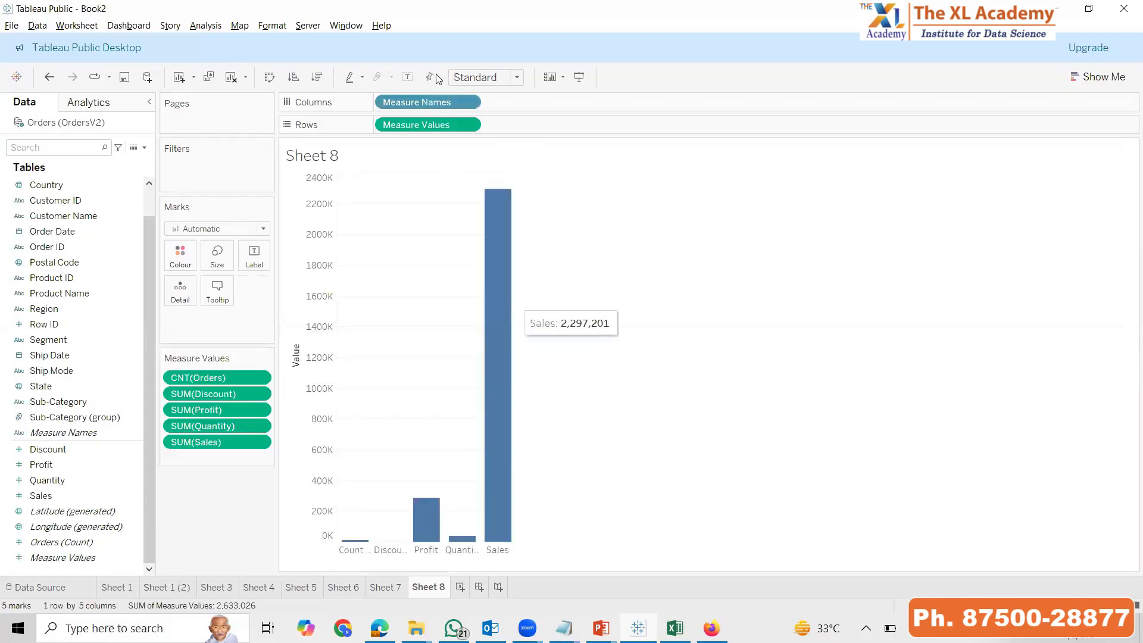
pyautogui.click(402, 78)
pyautogui.click(492, 81)
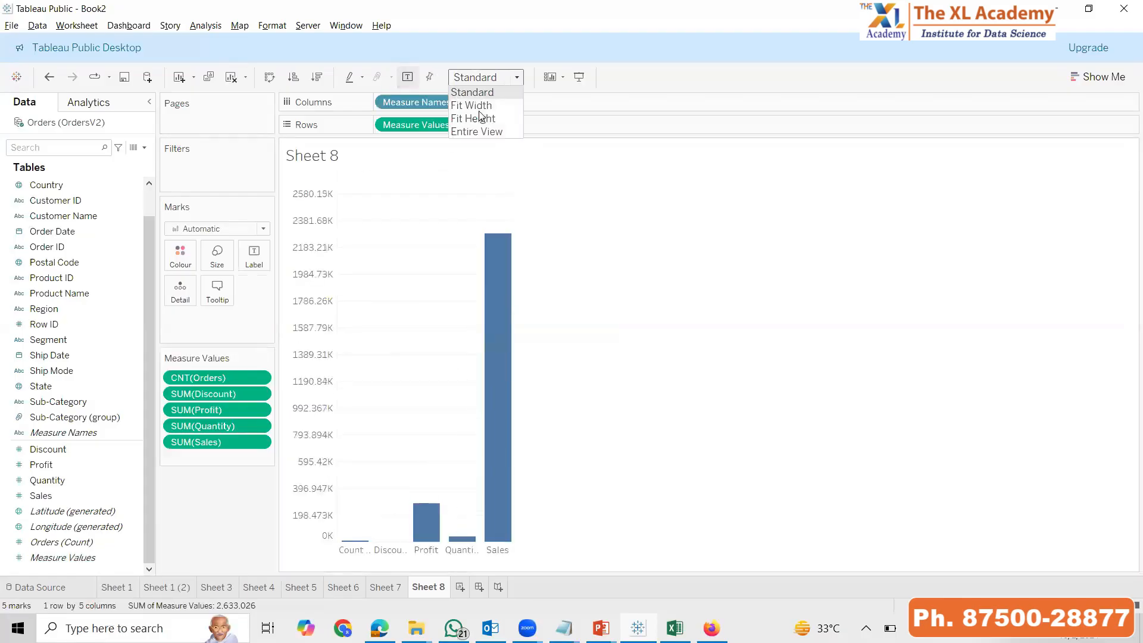
pyautogui.click(471, 142)
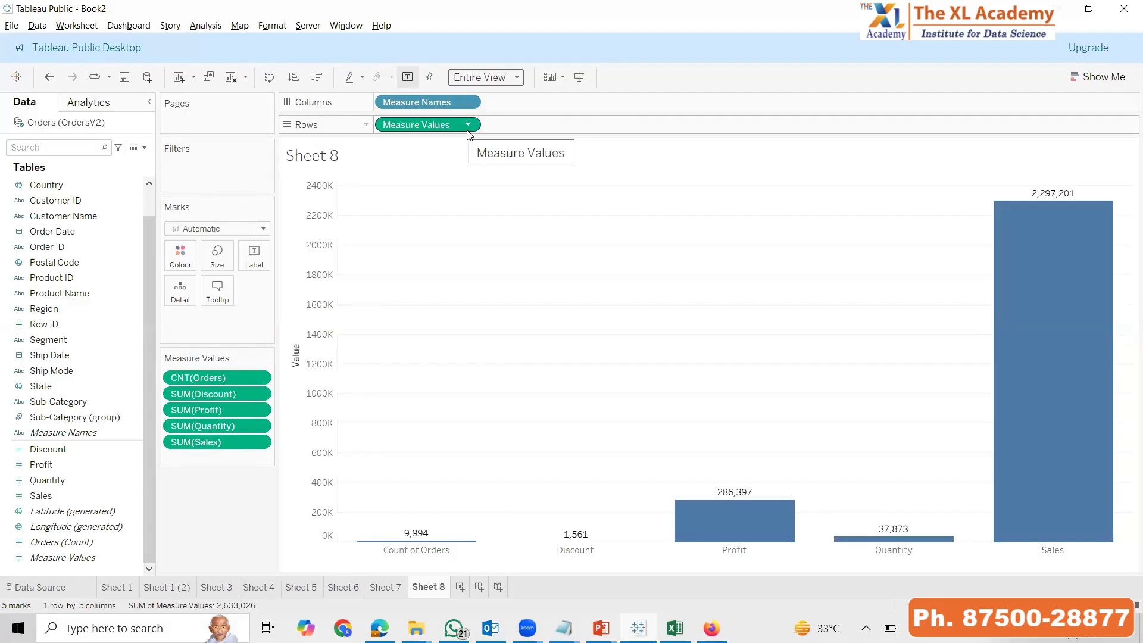
# Clear Sheet 8 and chart Orders (Count) as a single bar
pyautogui.click(234, 78)
pyautogui.moveTo(89, 540); pyautogui.dragTo(332, 230)
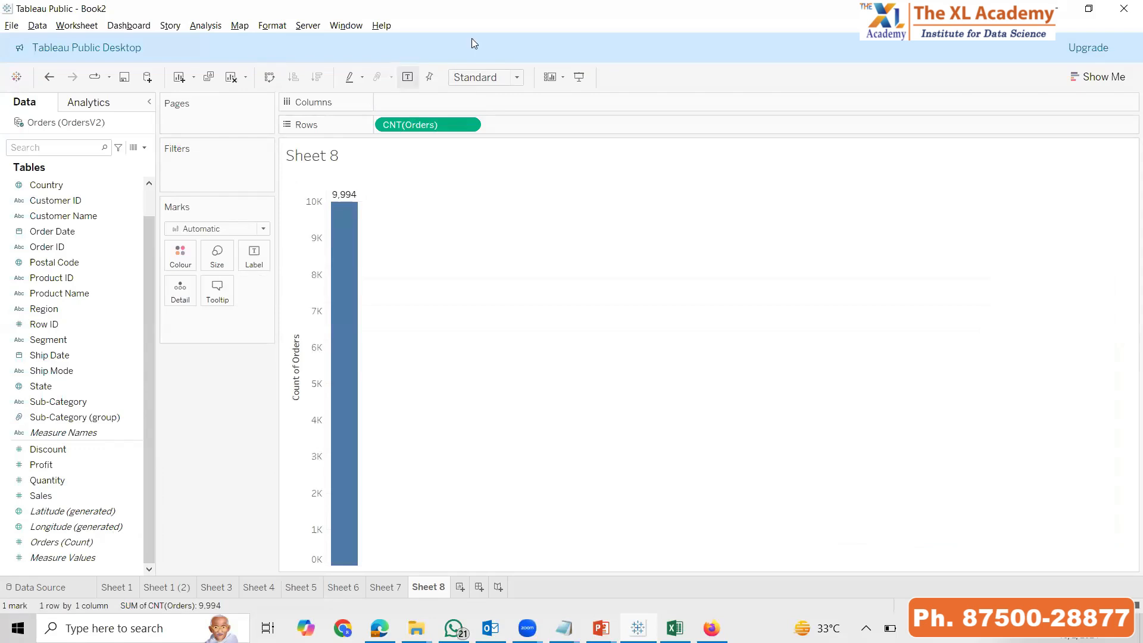
# Clear the sheet and plot Sales, Discount and Profit by Order Date year, fitted to the entire view
pyautogui.click(230, 78)
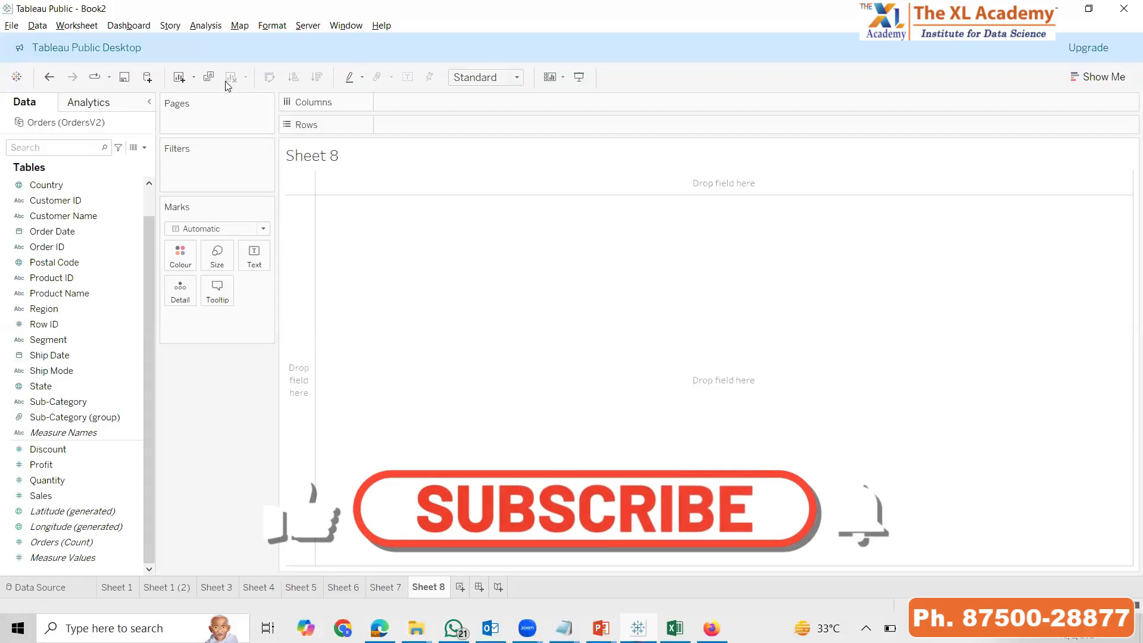
pyautogui.click(39, 496)
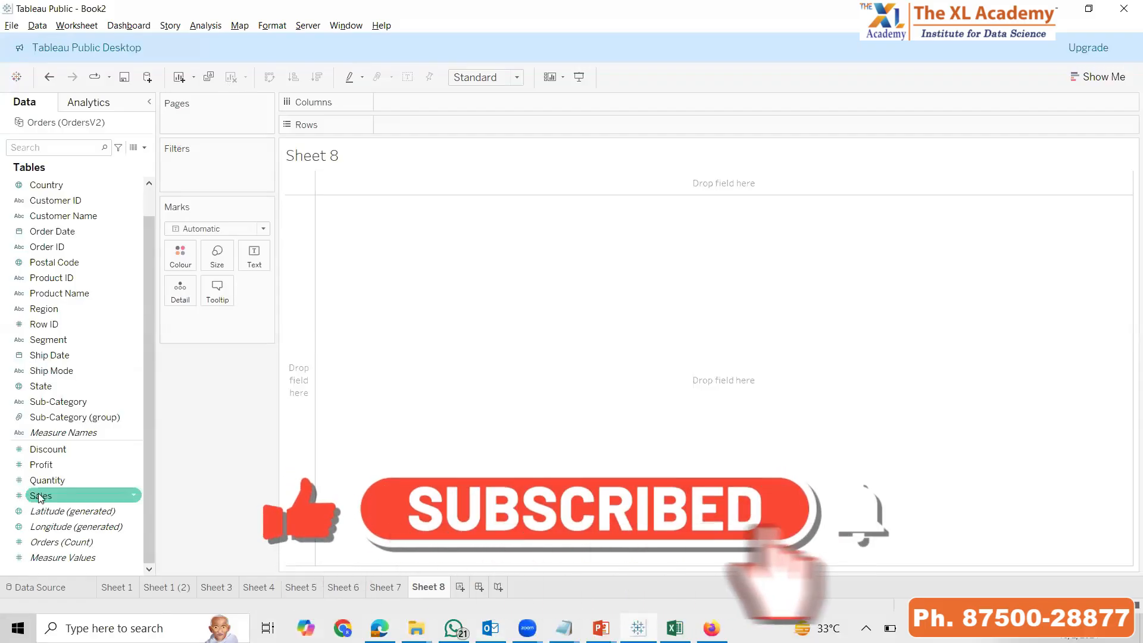
pyautogui.doubleClick(40, 496)
pyautogui.click(53, 231)
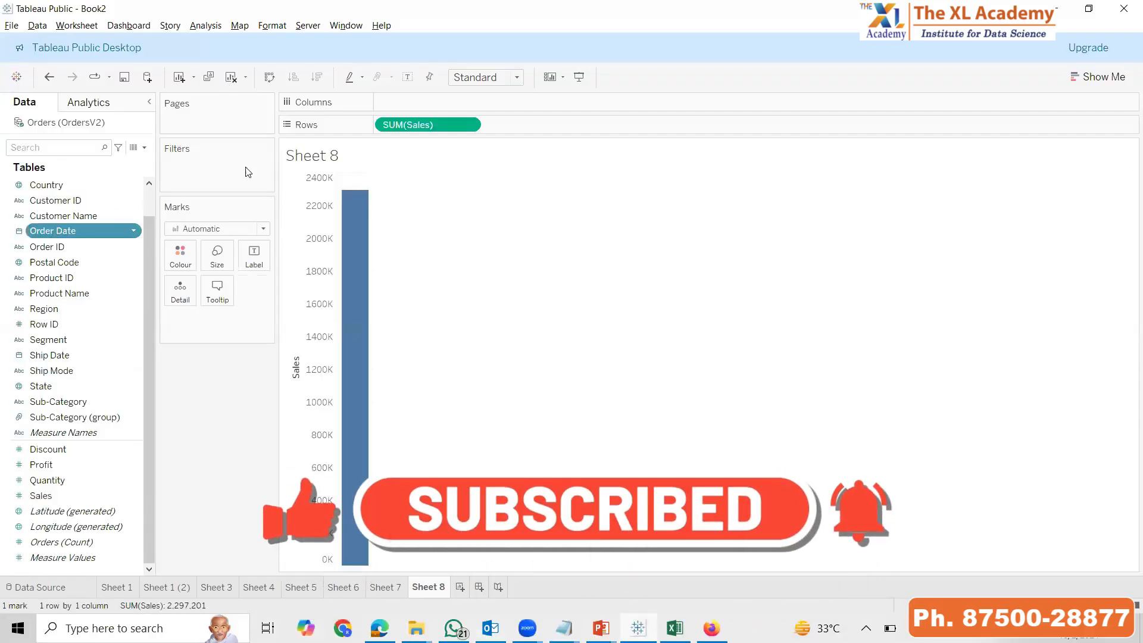
pyautogui.click(484, 77)
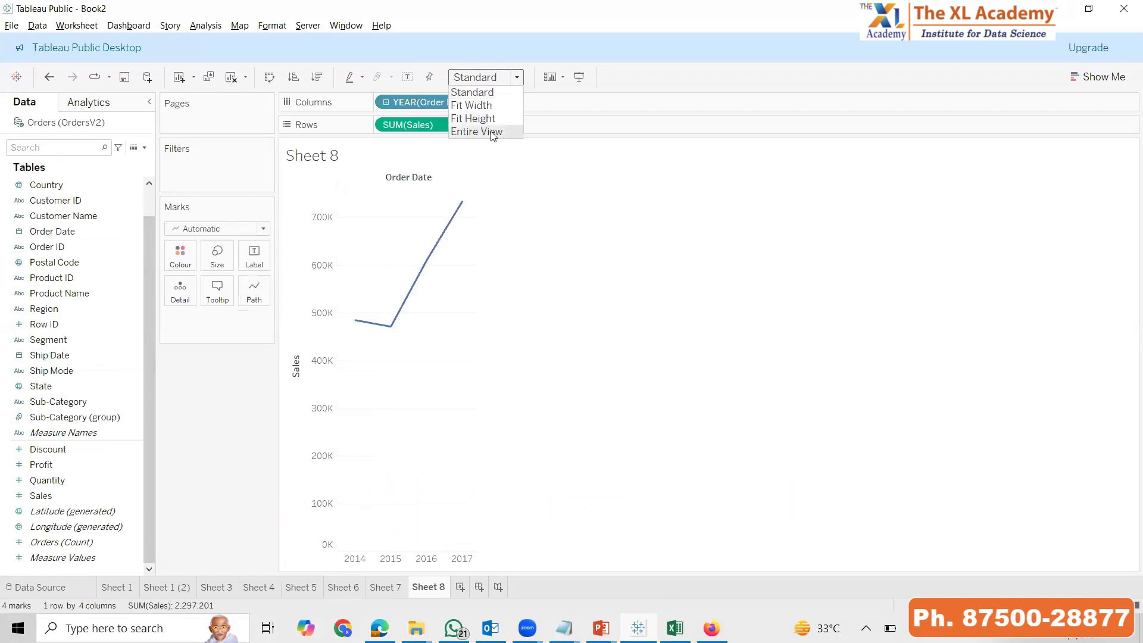
pyautogui.click(491, 131)
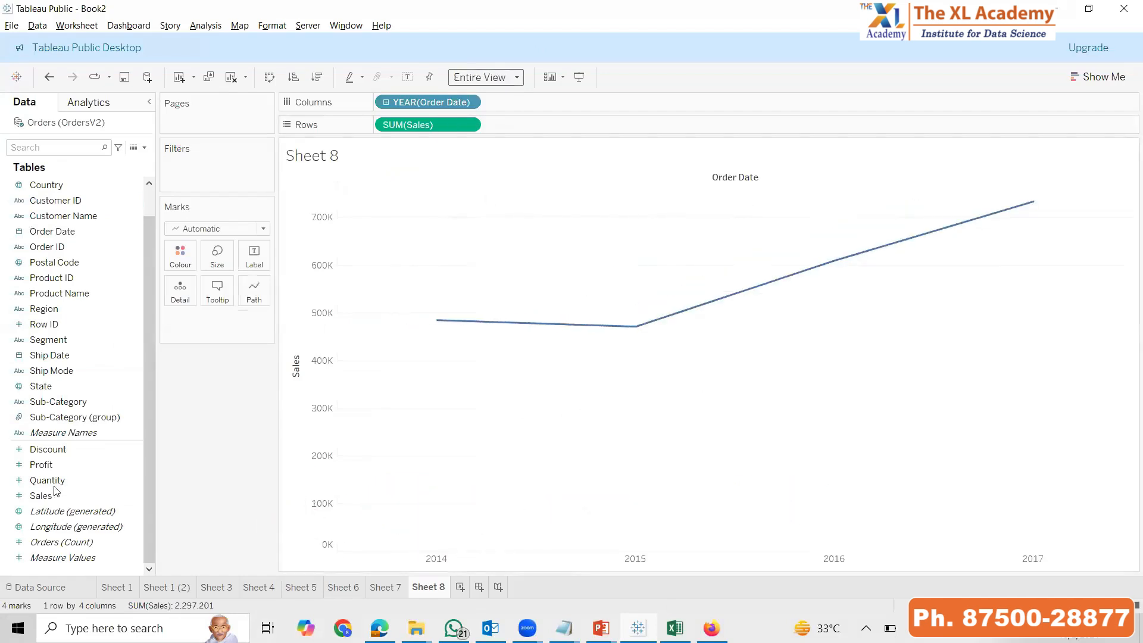
pyautogui.doubleClick(68, 447)
pyautogui.doubleClick(42, 465)
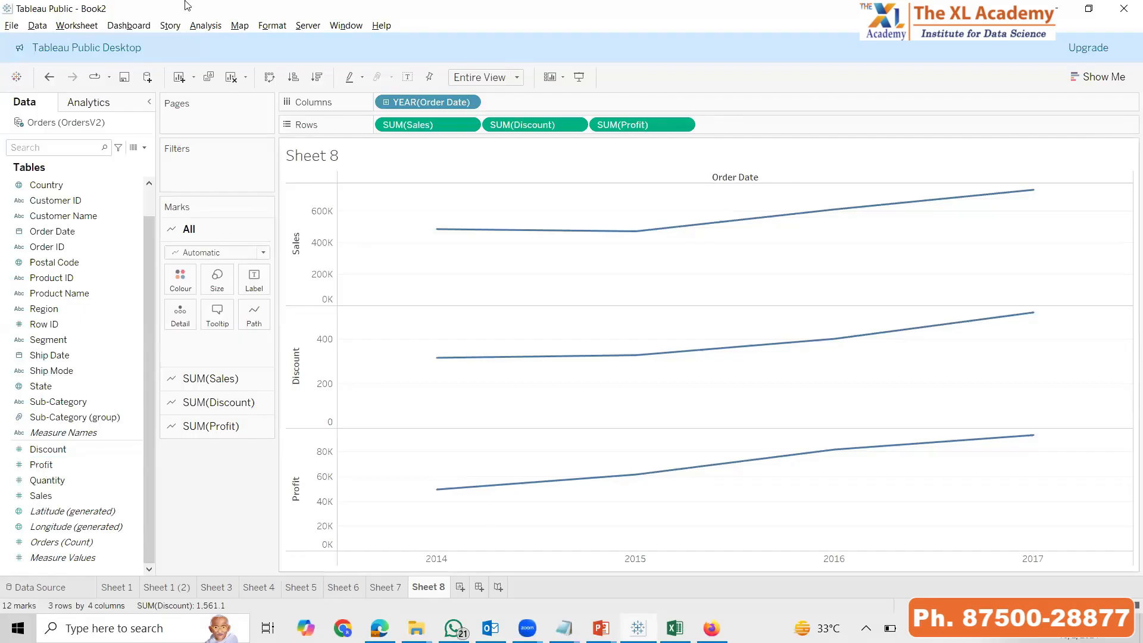
# Rebuild Sheet 8 with Sales, Profit and Discount, in that order, as lines by Order Date year in the entire view
pyautogui.doubleClick(45, 495)
pyautogui.doubleClick(75, 231)
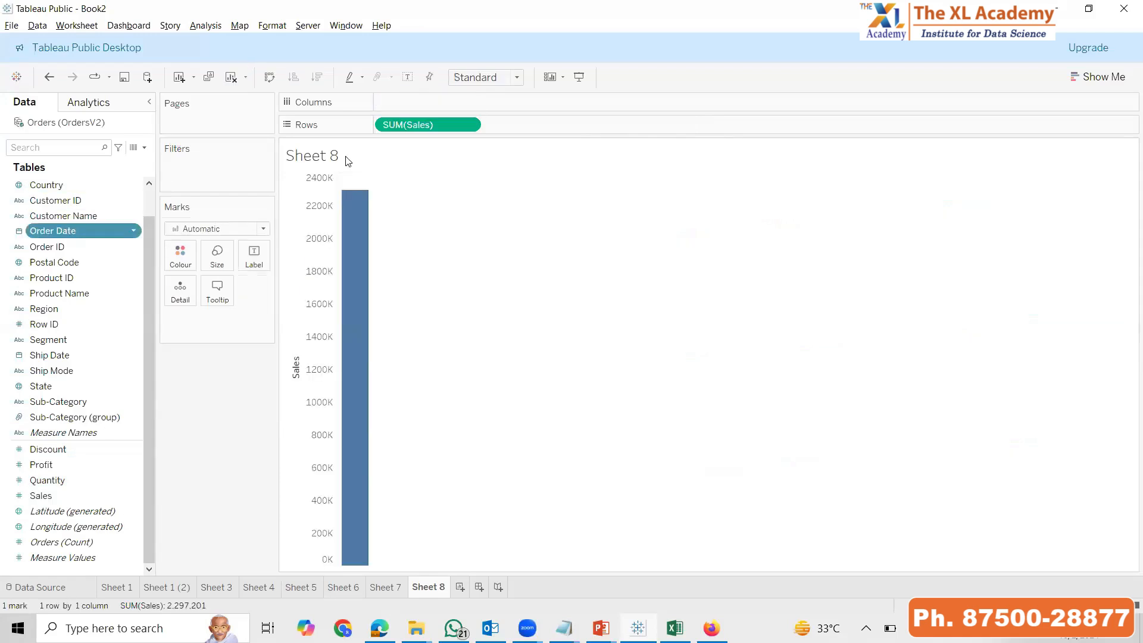
pyautogui.click(464, 82)
pyautogui.click(477, 131)
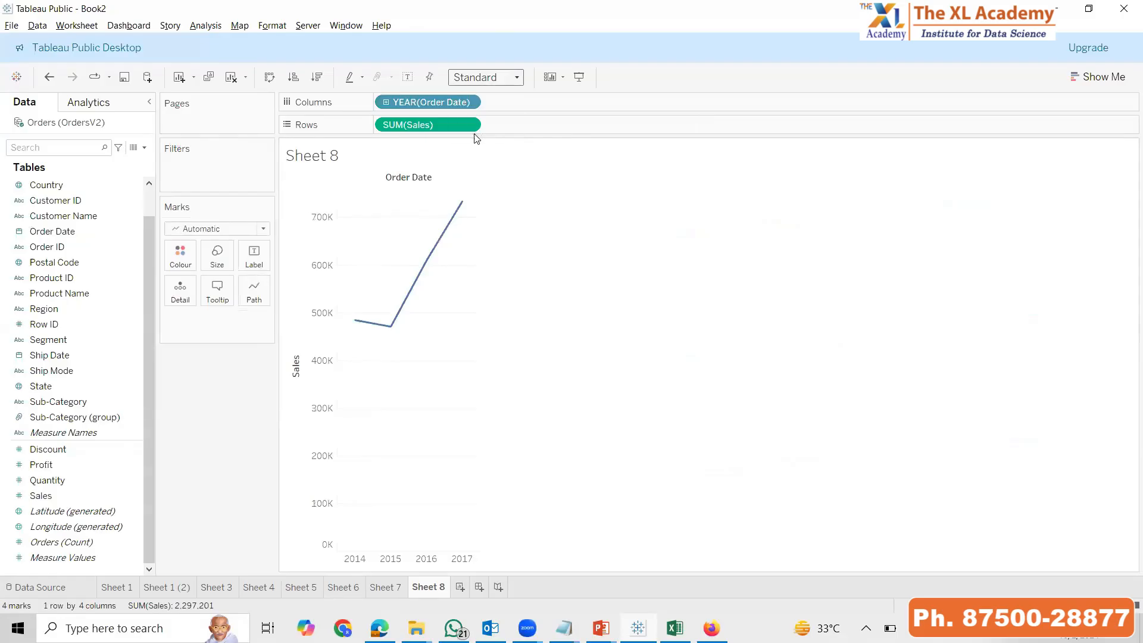
pyautogui.doubleClick(67, 464)
pyautogui.doubleClick(66, 449)
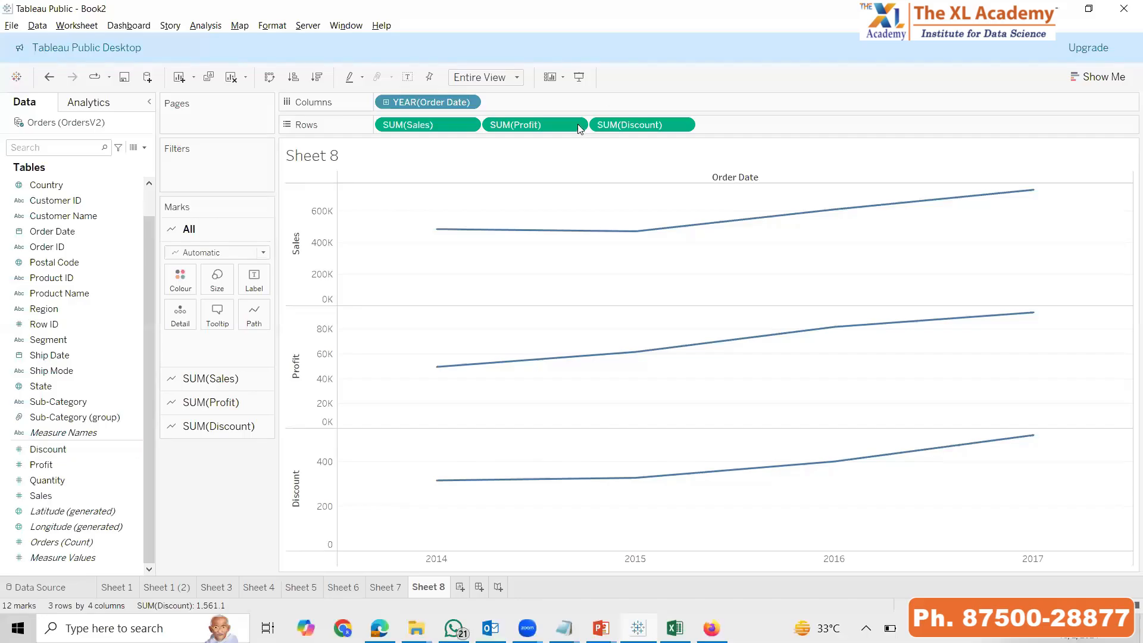
# Combine Profit with Sales in one chart by turning on Dual Axis for SUM(Profit)
pyautogui.click(576, 125)
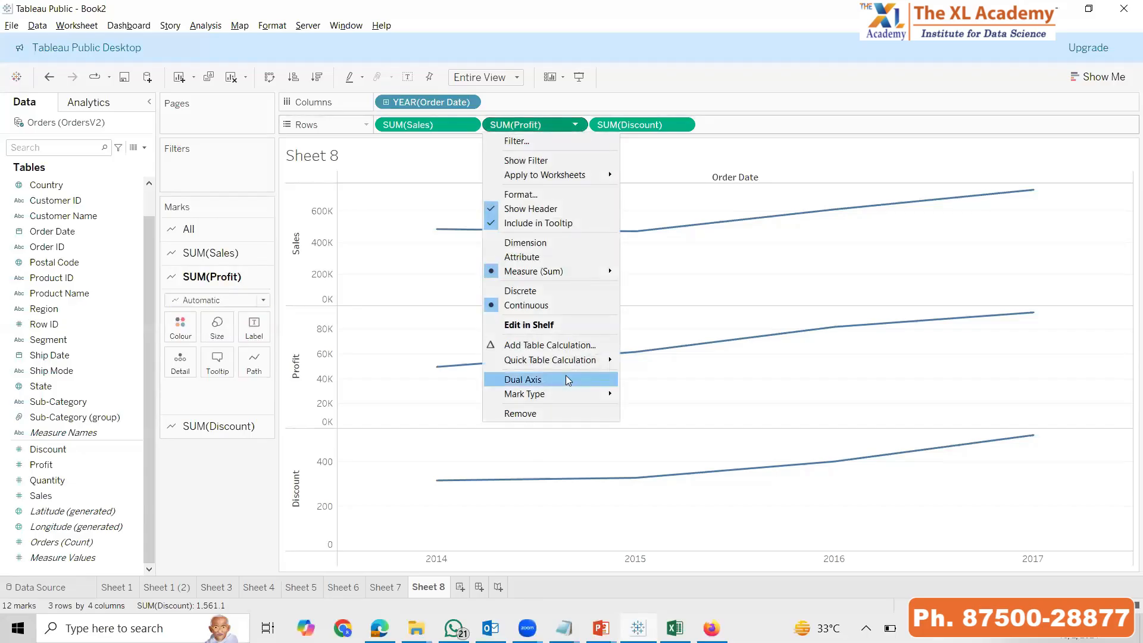
pyautogui.click(744, 415)
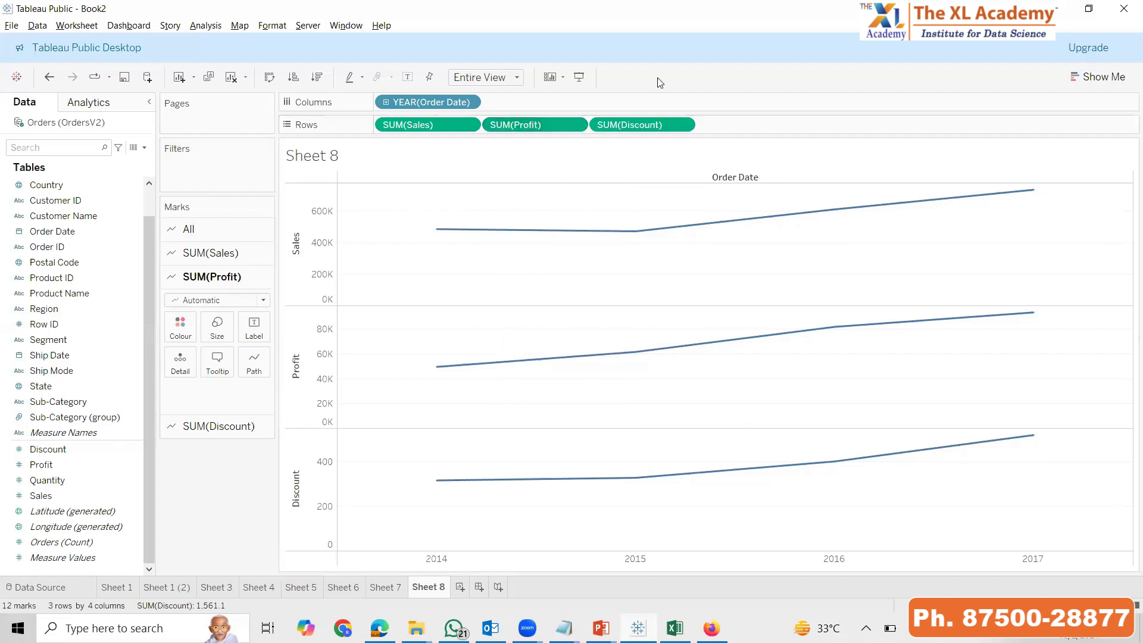
pyautogui.click(672, 126)
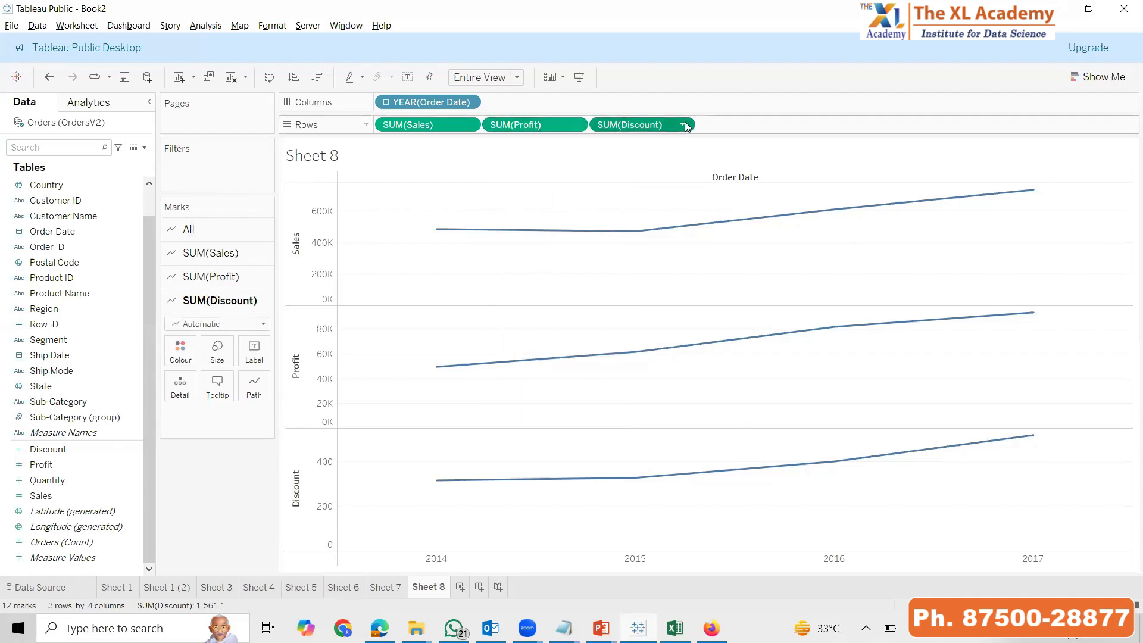
pyautogui.click(682, 124)
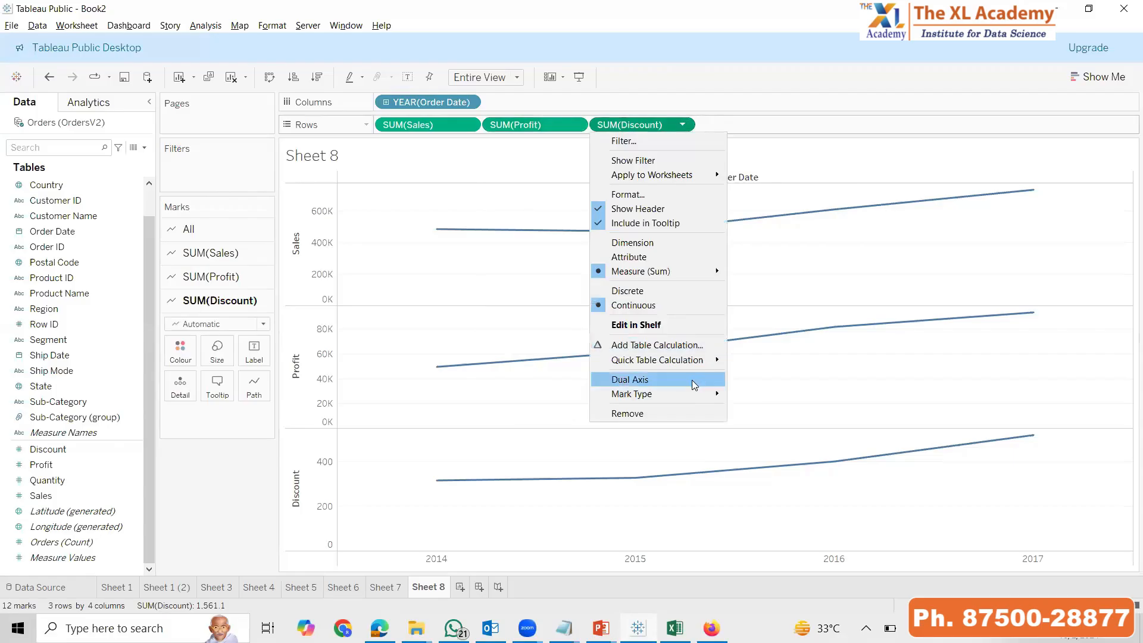
pyautogui.click(909, 298)
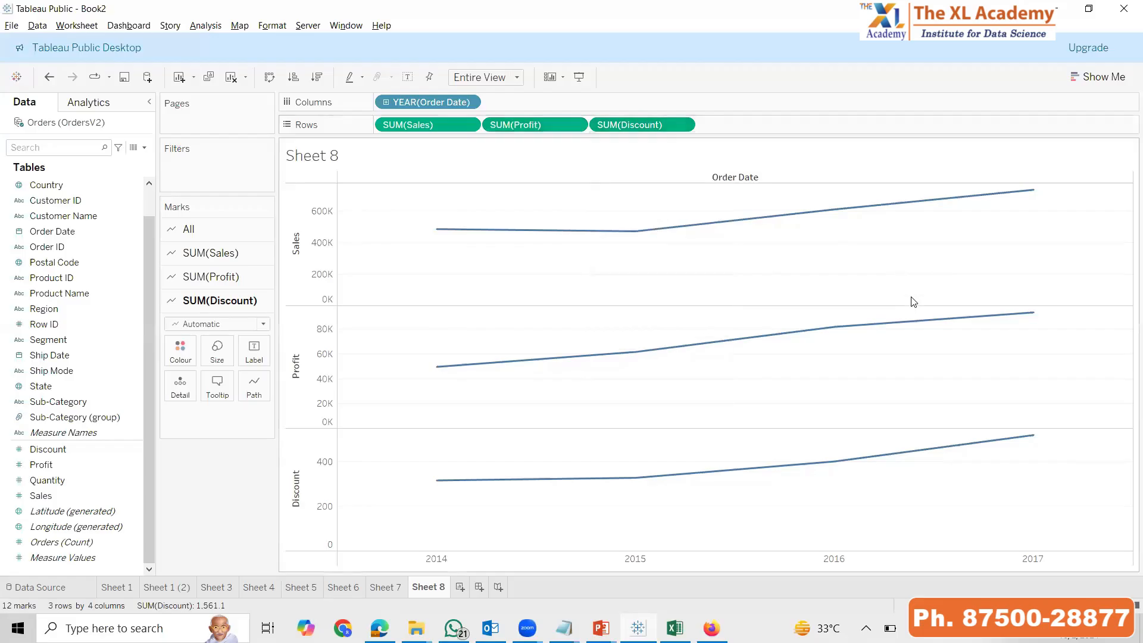
pyautogui.click(576, 125)
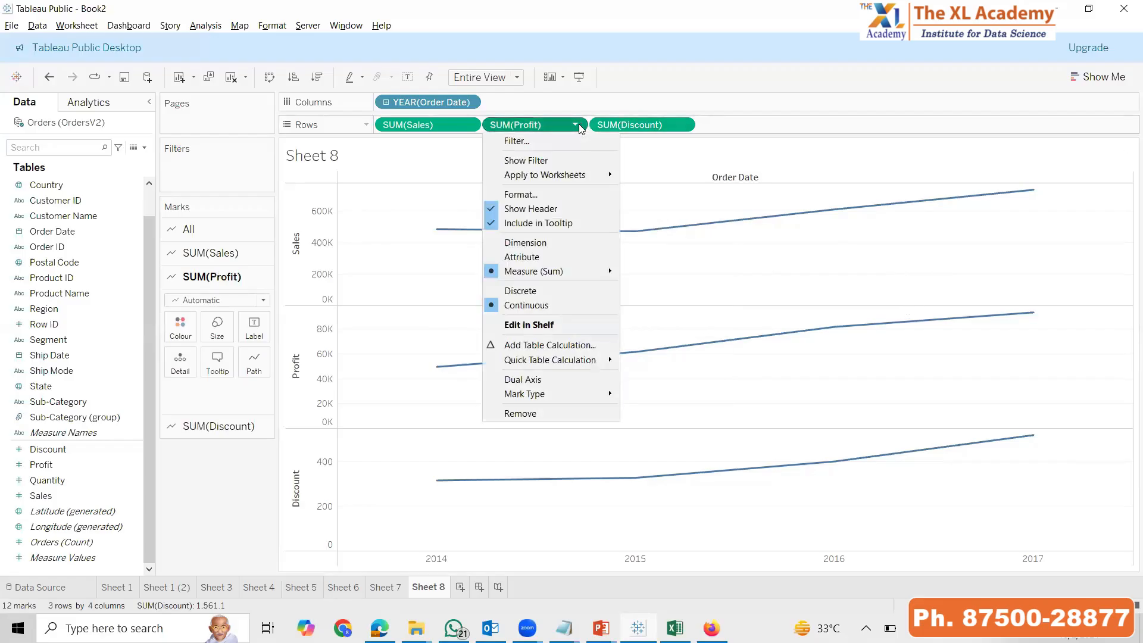
pyautogui.click(566, 381)
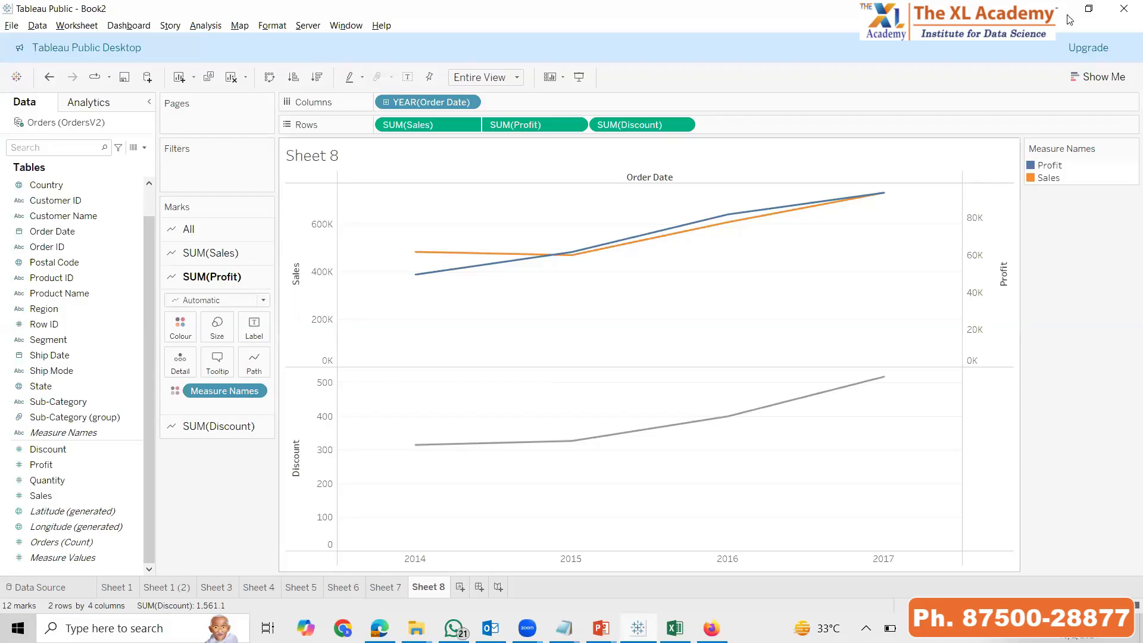
# Check the options of SUM(Discount) for a way to add it to the dual-axis chart
pyautogui.click(685, 126)
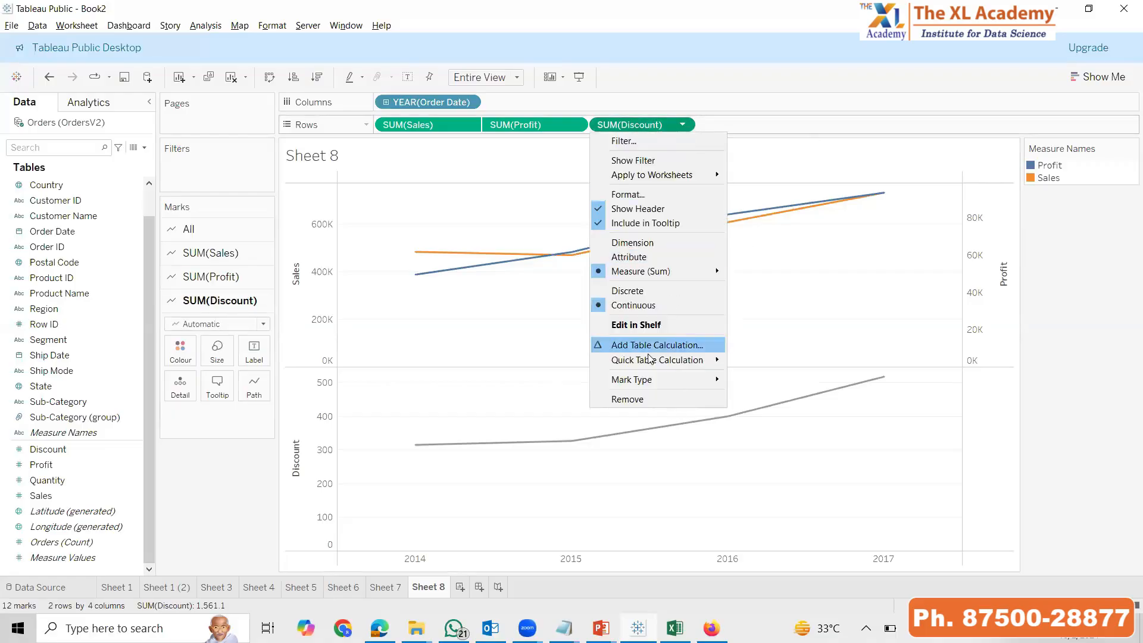
pyautogui.moveTo(650, 359)
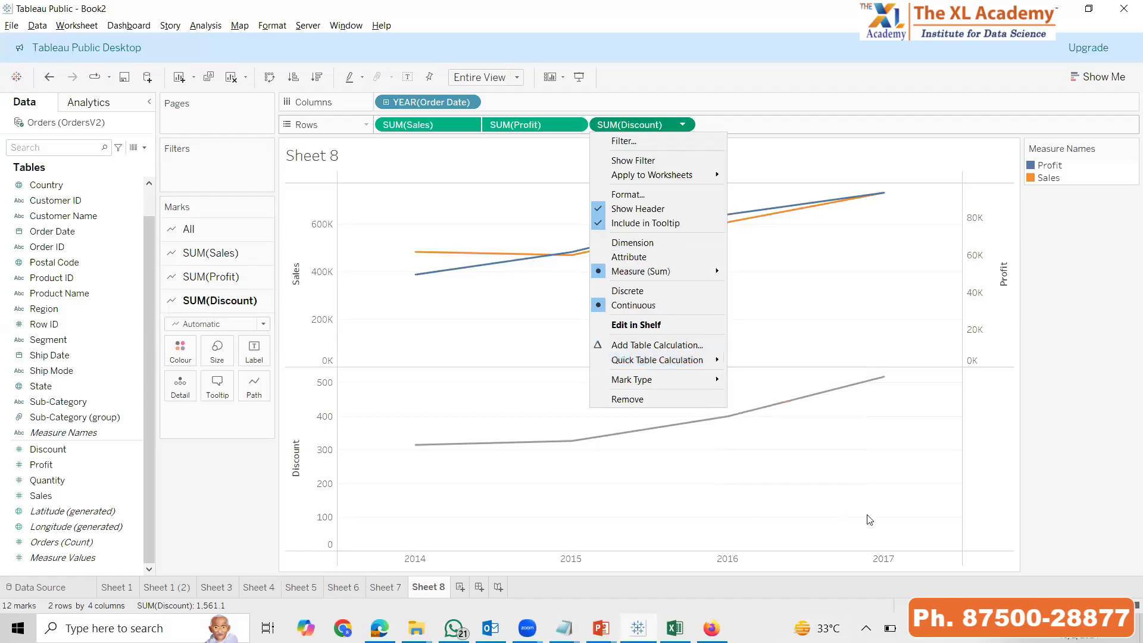
pyautogui.click(892, 503)
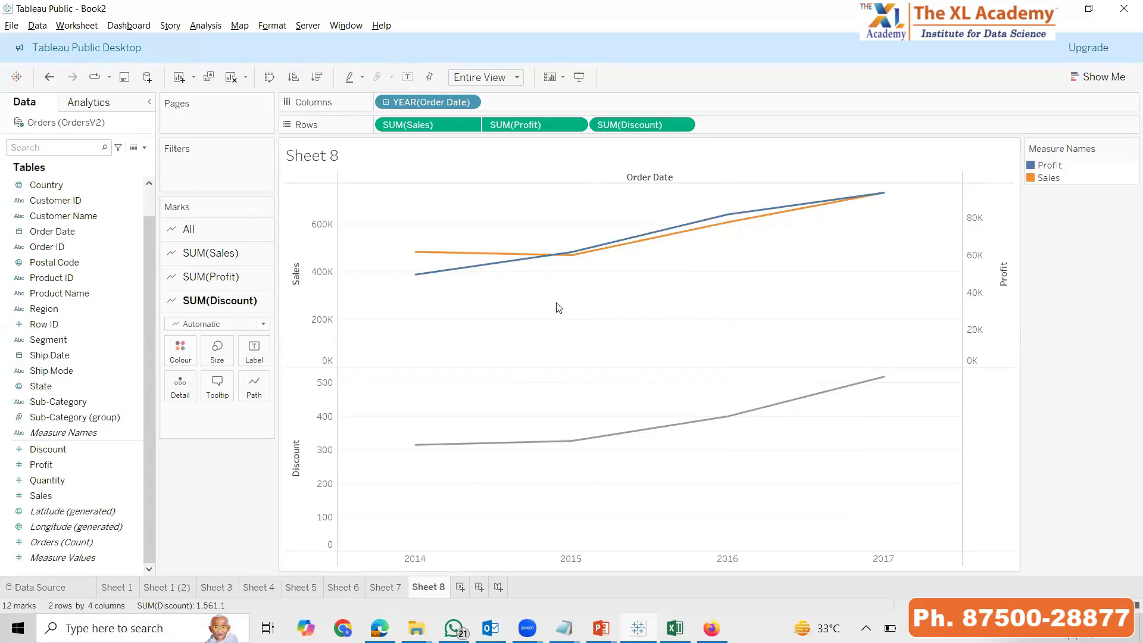
# Create a new worksheet plotting Measure Values by Order Date year for each measure, fitted to the entire view
pyautogui.click(466, 591)
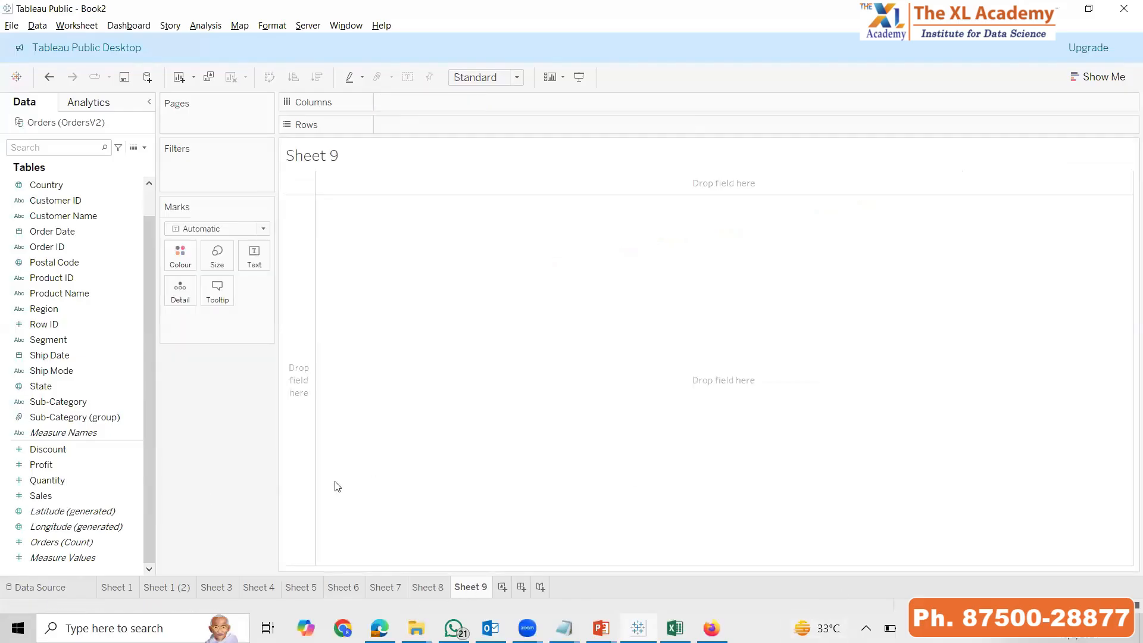
pyautogui.click(30, 496)
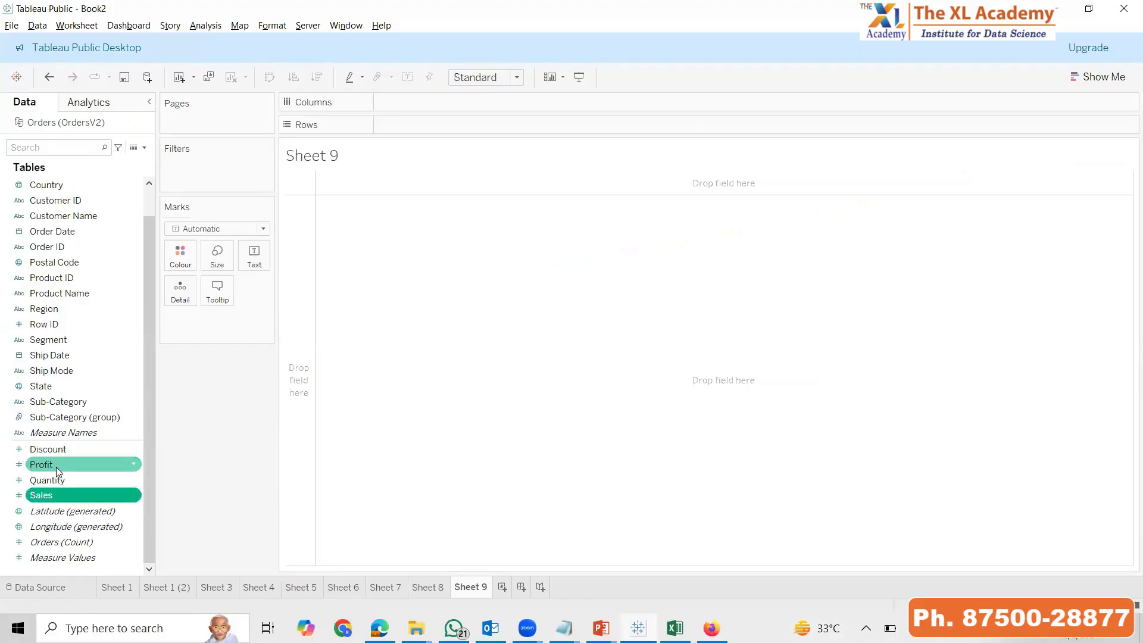
pyautogui.click(66, 451)
pyautogui.click(69, 558)
pyautogui.doubleClick(70, 556)
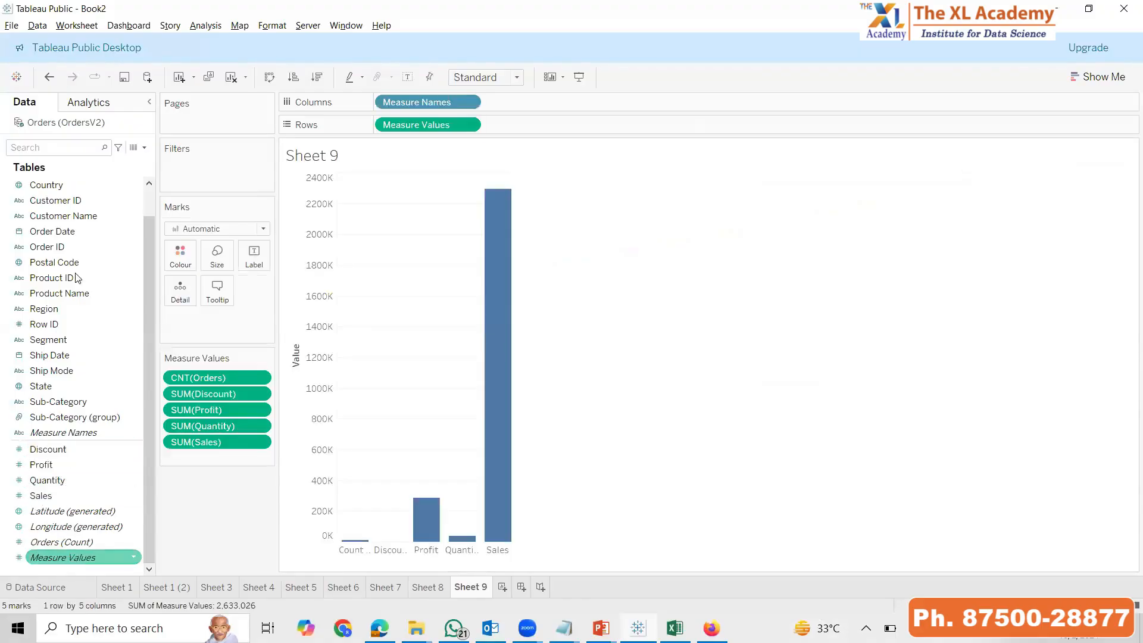
pyautogui.doubleClick(89, 231)
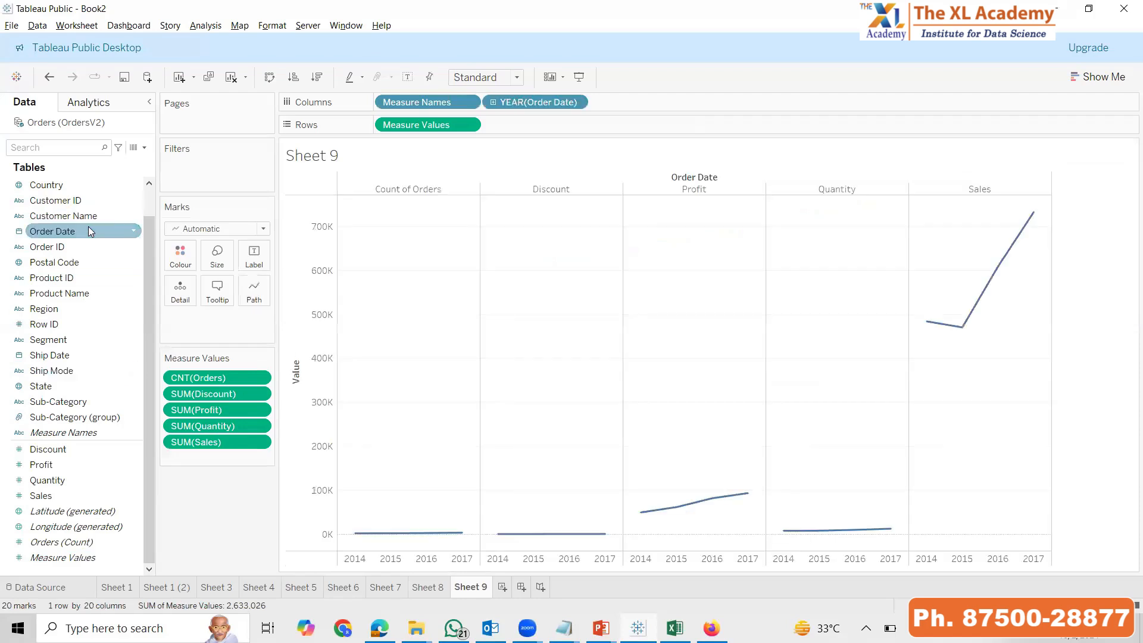
pyautogui.click(476, 80)
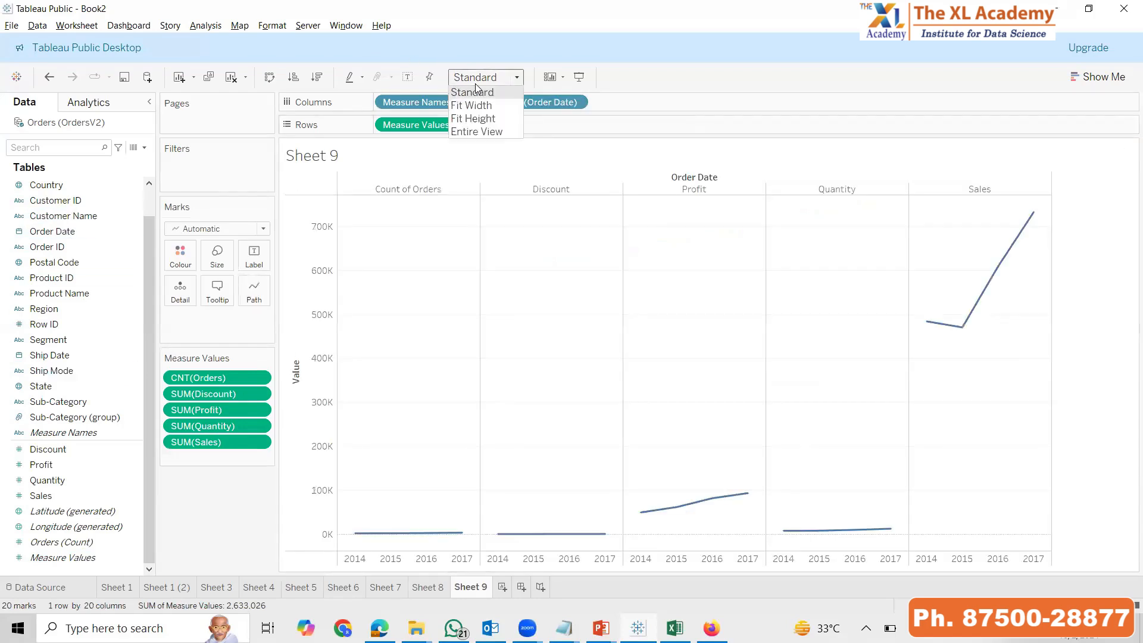
pyautogui.click(481, 132)
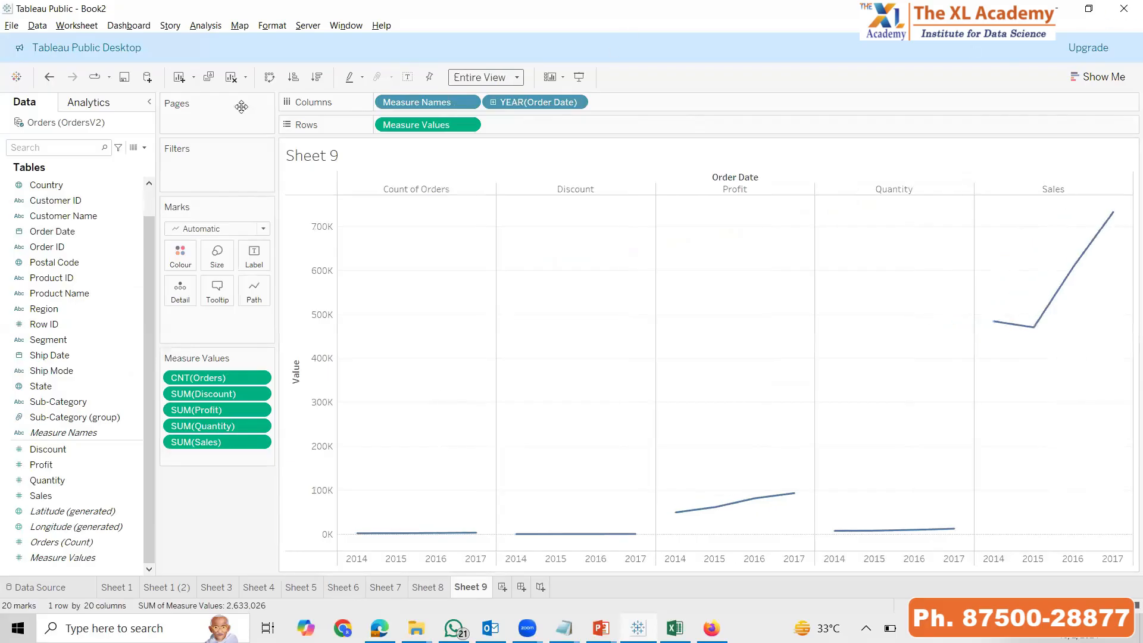
# Colour the lines by Measure Names in a single chart and remove the Orders count and Quantity from the measure values
pyautogui.moveTo(427, 107); pyautogui.dragTo(178, 260)
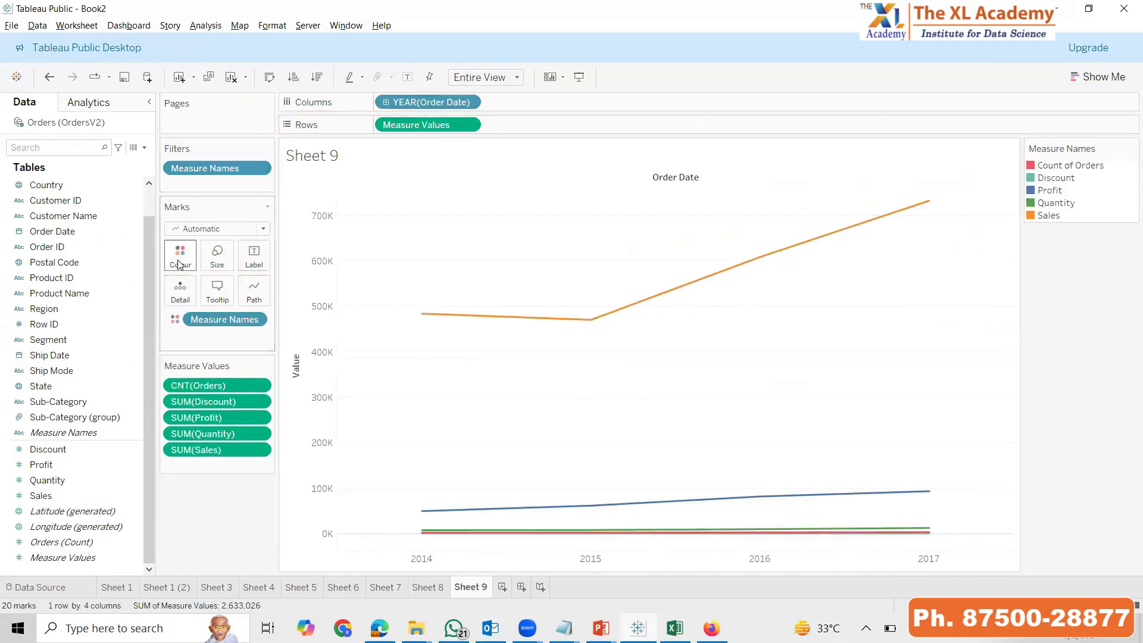
pyautogui.moveTo(230, 388); pyautogui.dragTo(120, 404)
pyautogui.moveTo(210, 419); pyautogui.dragTo(181, 569)
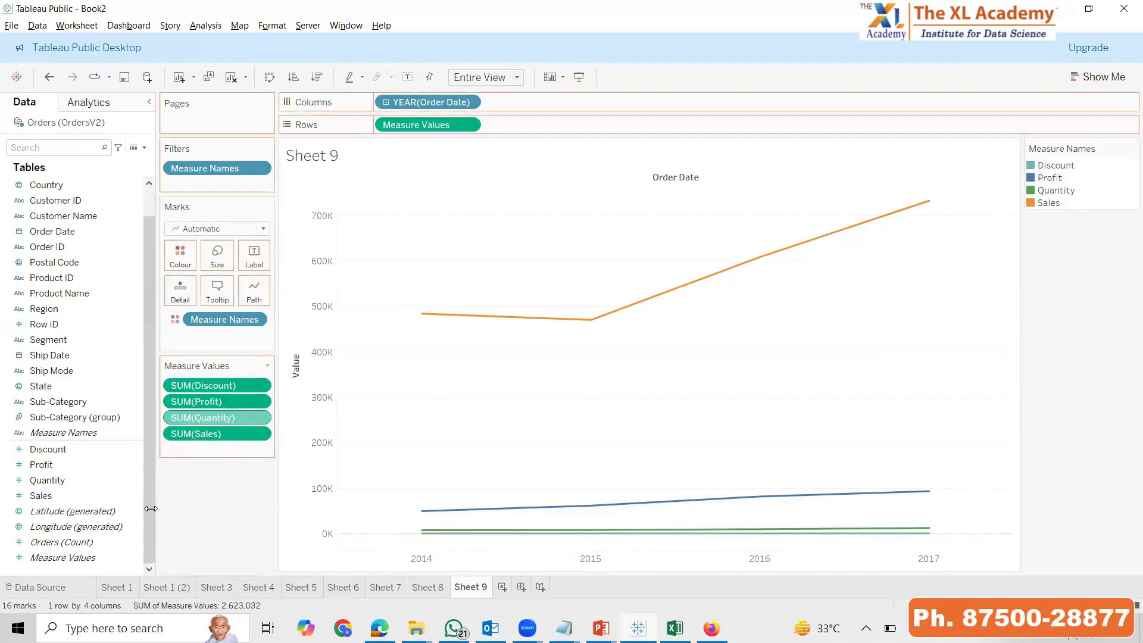
# Label the lines with Measure Names and show Sheet 9 in presentation mode
pyautogui.moveTo(64, 432); pyautogui.dragTo(256, 251)
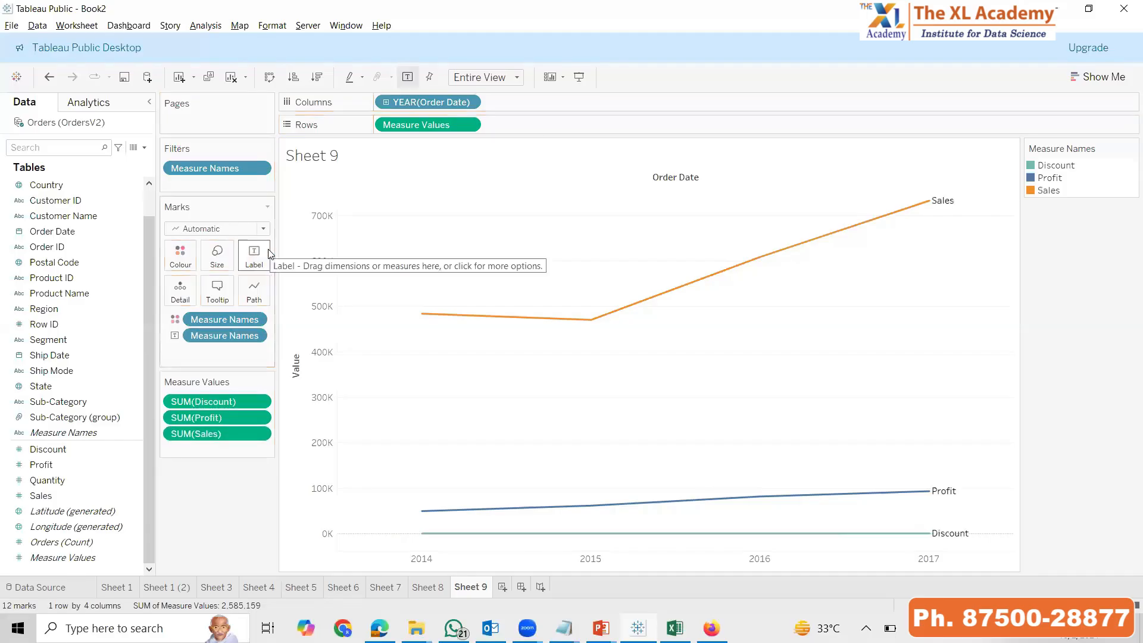
pyautogui.press('F7')
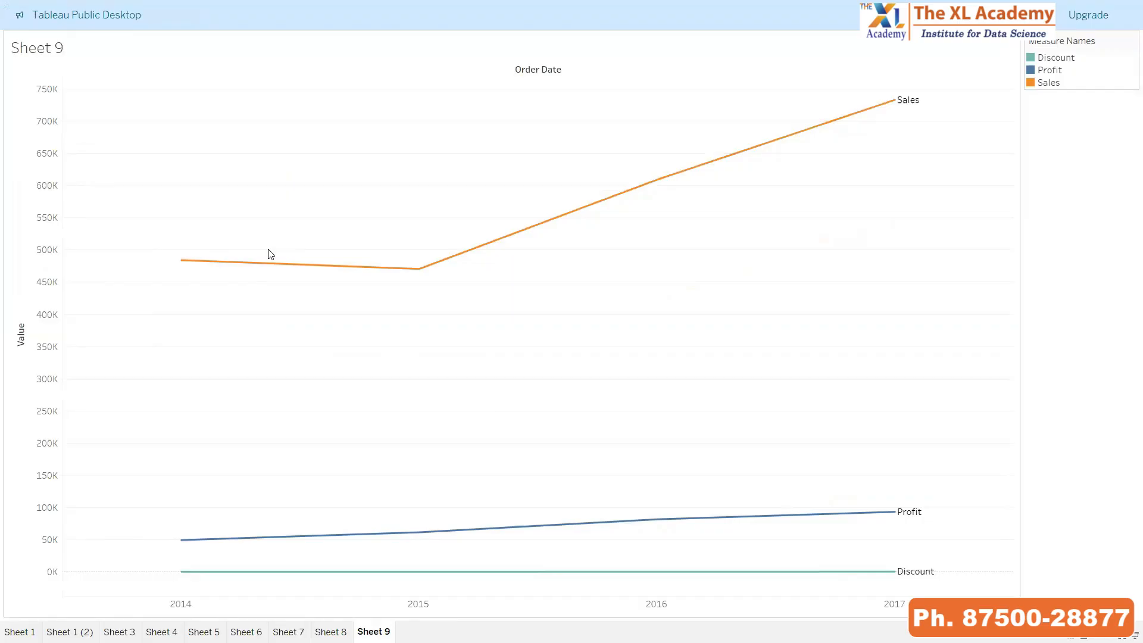
# Leave presentation mode, clear Sheet 9, and plot Measure Values for each measure by Order Date year
pyautogui.press('Escape')
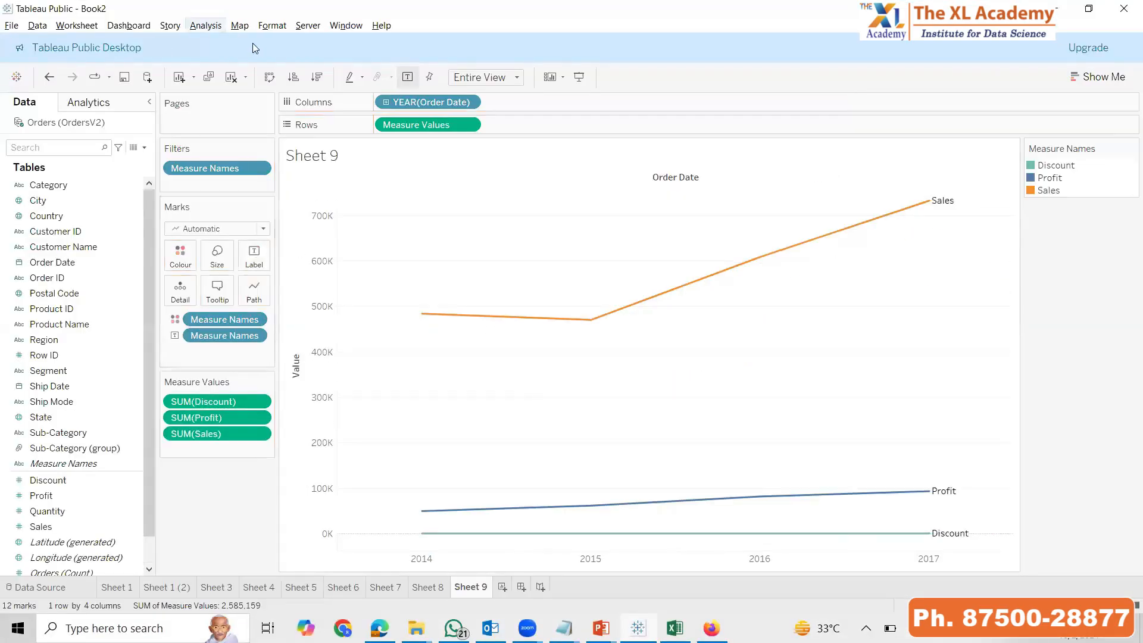
pyautogui.click(232, 77)
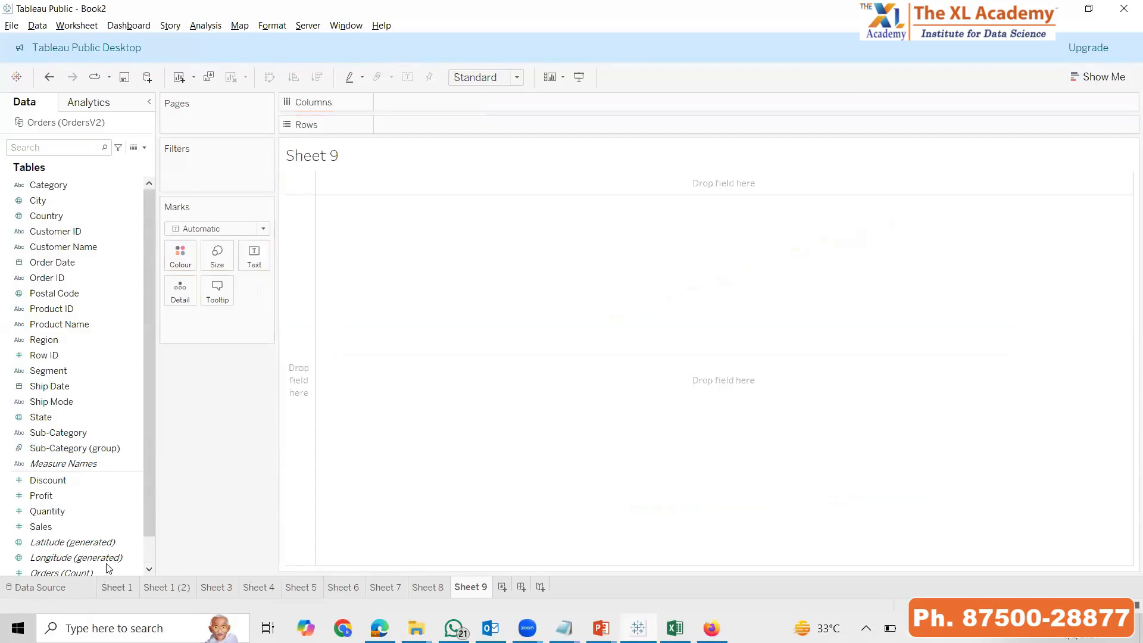
pyautogui.scroll(-1, 101, 553)
pyautogui.doubleClick(72, 559)
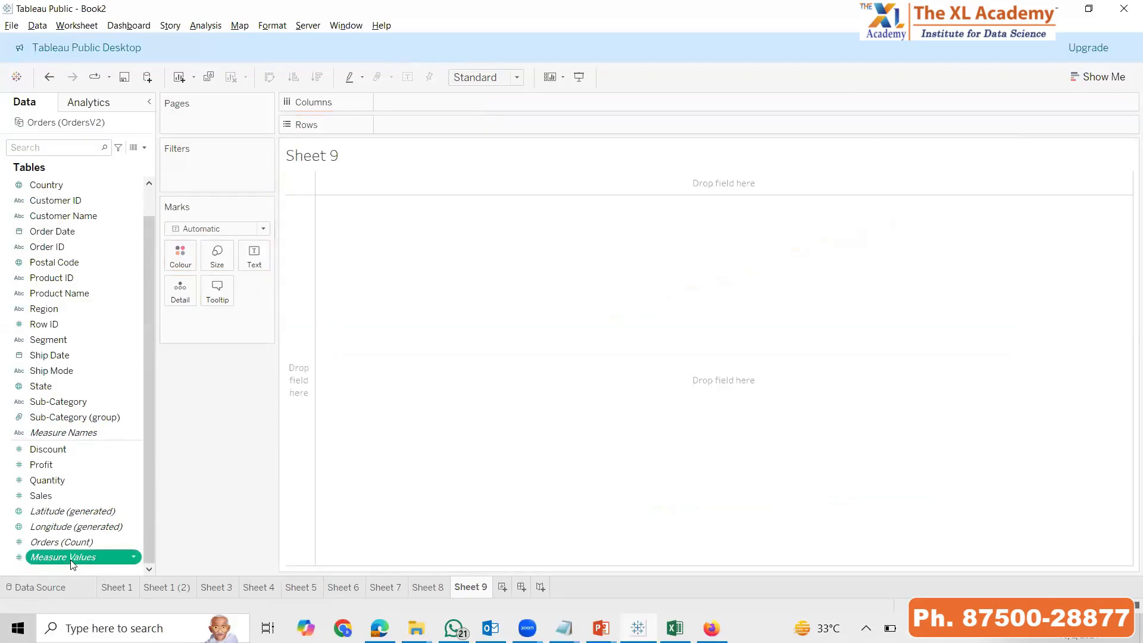
pyautogui.doubleClick(79, 232)
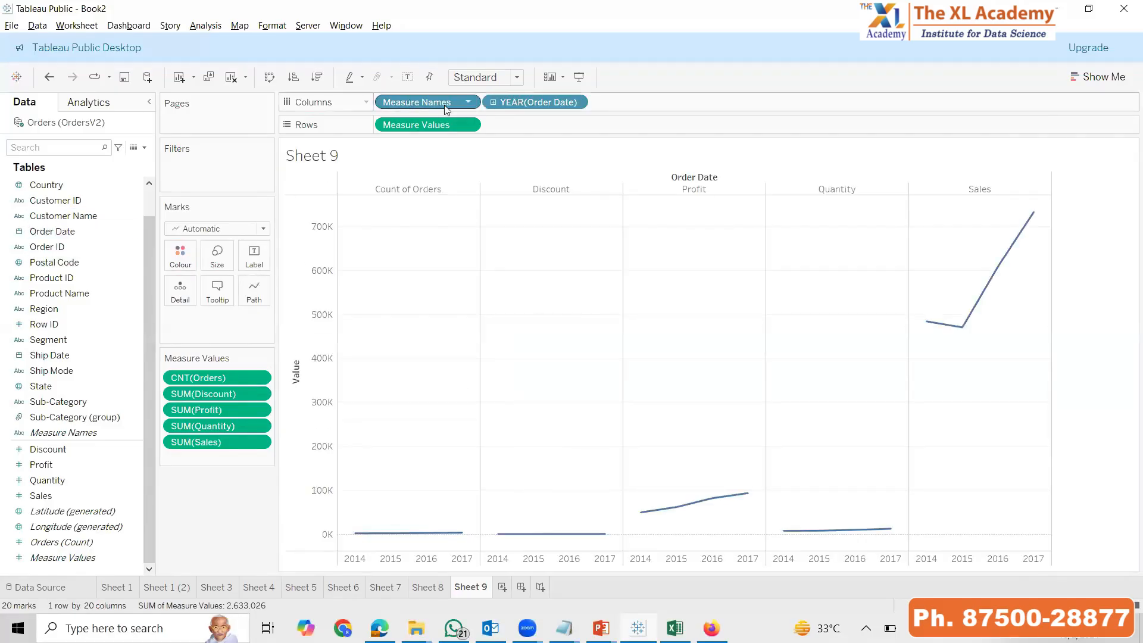
# Colour the lines by Measure Names in one chart fitted to the entire view, and remove the Orders count from the measure values
pyautogui.moveTo(432, 106); pyautogui.dragTo(181, 256)
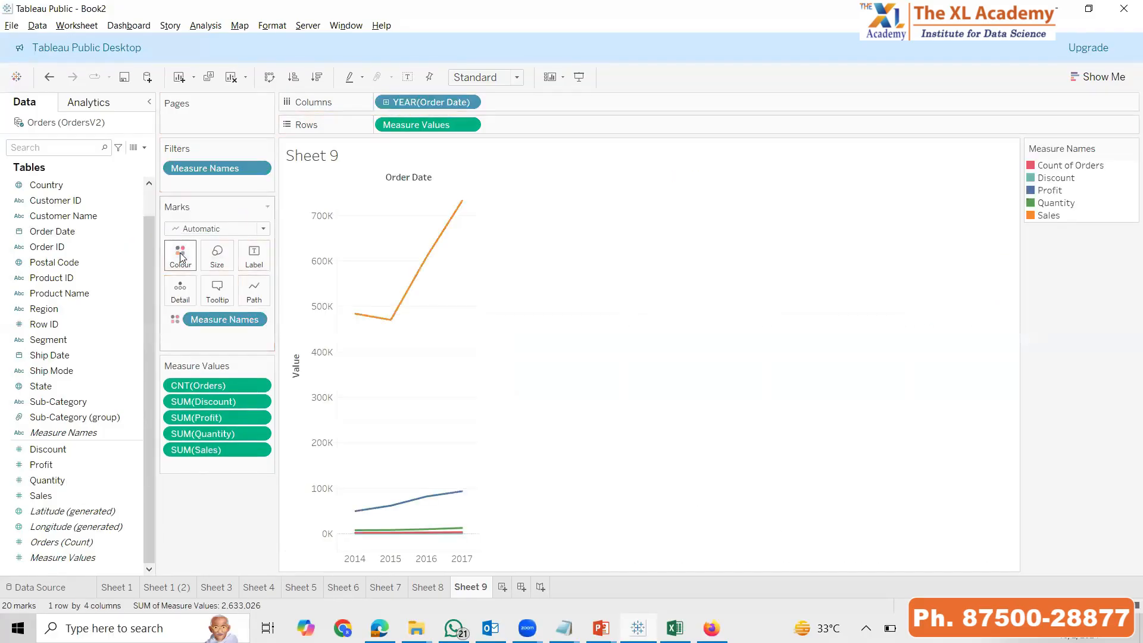
pyautogui.click(469, 79)
pyautogui.click(489, 130)
pyautogui.moveTo(206, 383); pyautogui.dragTo(198, 568)
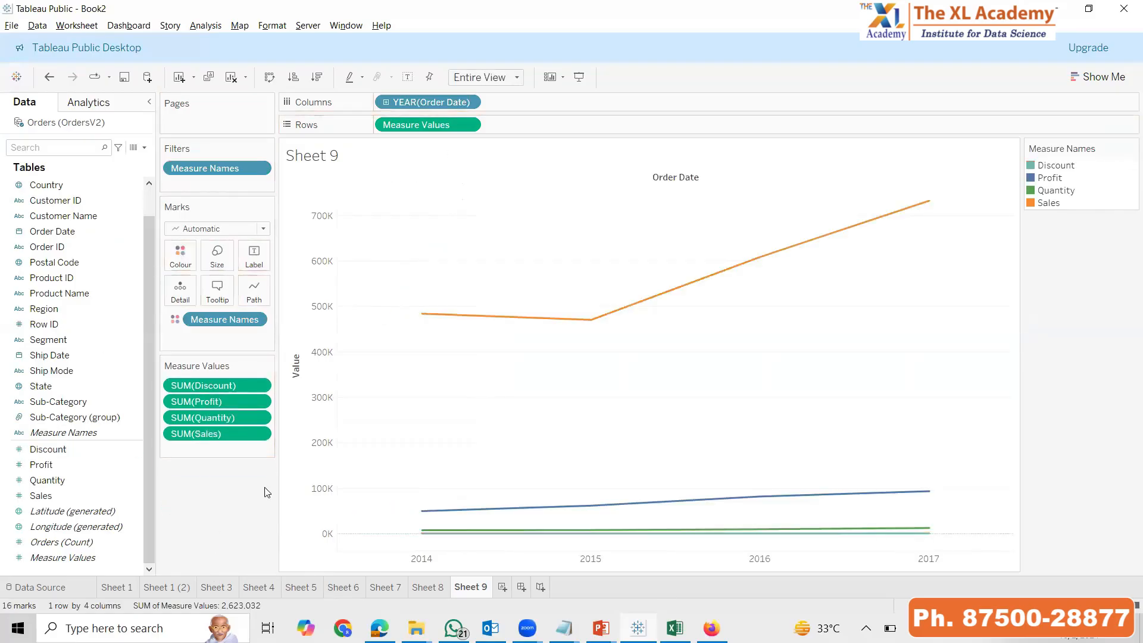
# Label each line with Measure Names and display the rebuilt Sheet 9 chart in presentation mode
pyautogui.moveTo(64, 433); pyautogui.dragTo(257, 250)
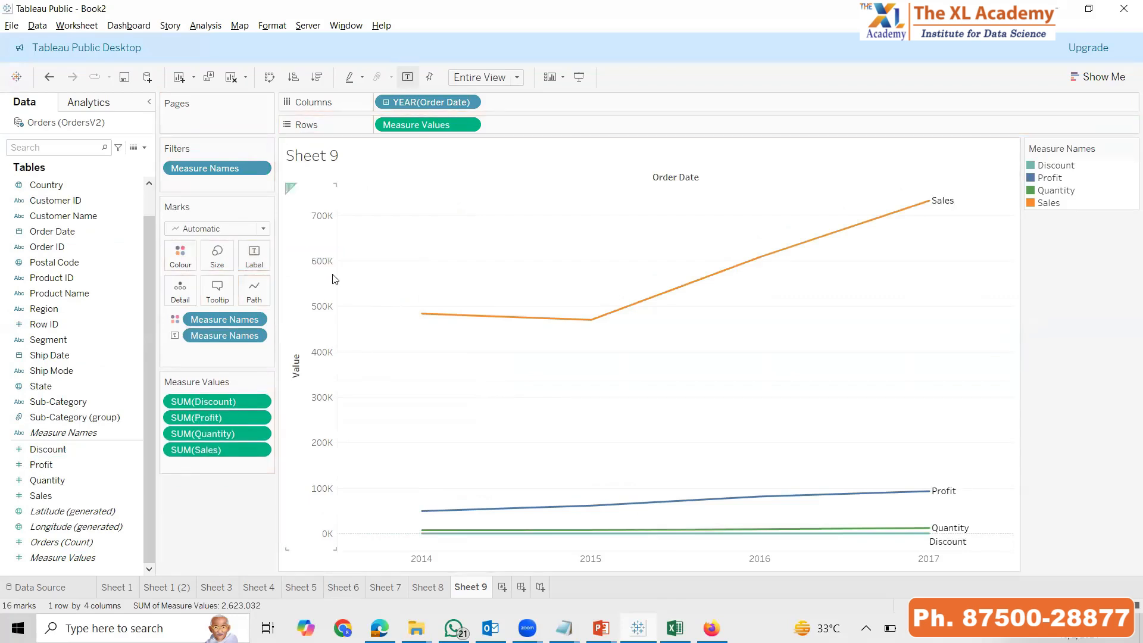
pyautogui.press('F7')
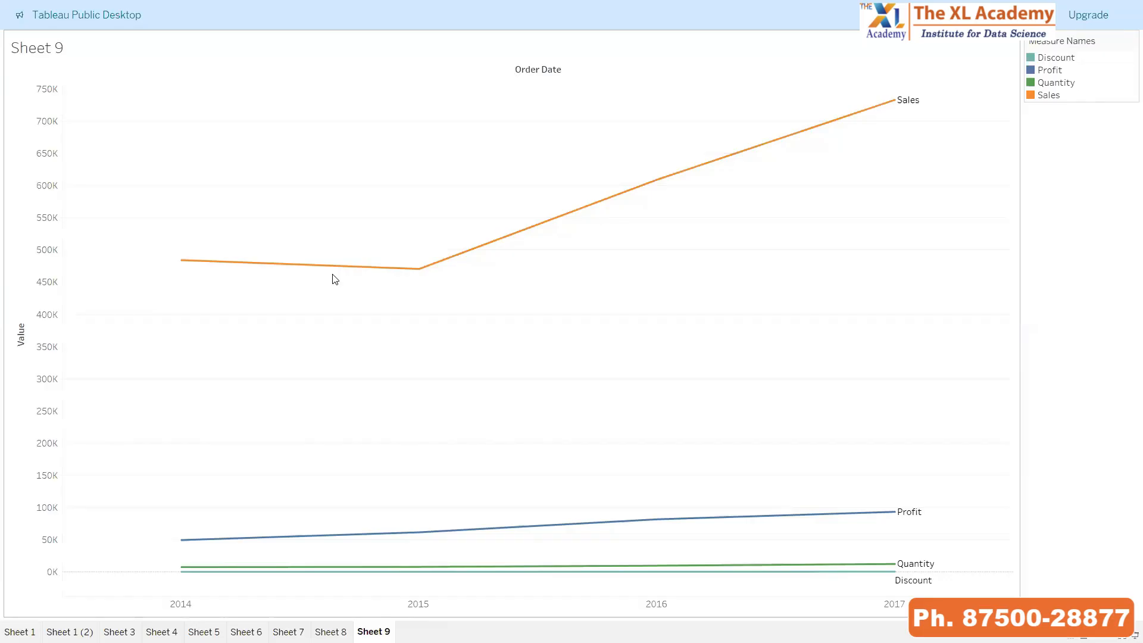
# Switch to the PowerPoint slideshow and advance to the Discrete & Continuous Values slide
pyautogui.hotkey('alt', 'Tab')
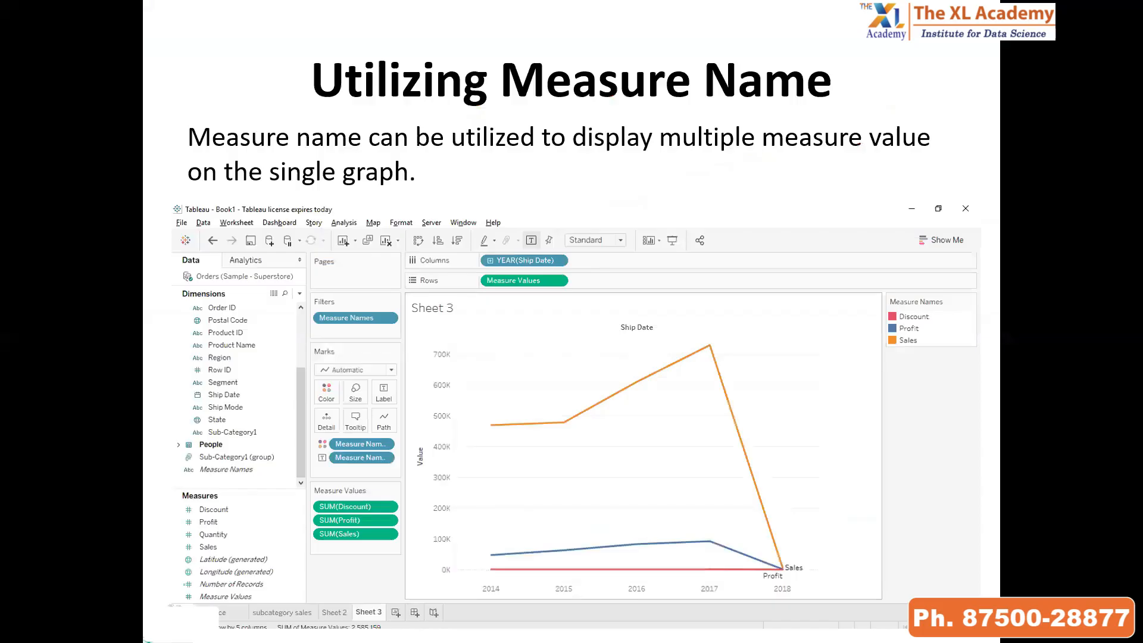
pyautogui.press('Right')
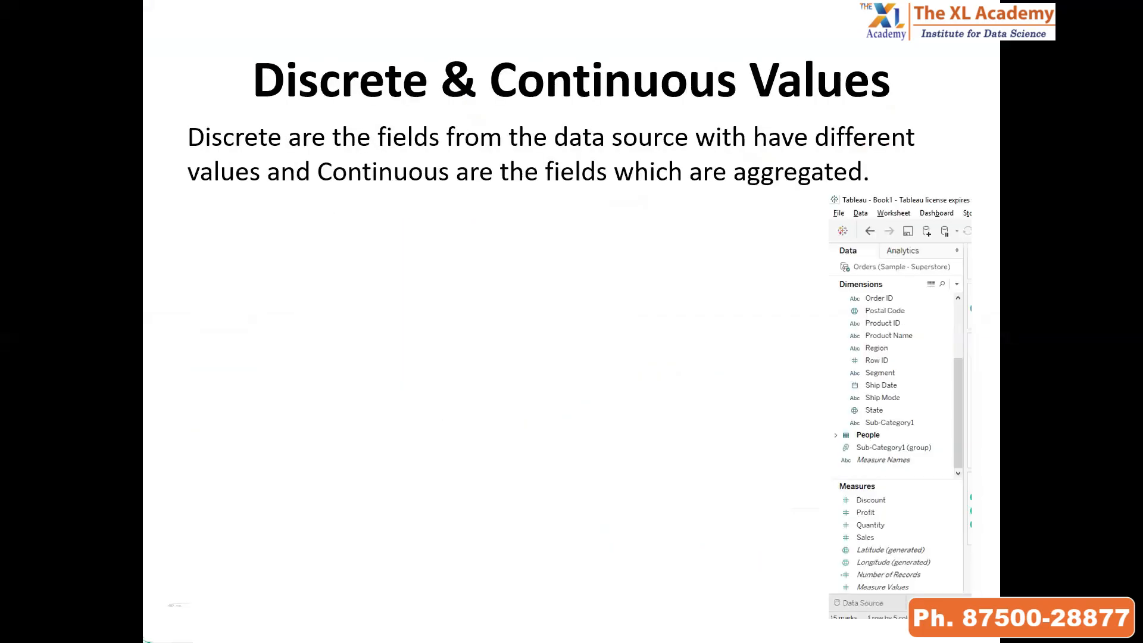
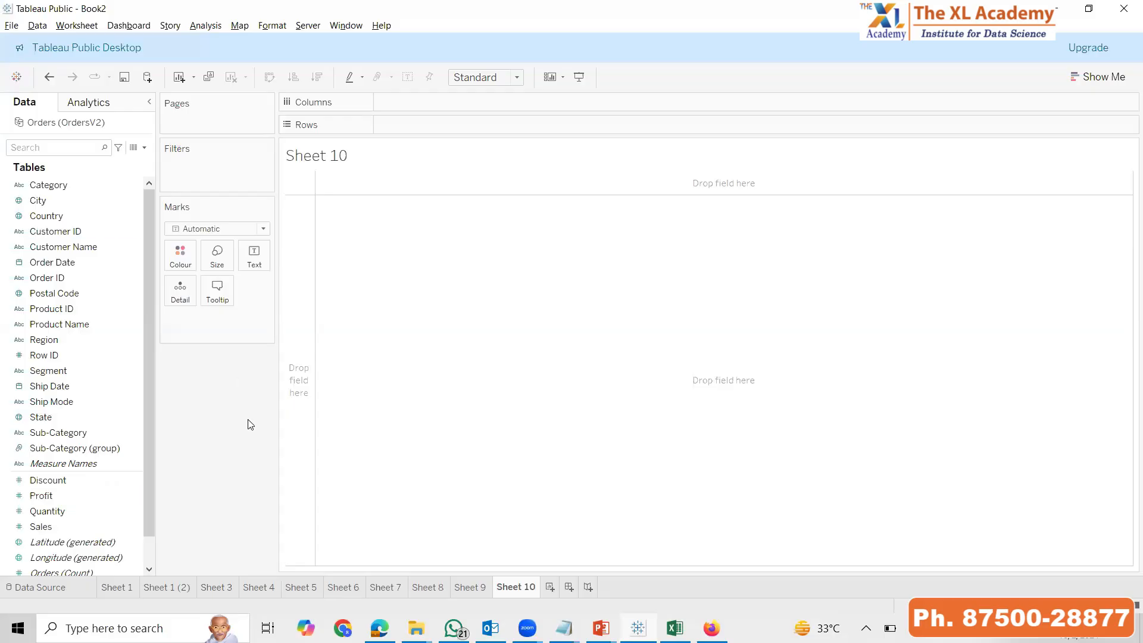
# Plot Sales by Order Date year as a line chart on Sheet 10 and fit it to the entire view
pyautogui.doubleClick(42, 526)
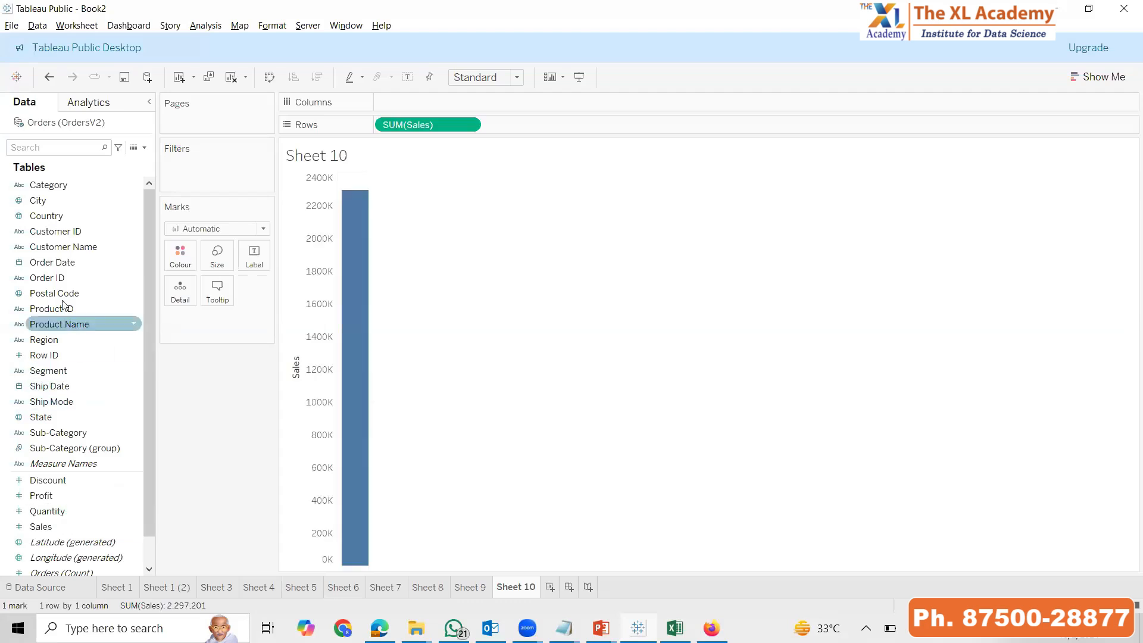
pyautogui.moveTo(53, 262); pyautogui.dragTo(436, 153)
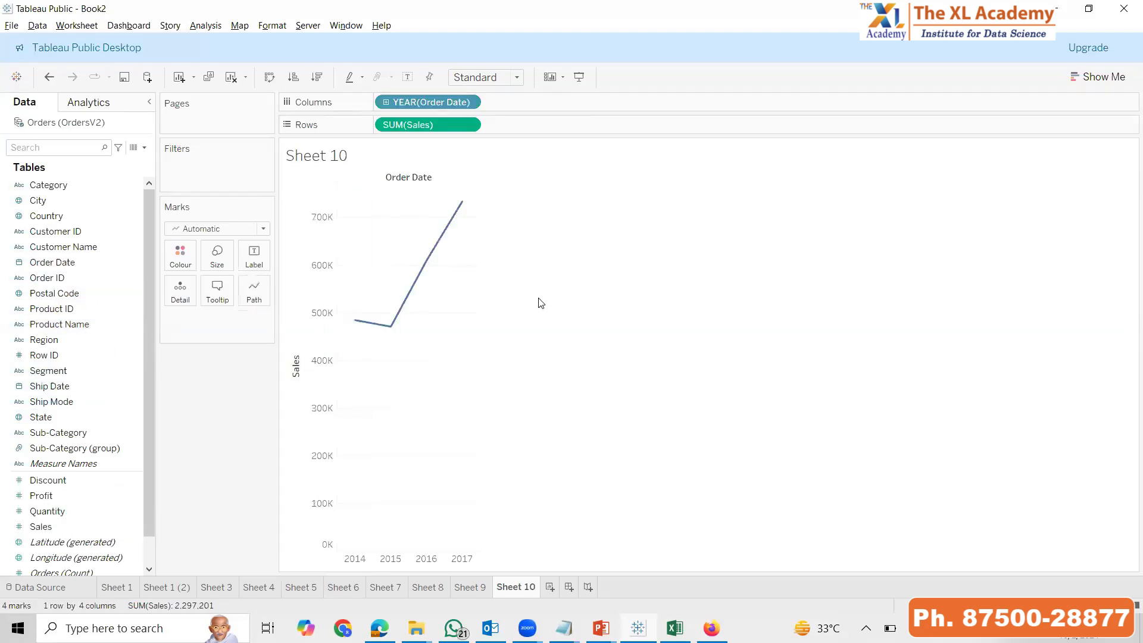
pyautogui.click(489, 77)
pyautogui.click(492, 134)
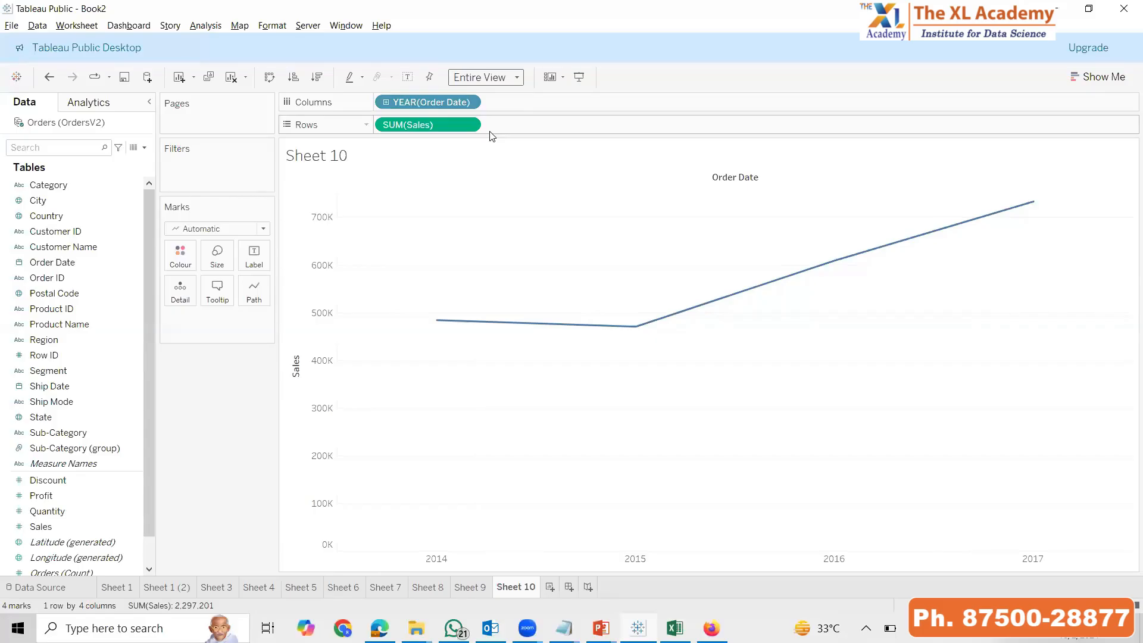
# Convert the Order Date year to continuous and reveal the next point on the Discrete & Continuous Values slide
pyautogui.click(469, 102)
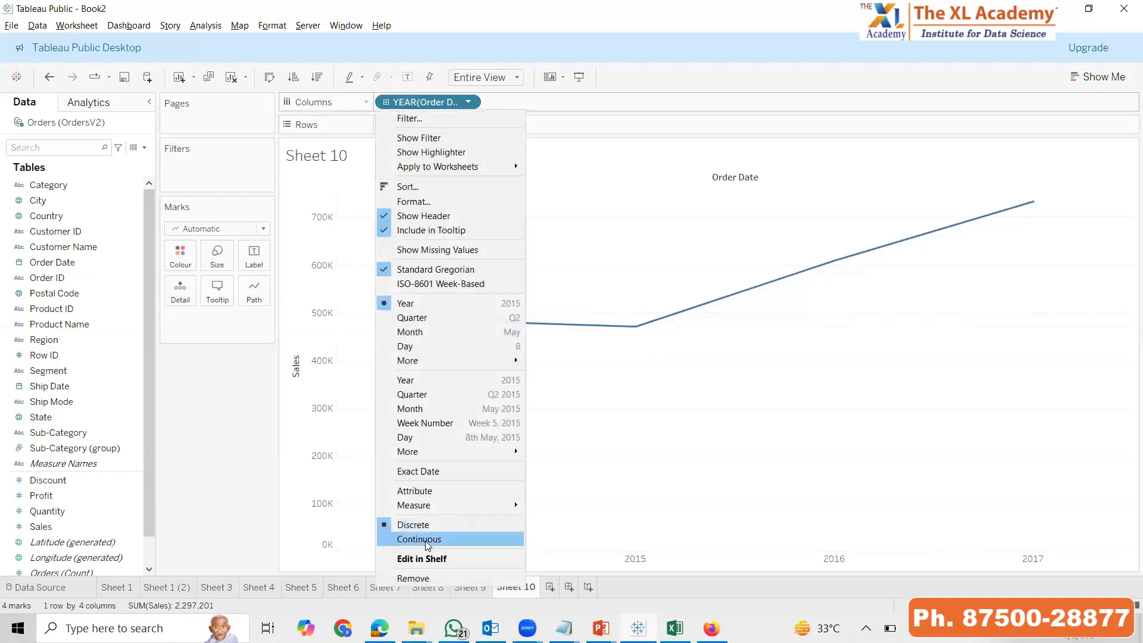
pyautogui.click(562, 506)
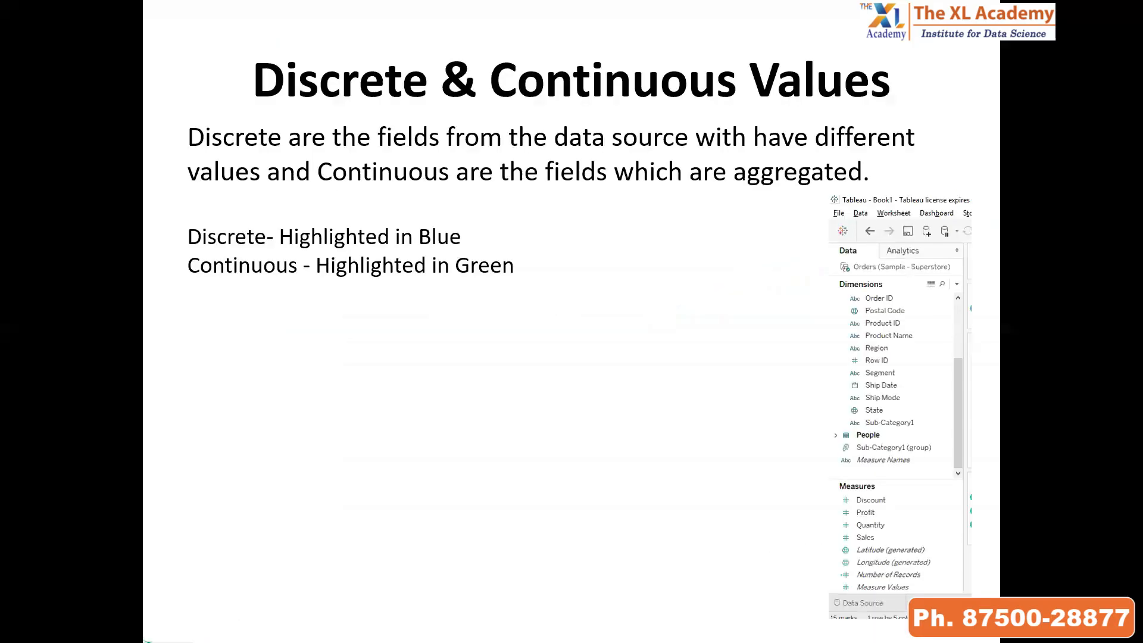
pyautogui.press('Right')
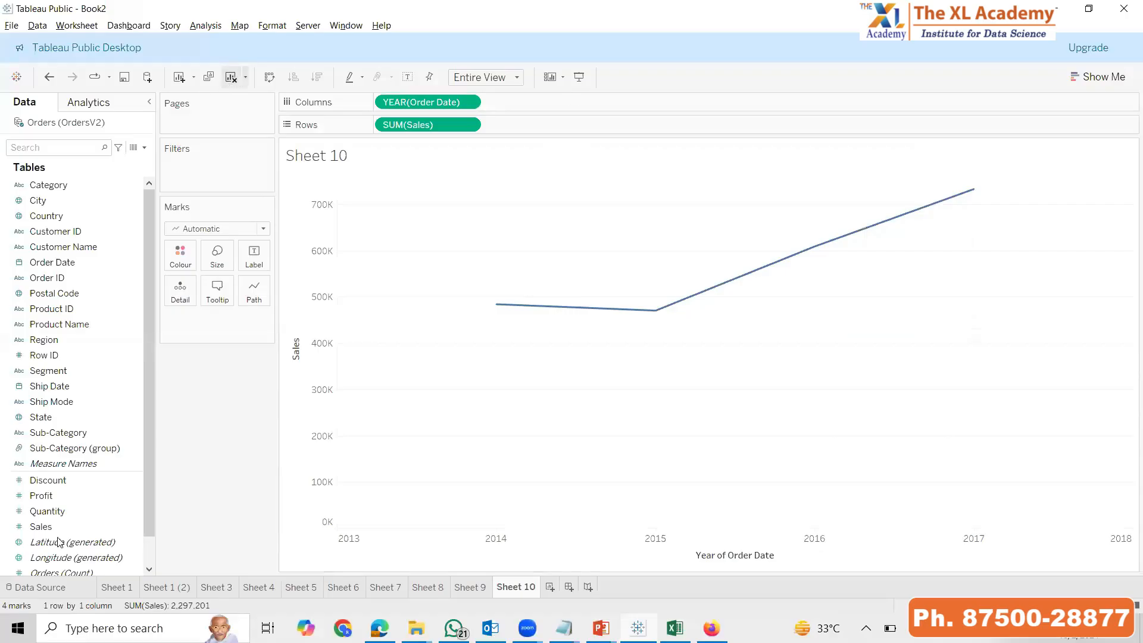
# Clear Sheet 10 and chart Sales by Sub-Category as bars fitted to the entire view
pyautogui.click(231, 77)
pyautogui.doubleClick(56, 525)
pyautogui.doubleClick(82, 439)
pyautogui.click(516, 77)
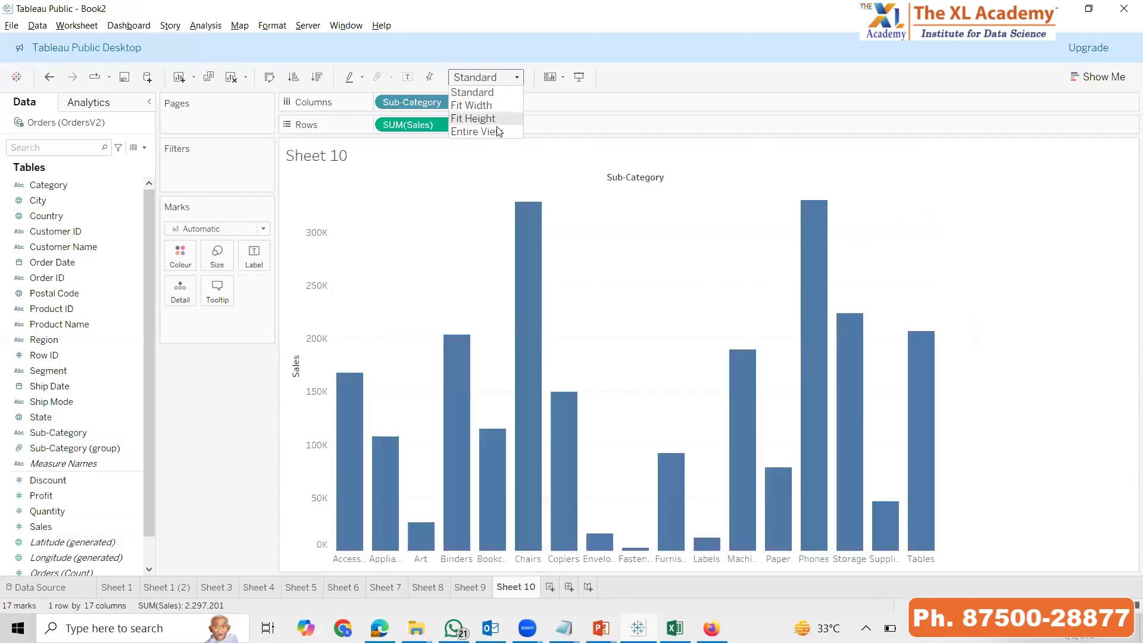
pyautogui.click(499, 119)
pyautogui.click(505, 75)
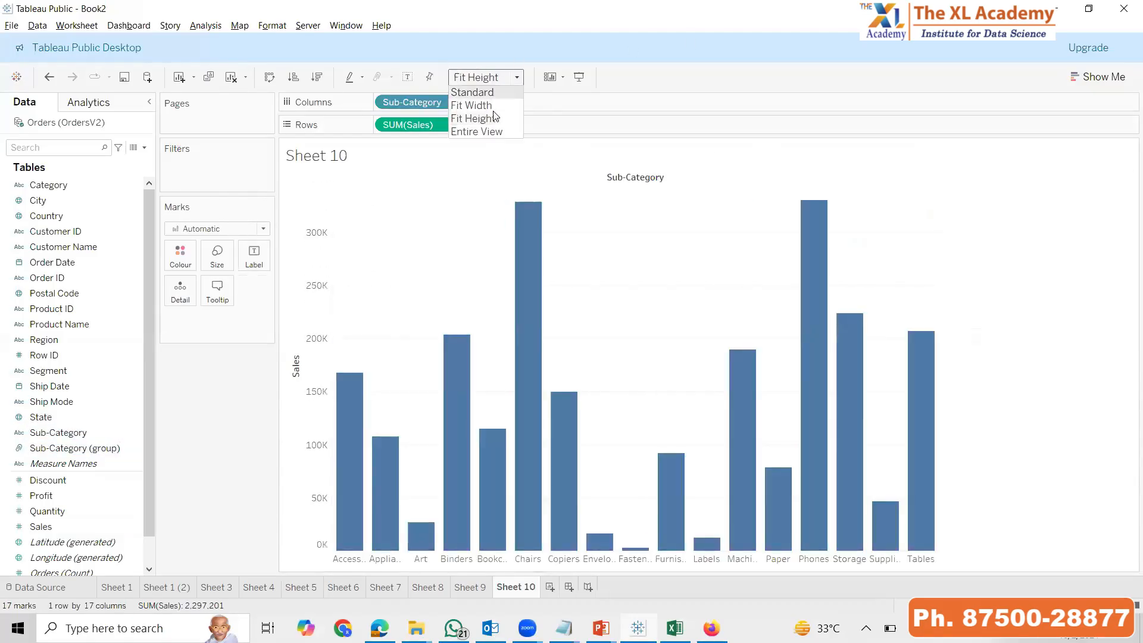
pyautogui.click(479, 132)
# Colour the Sub-Category bars by Category, Region and Profit in turn, ending with Category again
pyautogui.moveTo(39, 187); pyautogui.dragTo(178, 265)
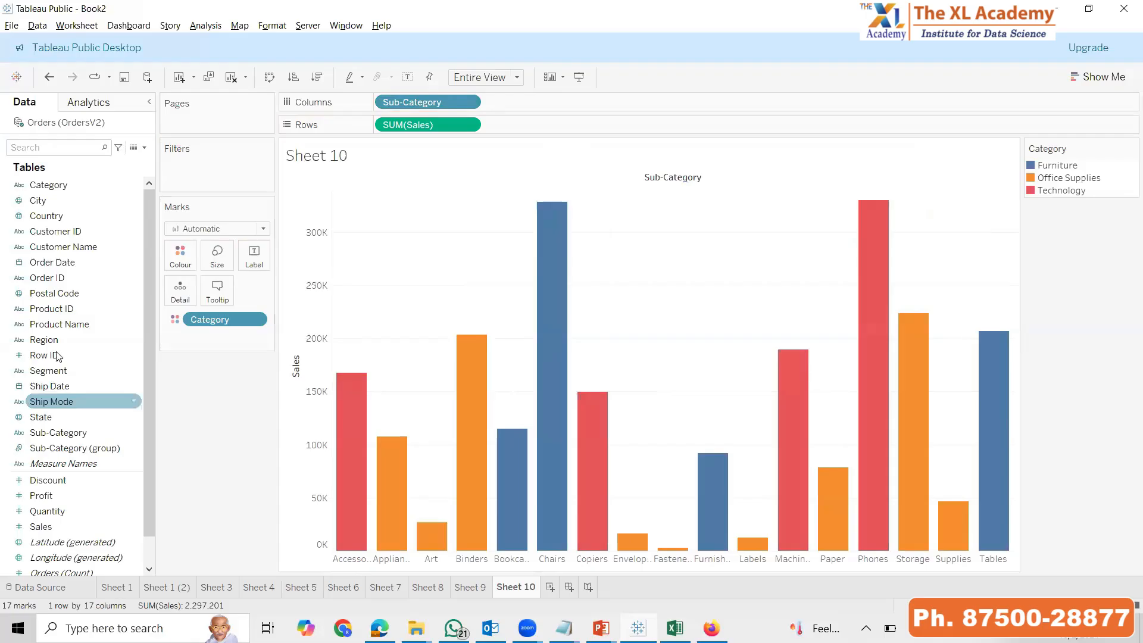
pyautogui.moveTo(44, 339); pyautogui.dragTo(192, 249)
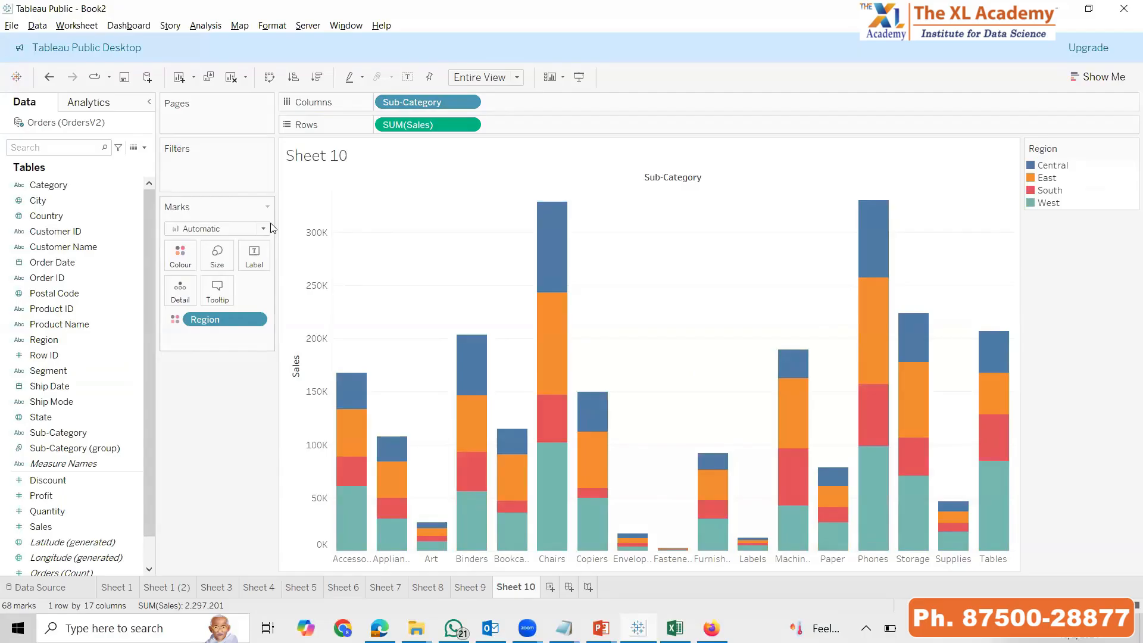
pyautogui.moveTo(42, 496); pyautogui.dragTo(179, 254)
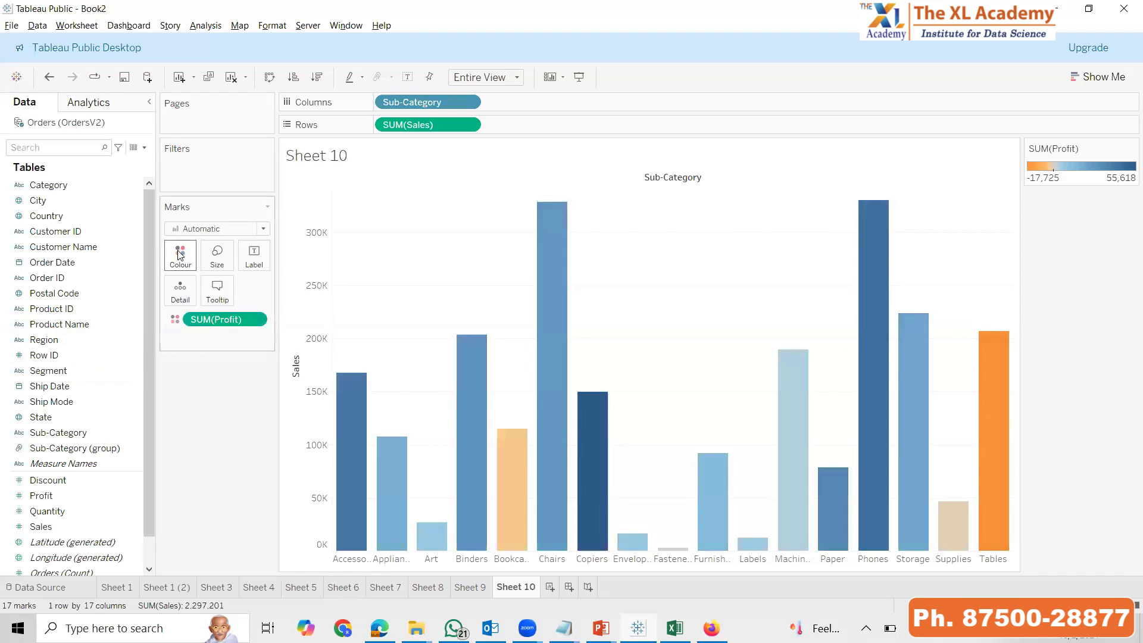
pyautogui.moveTo(232, 319); pyautogui.dragTo(194, 261)
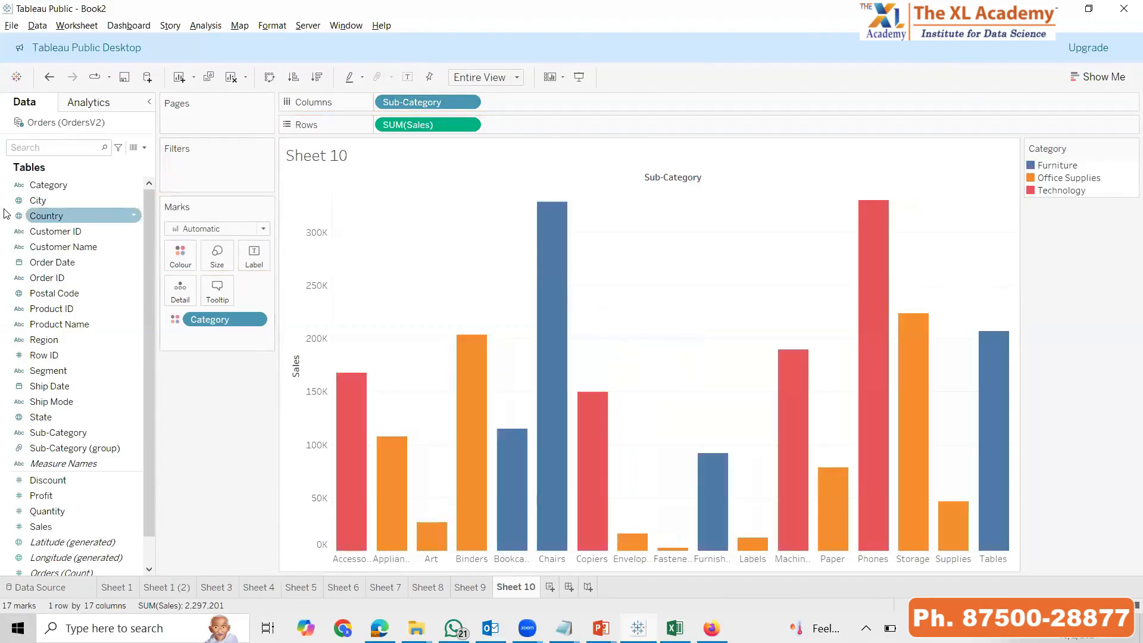
# Filter the chart to the Furniture category by excluding Office Supplies and Technology, and remove the Category filter again
pyautogui.moveTo(41, 185); pyautogui.dragTo(176, 170)
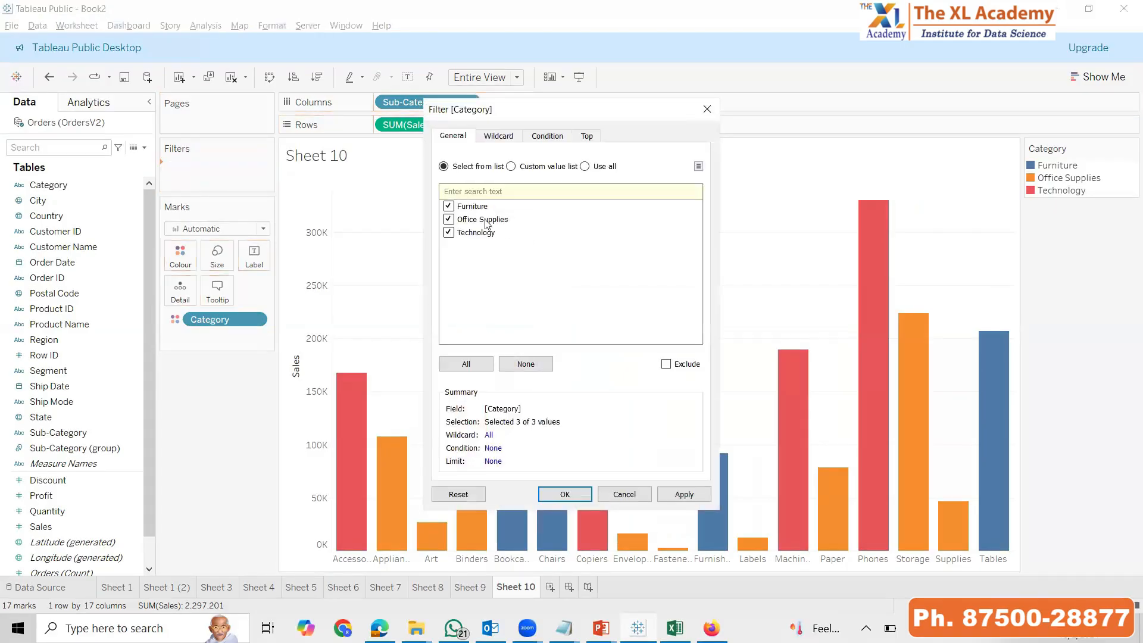
pyautogui.click(449, 220)
pyautogui.click(449, 233)
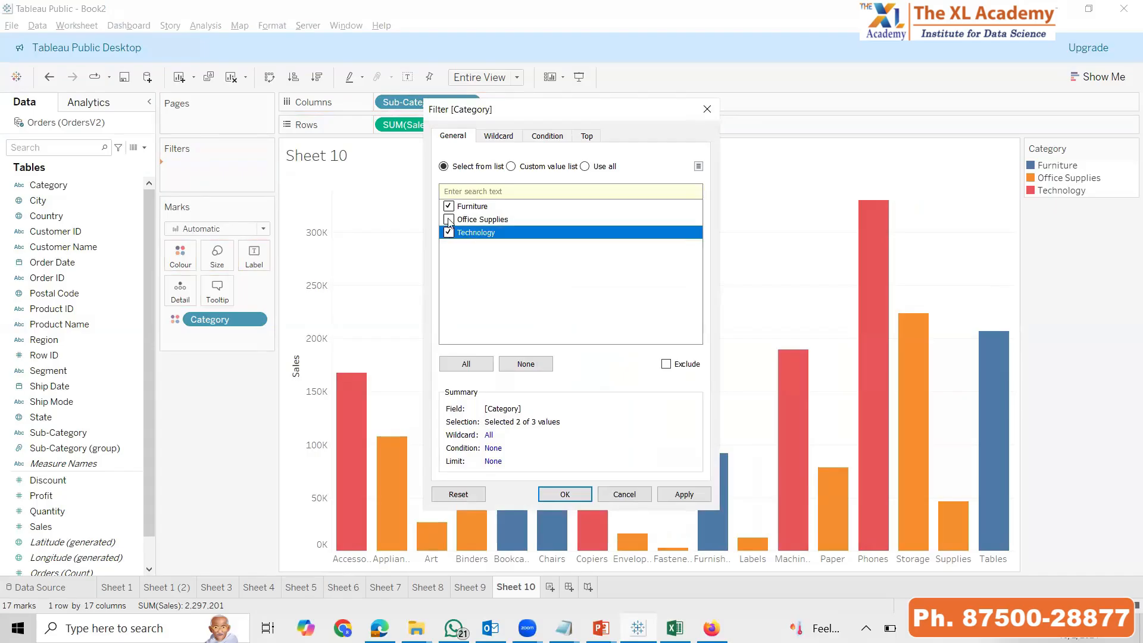
pyautogui.click(684, 494)
pyautogui.click(563, 495)
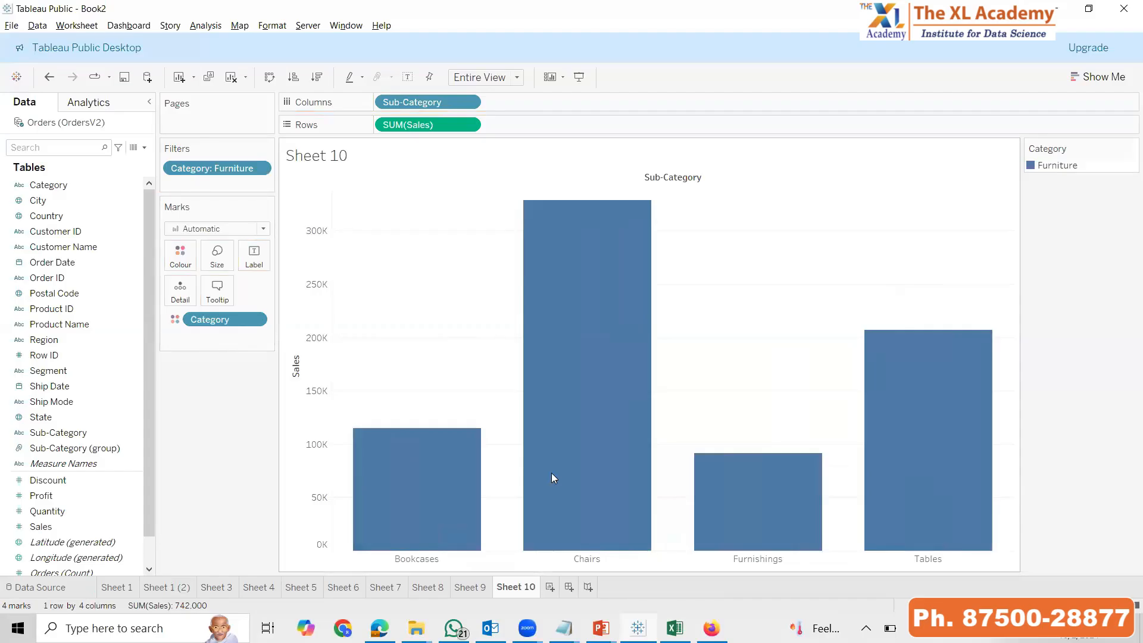
pyautogui.moveTo(203, 169); pyautogui.dragTo(146, 405)
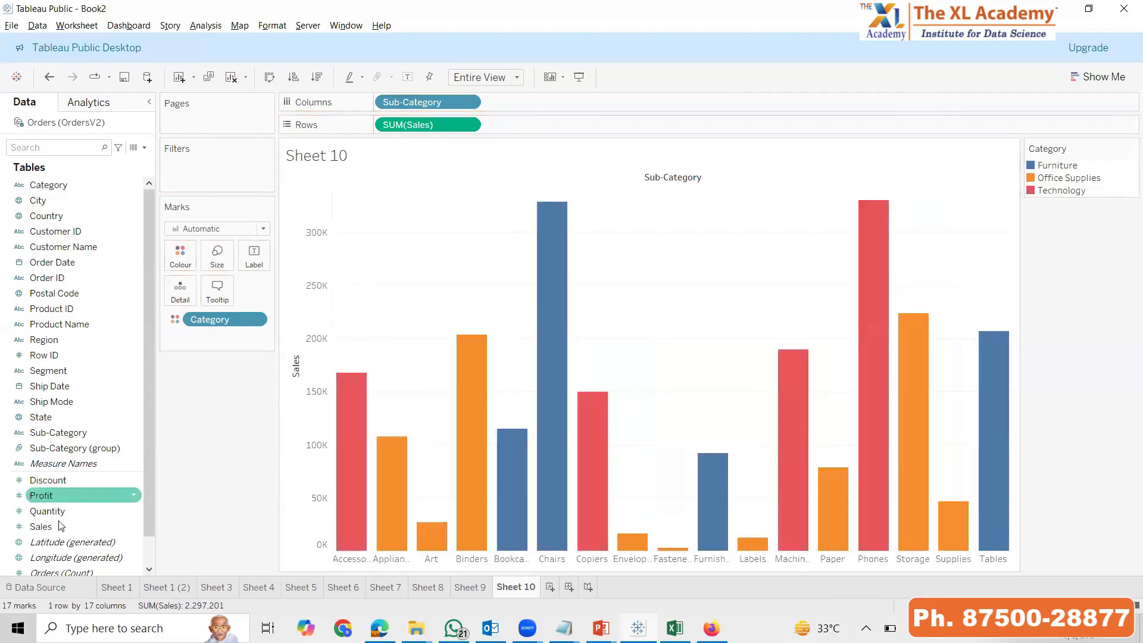
# Replace Category with Profit as the colour of the Sub-Category bars
pyautogui.moveTo(53, 497); pyautogui.dragTo(184, 259)
pyautogui.moveTo(214, 316); pyautogui.dragTo(71, 375)
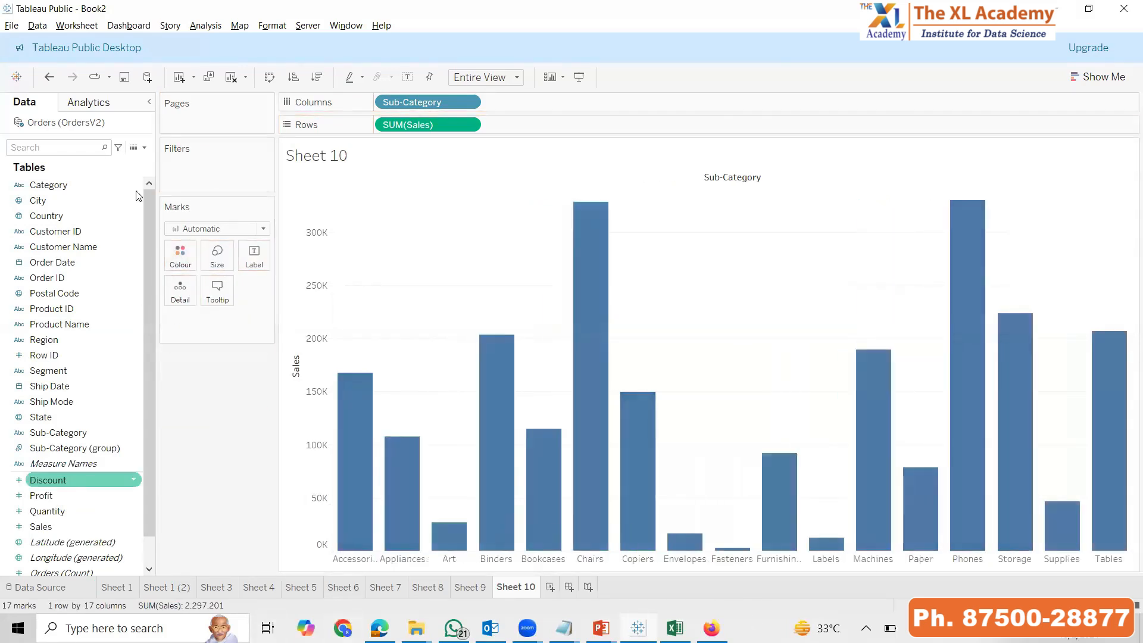
pyautogui.moveTo(42, 496); pyautogui.dragTo(186, 262)
# Filter all Profit values by a range with a maximum of 3,946, and remove the Profit filter from the sheet
pyautogui.moveTo(41, 496); pyautogui.dragTo(173, 178)
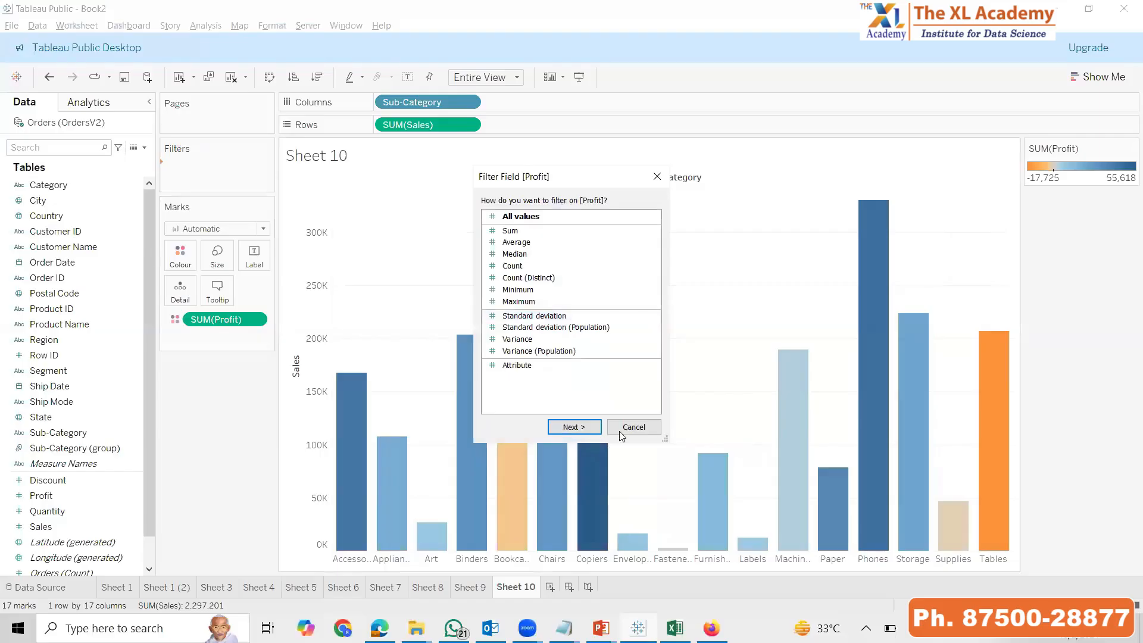
pyautogui.press('Return')
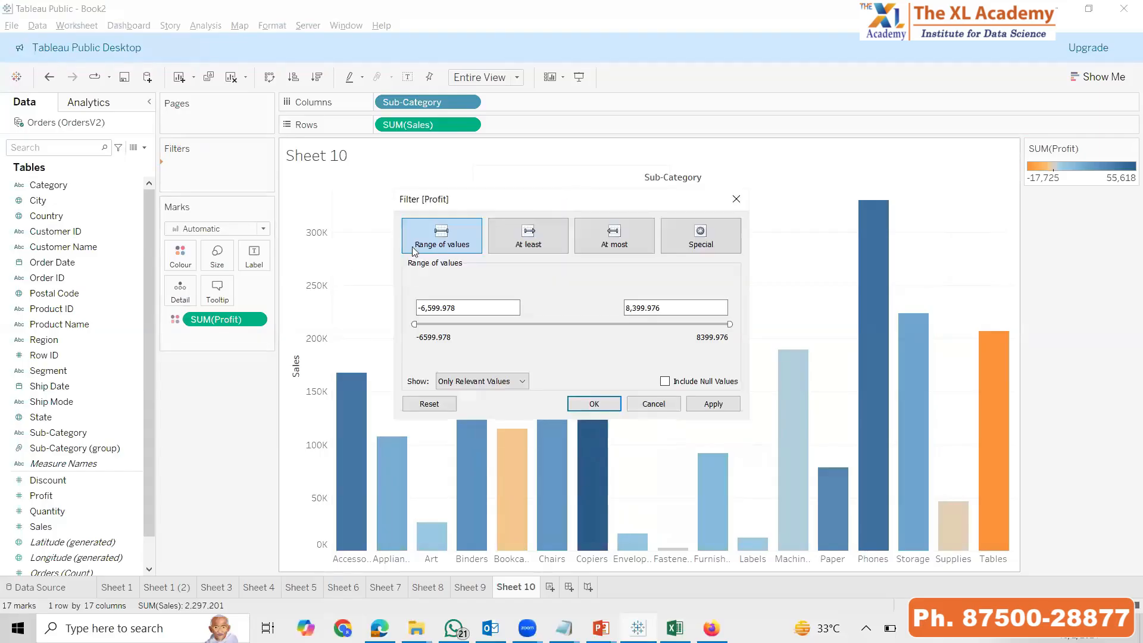
pyautogui.moveTo(415, 324); pyautogui.dragTo(637, 323)
pyautogui.click(712, 405)
pyautogui.click(701, 405)
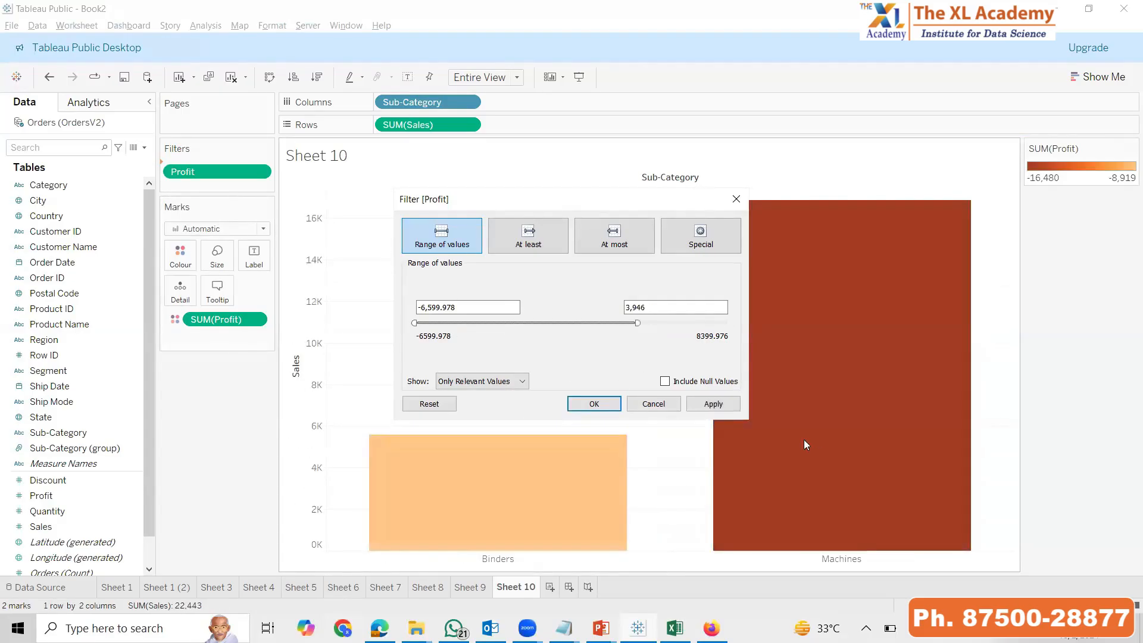
pyautogui.click(712, 404)
pyautogui.moveTo(195, 174); pyautogui.dragTo(215, 456)
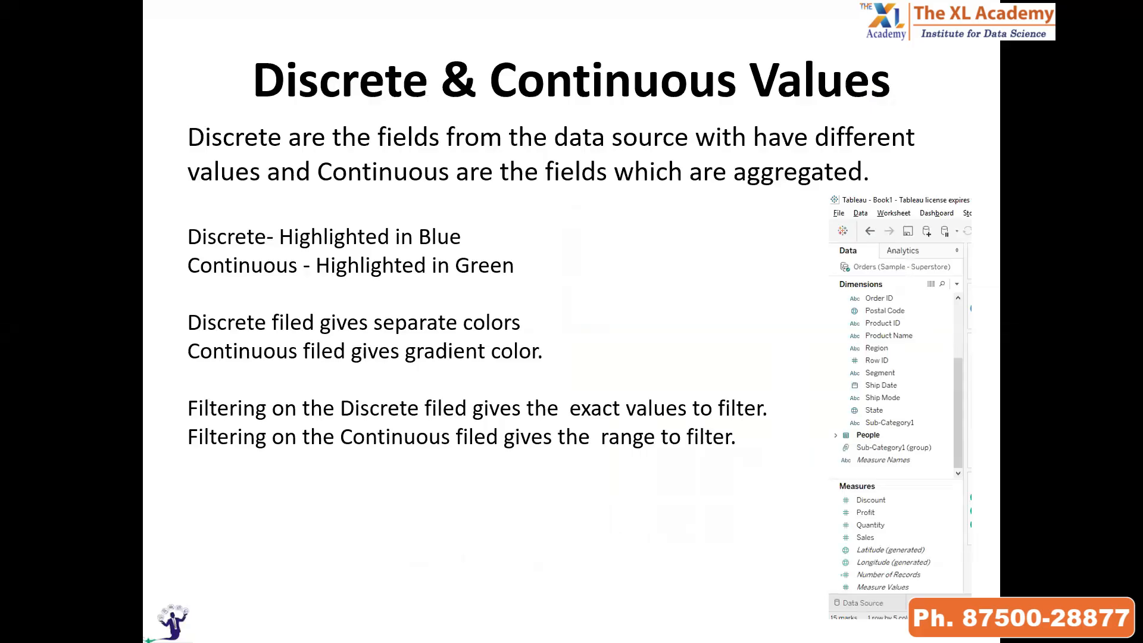
# Reveal the point about maps on the Discrete & Continuous Values slide and switch back to Tableau
pyautogui.hotkey('alt', 'Tab')
pyautogui.hotkey('alt', 'Tab')
pyautogui.press('Right')
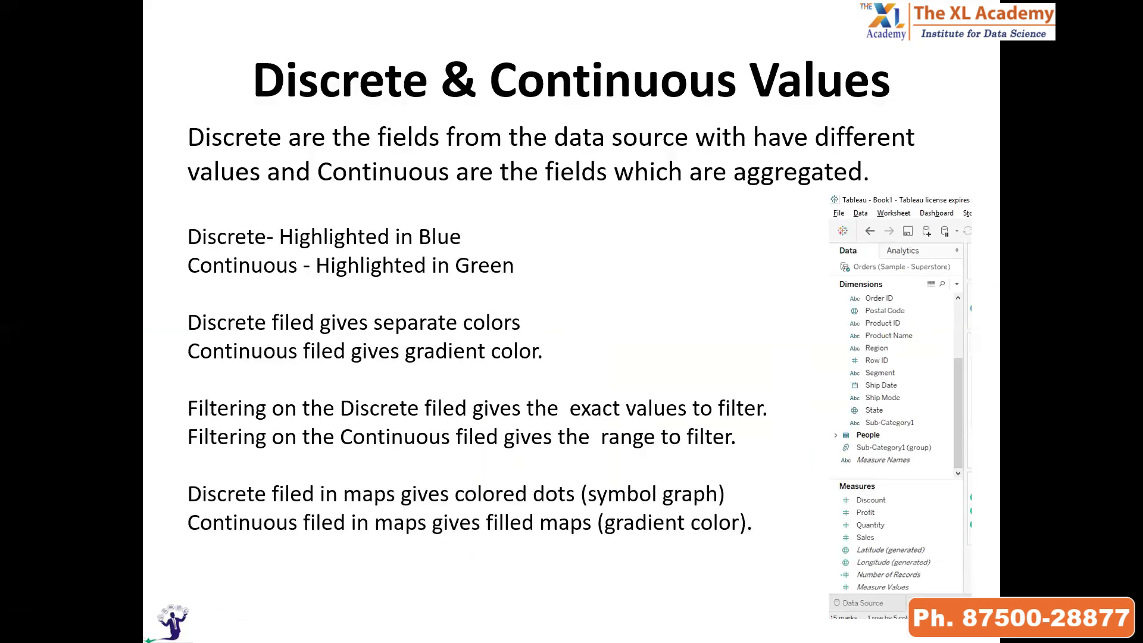
pyautogui.hotkey('alt', 'Tab')
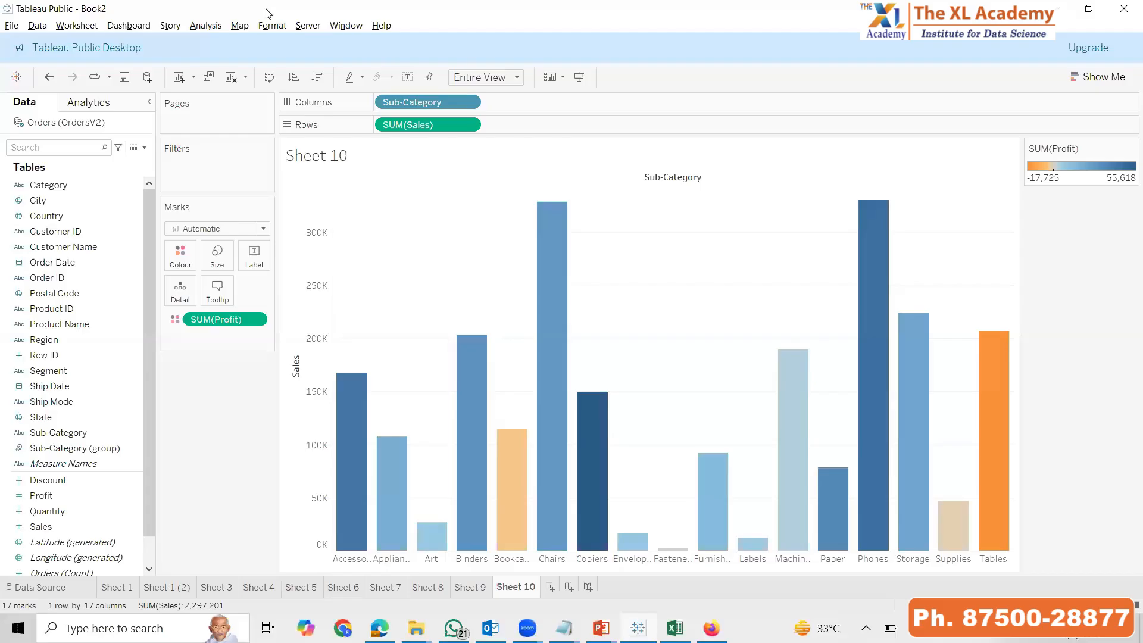
# Plot the State field as a map on a cleared Sheet 10 and match its locations to the fixed country USA
pyautogui.click(231, 78)
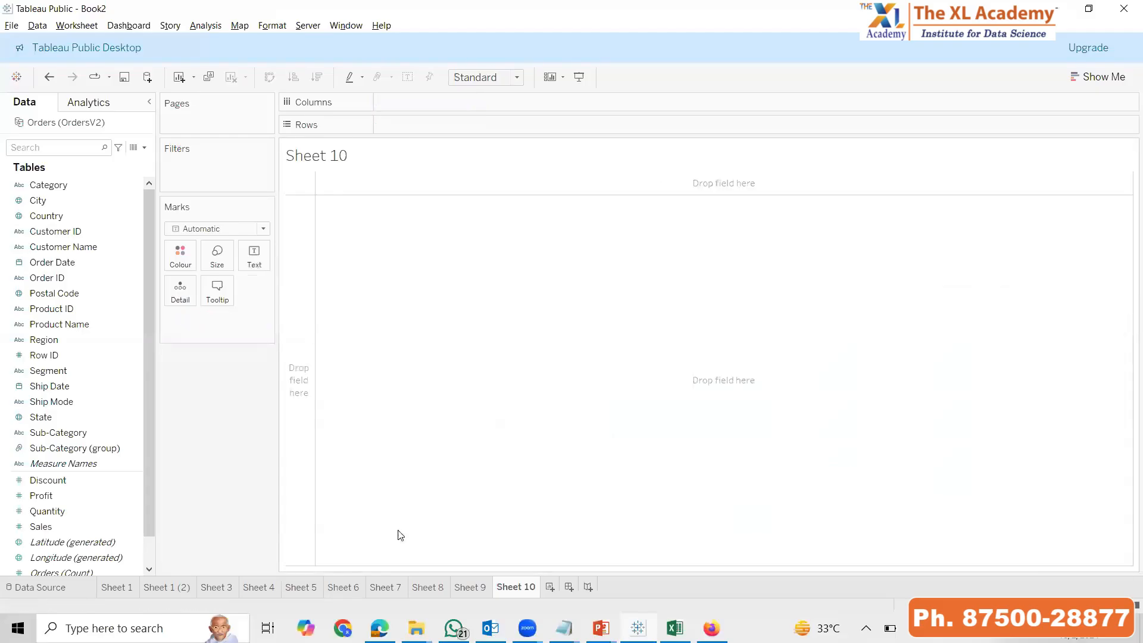
pyautogui.moveTo(43, 424); pyautogui.dragTo(989, 433)
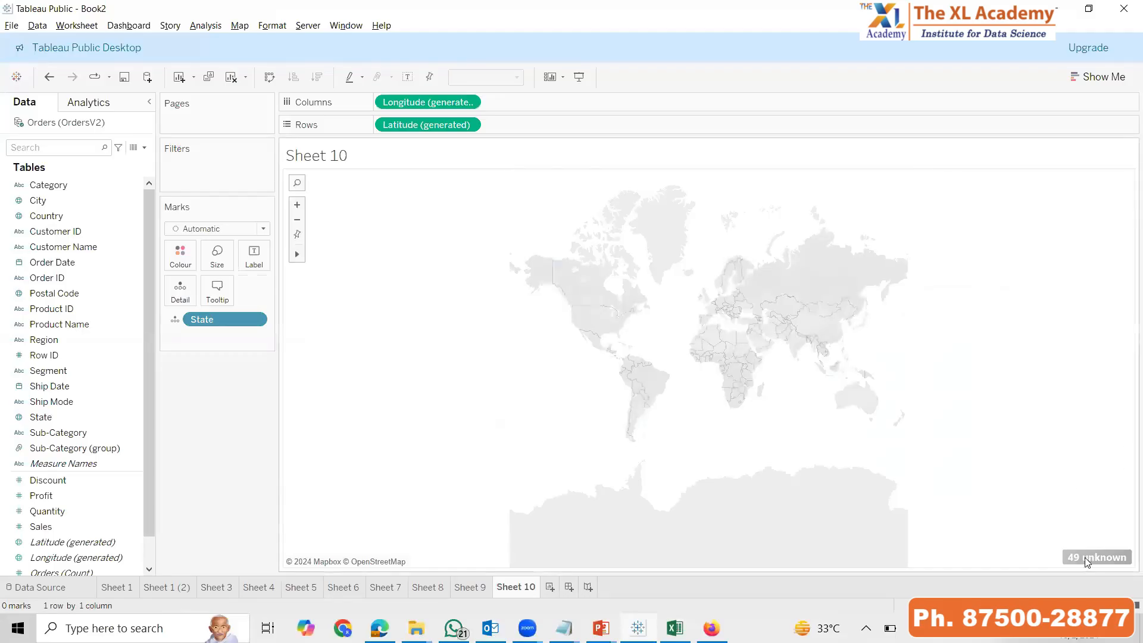
pyautogui.click(1085, 557)
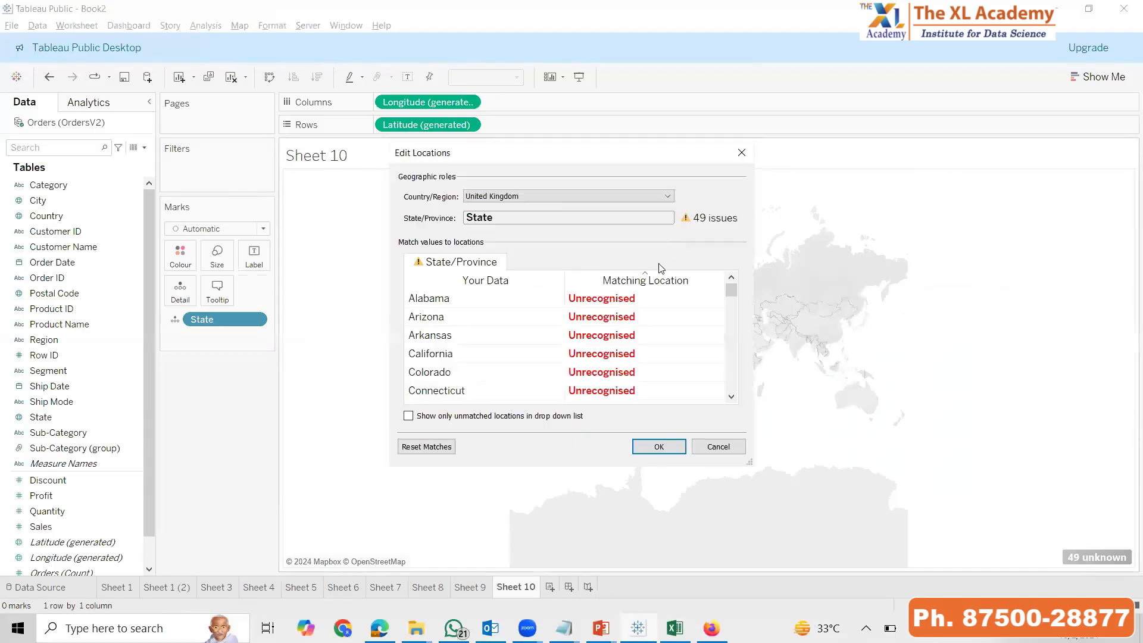
pyautogui.click(531, 199)
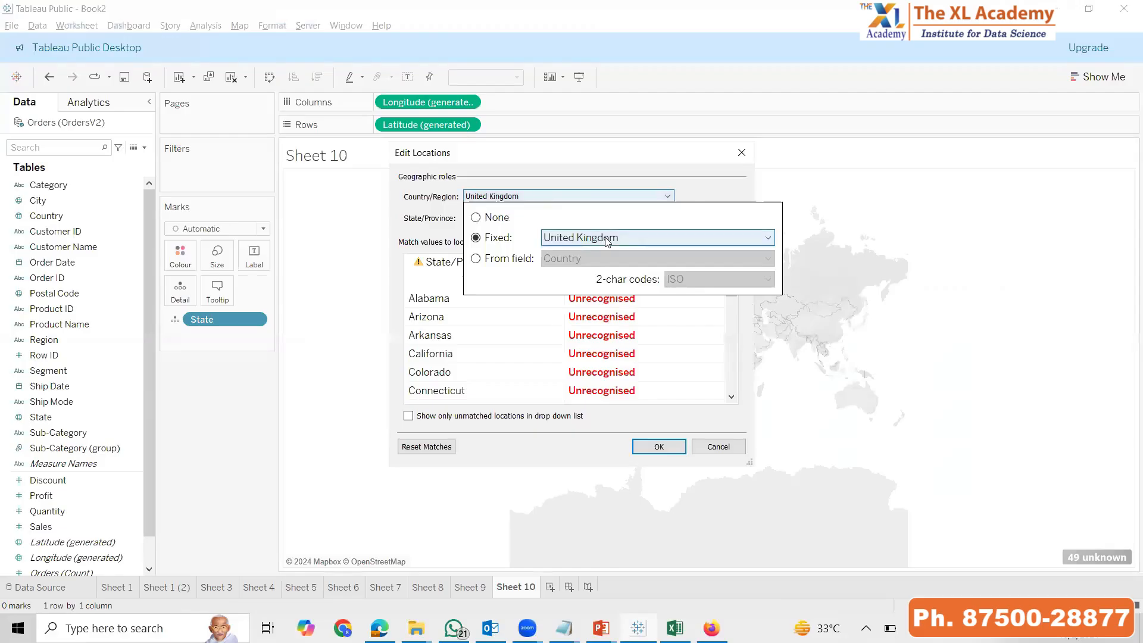
pyautogui.click(606, 239)
pyautogui.write('USA')
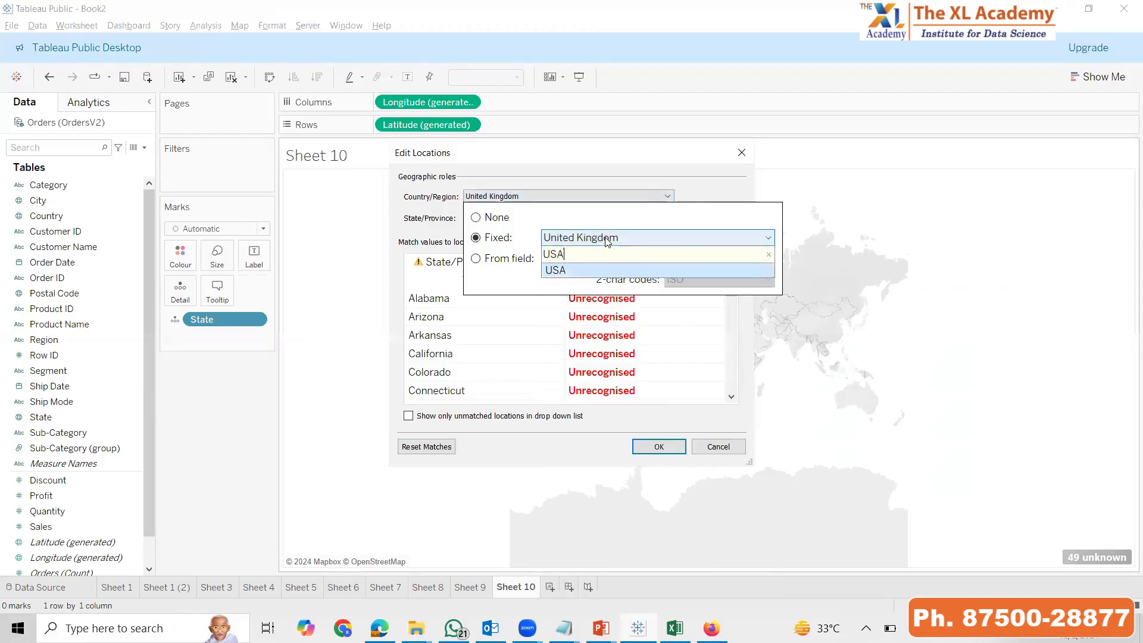
pyautogui.click(580, 269)
pyautogui.click(662, 448)
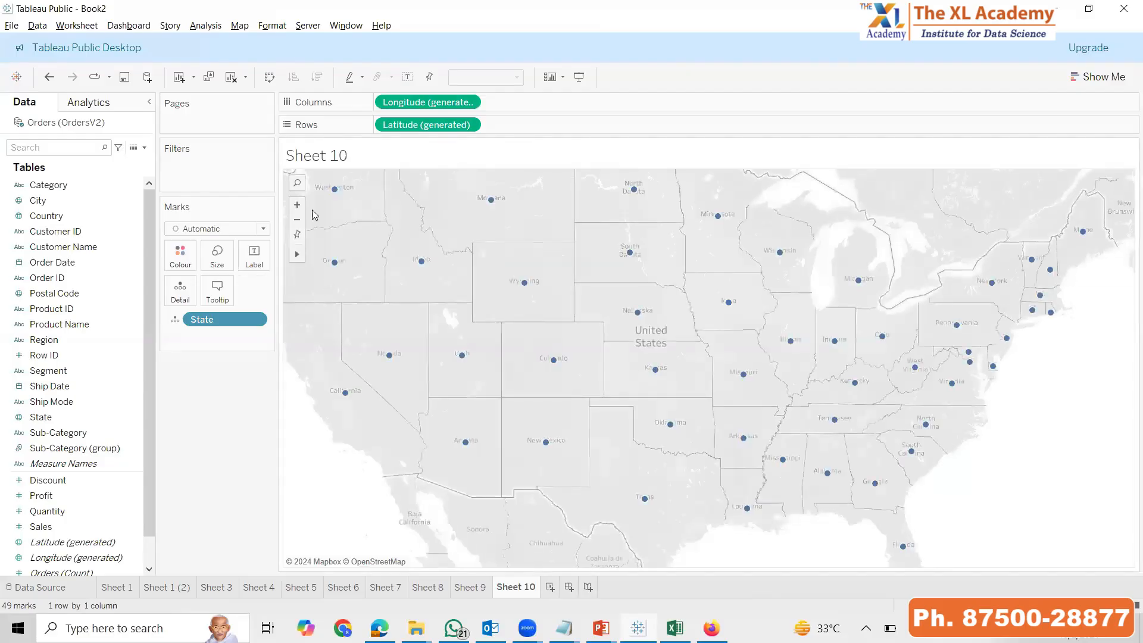
# Colour the state dots on the map by Region and enlarge them
pyautogui.click(217, 257)
pyautogui.moveTo(237, 290); pyautogui.dragTo(262, 290)
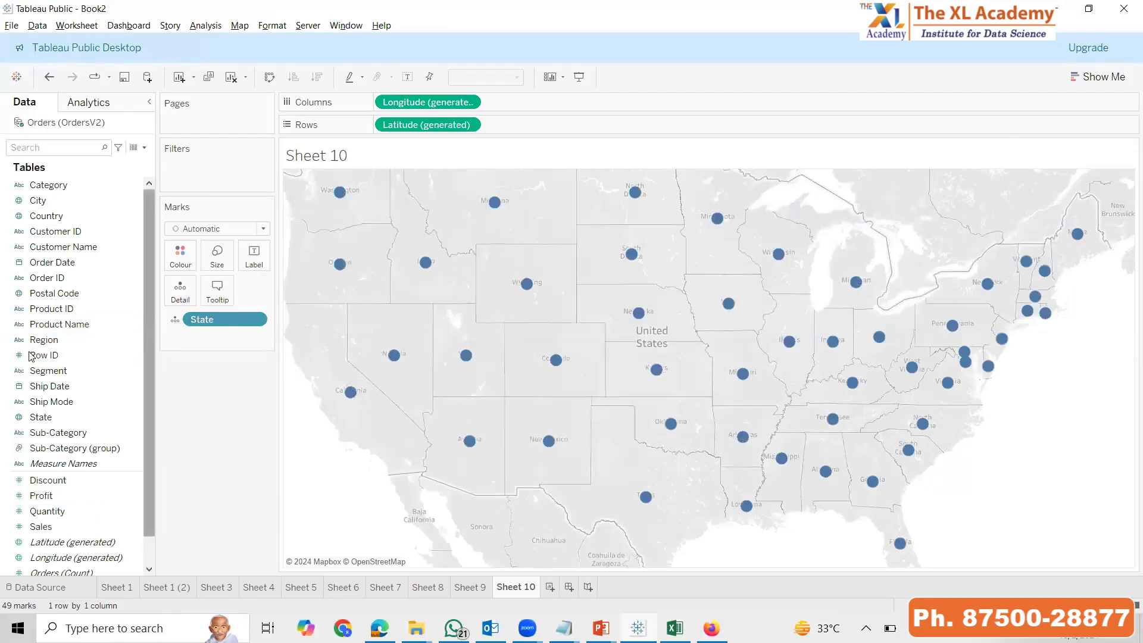
pyautogui.moveTo(46, 332); pyautogui.dragTo(212, 349)
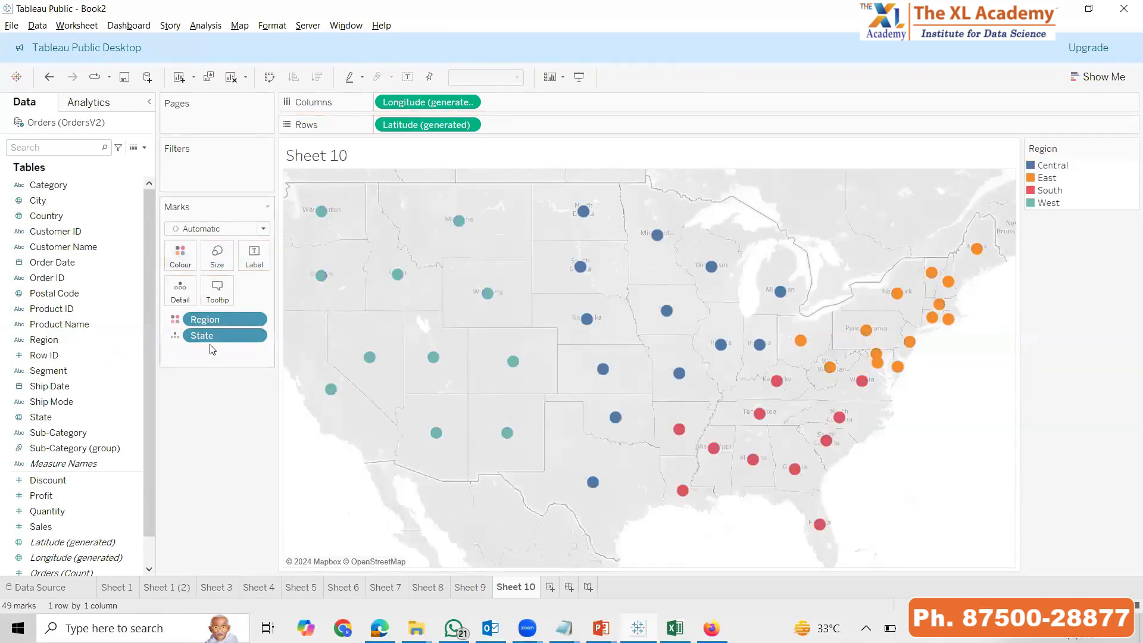
pyautogui.click(217, 256)
pyautogui.moveTo(261, 289); pyautogui.dragTo(286, 291)
pyautogui.click(201, 465)
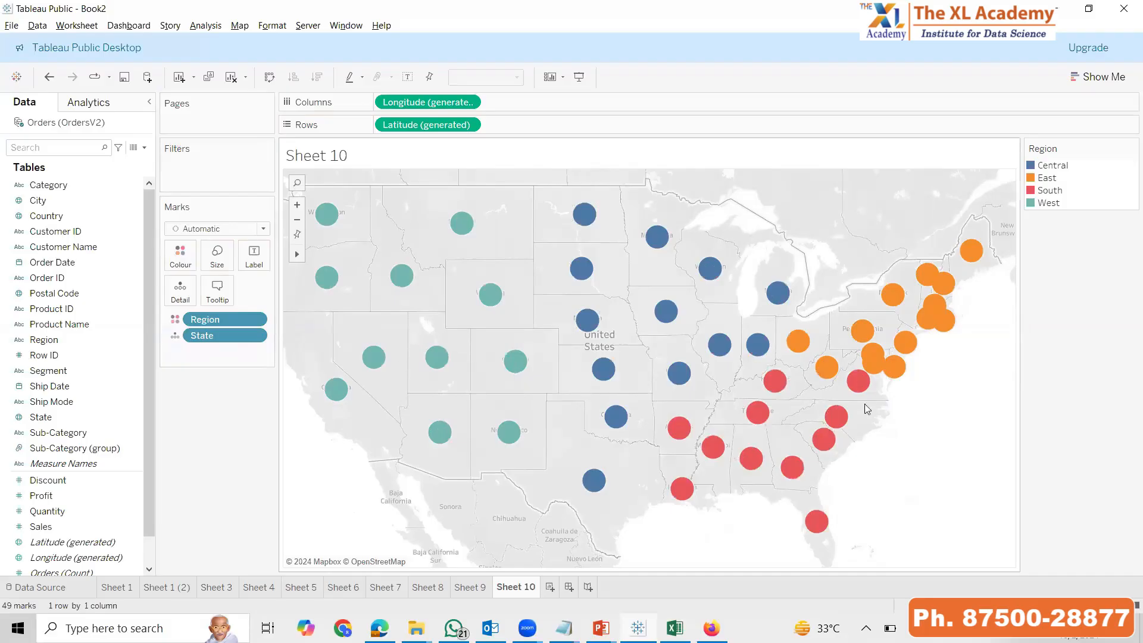
# Colour the state map by Sales instead of Region to make it a filled gradient map
pyautogui.moveTo(45, 535); pyautogui.dragTo(181, 255)
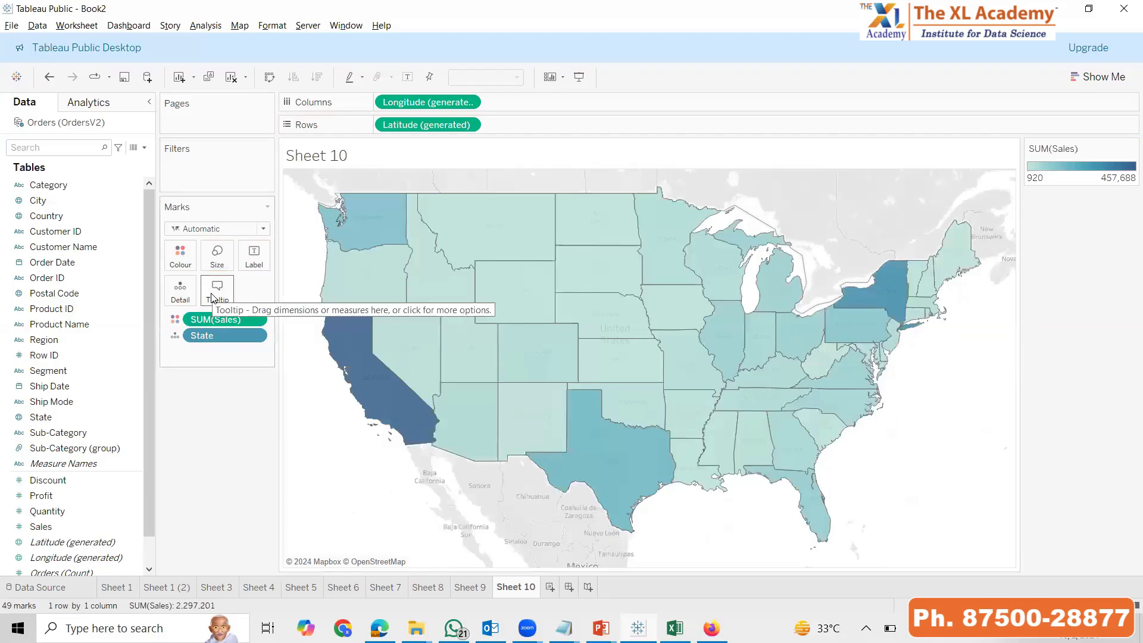